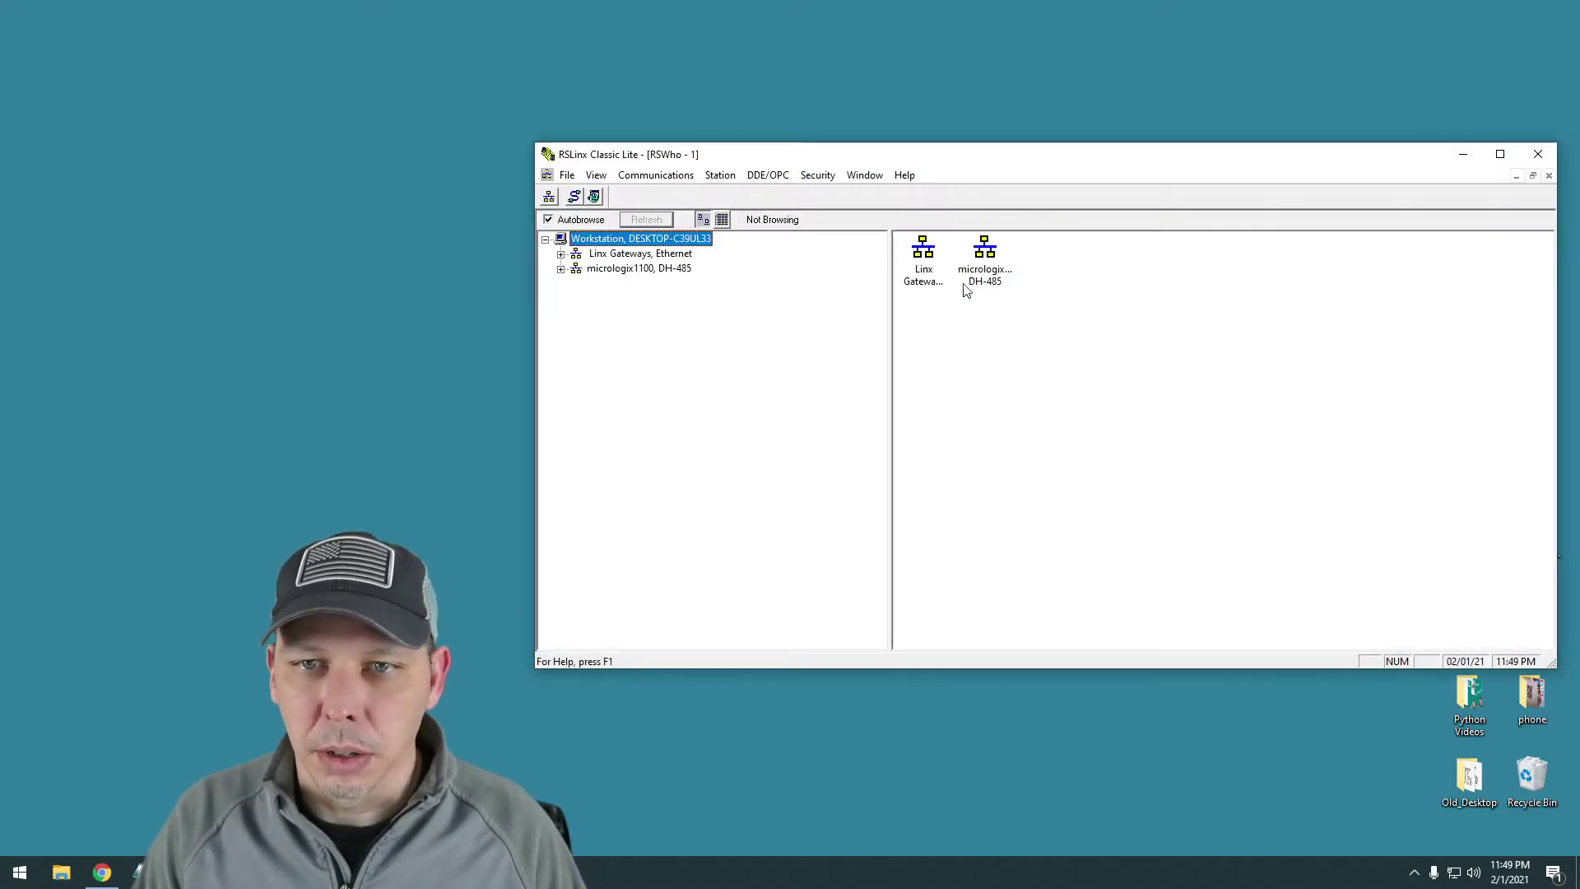
- Browse the micrologix1100 DH-485 network and check the driver diagnostics for the MicroLogix 1100 at node 01
left_click_drag(1027, 155, 733, 155)
left_click(274, 271)
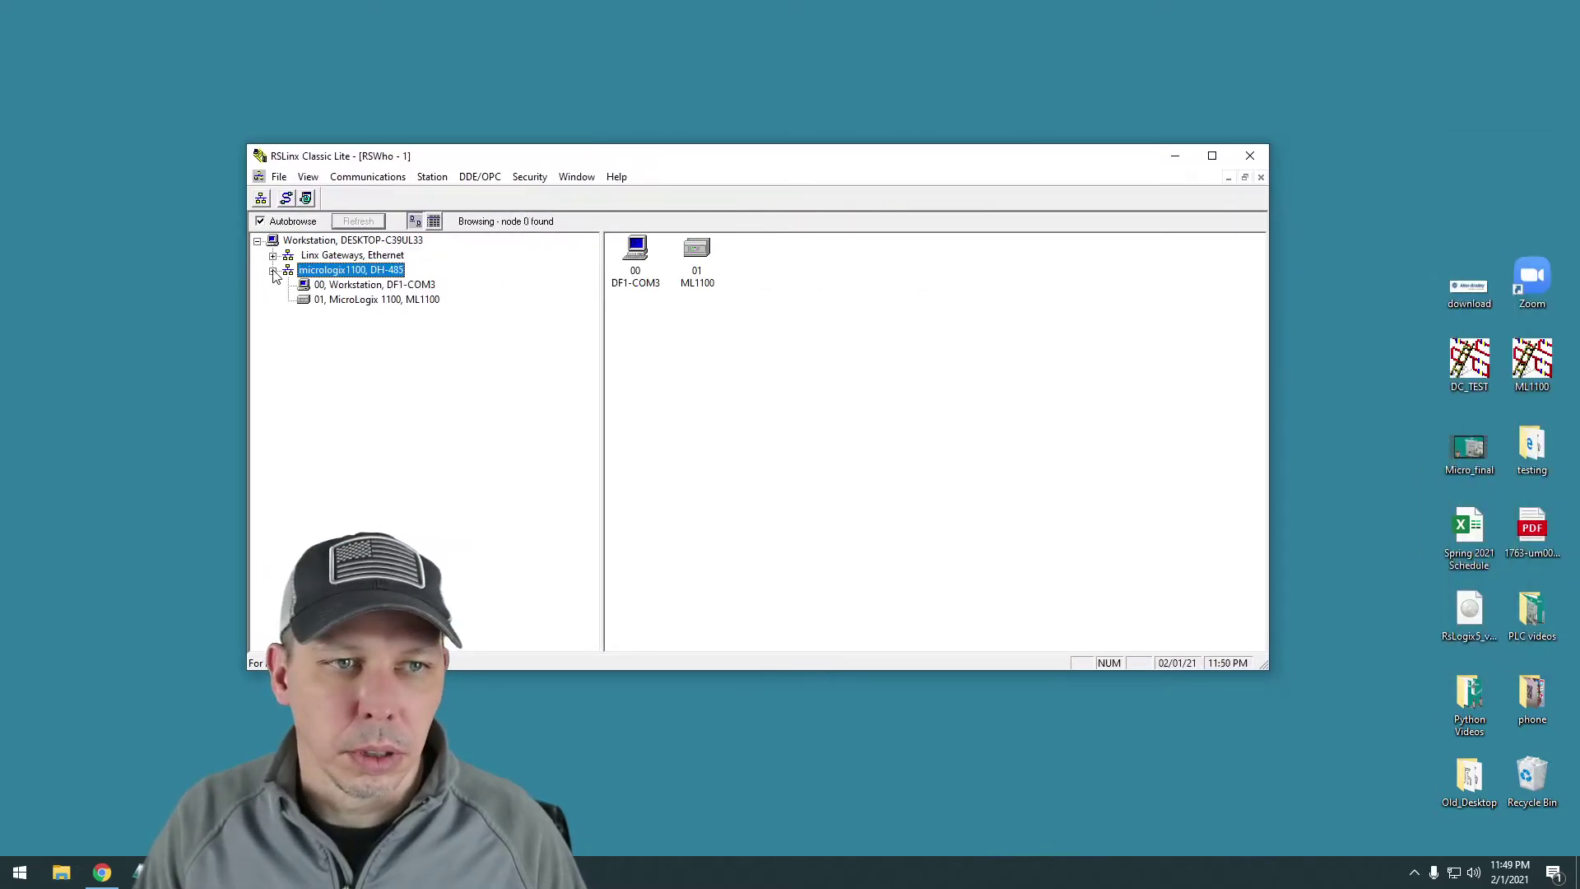
left_click(357, 301)
right_click(698, 286)
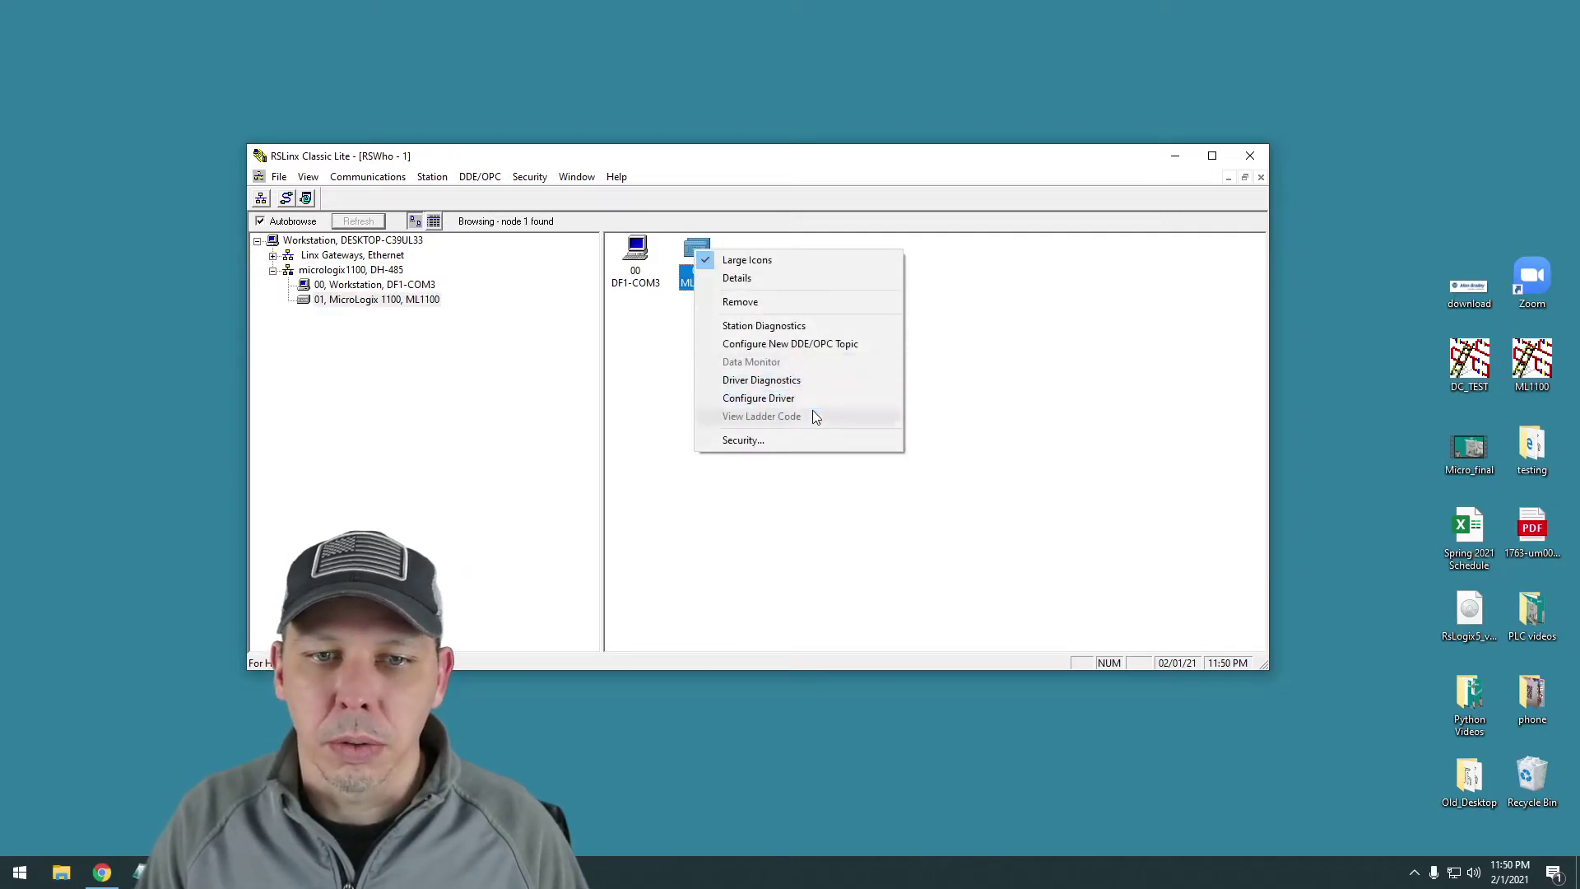
left_click(792, 379)
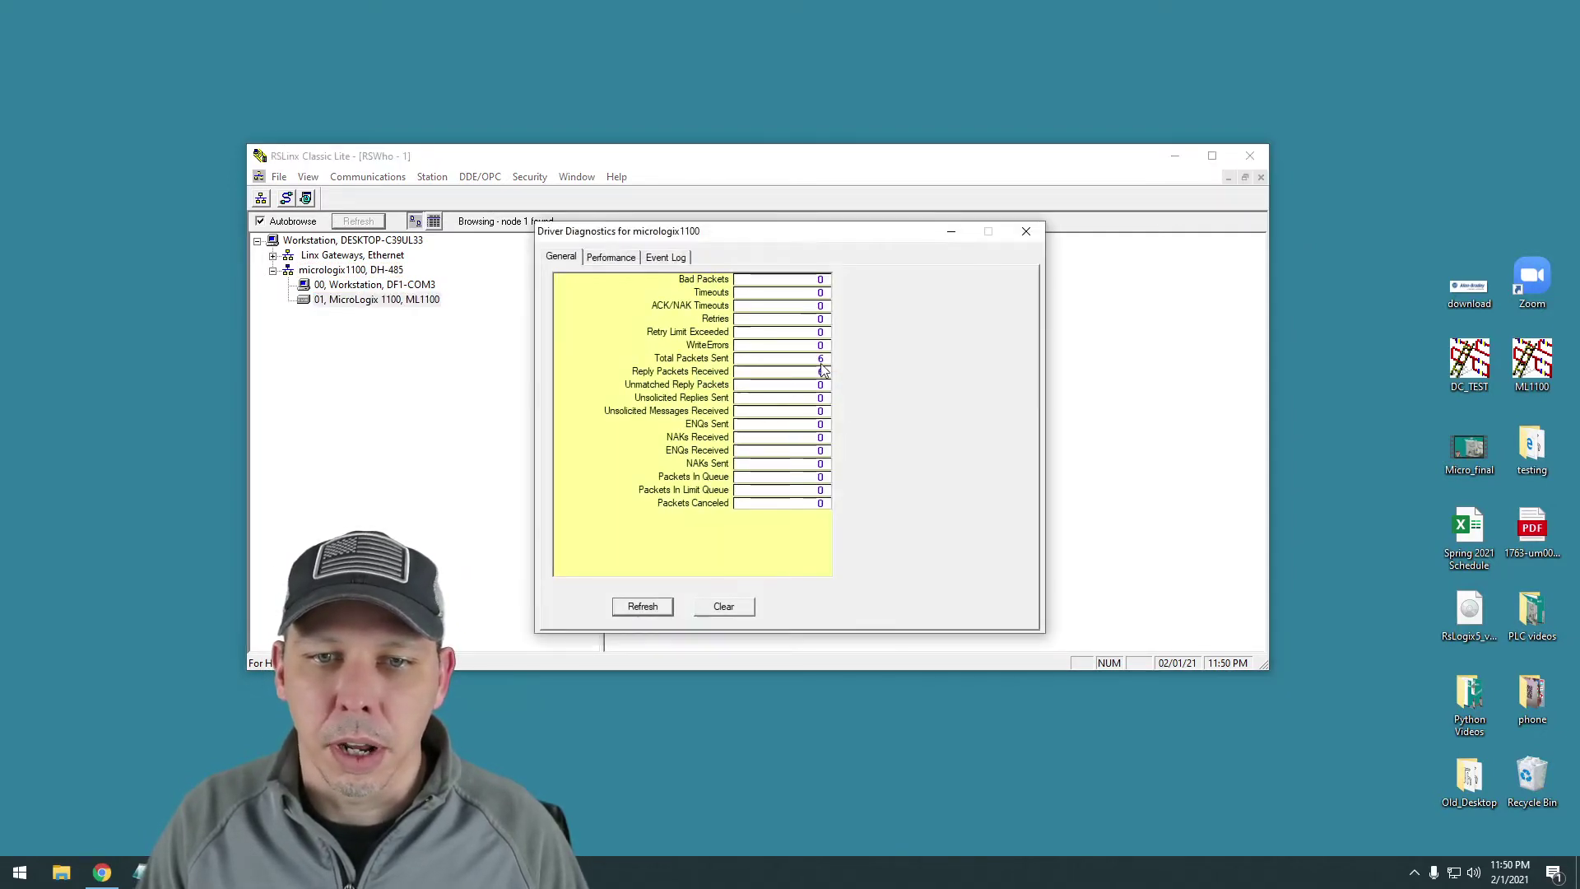
left_click(1025, 232)
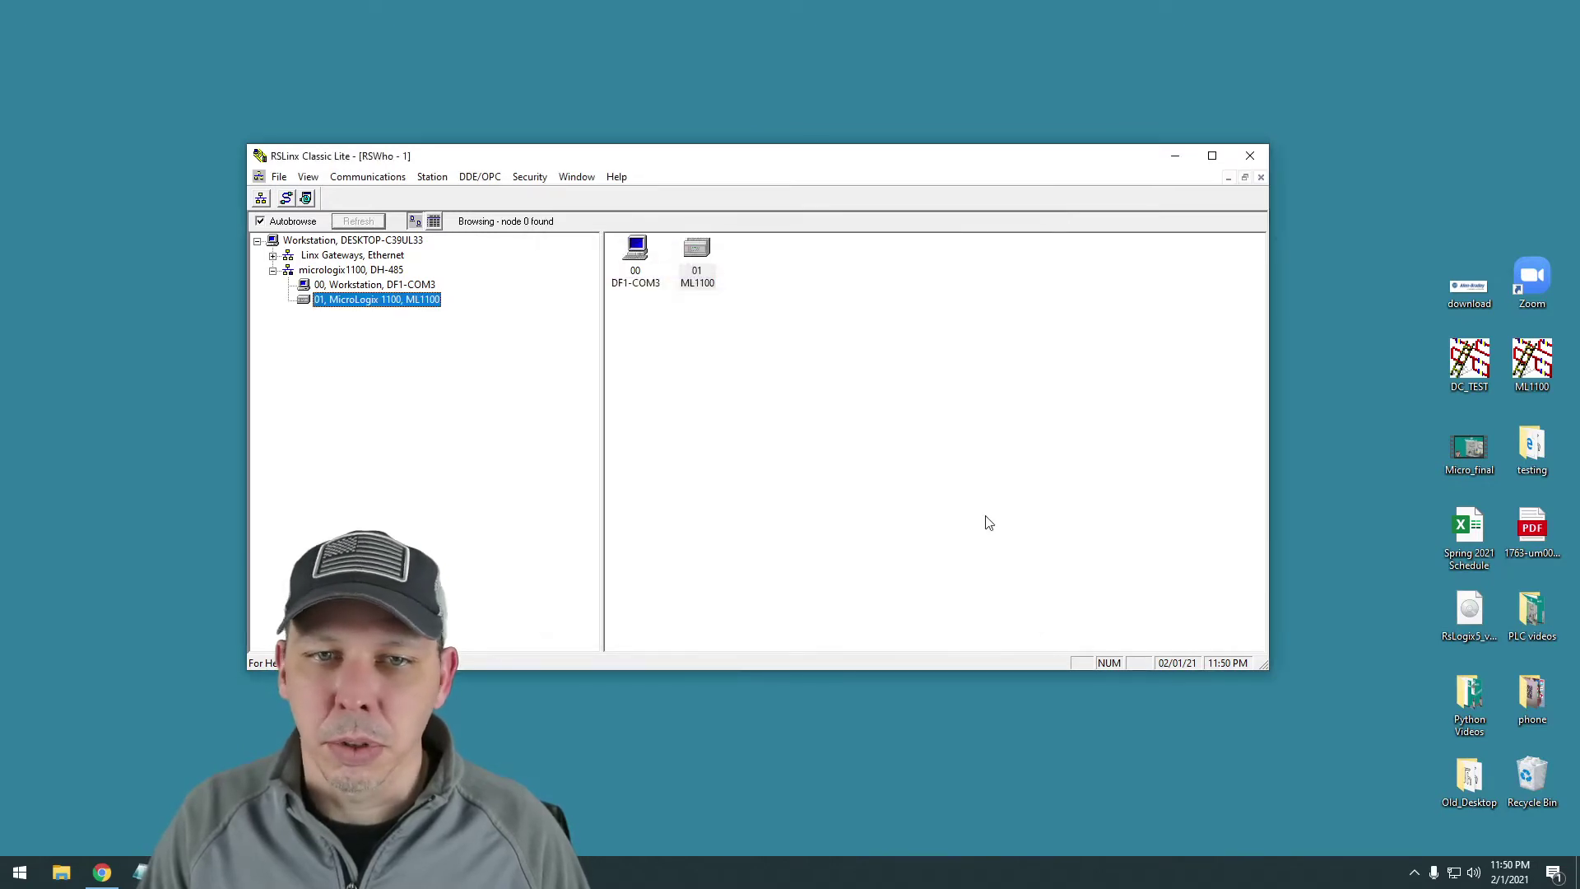
- Close RSLinx Classic and start RSLogix Micro English
left_click(1250, 155)
left_click(20, 871)
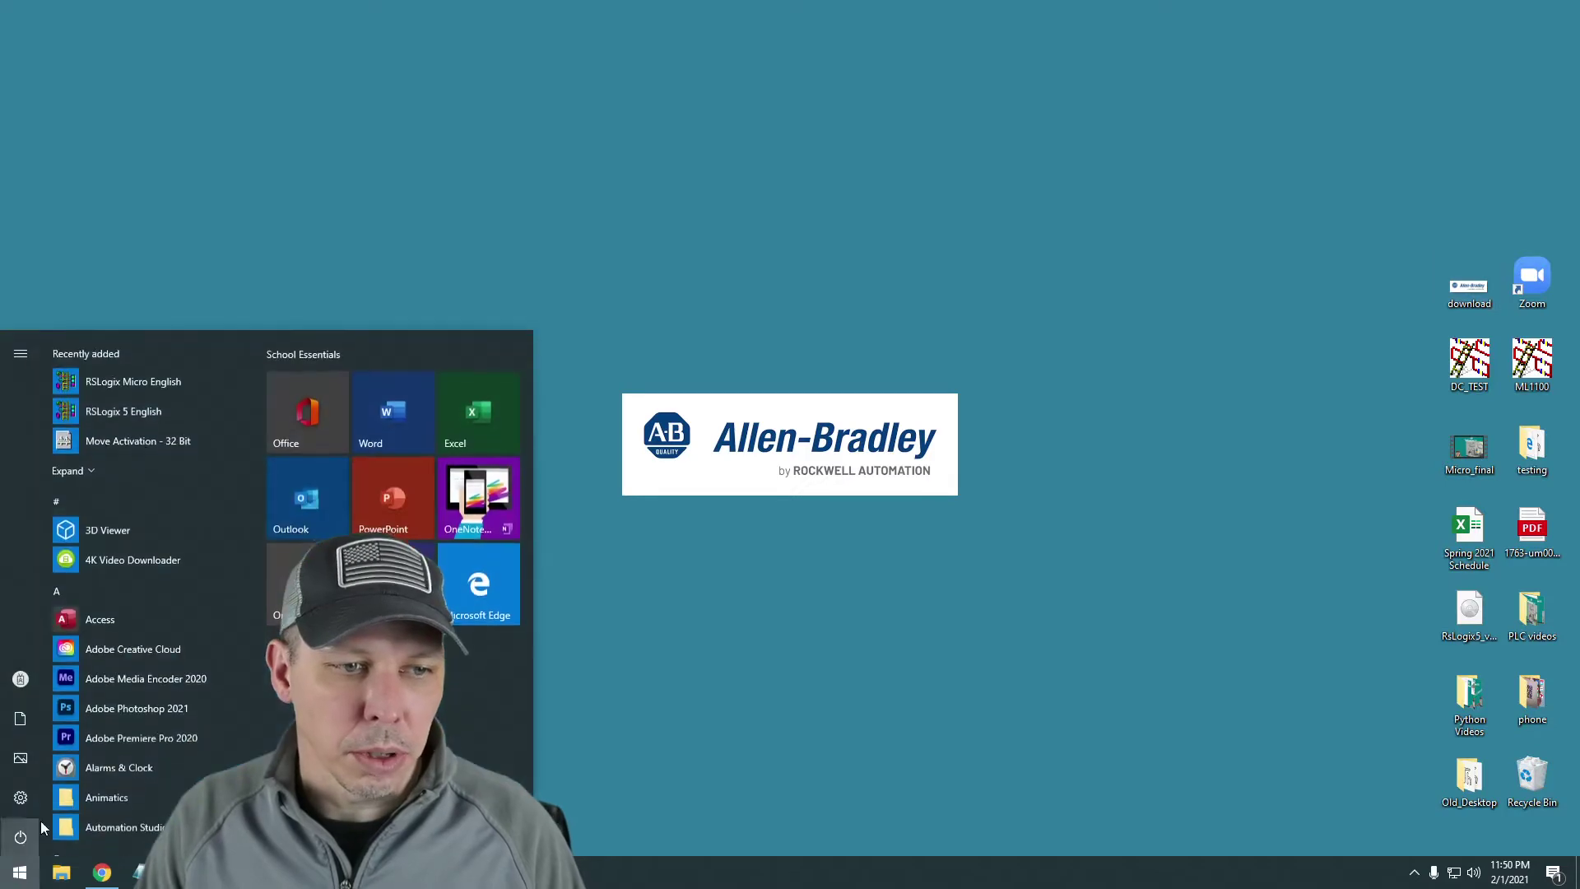
left_click(141, 379)
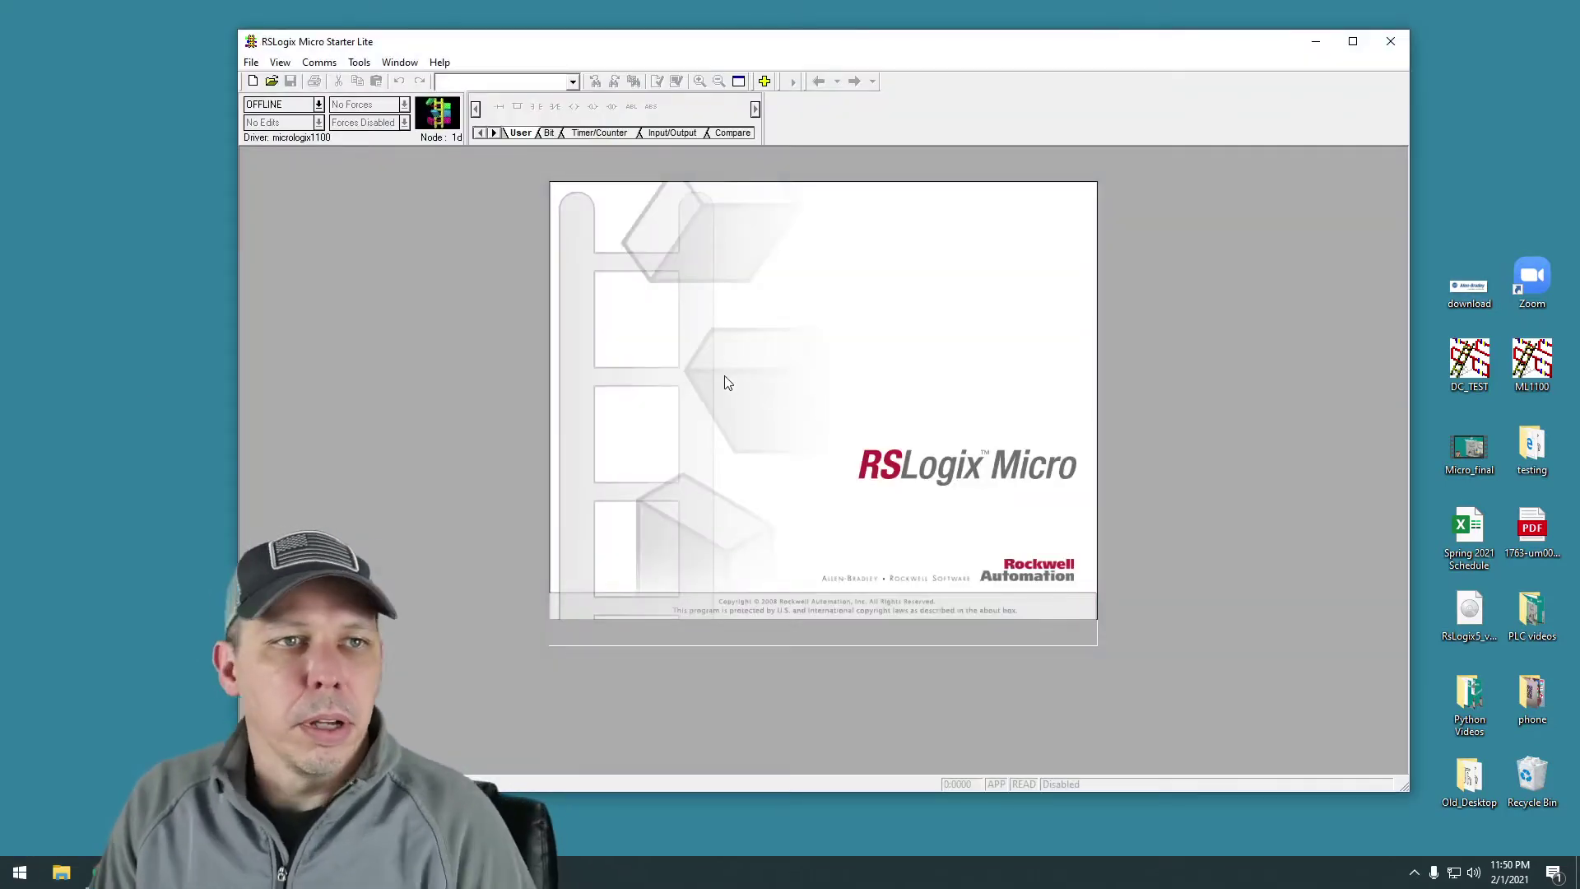
- Try to go online with the MicroLogix 1100 at node 01 using Who Active Go Online
left_click(337, 68)
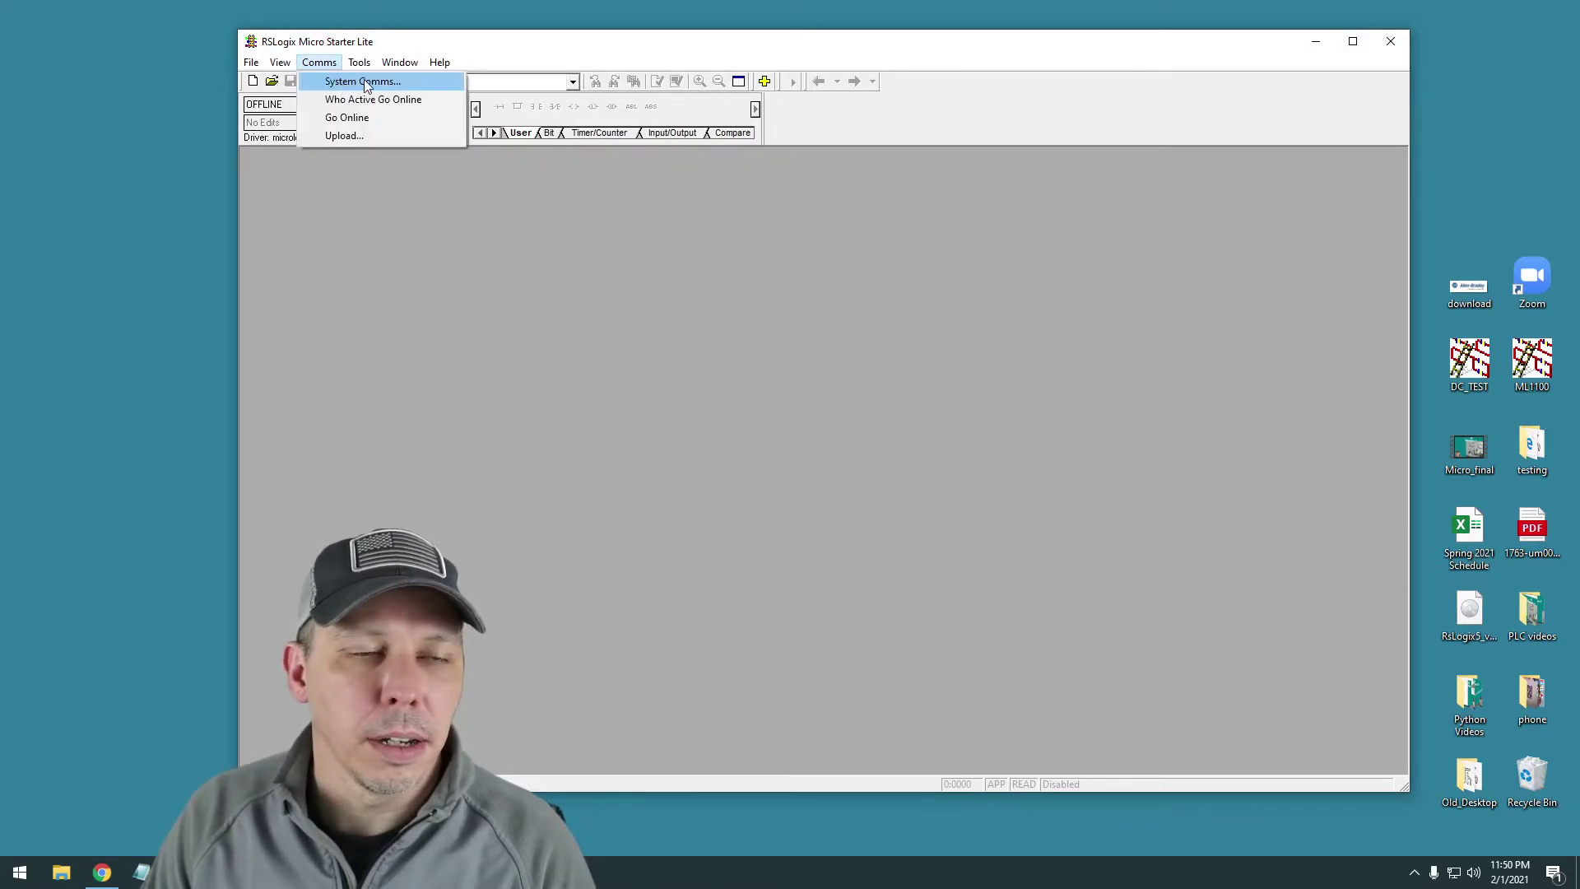
mouse_move(360, 69)
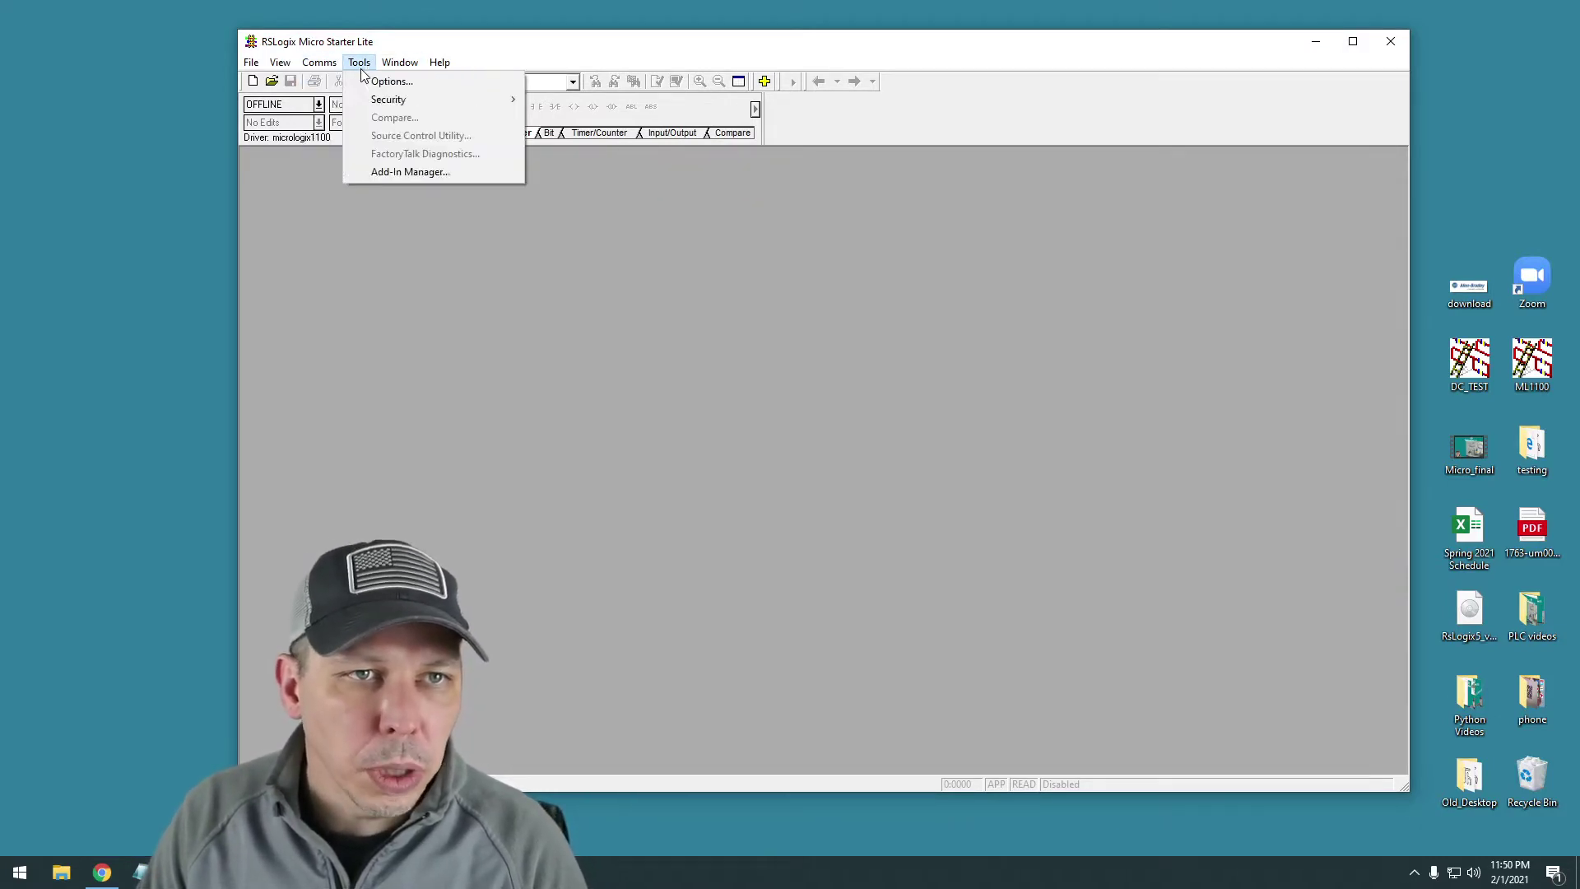
left_click(329, 101)
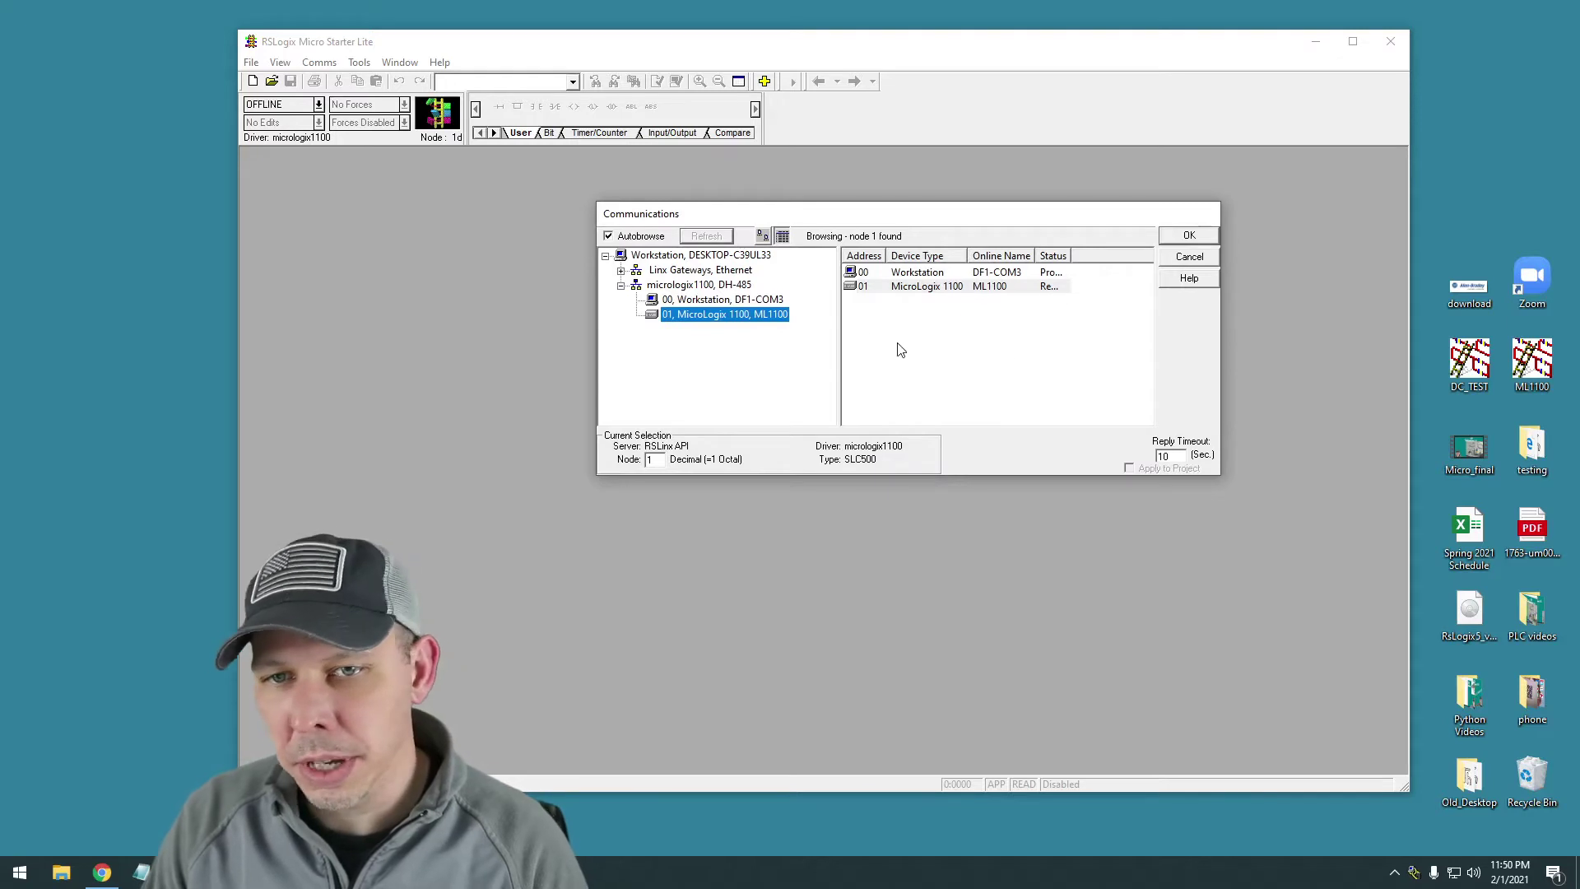
left_click(903, 288)
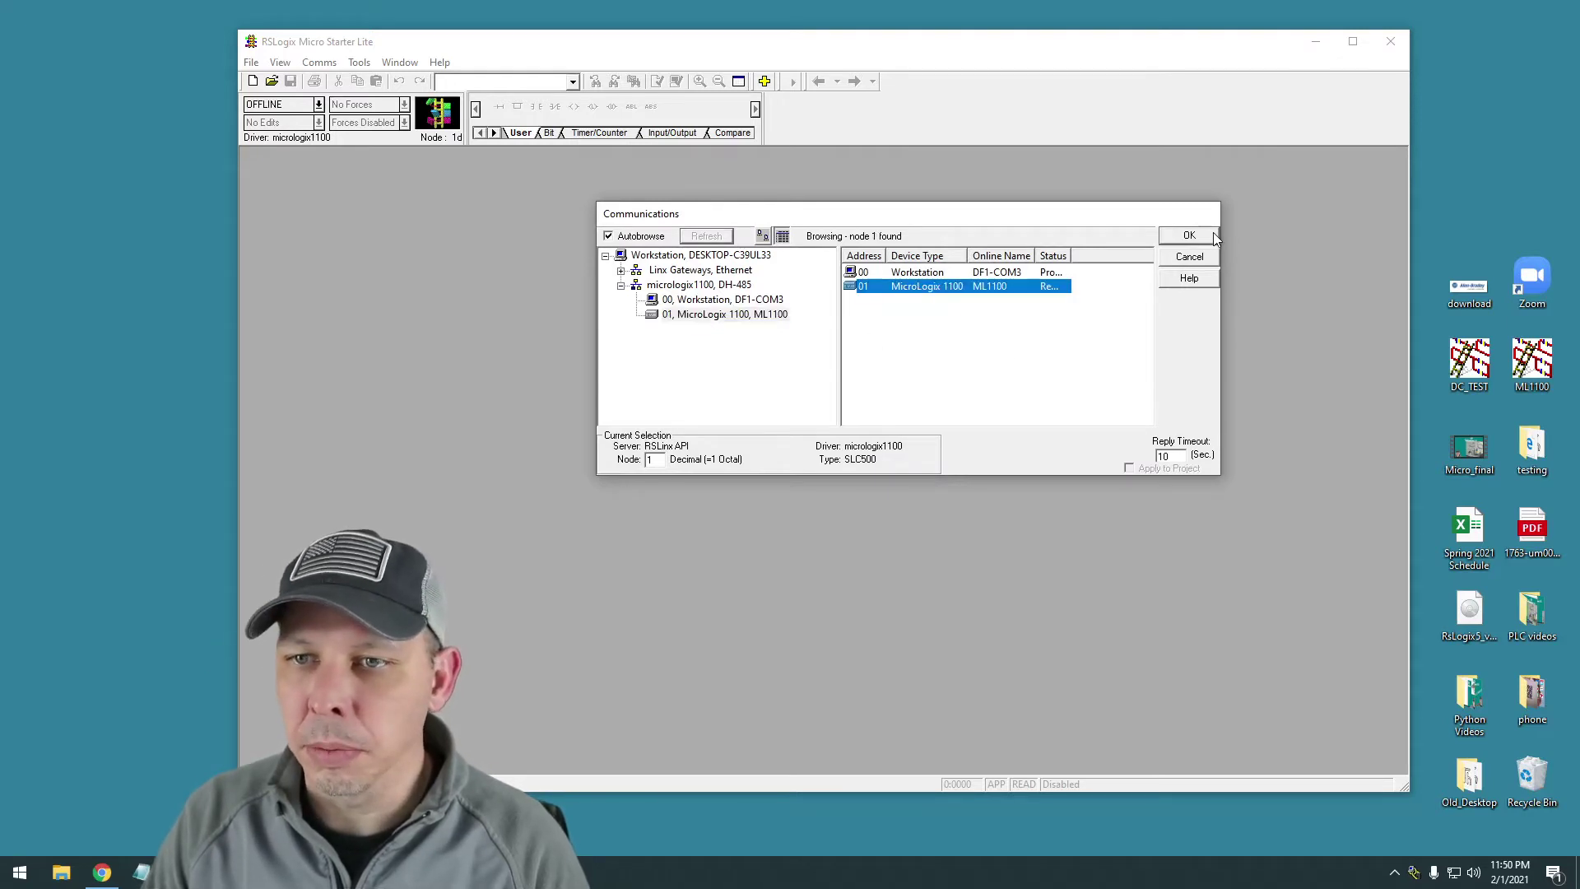
left_click(1213, 234)
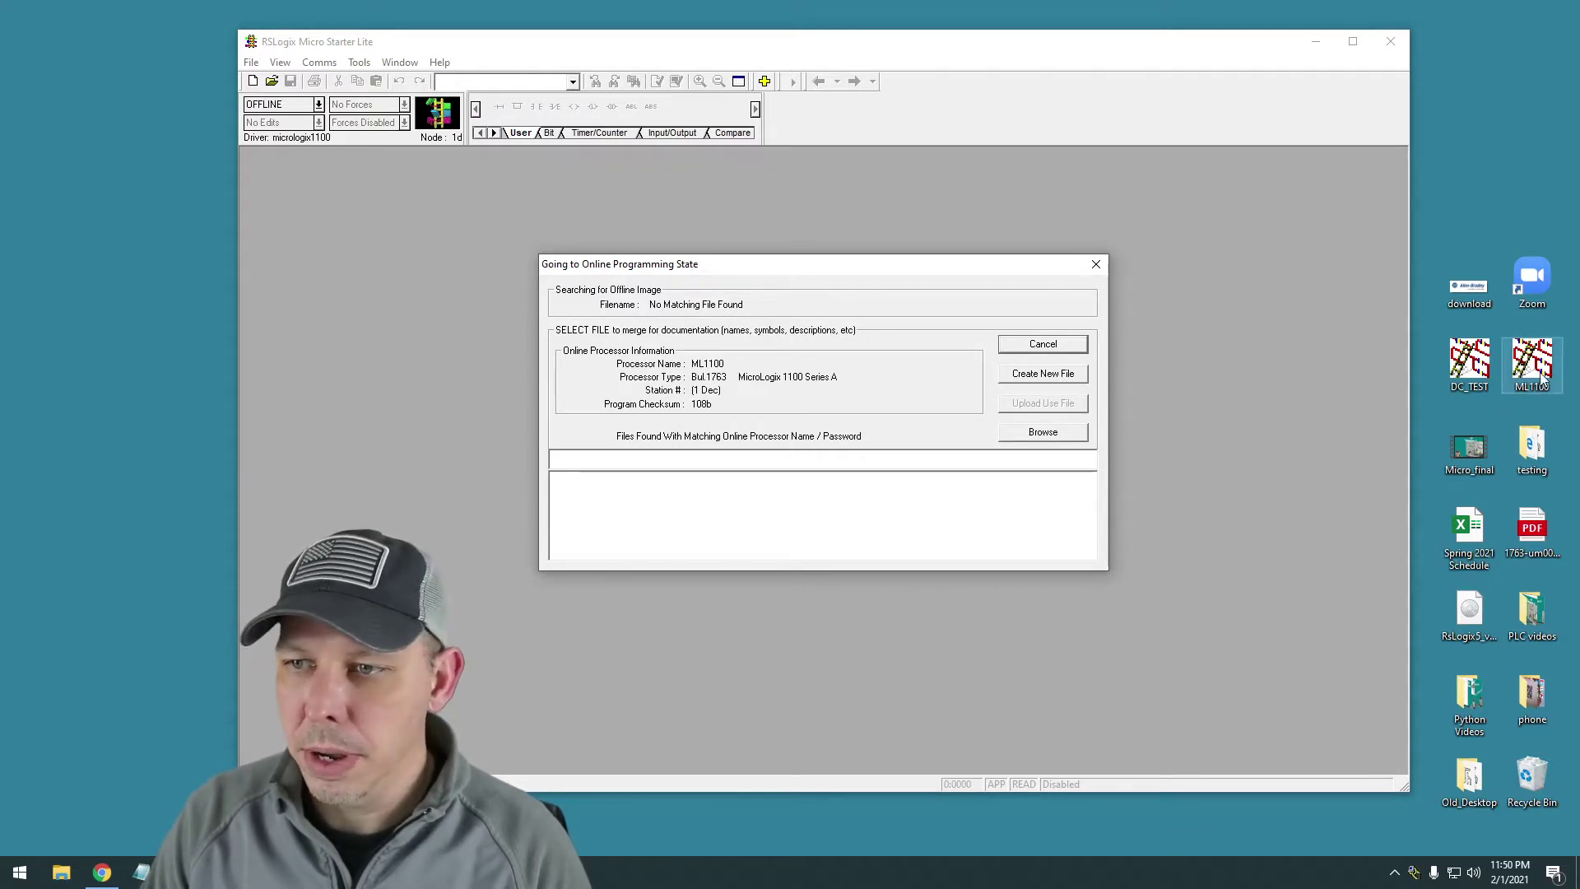
- Open the source file search and move the ML1100 project file from the desktop into the testing folder
left_click(1045, 433)
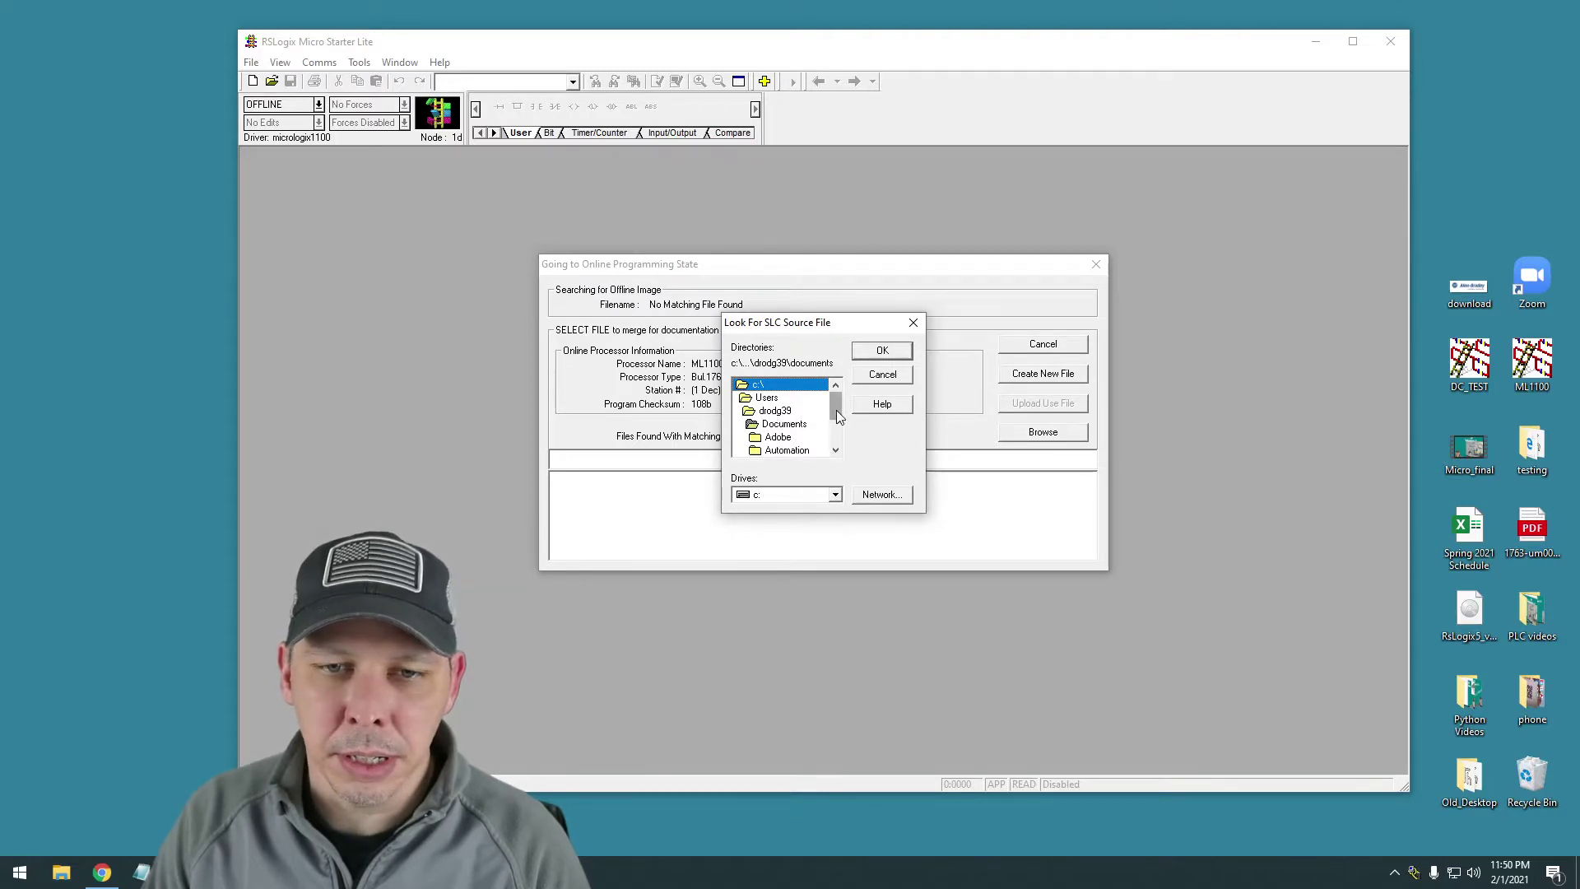
left_click_drag(836, 410, 834, 389)
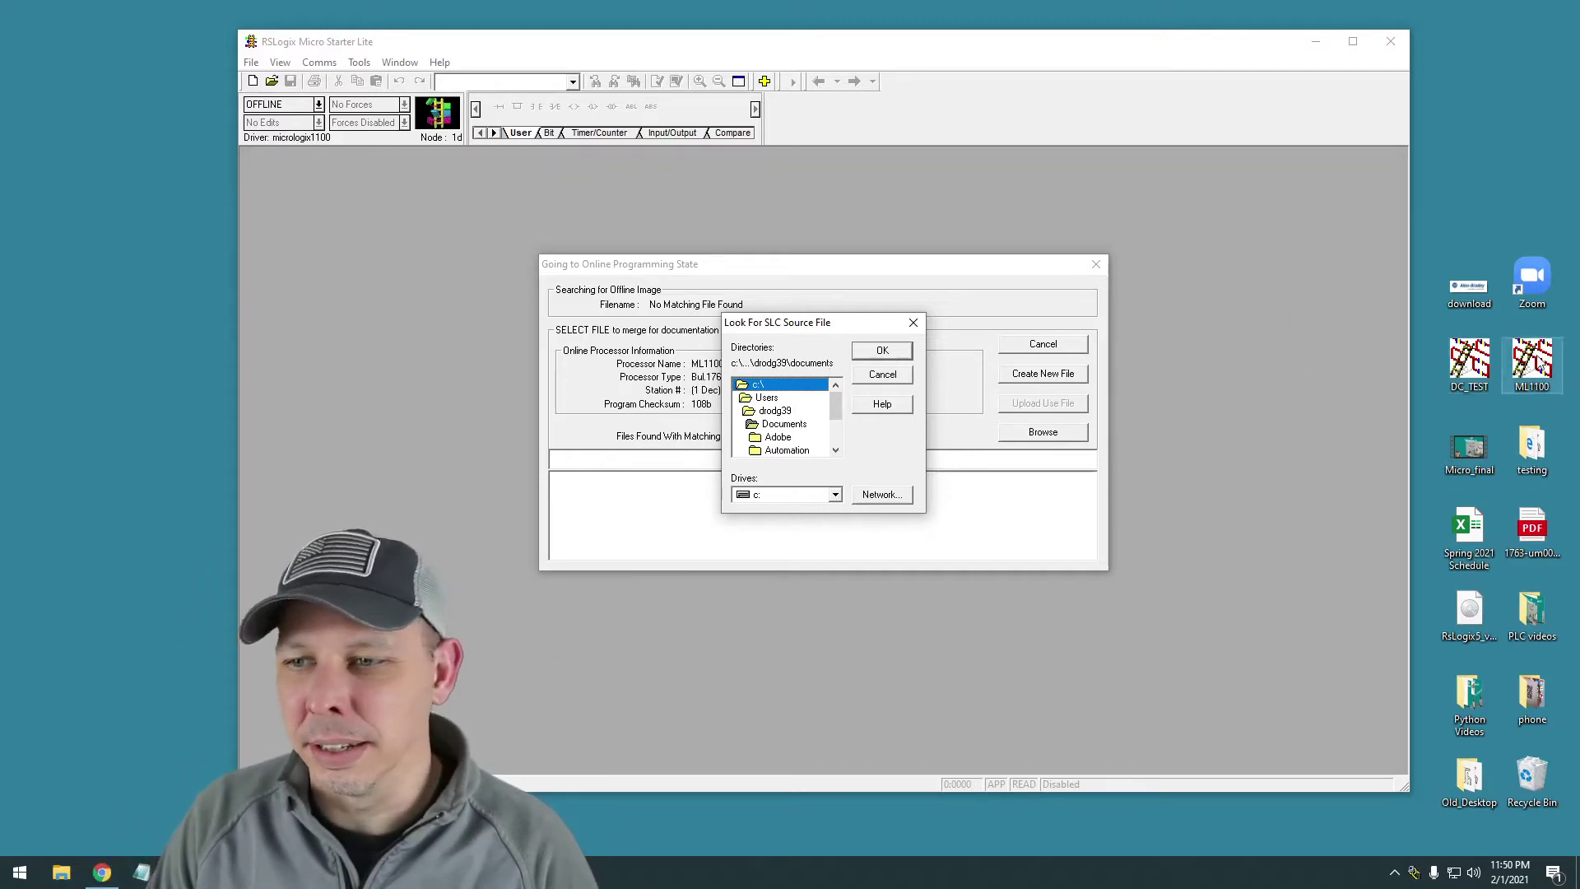
left_click_drag(1539, 368, 1544, 459)
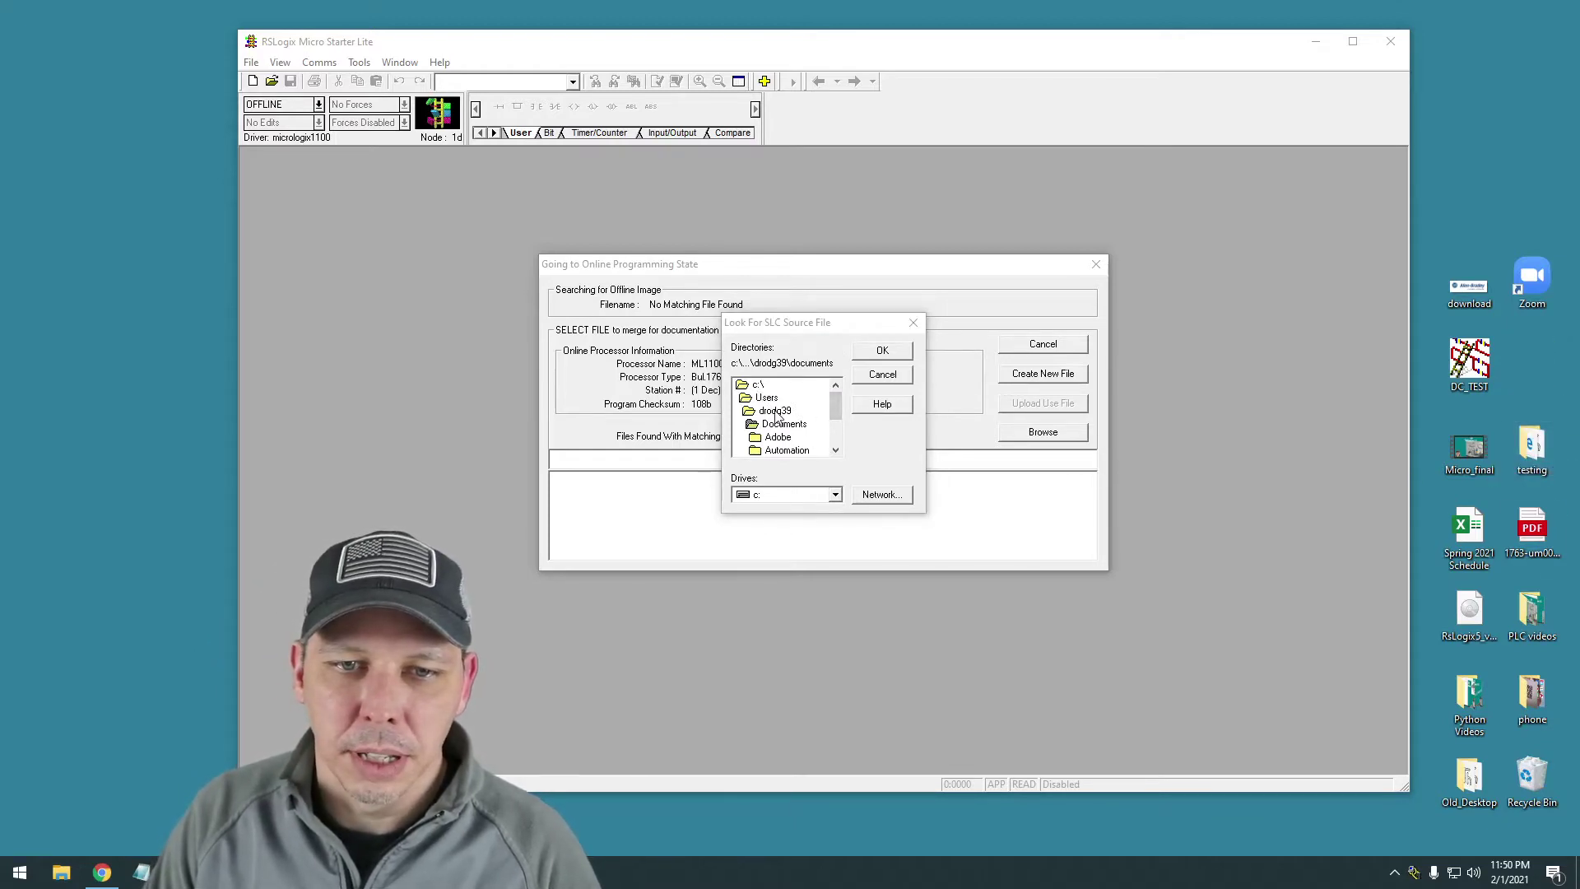
- Browse the source directories to the testing folder on the desktop and look through it for the ML1100 file
double_click(776, 410)
double_click(778, 451)
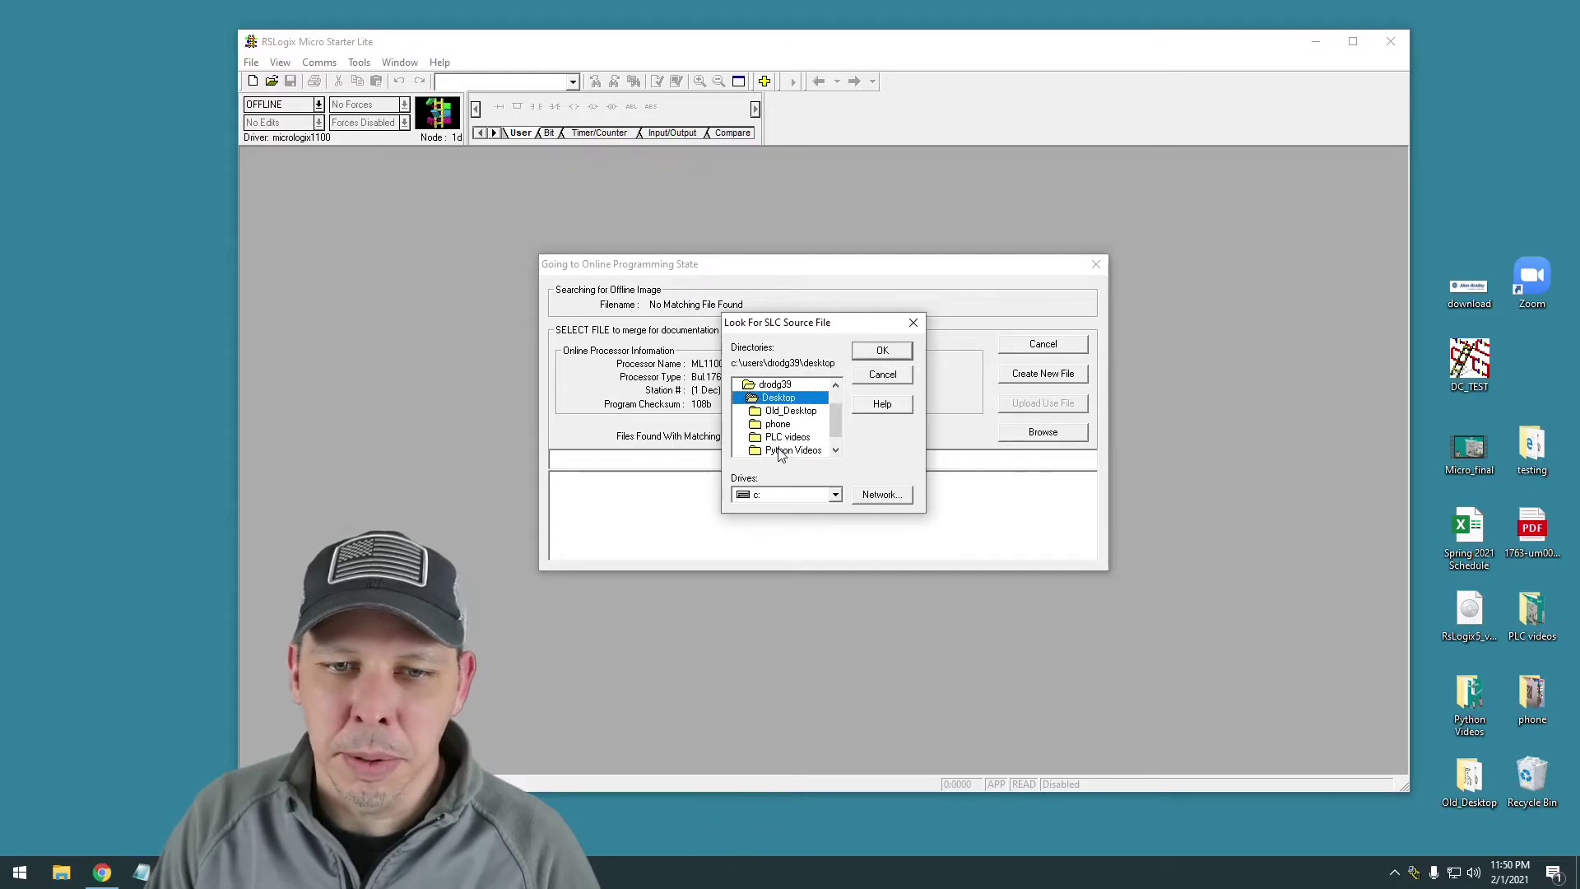
scroll(829, 428, "down", 3)
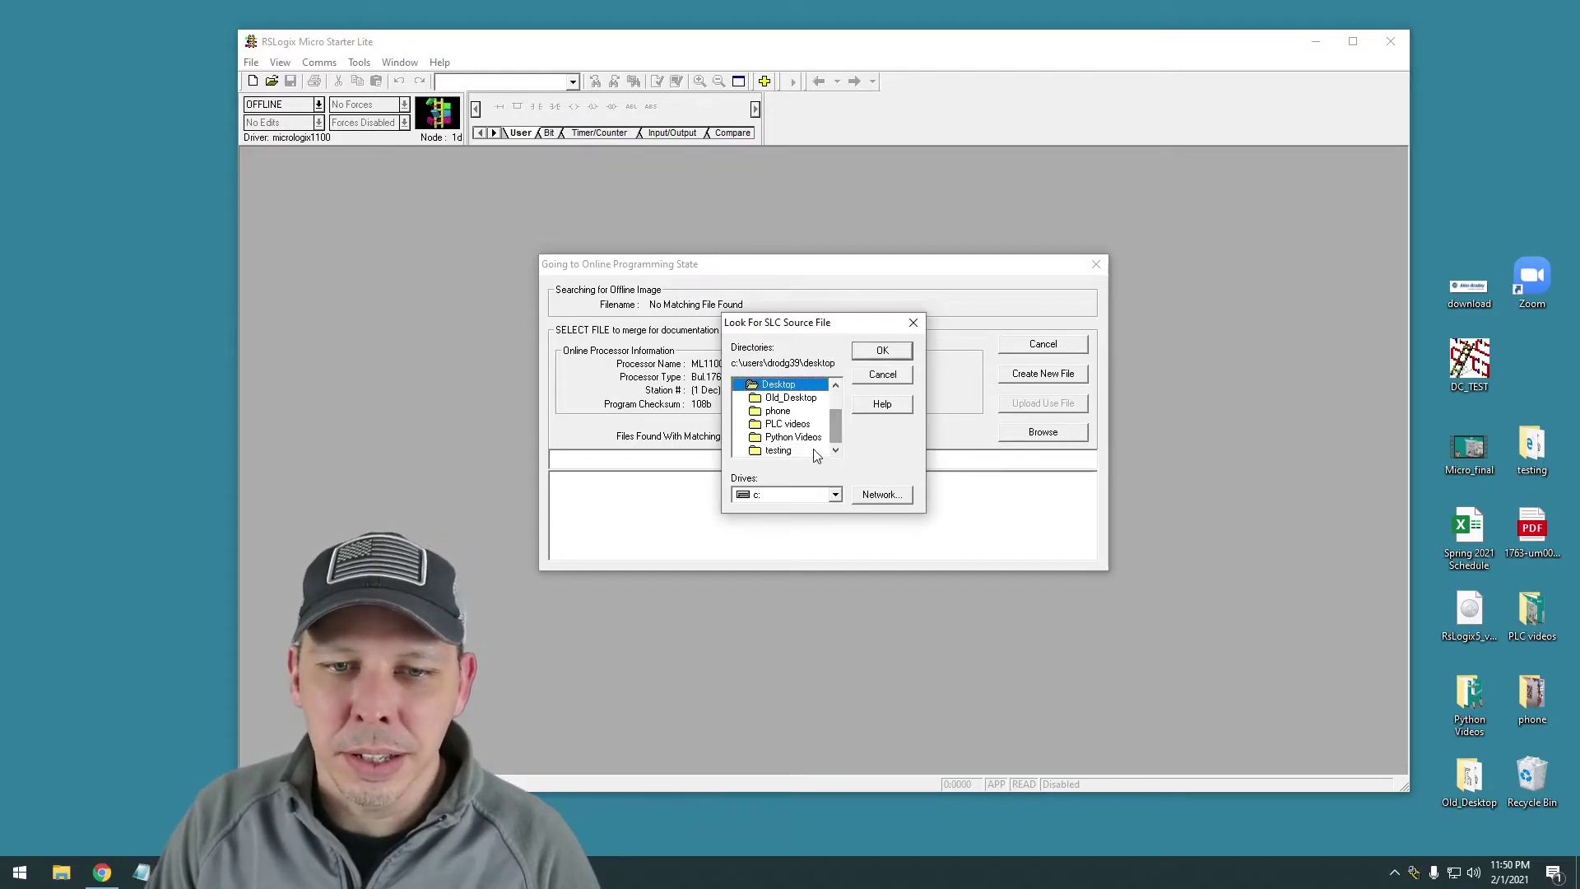
double_click(811, 449)
left_click_drag(835, 418, 840, 437)
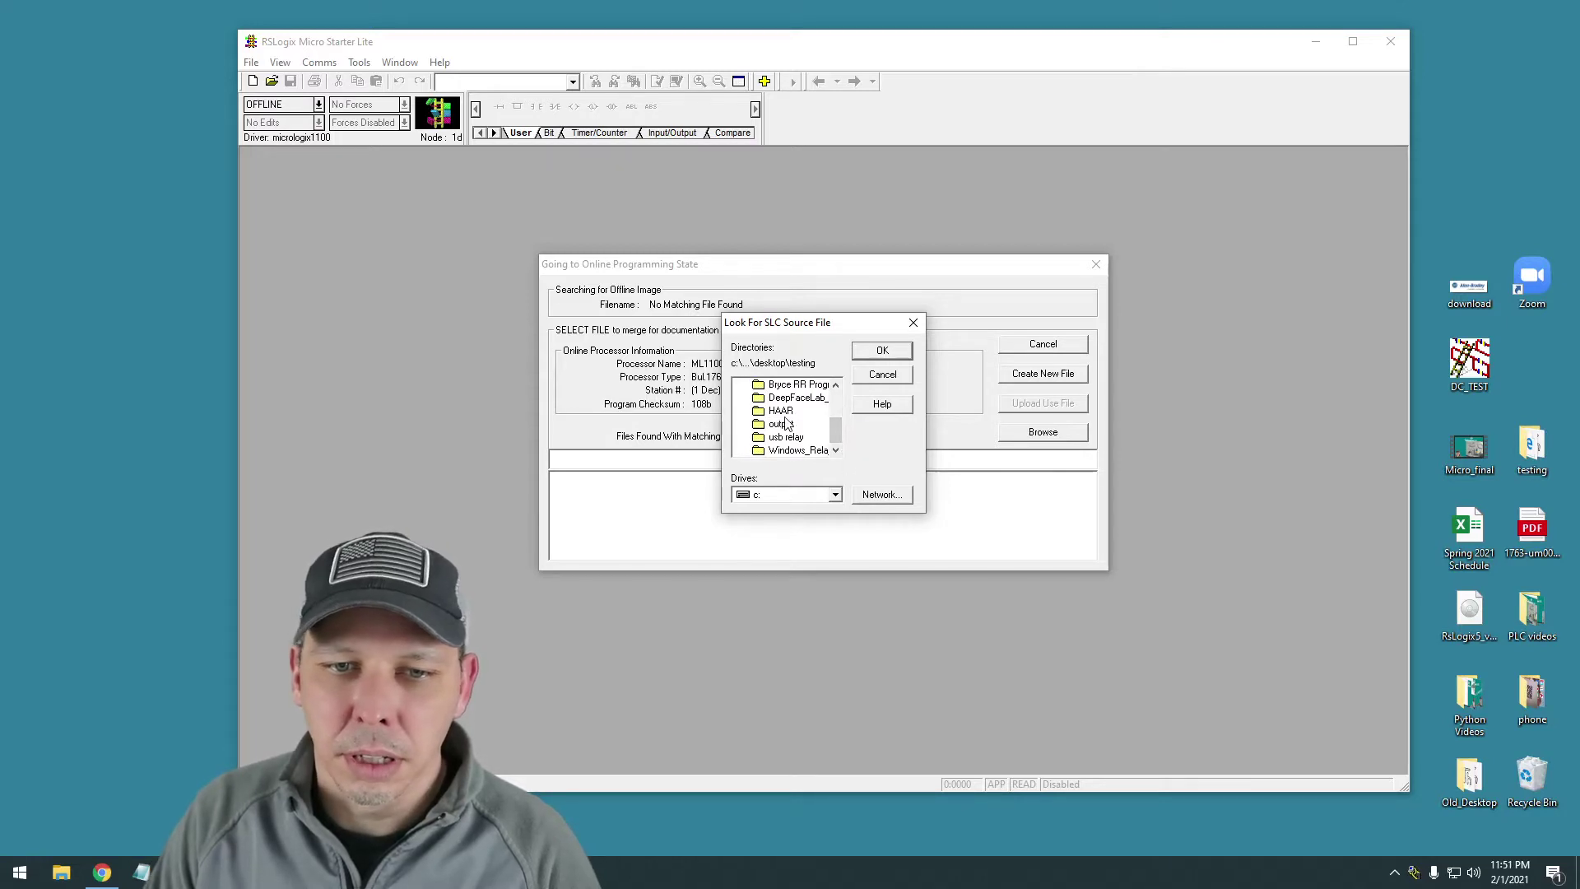
scroll(786, 423, "up", 1)
scroll(813, 444, "up", 1)
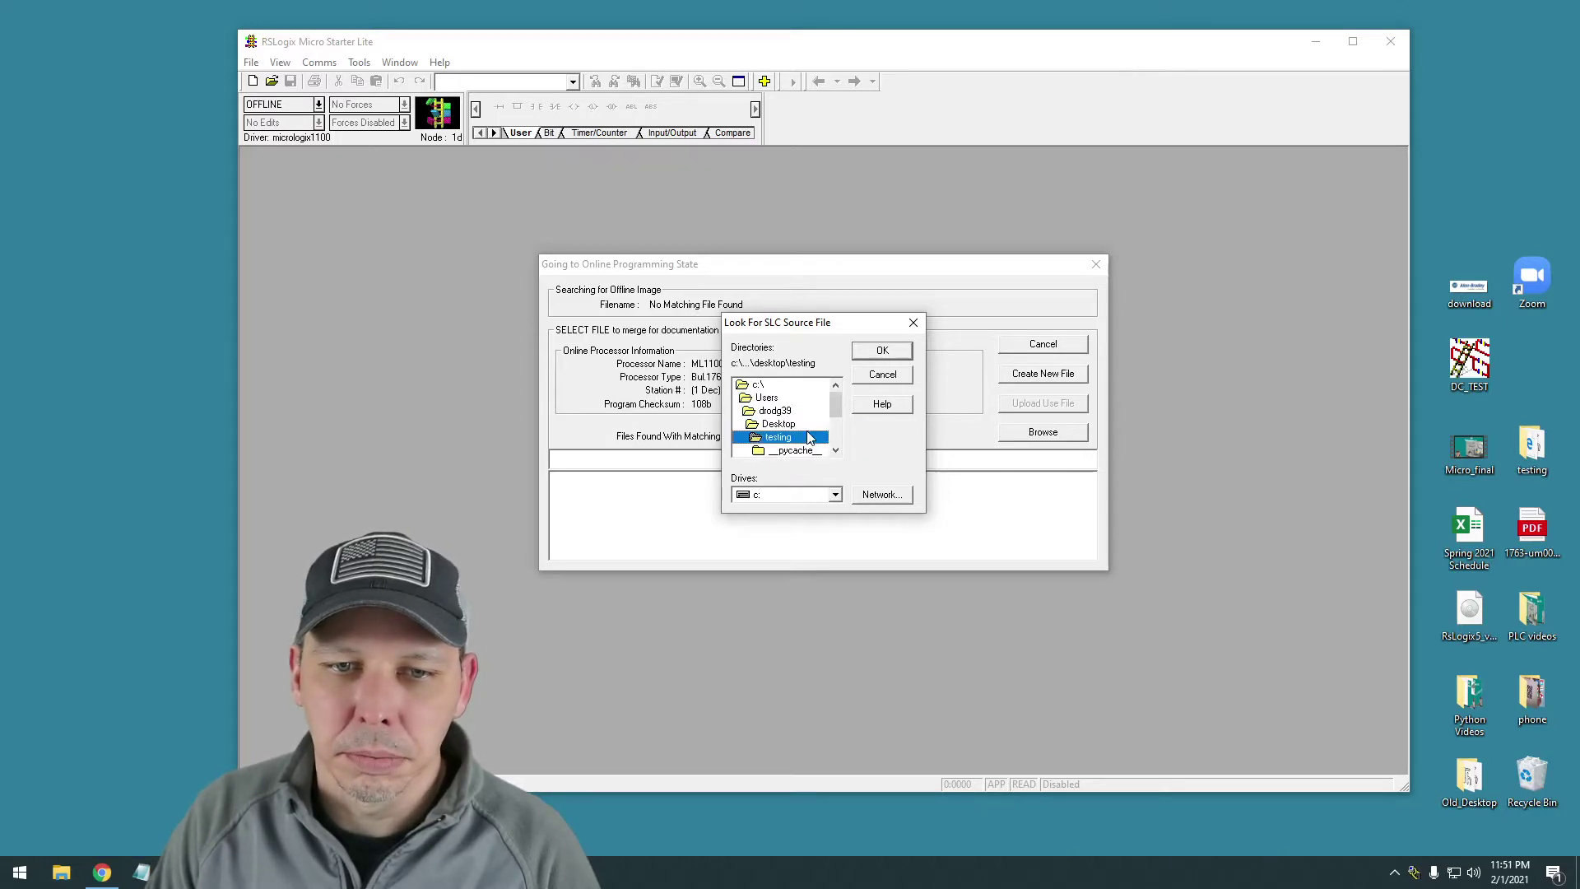
scroll(810, 439, "down", 2)
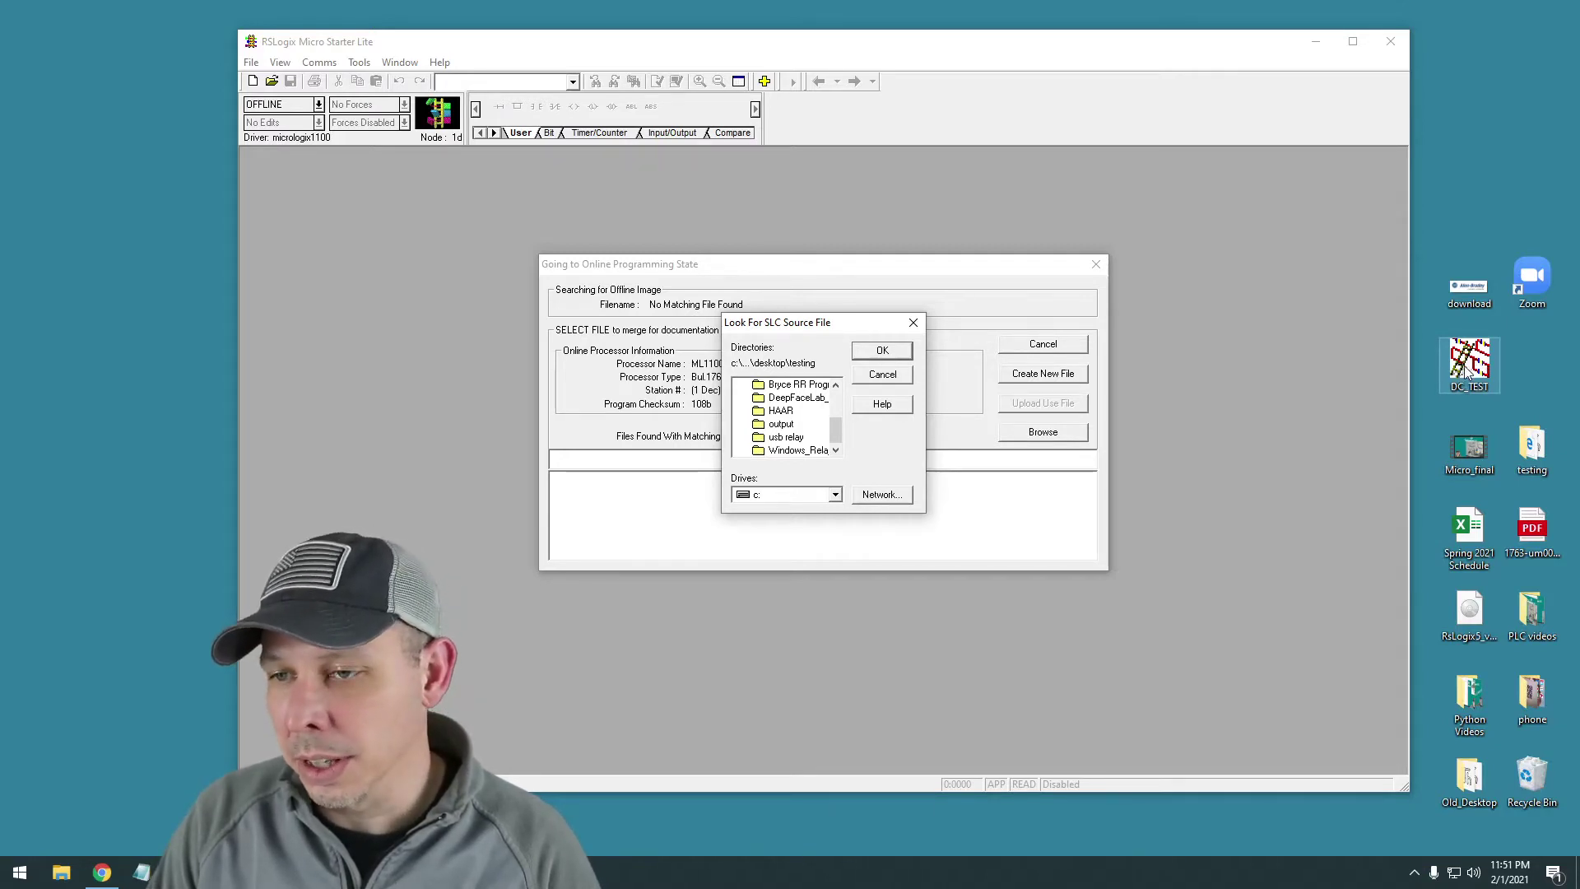
- Move the ML1100 project file from the testing folder back to the desktop and close the folder window
double_click(1532, 448)
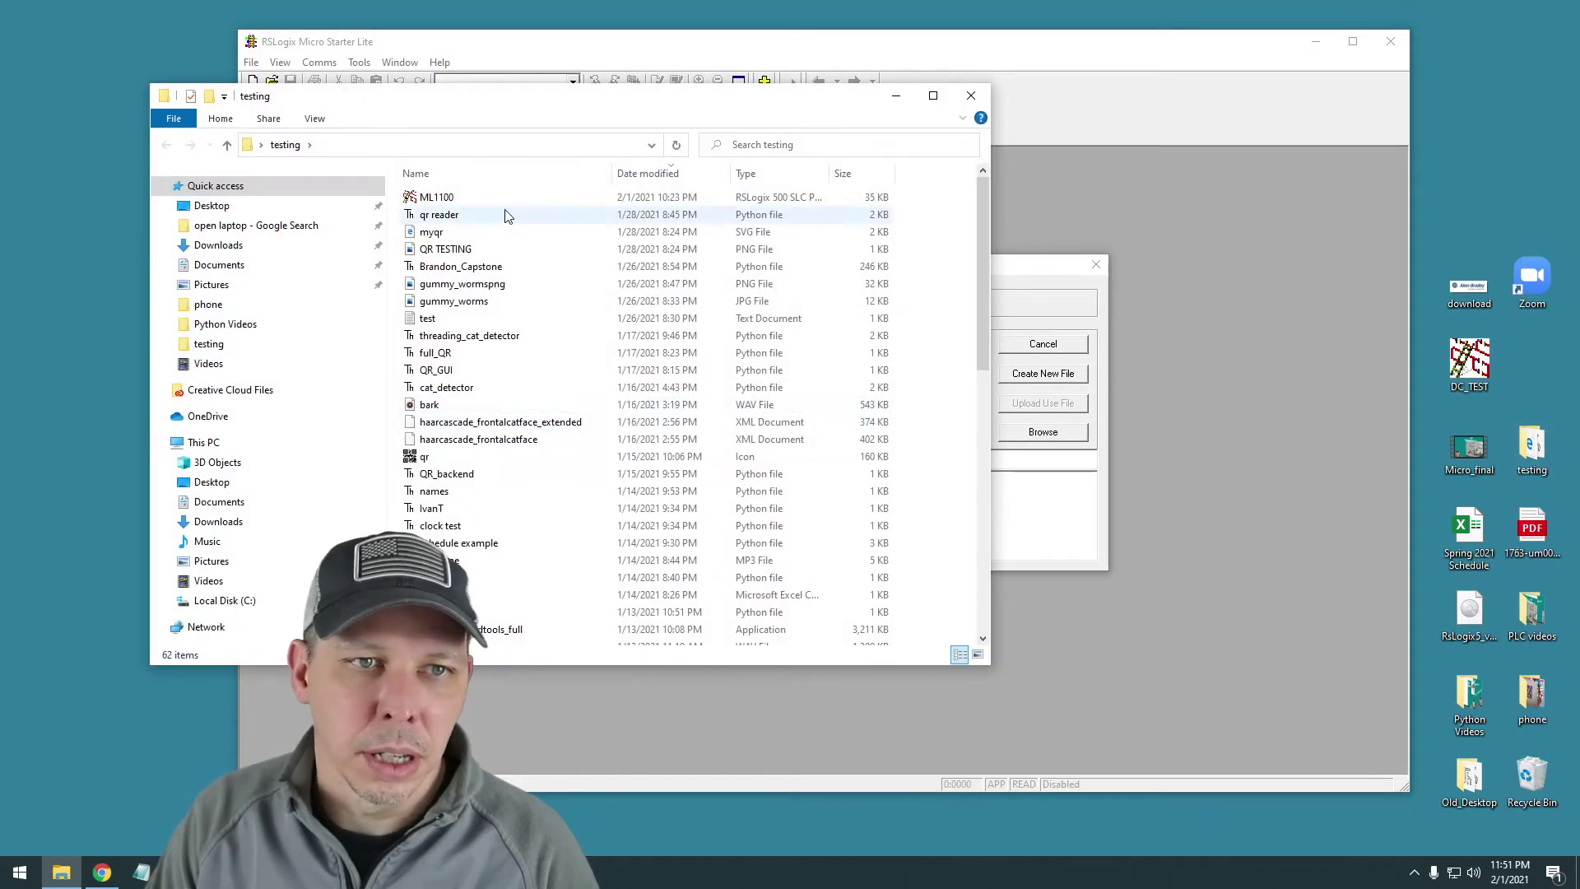
left_click(449, 199)
left_click_drag(449, 199, 1531, 375)
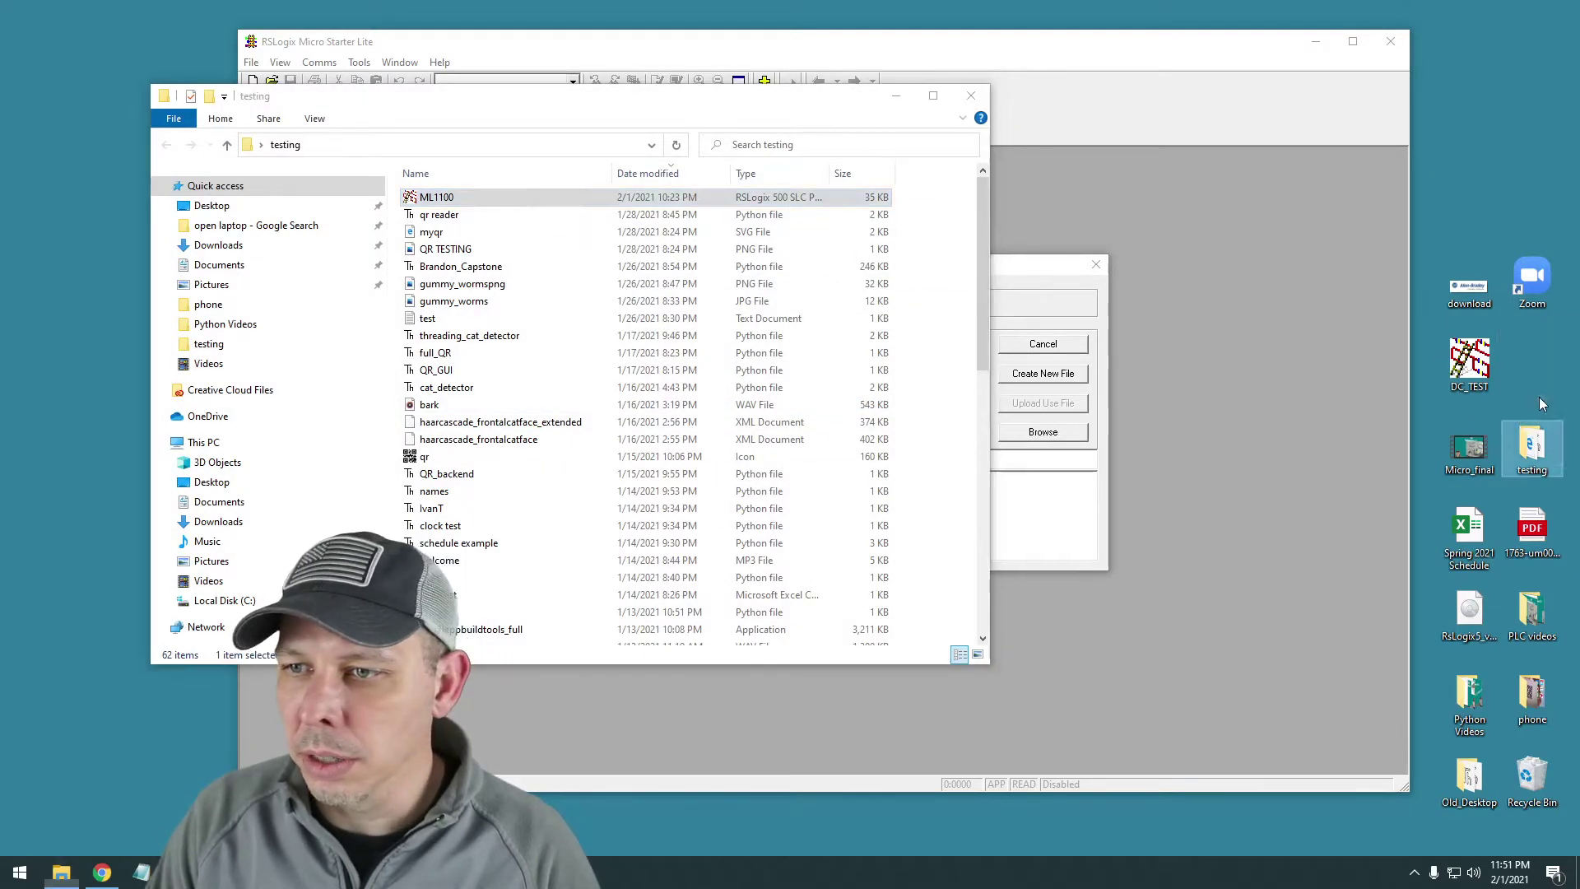
left_click(971, 96)
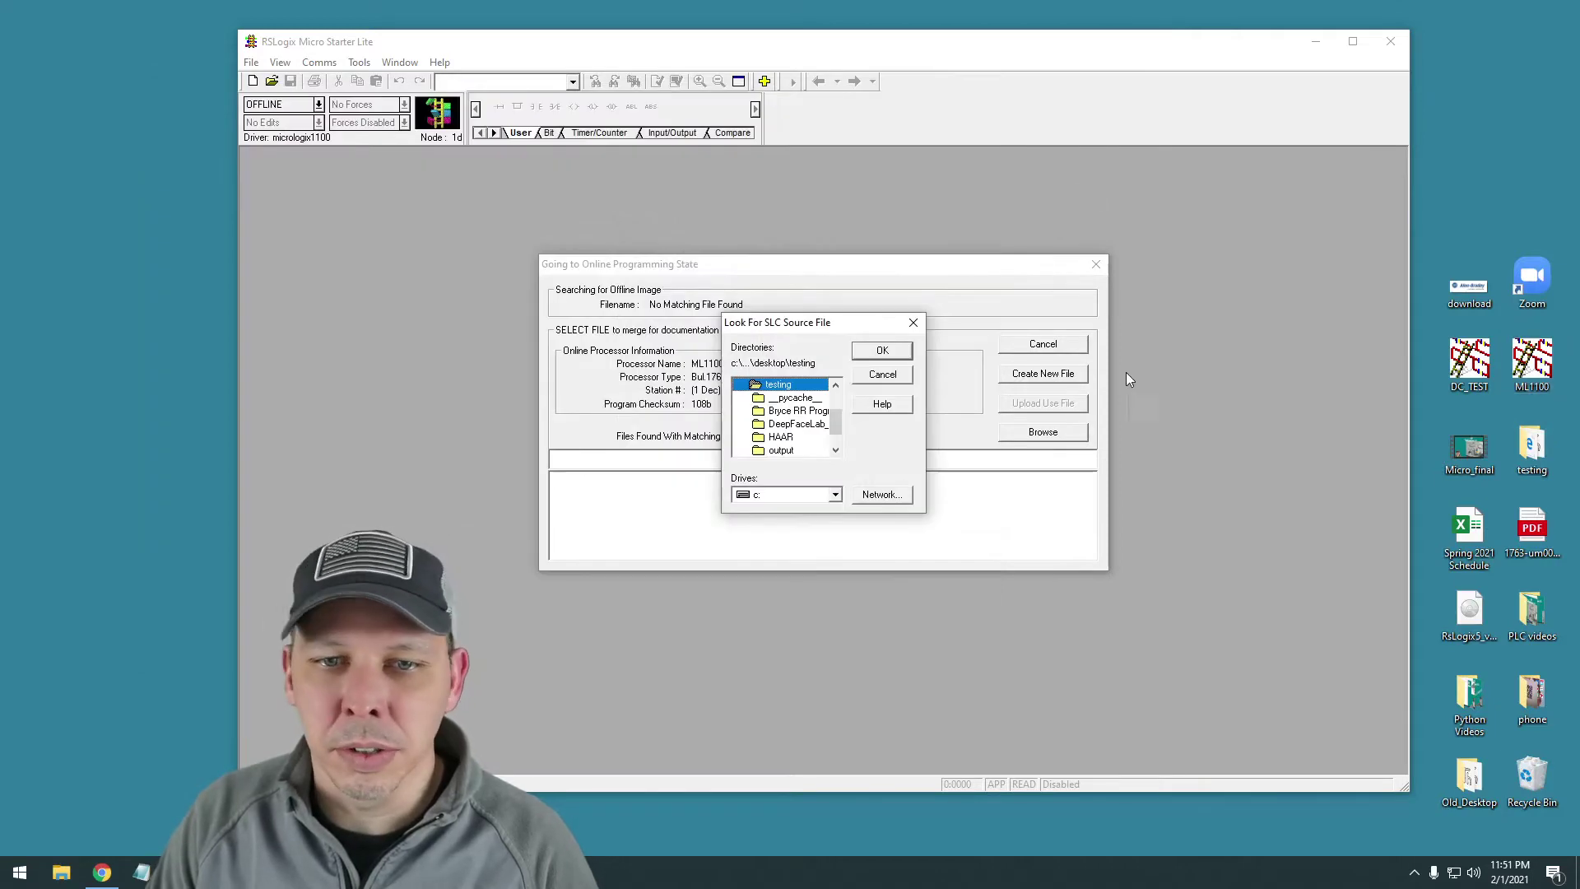
- Abandon the online connection and reopen RSLogix Micro with the ML1100 project file from the desktop
left_click(908, 324)
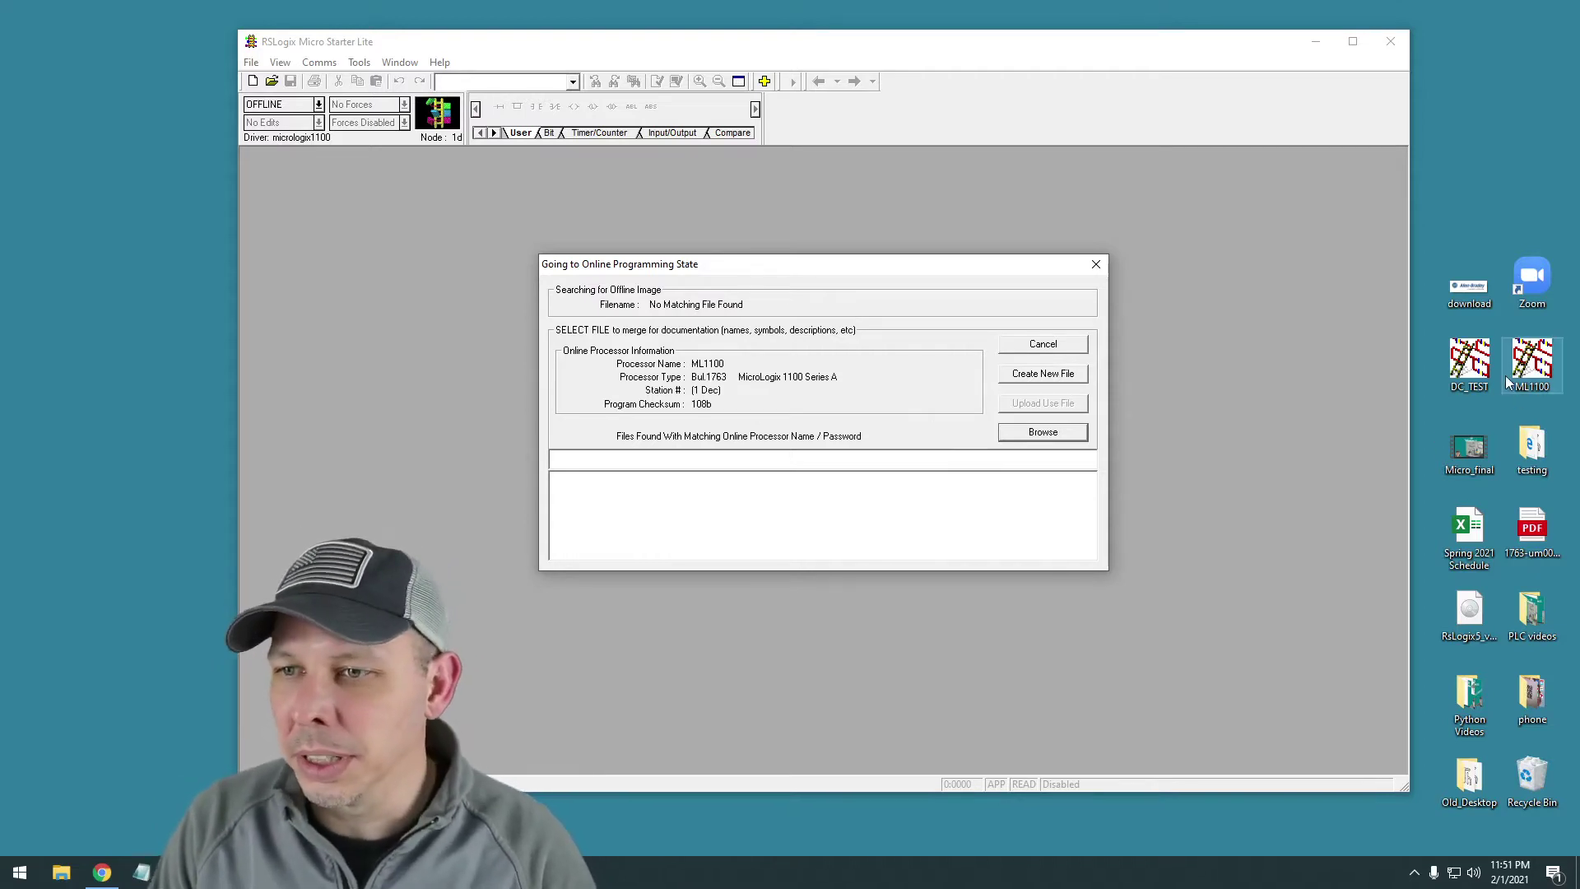
left_click(1043, 344)
left_click(1390, 41)
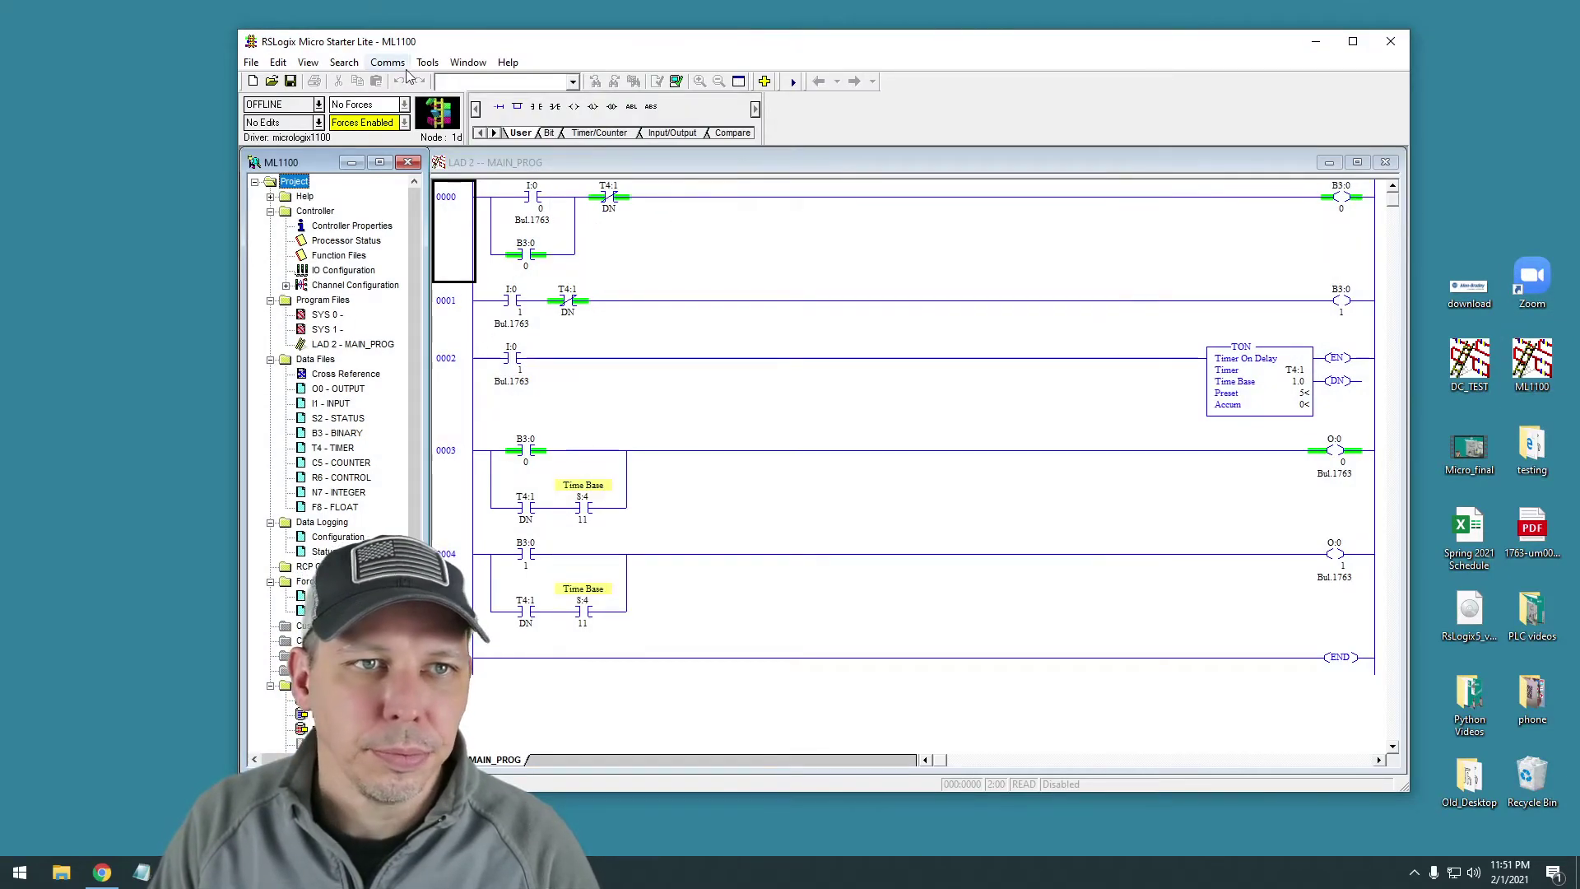
- Bring the ML1100 project online with the MicroLogix 1100 at node 01 using Who Active Go Online
left_click(393, 64)
left_click(428, 99)
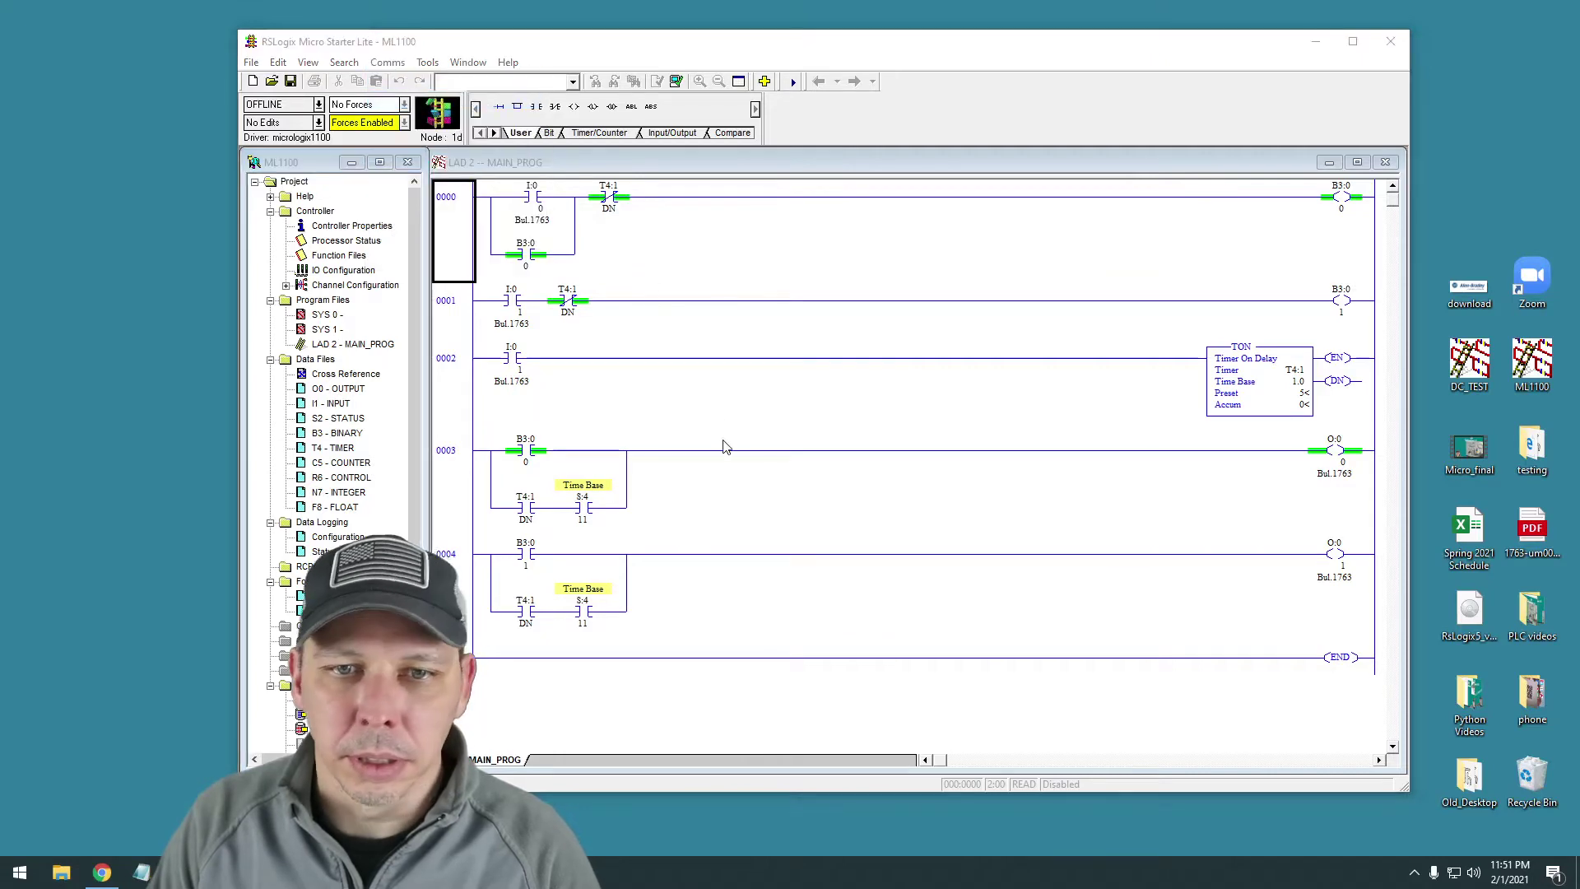
left_click(1070, 287)
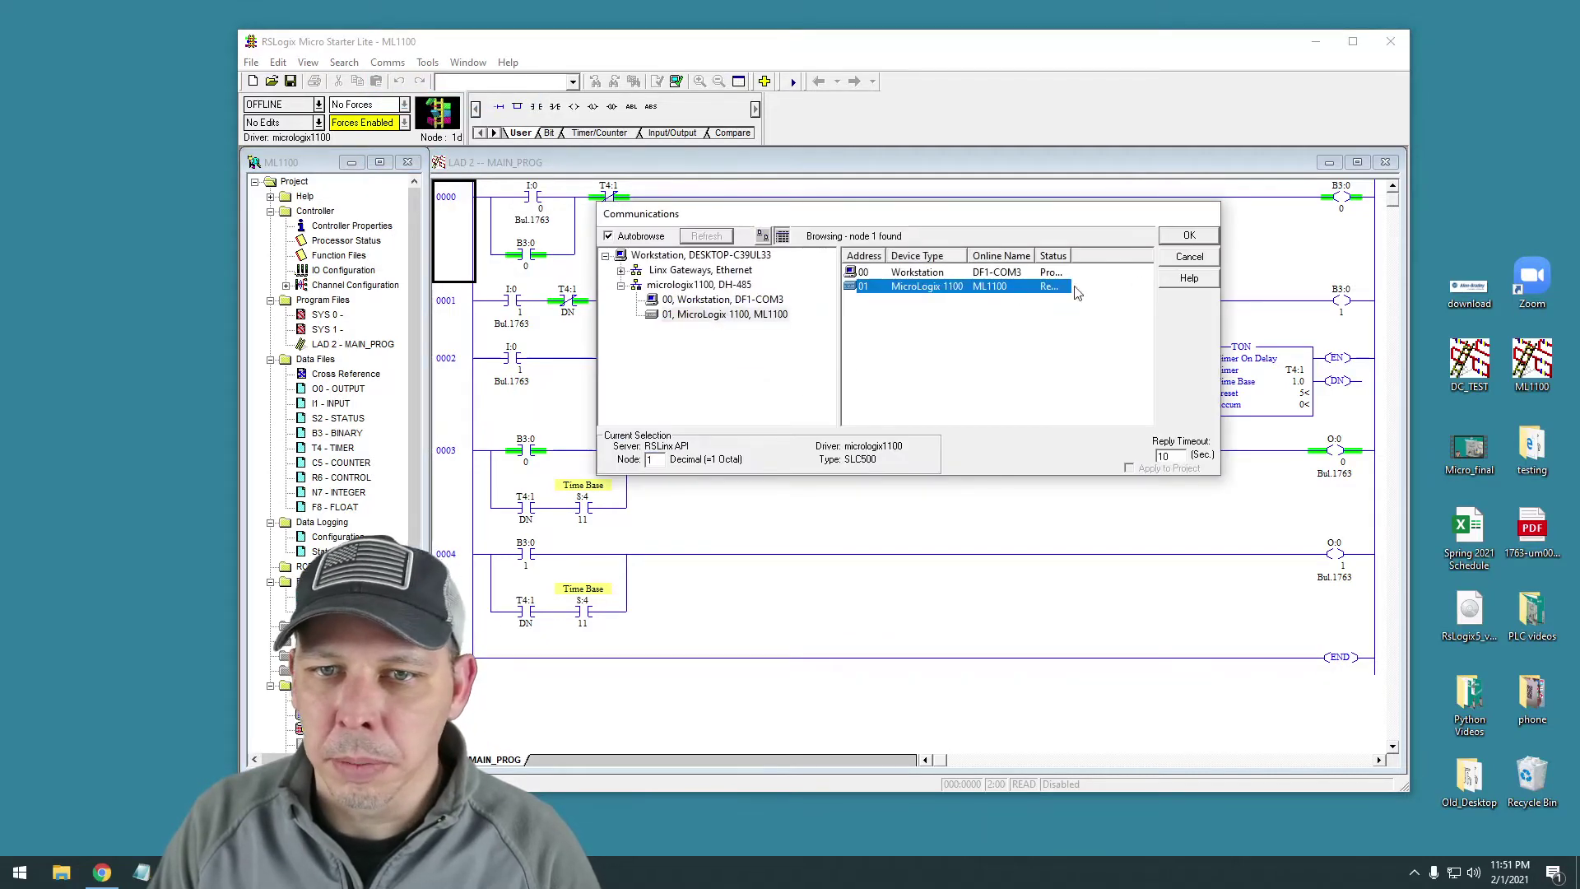
left_click(1189, 236)
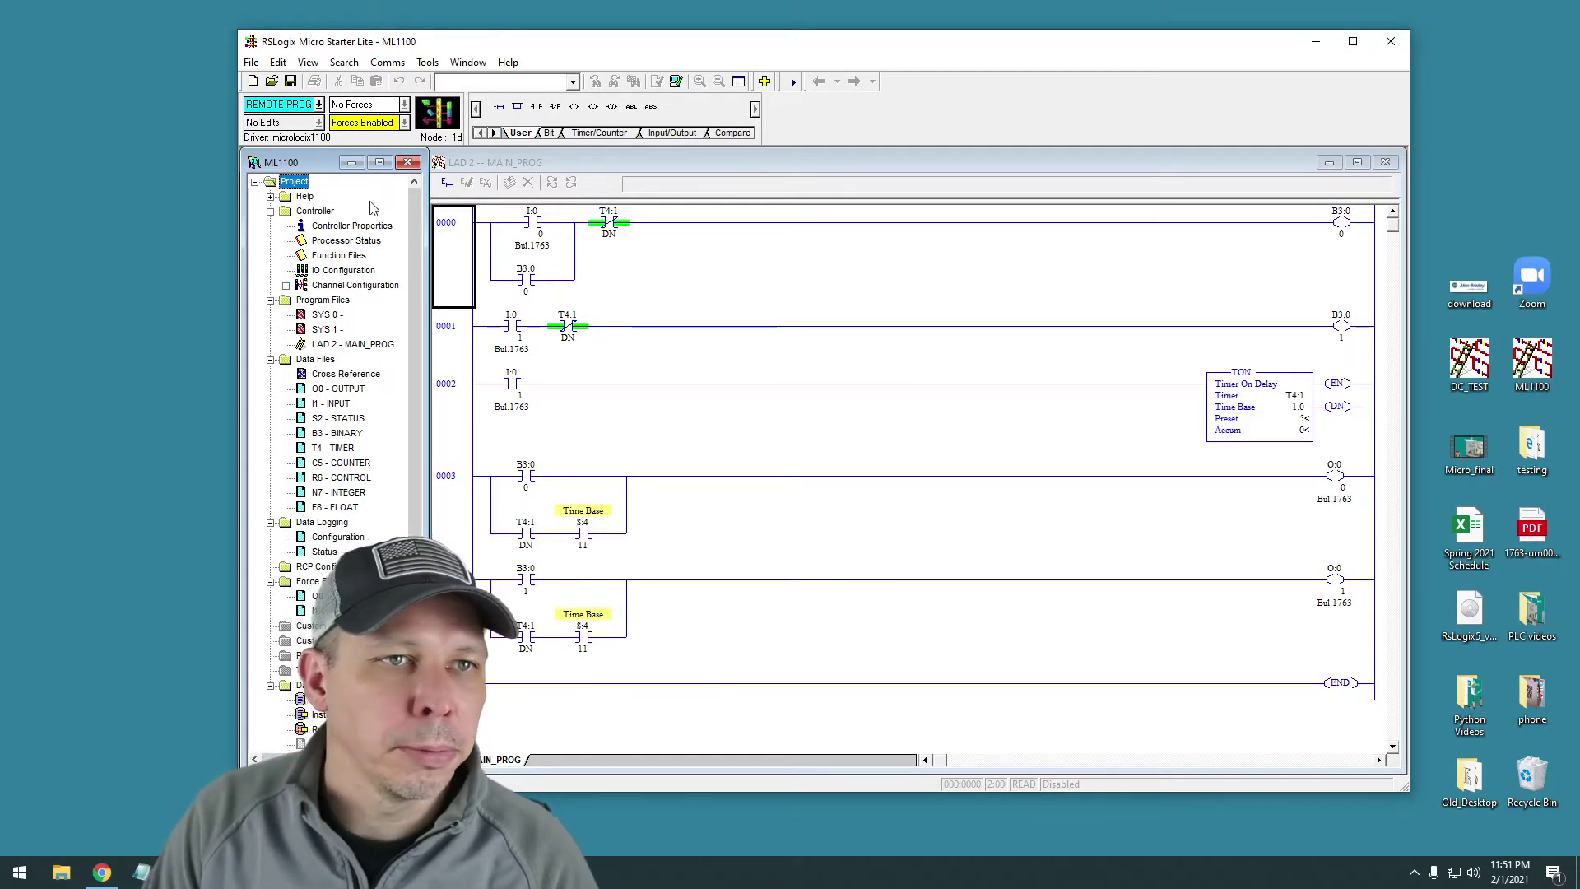
- Review the General, Channel 0 and Channel 1 settings in the online project's channel configuration
mouse_move(417, 243)
left_mouse_down()
mouse_move(419, 259)
mouse_move(419, 214)
left_mouse_up()
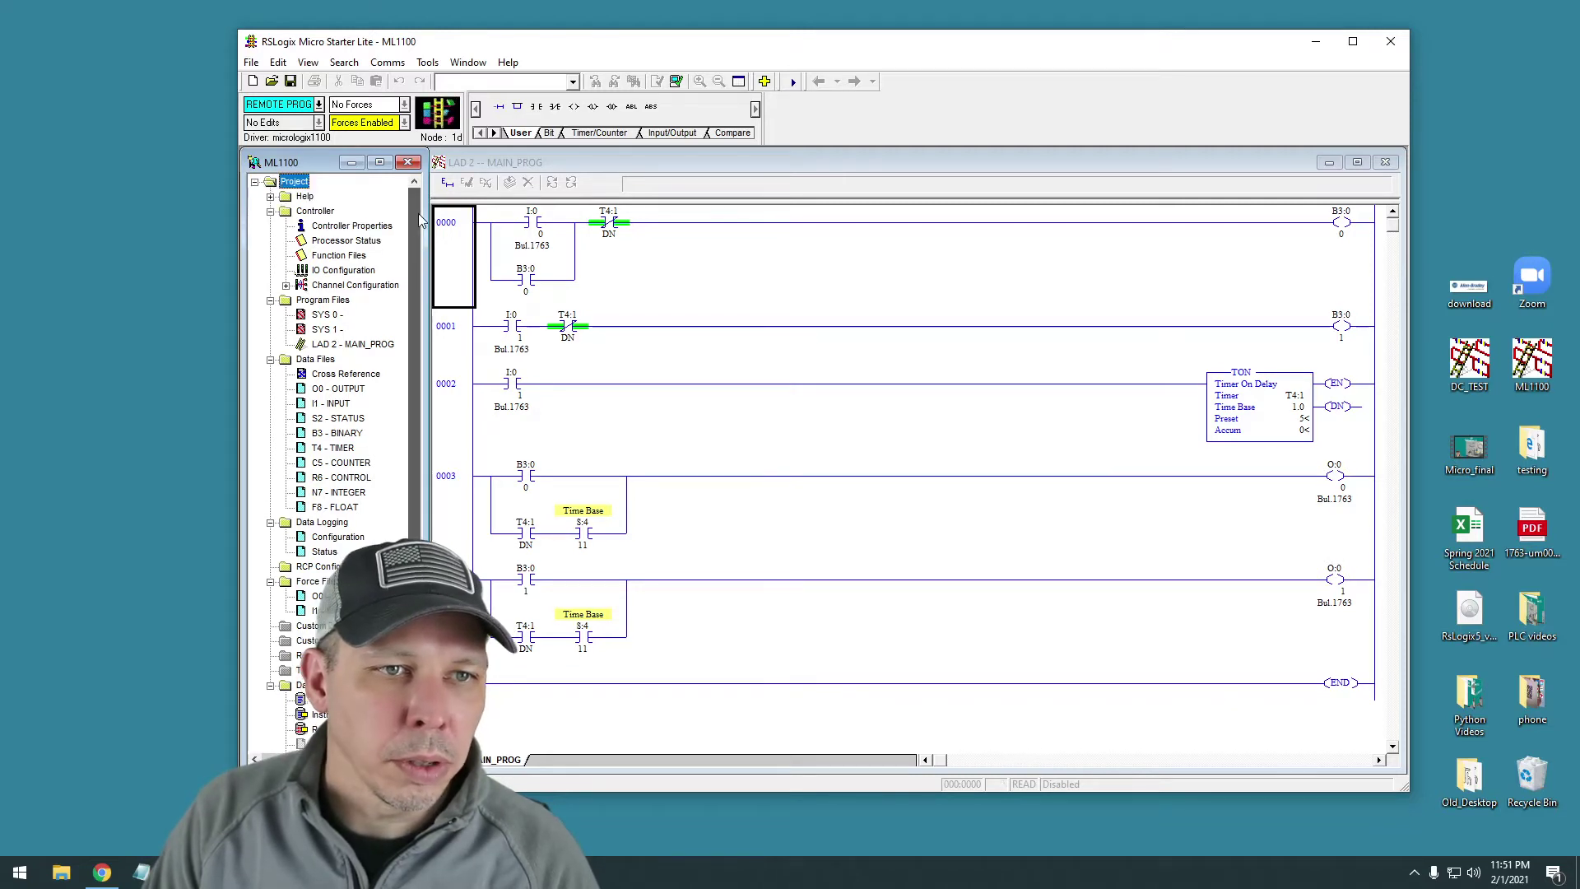
double_click(337, 285)
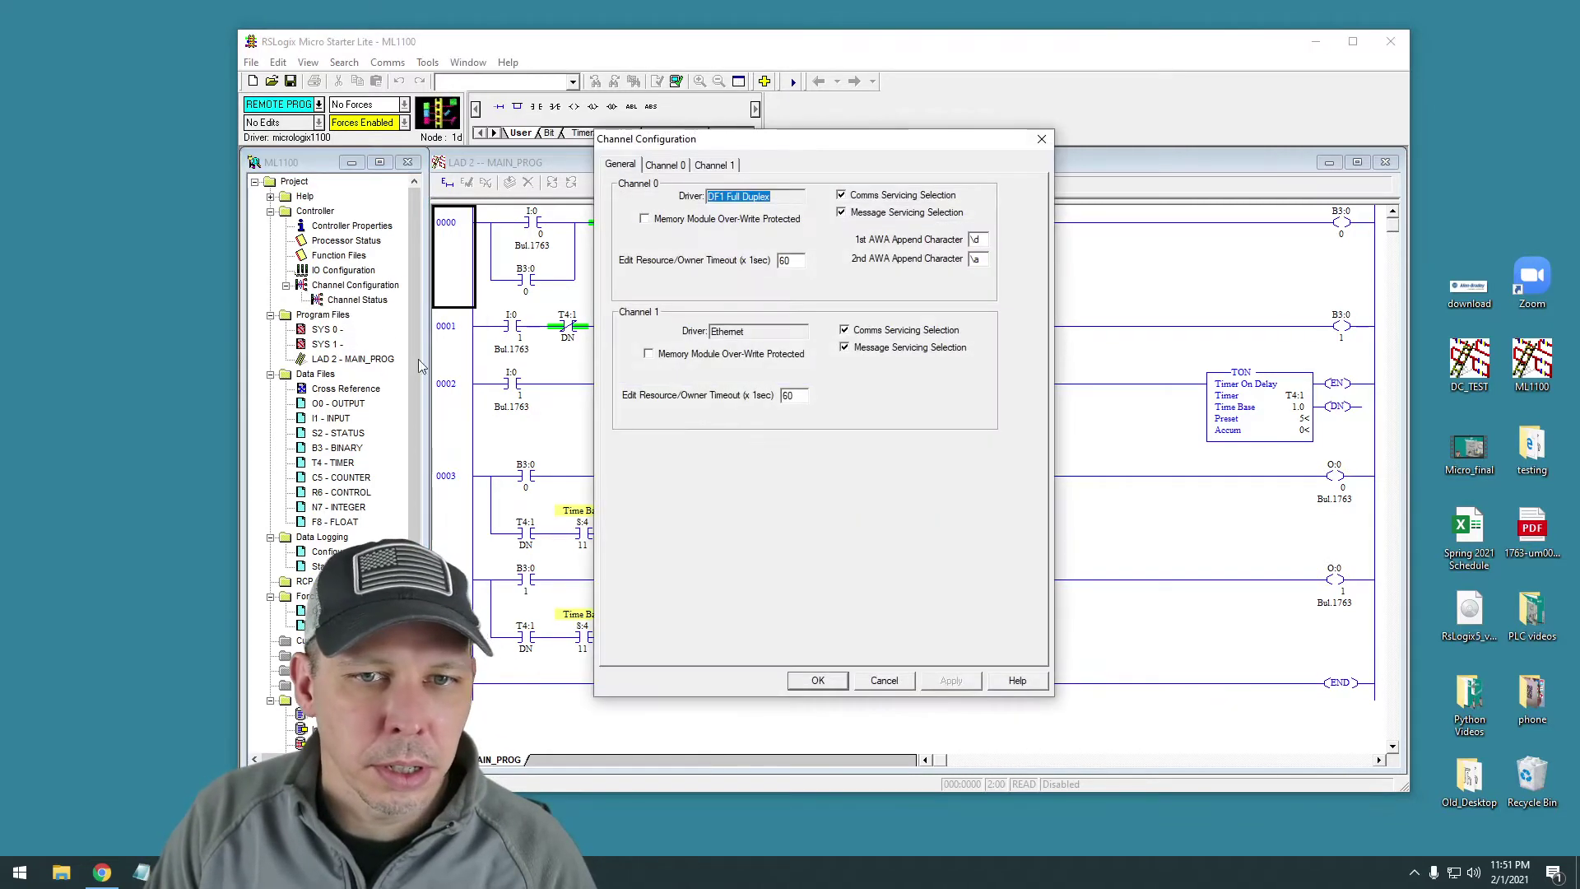
left_click(673, 166)
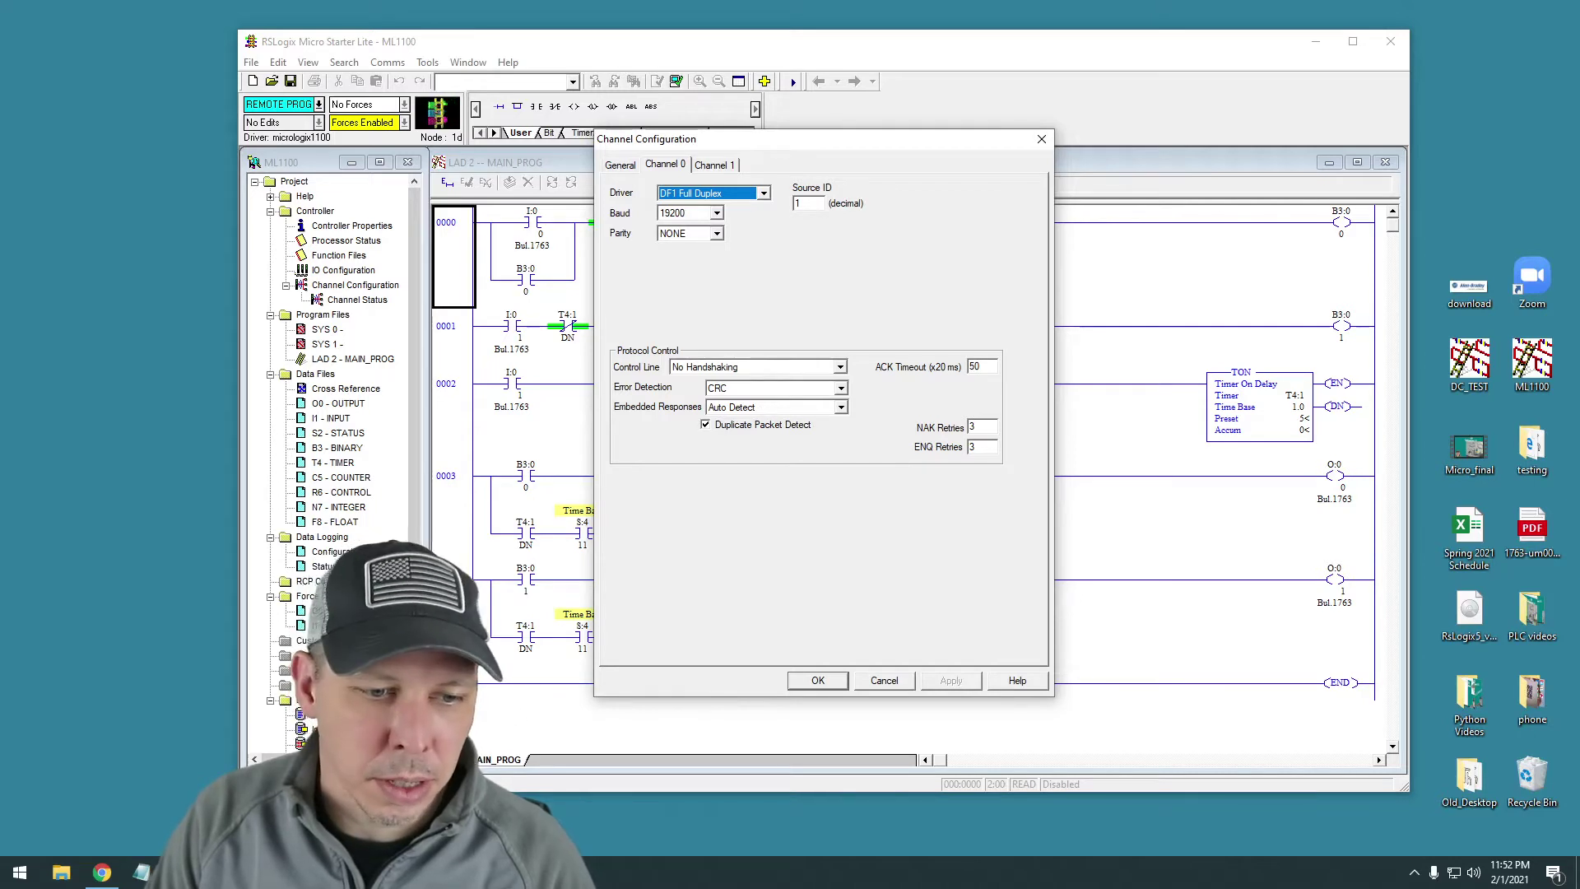
left_click(716, 166)
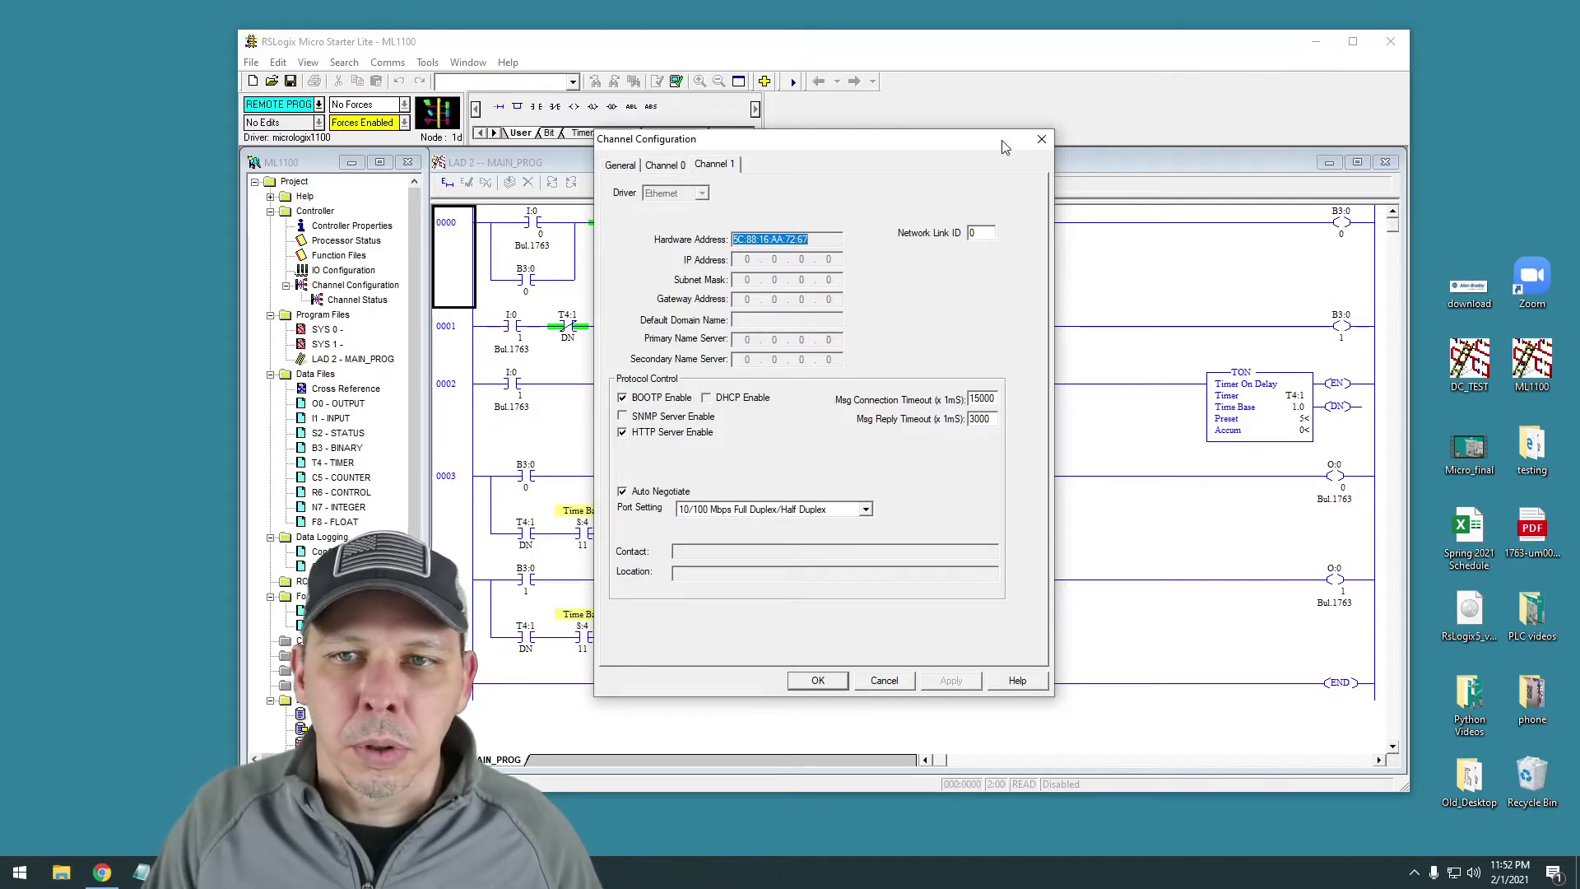
left_click(1041, 139)
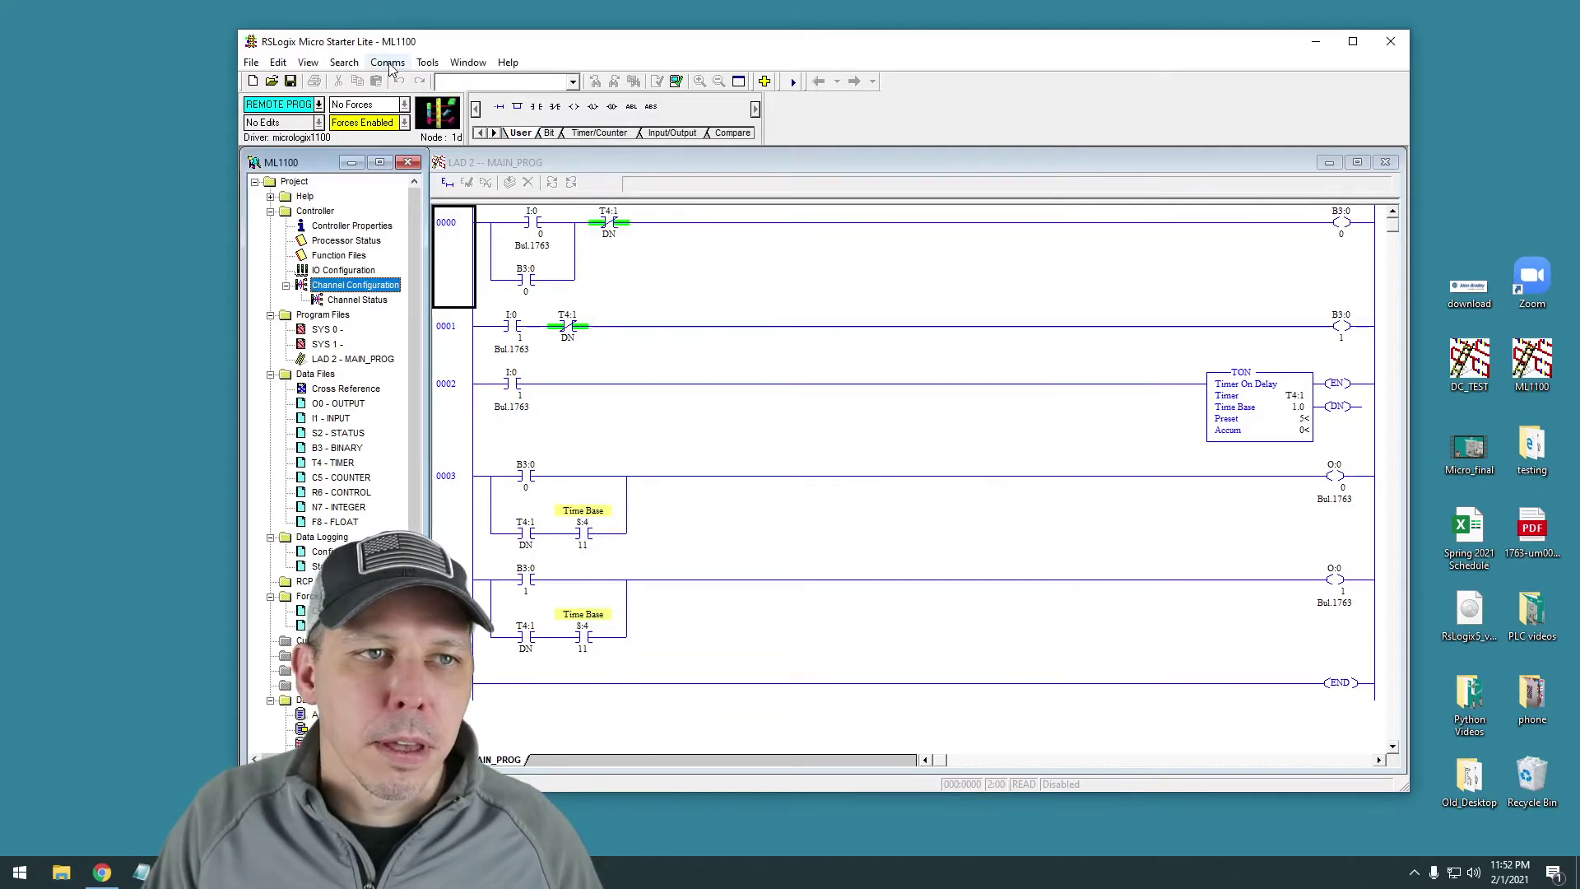
- Take the project offline and disable Auto Negotiate and BOOTP for Channel 1 in the channel configuration
left_click(387, 62)
key("Escape")
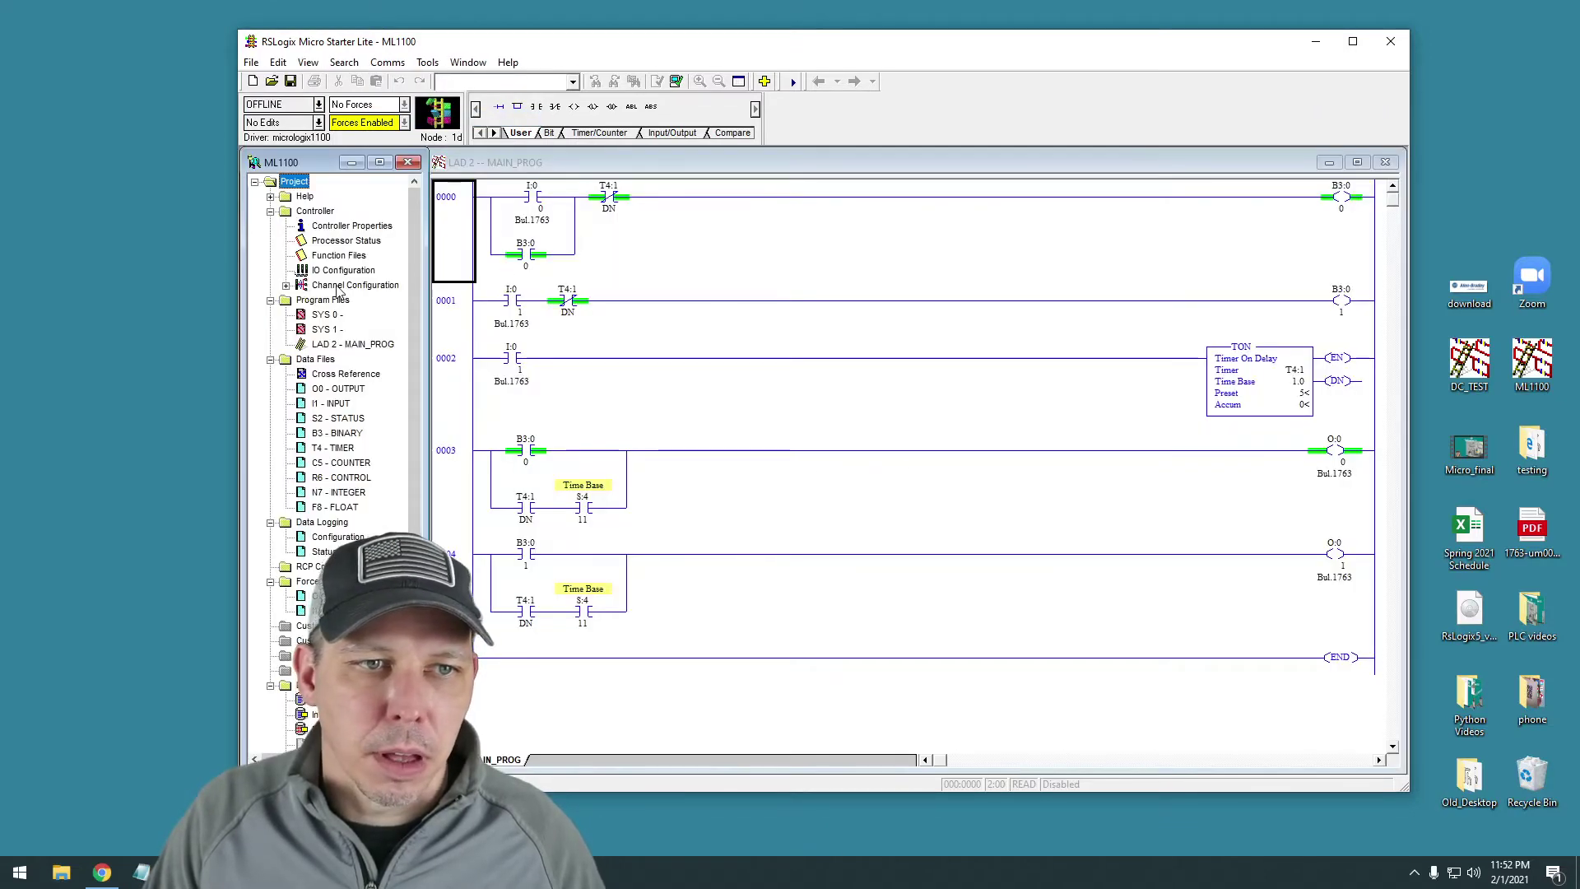
double_click(339, 285)
left_click(714, 165)
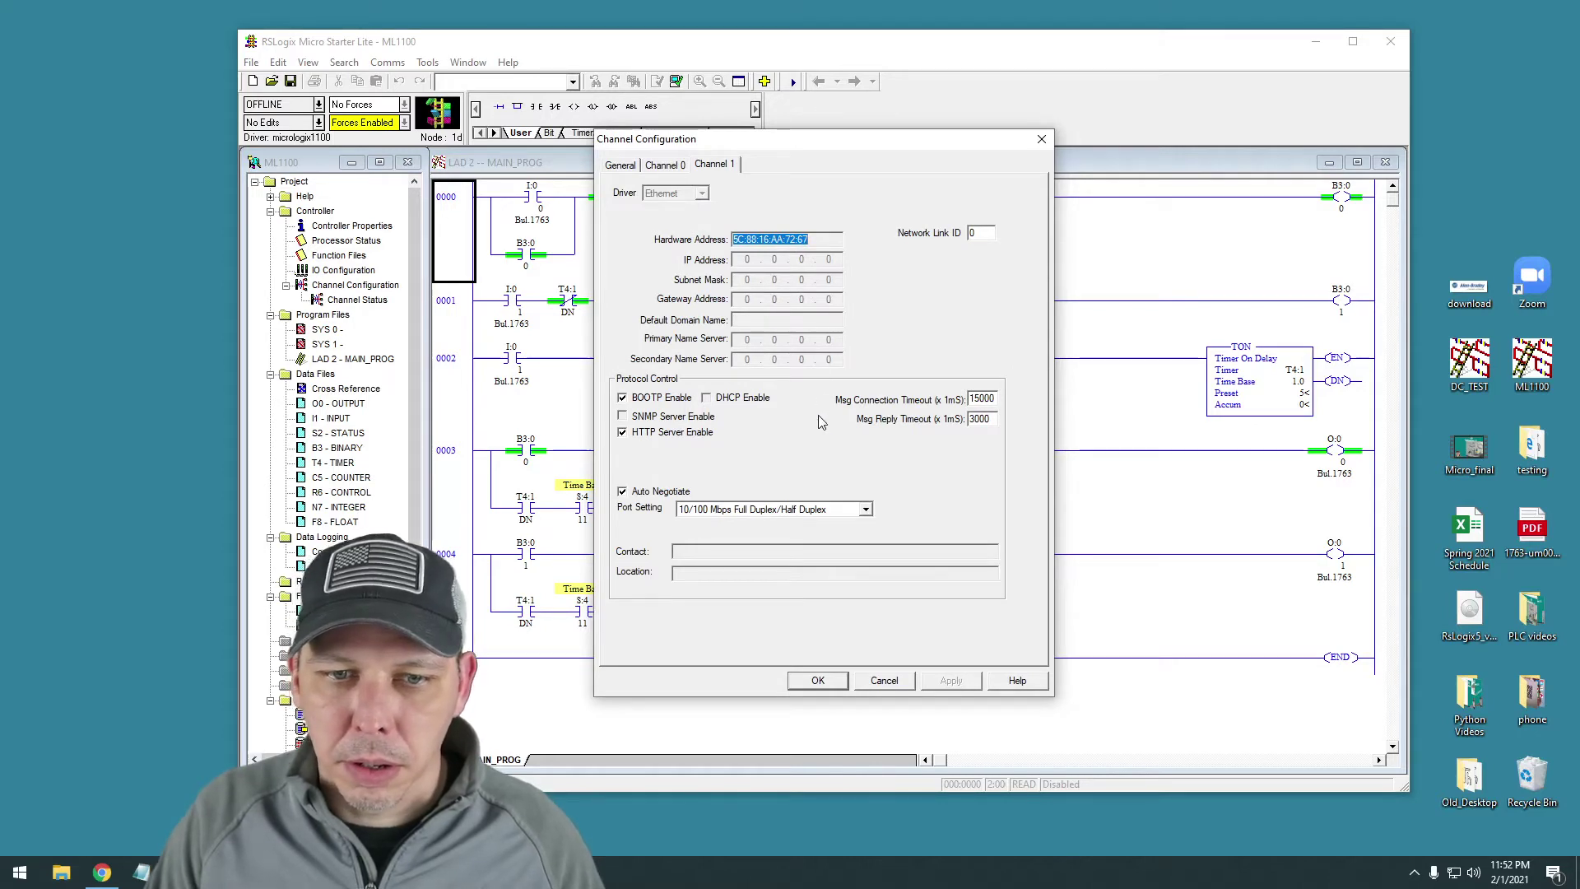
left_click(622, 492)
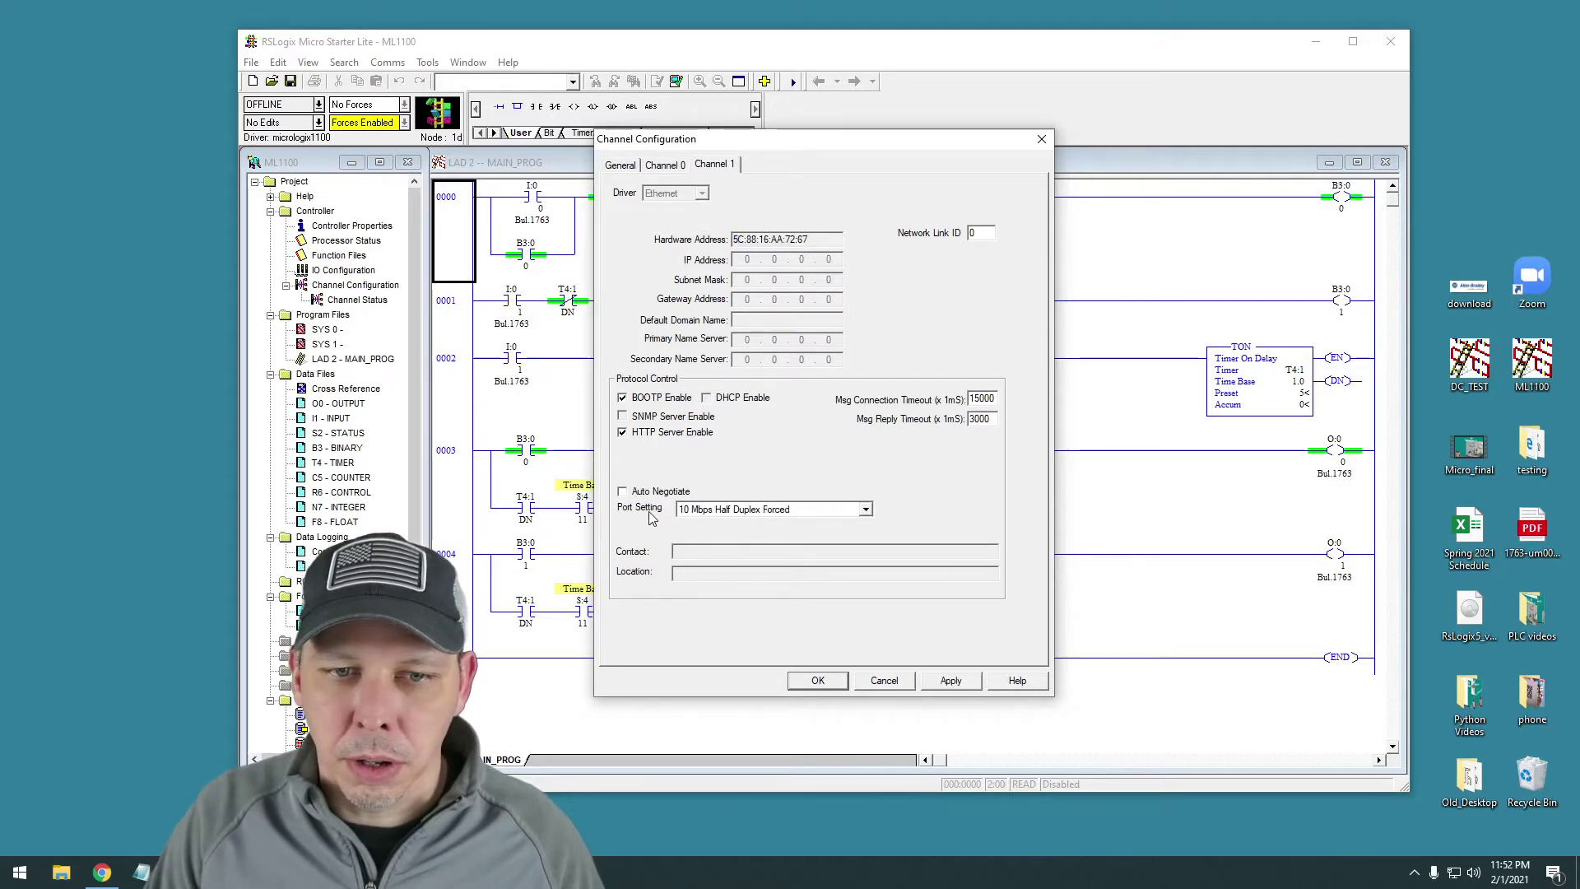
left_click(628, 398)
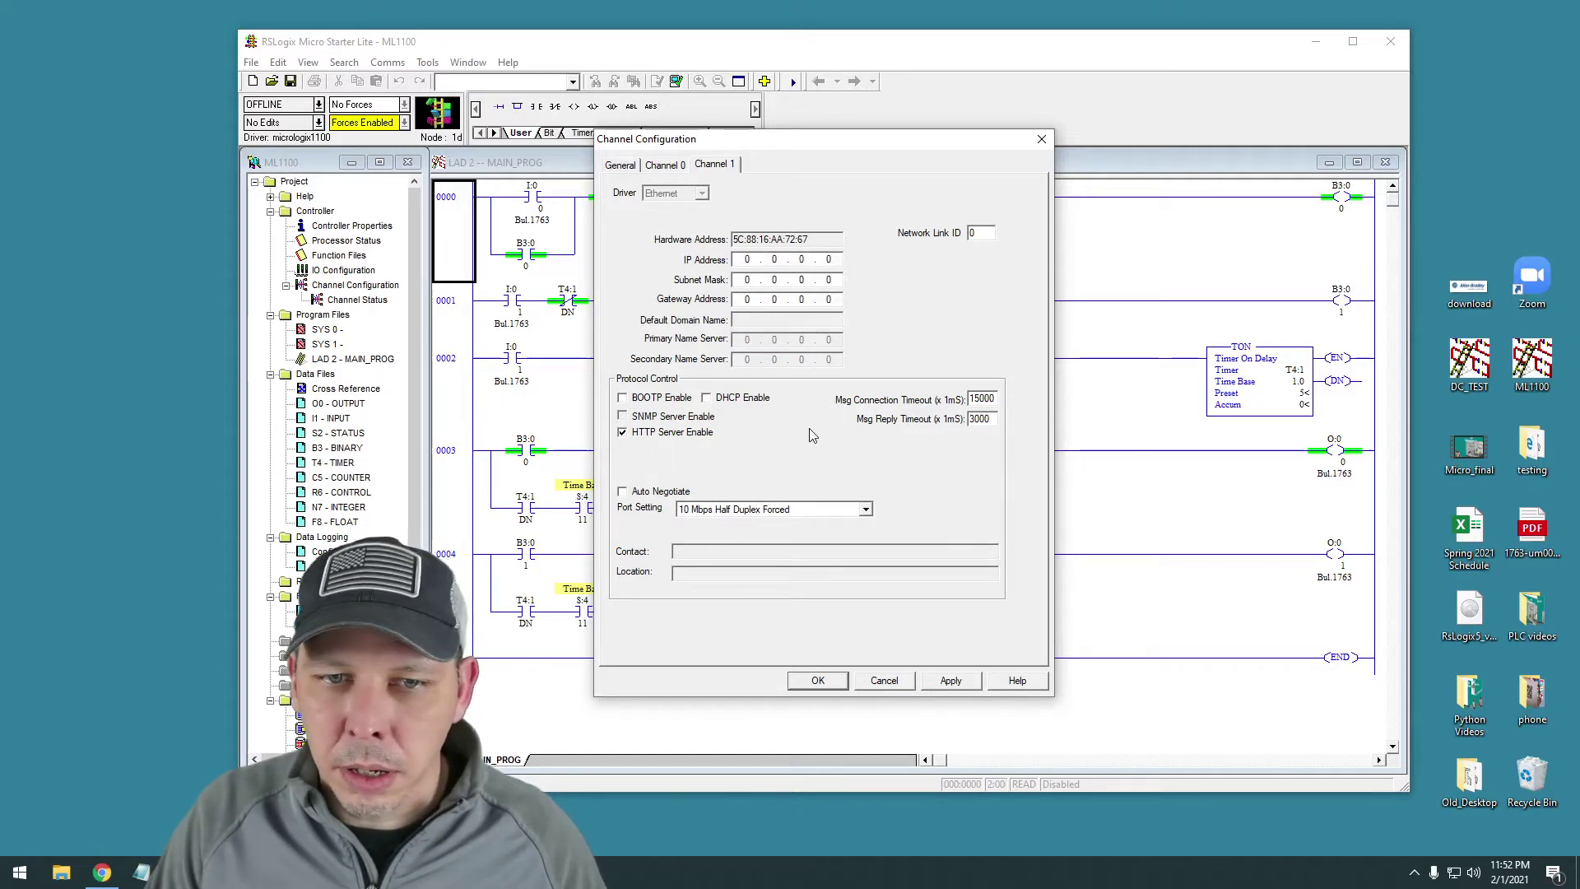
- Set the Channel 1 IP address to 192.168.10.5
left_click(735, 262)
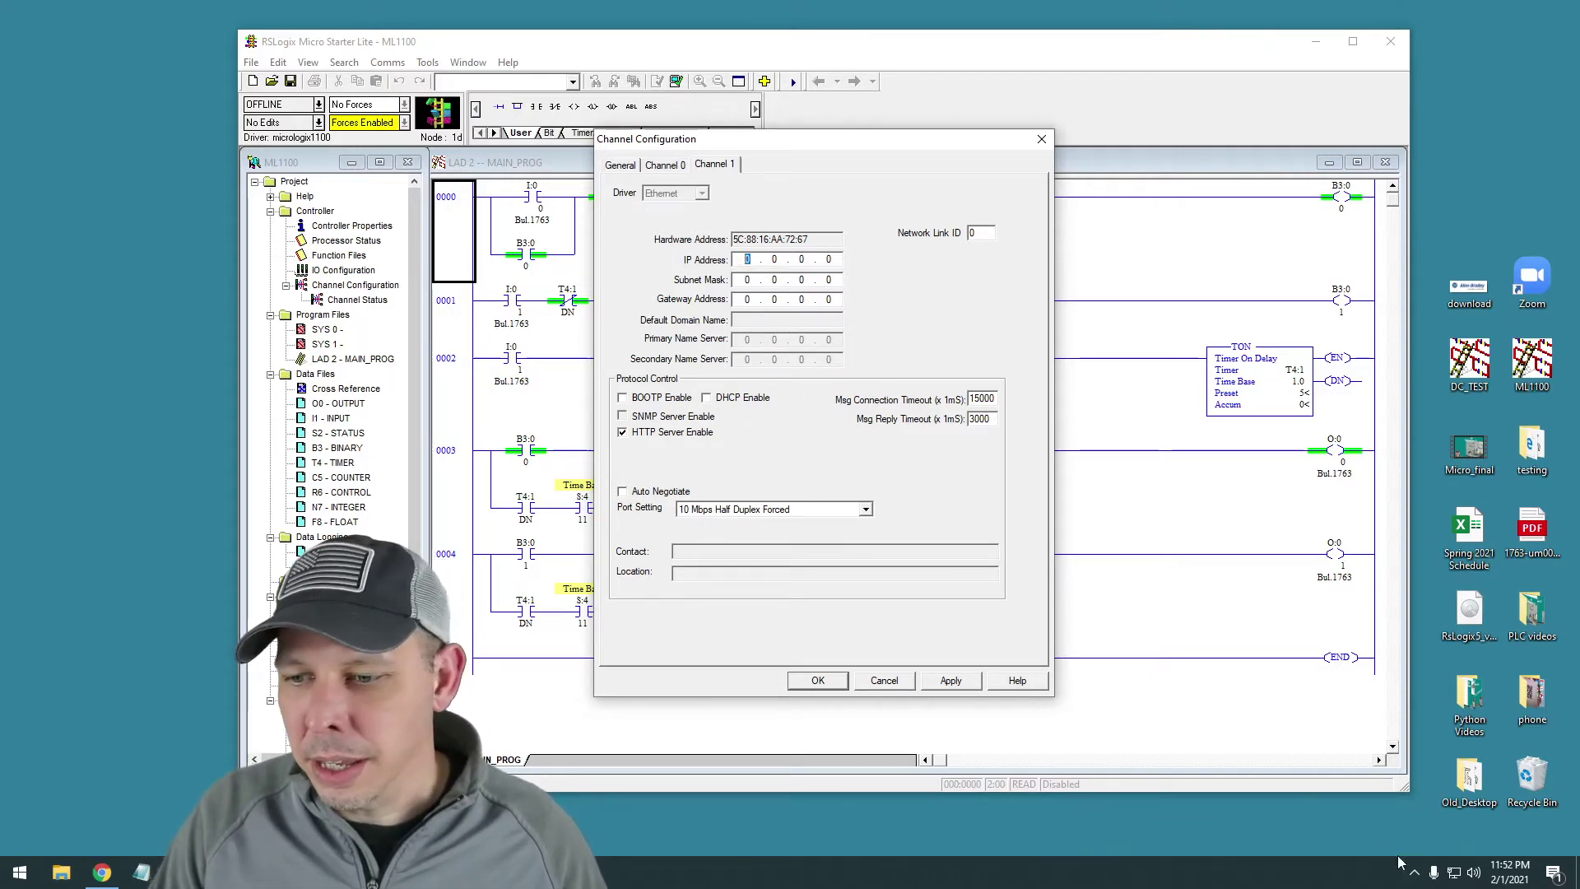
left_click(745, 259)
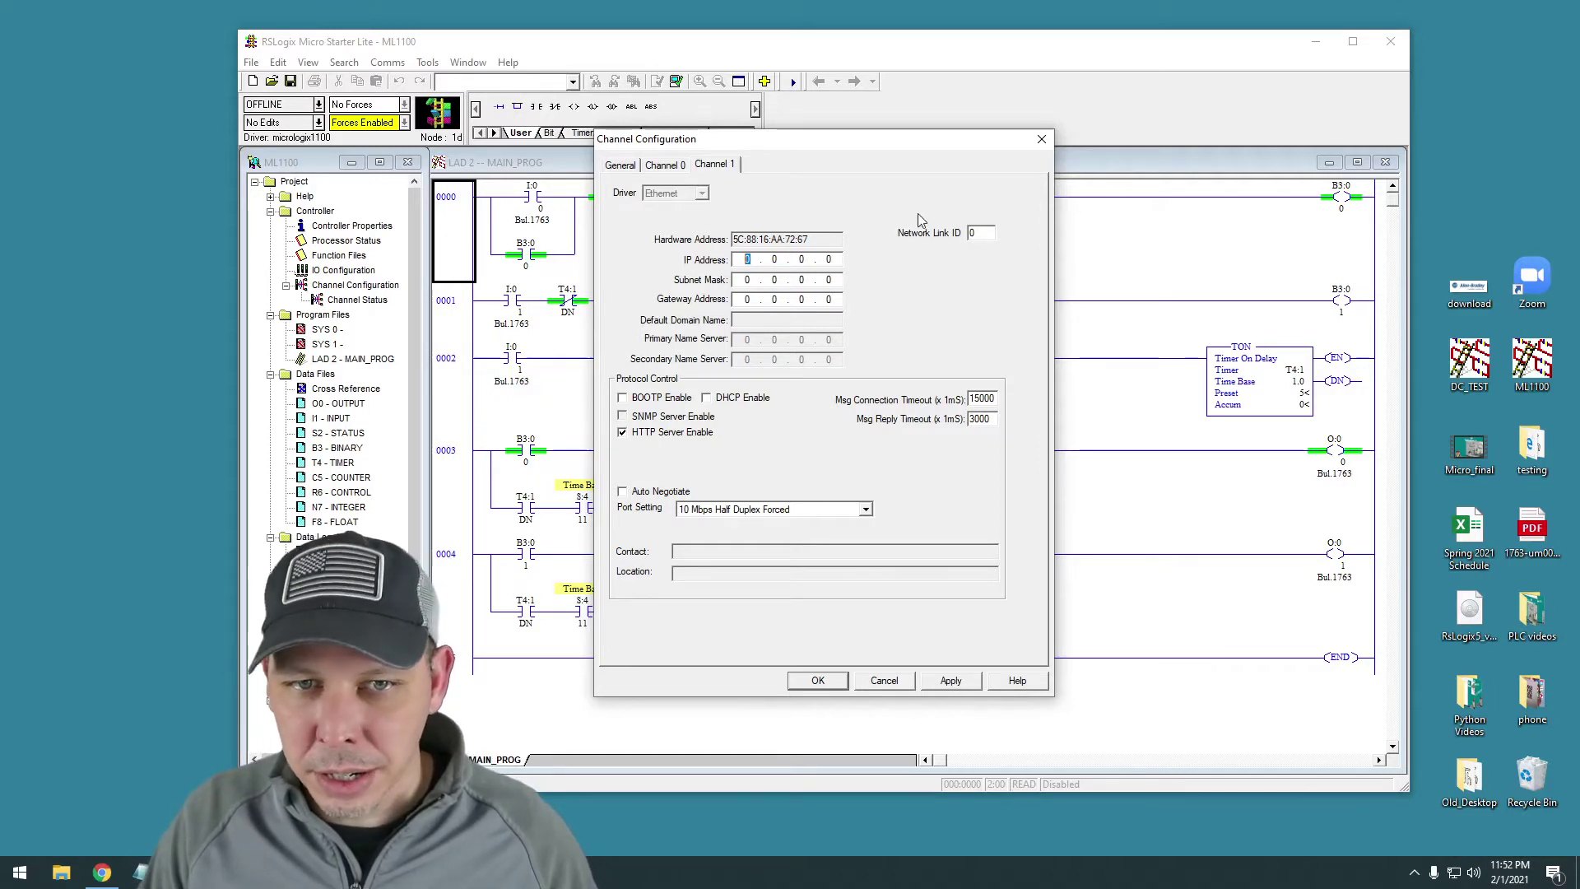
type("19")
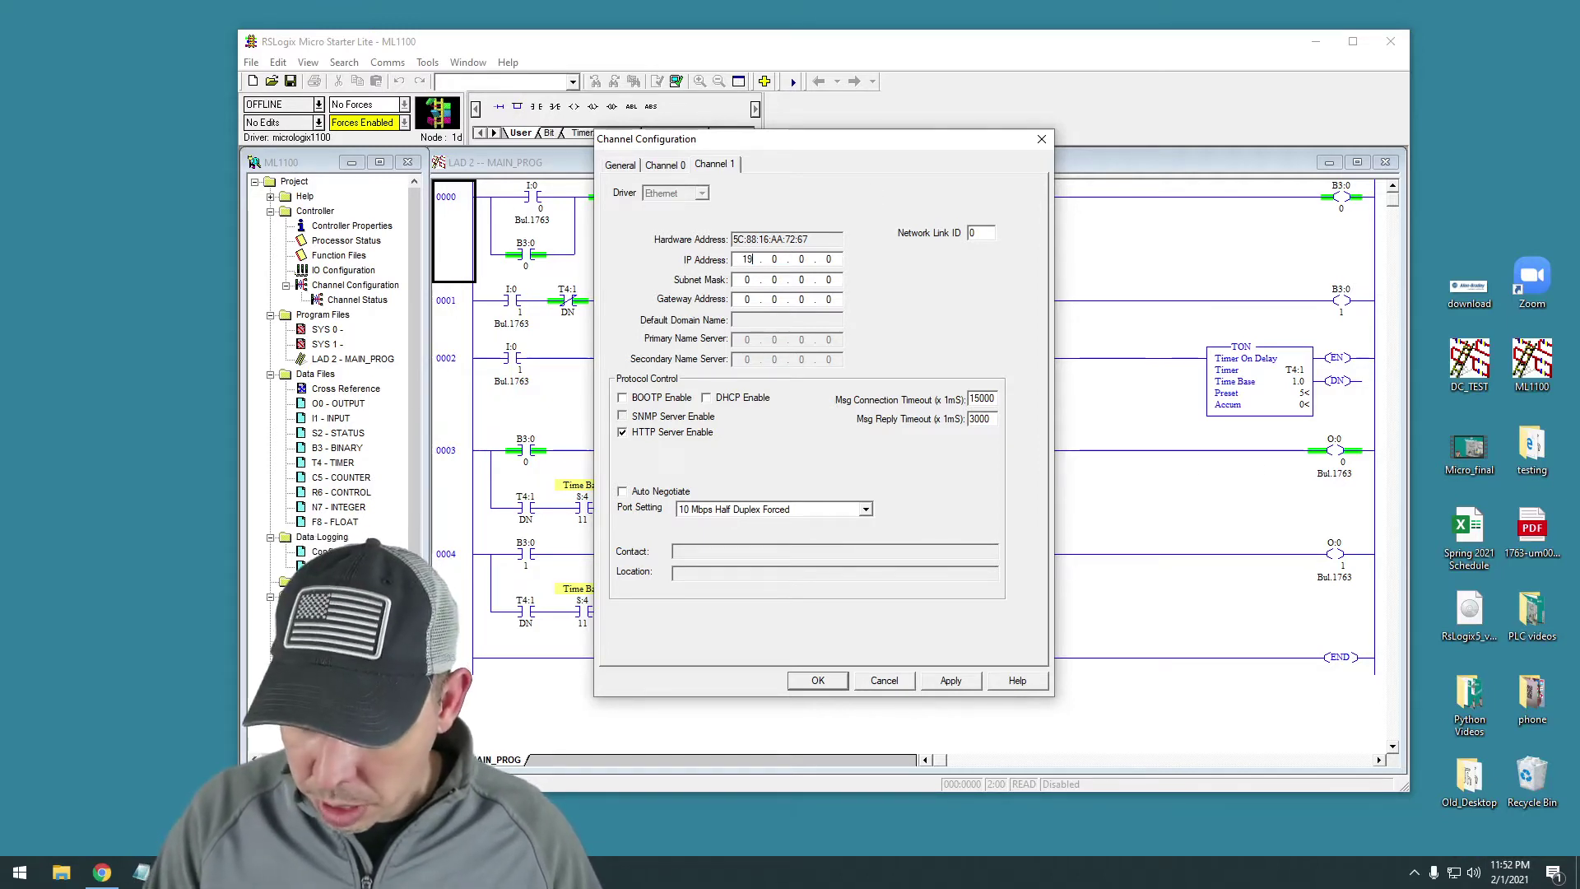
type("2 . 168 . 1")
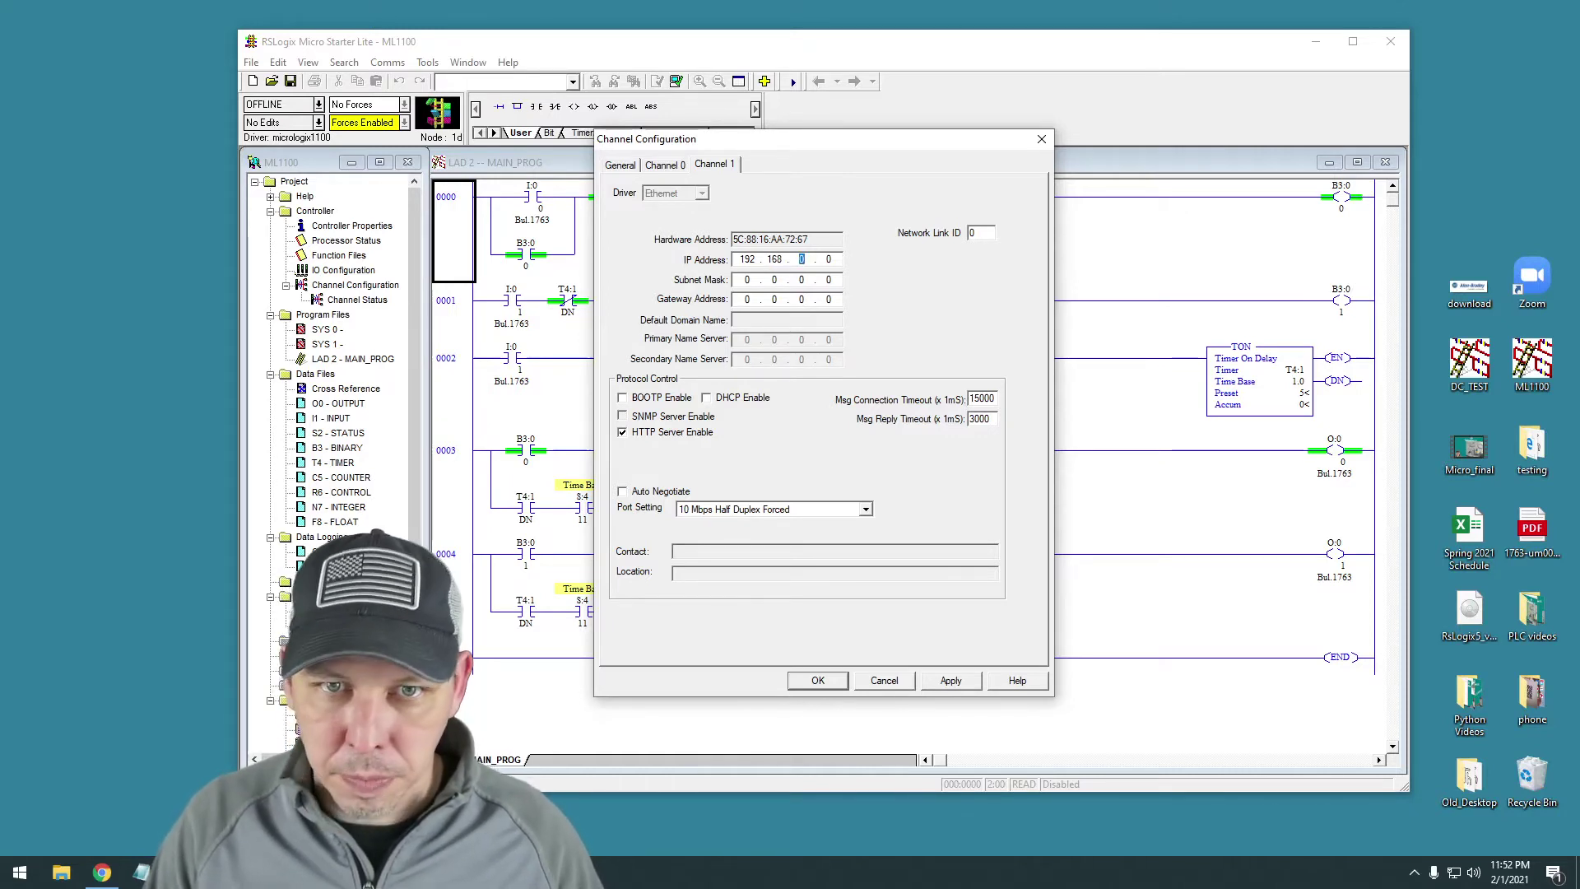
left_click(833, 258)
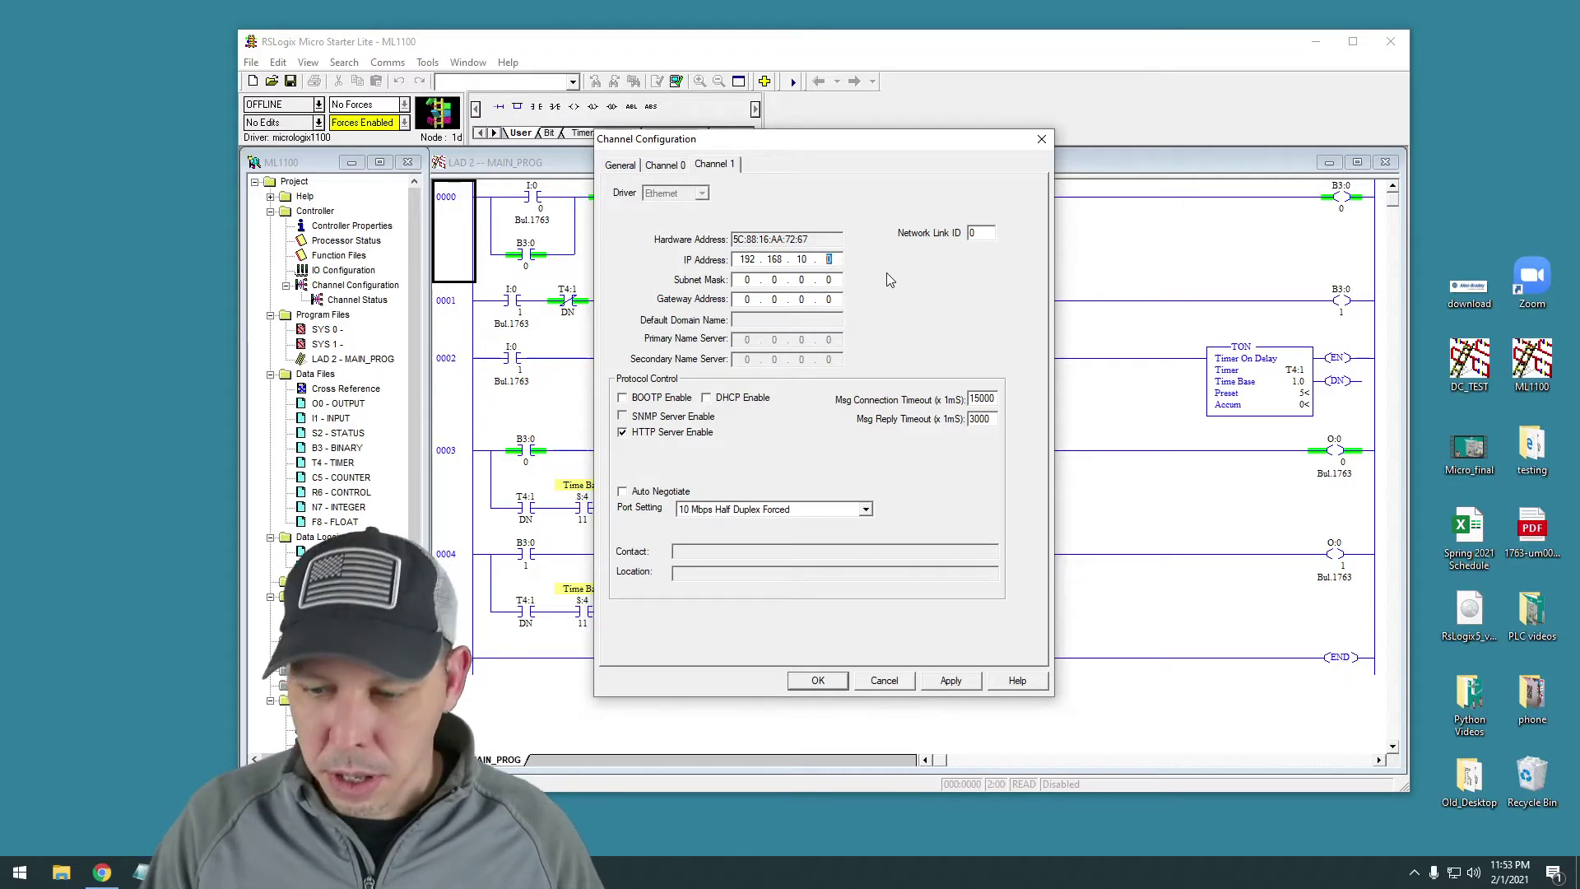
type("5")
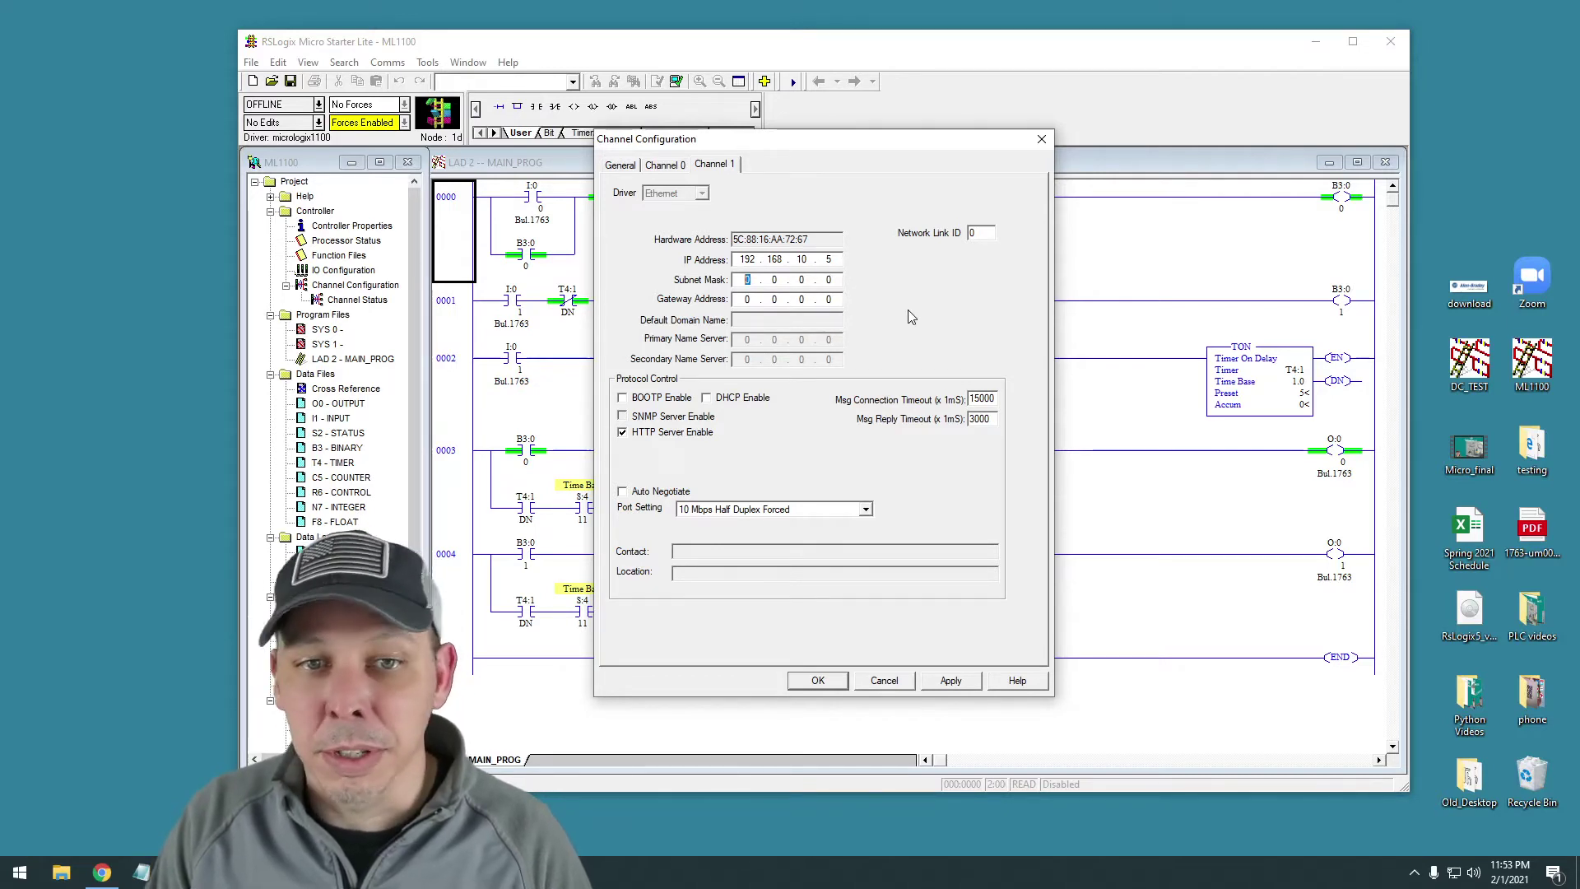
- Set the Channel 1 subnet mask to 255.255.255.0 and apply the channel configuration
left_click(746, 279)
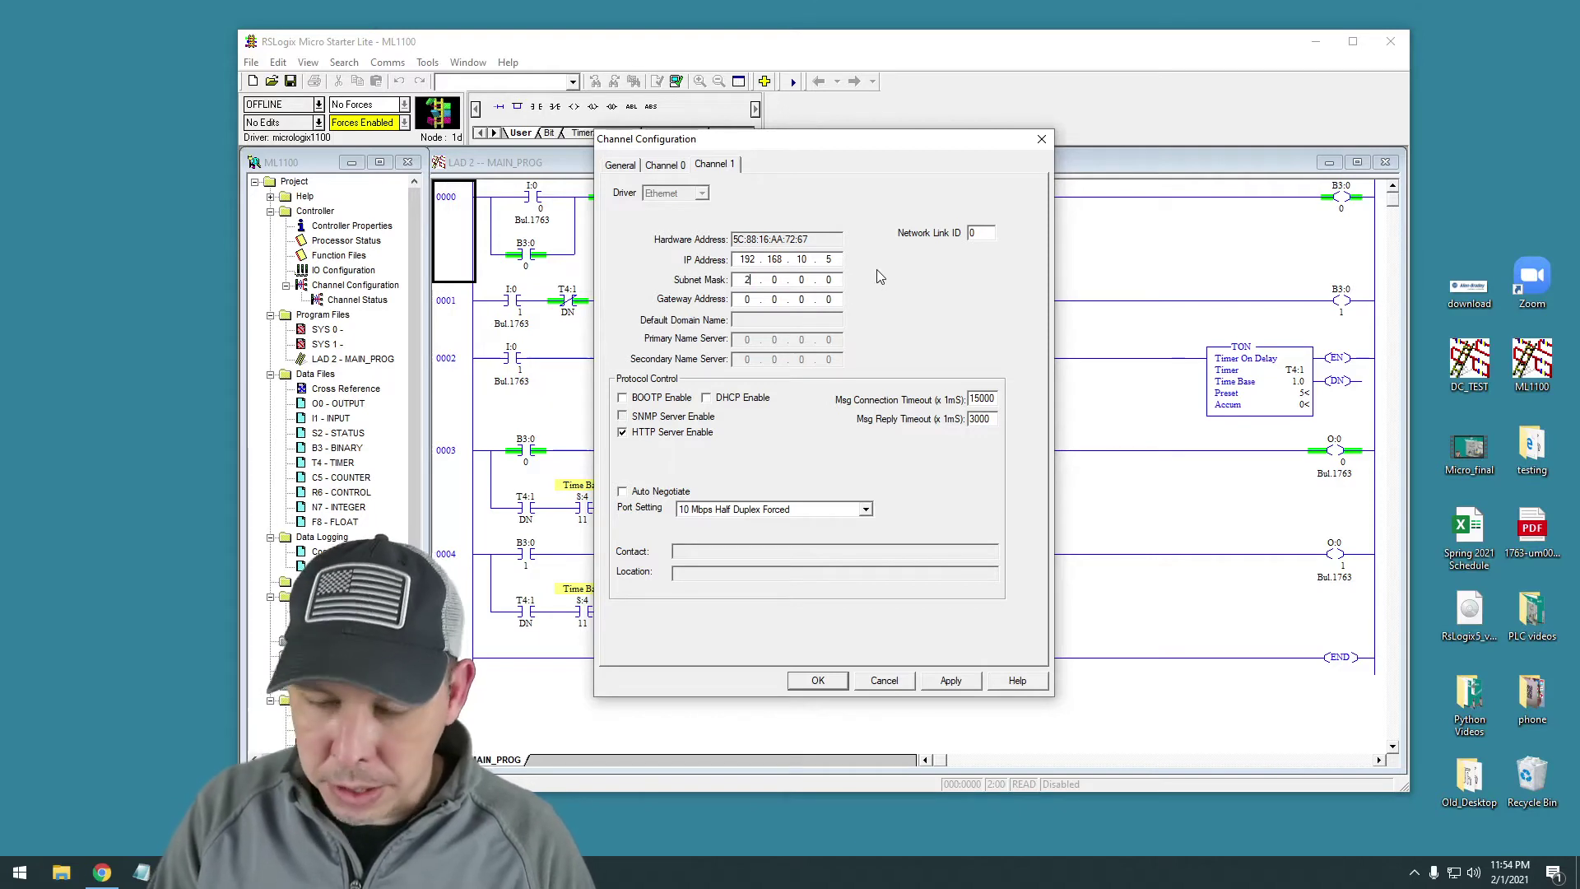
type("55 . 255 . 255")
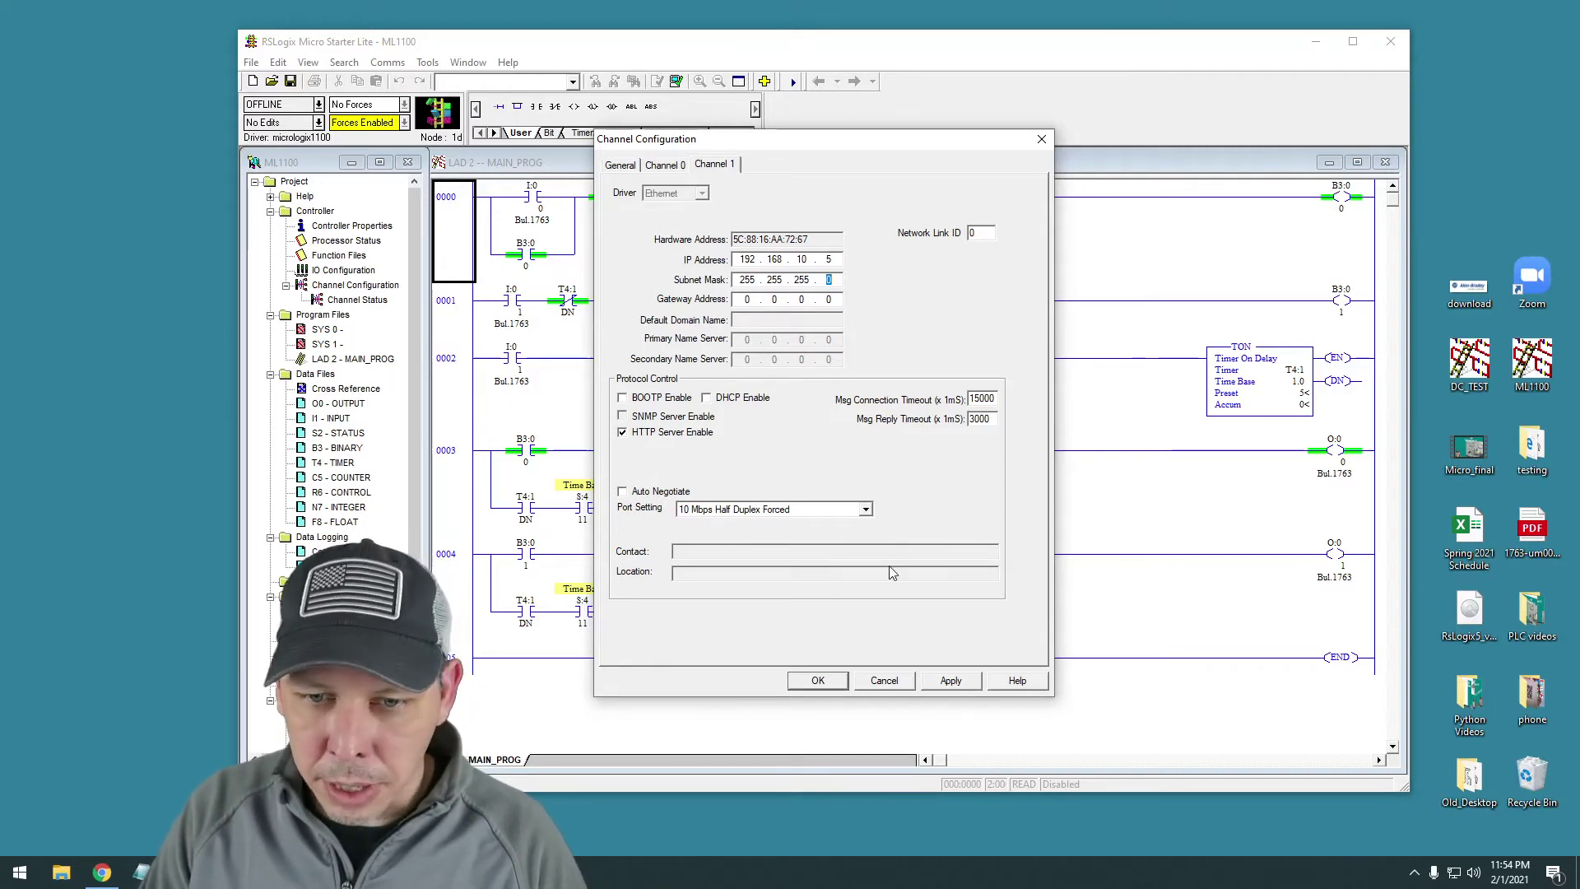
left_click(945, 680)
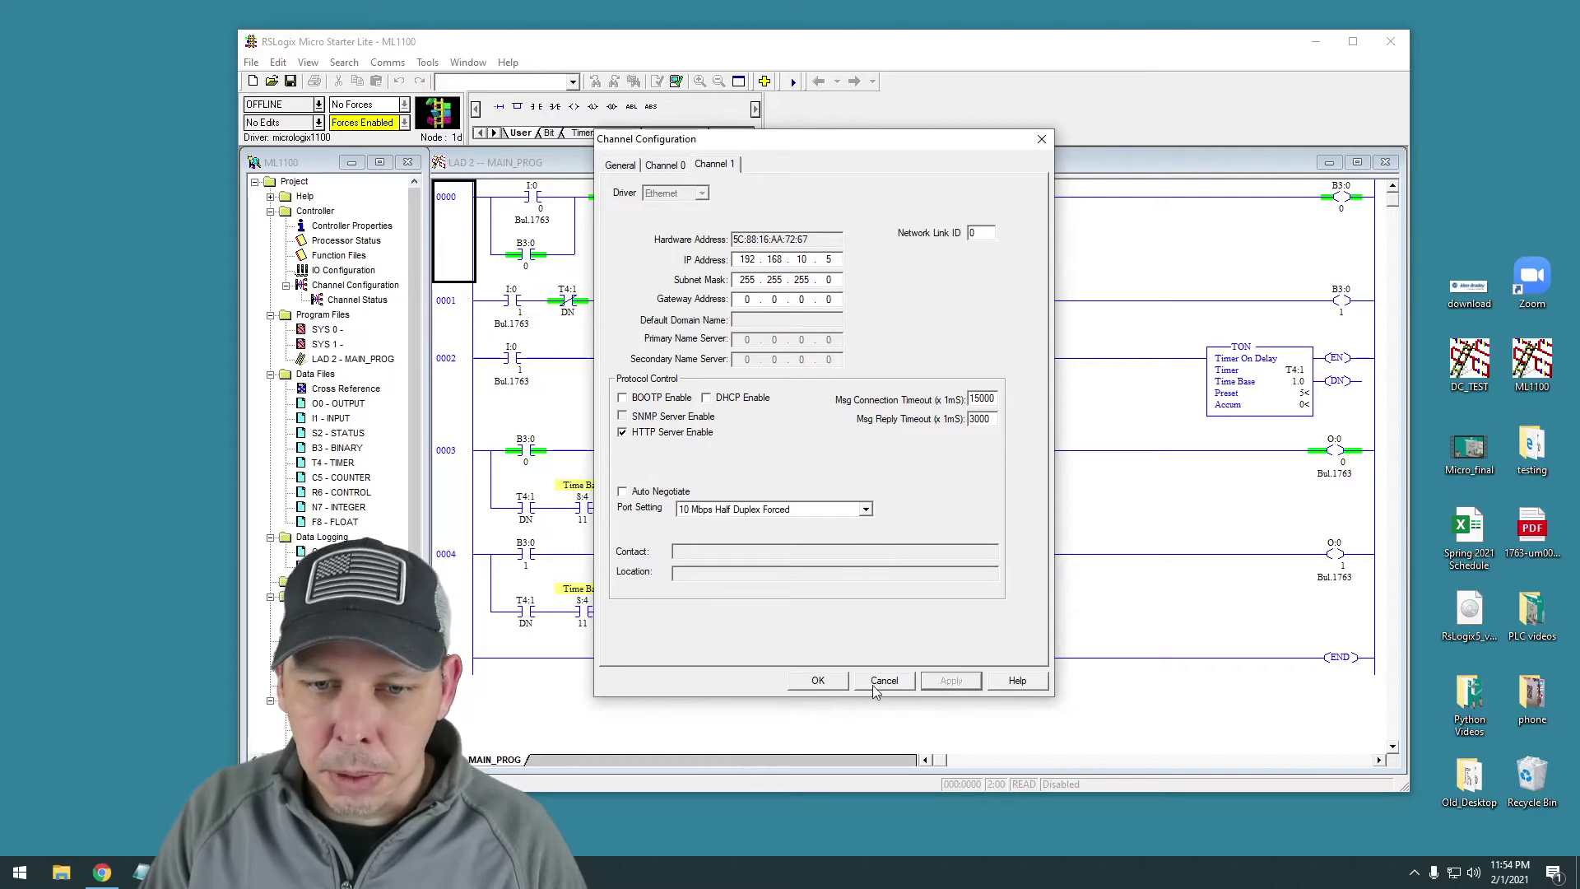
left_click(836, 680)
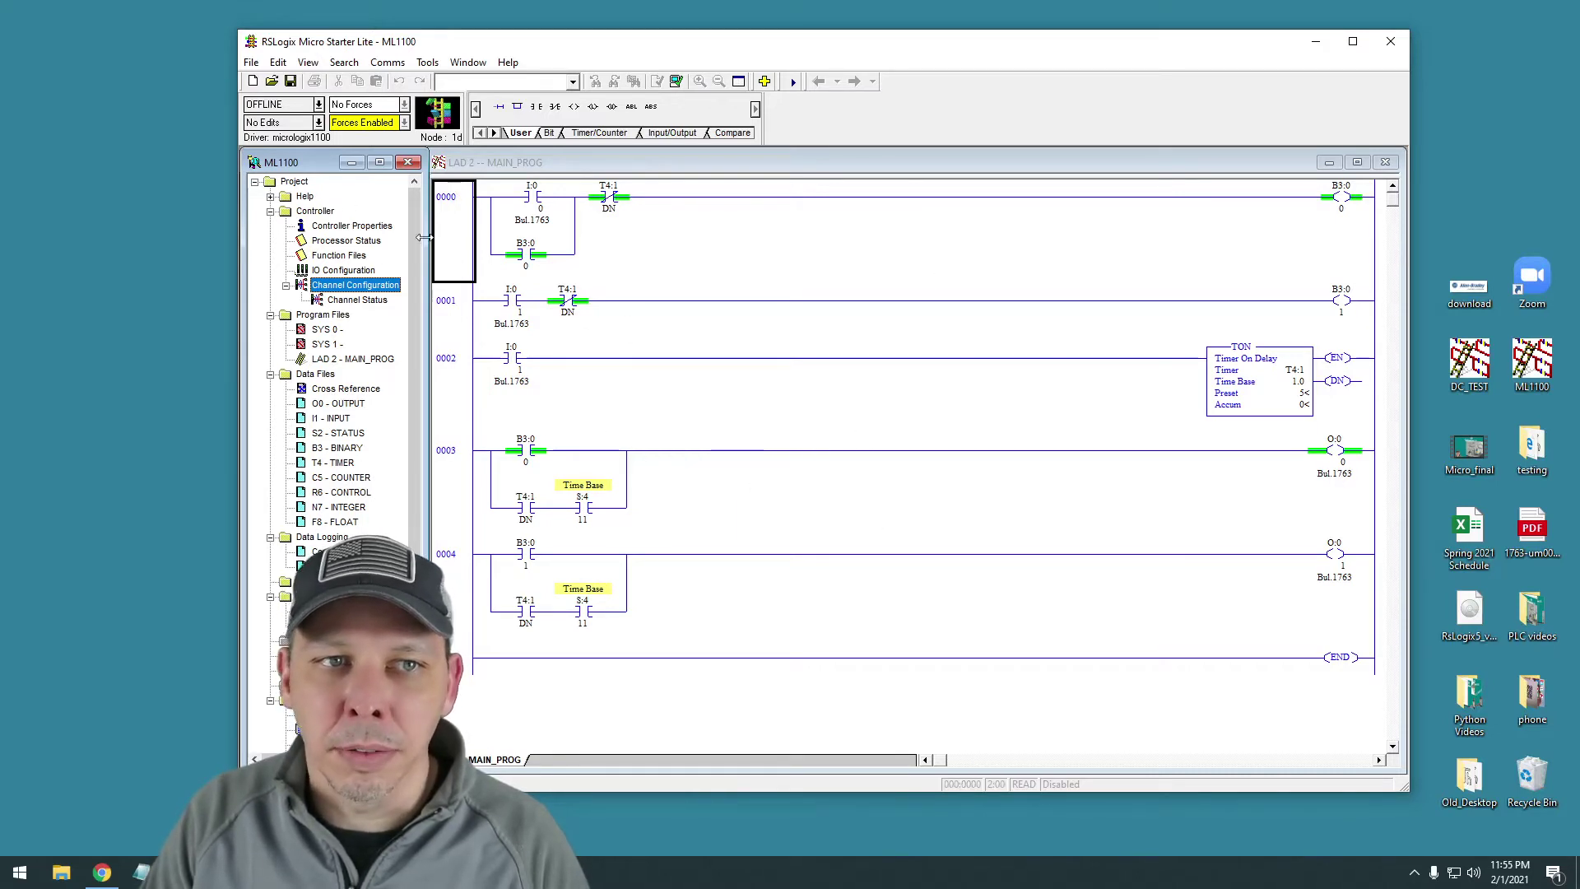
- Download the ML1100 project to the MicroLogix 1100, applying the new channel configuration to the processor, and go online
left_click(390, 64)
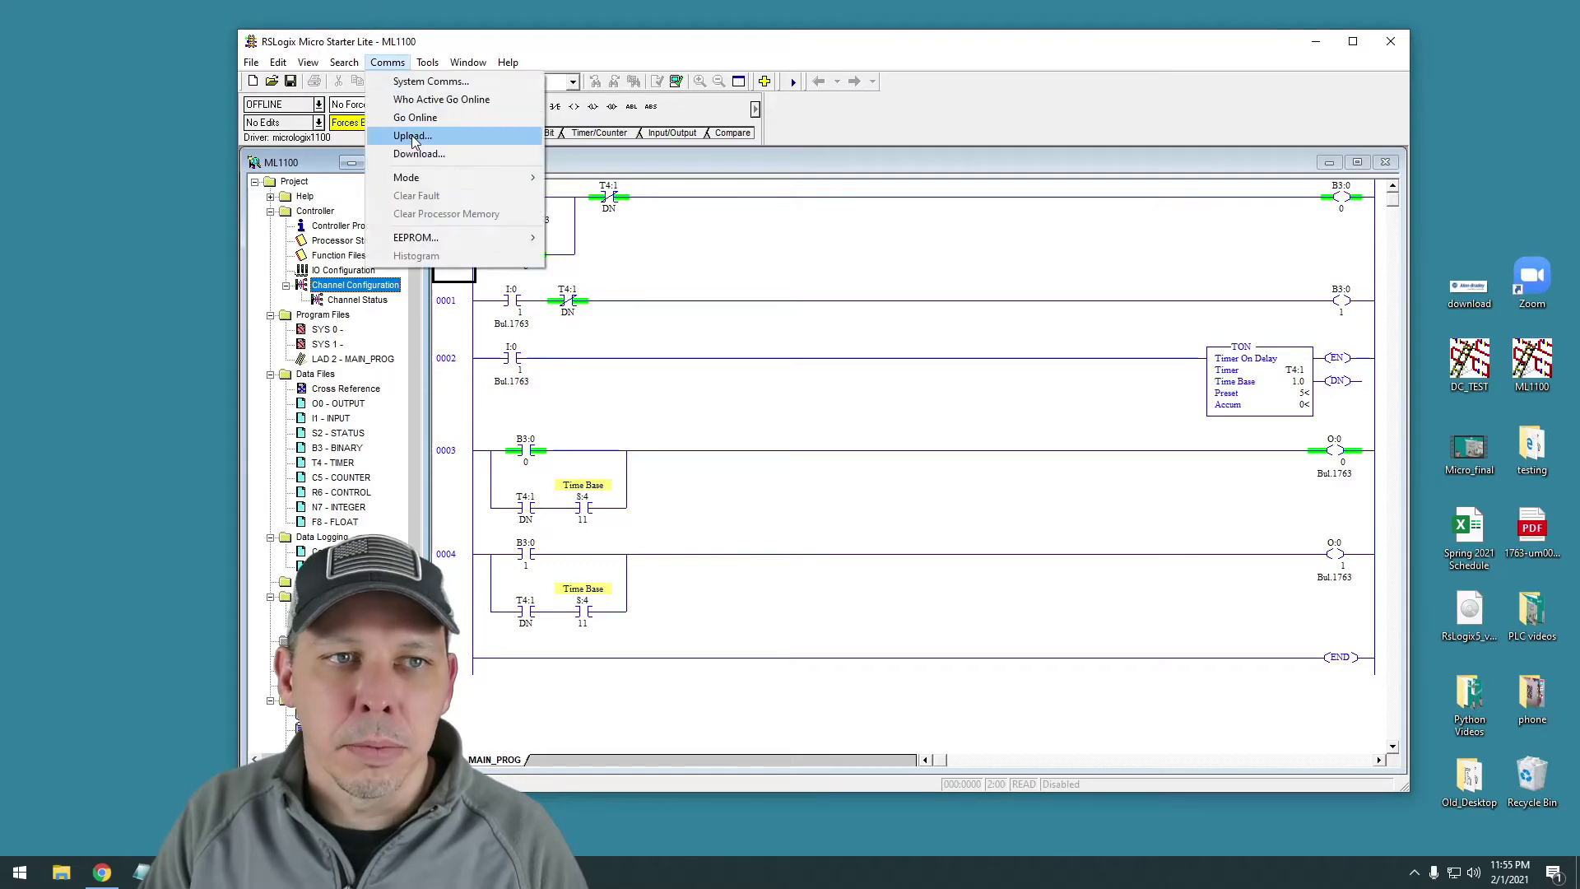
left_click(427, 156)
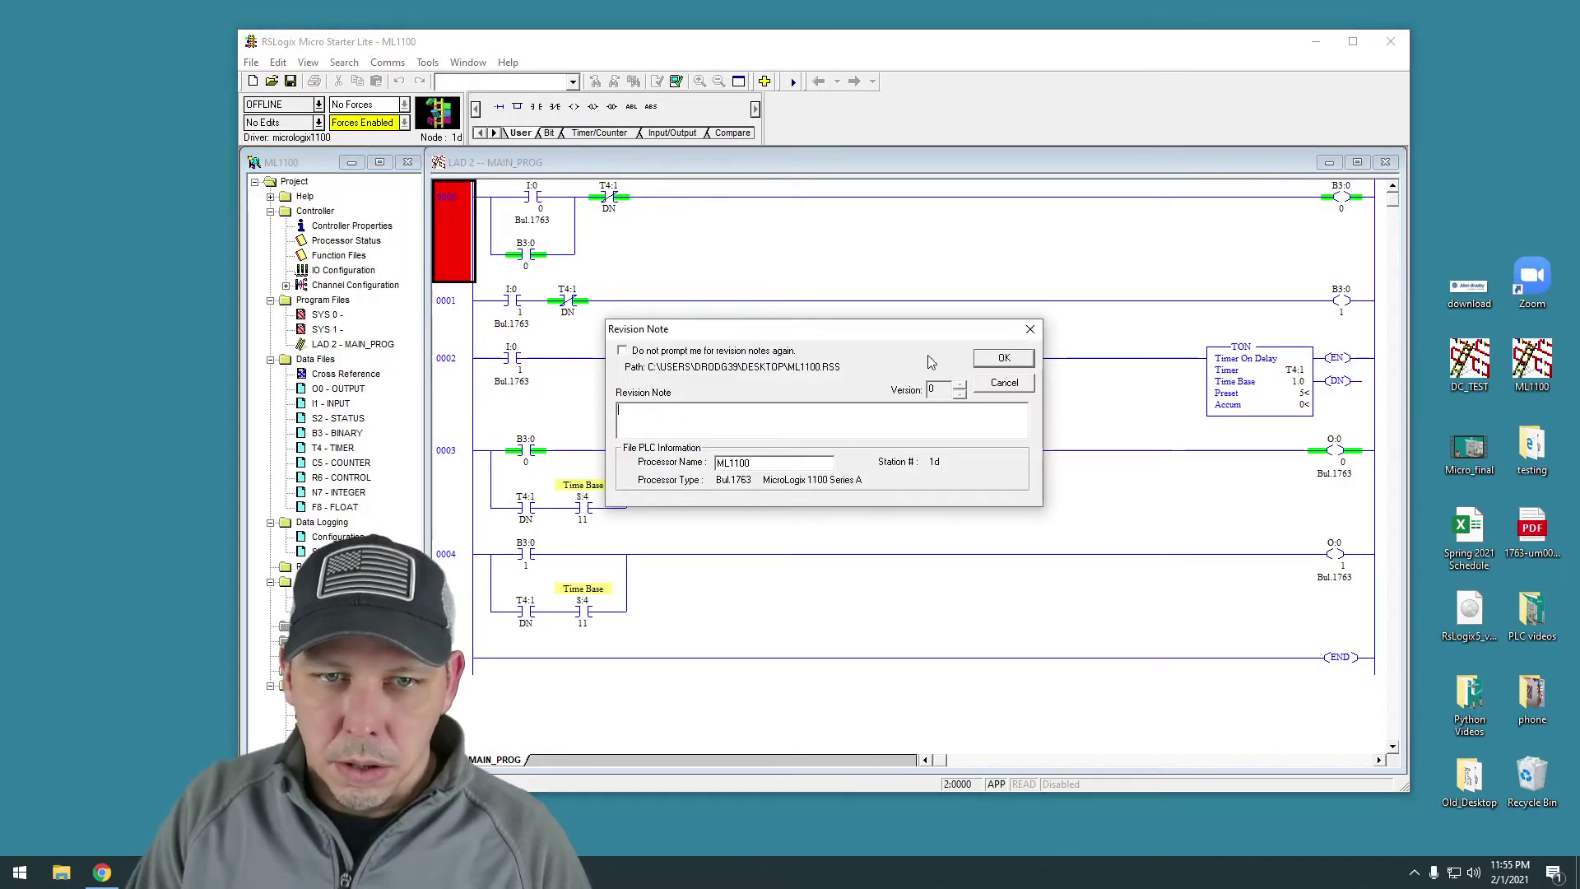
left_click(1003, 358)
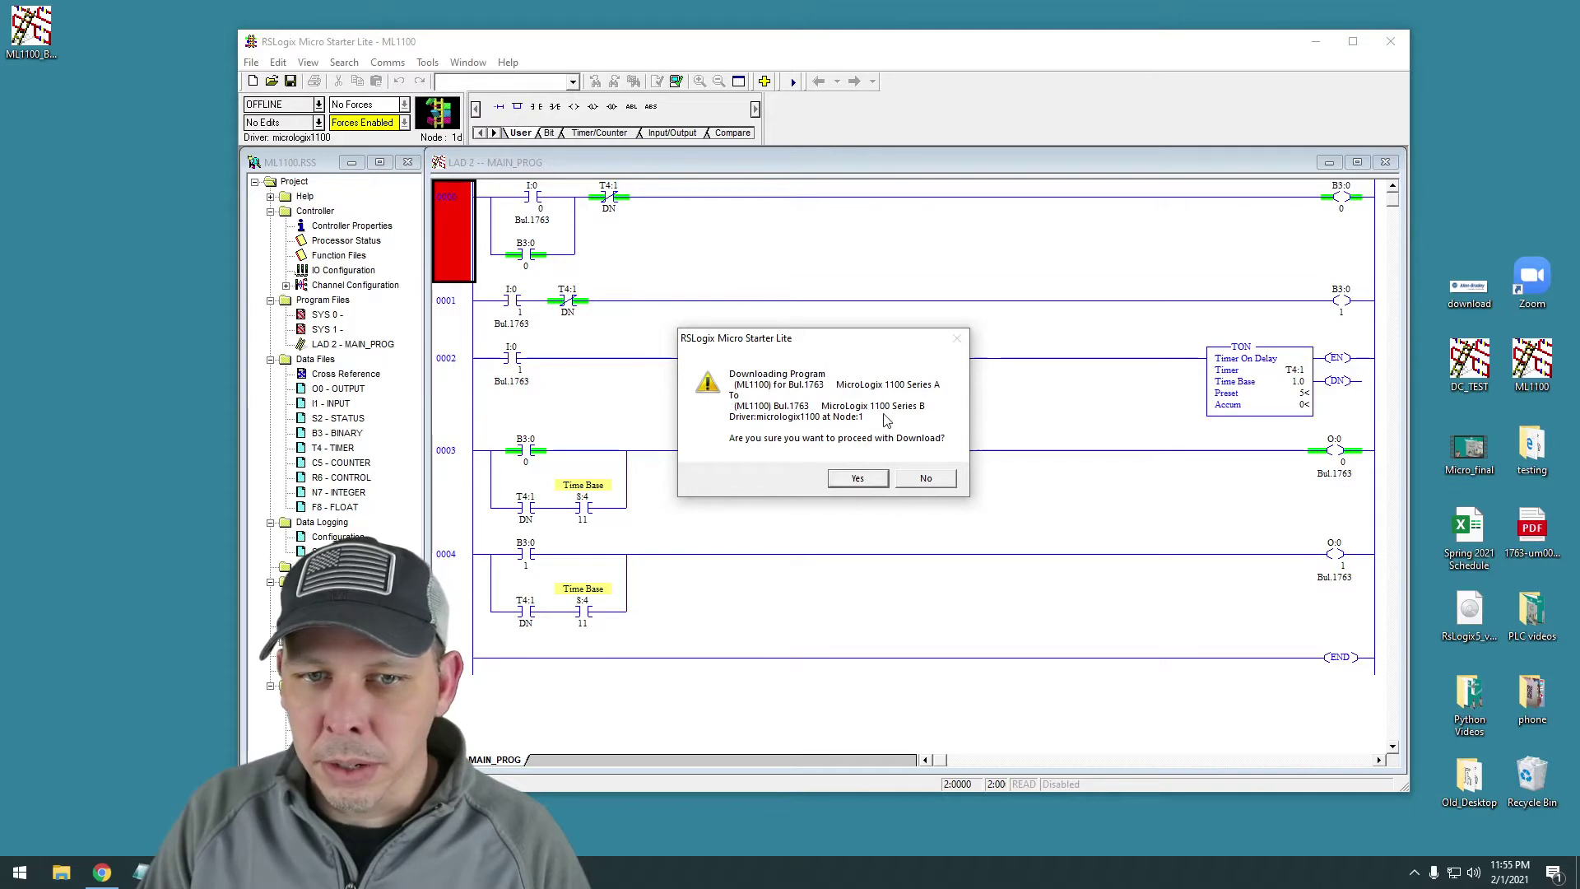
left_click(855, 478)
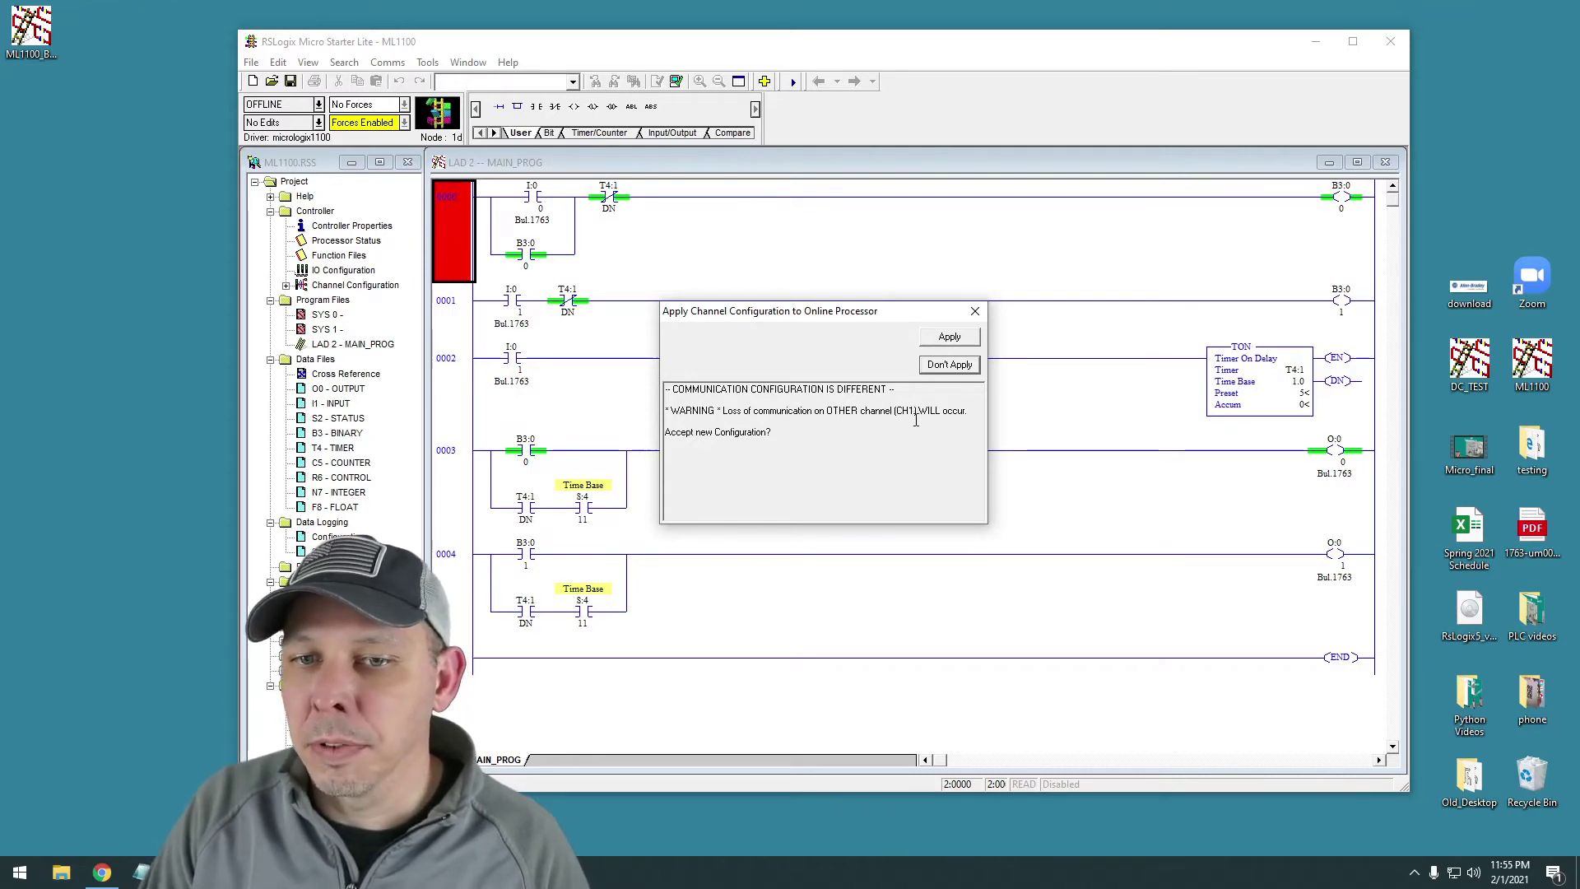
left_click(938, 340)
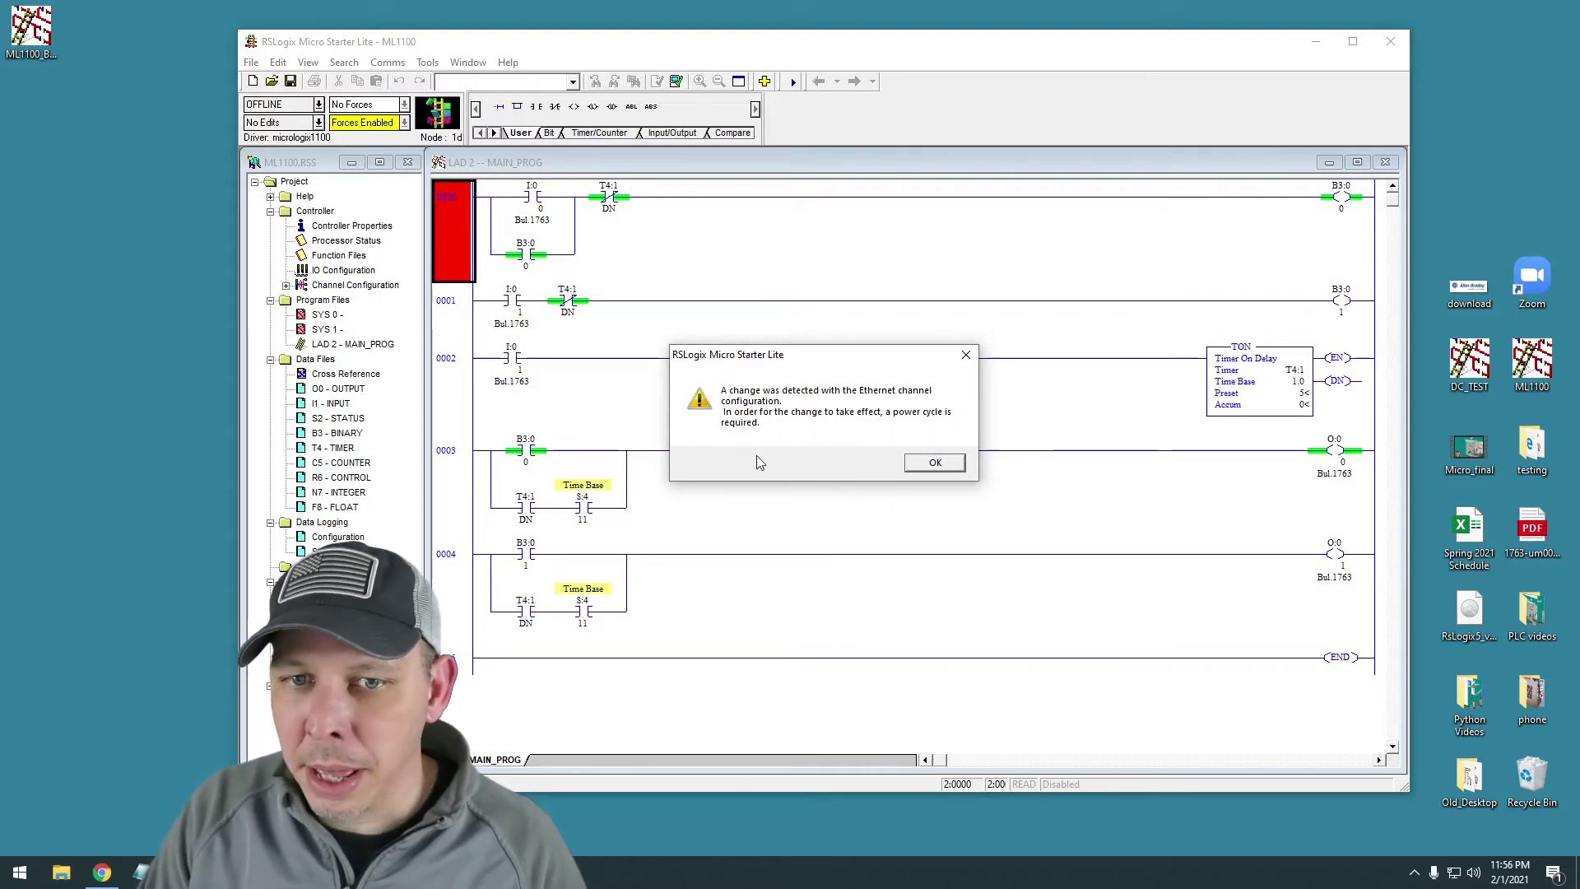
left_click(933, 463)
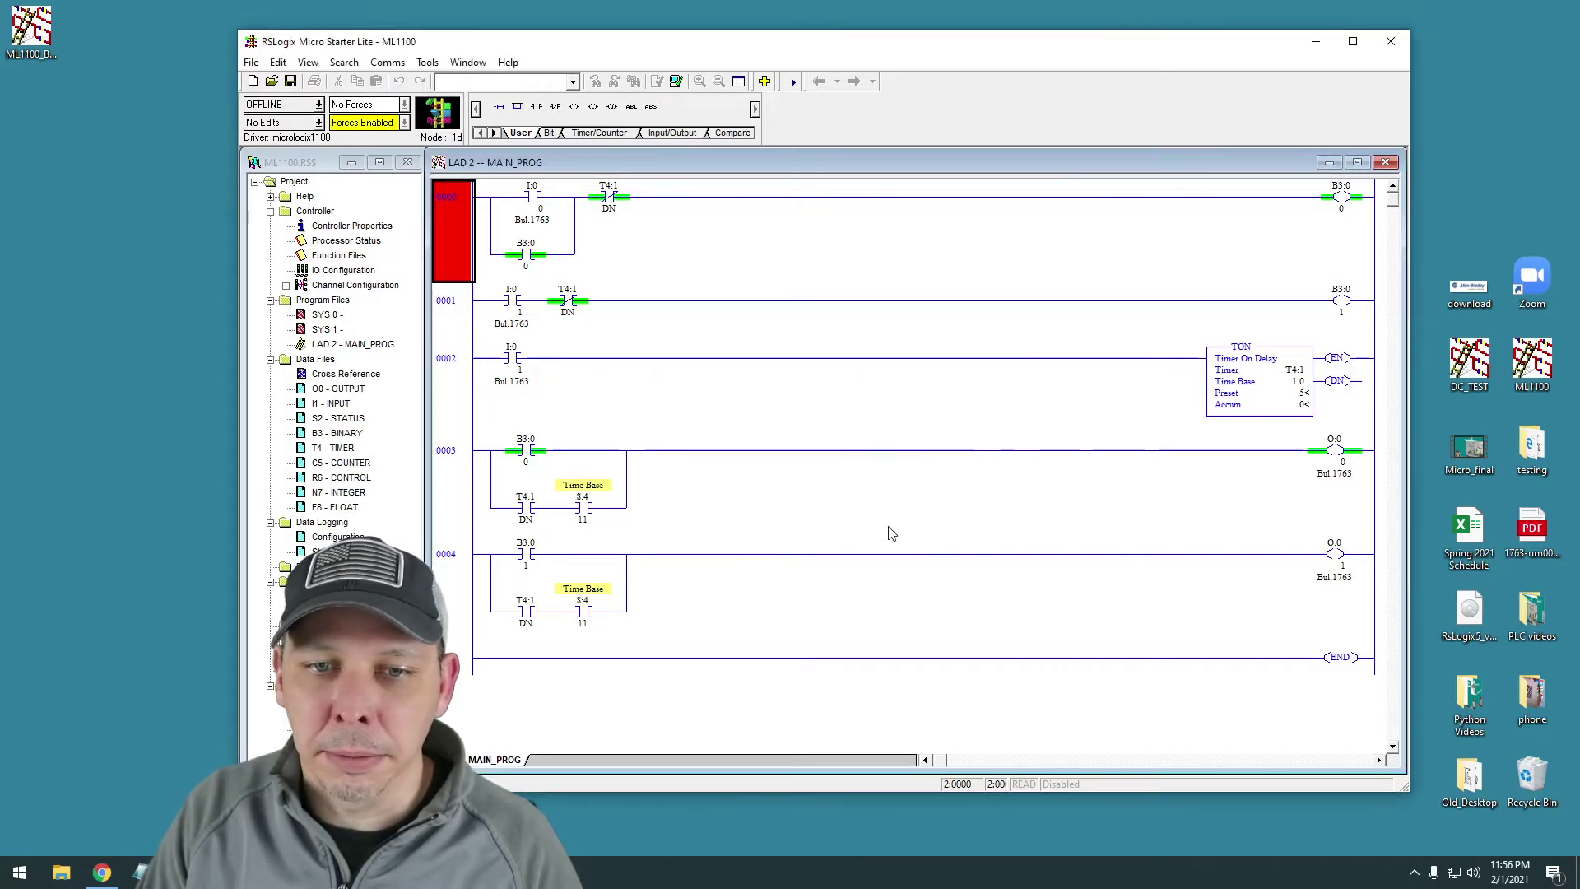
left_click(796, 454)
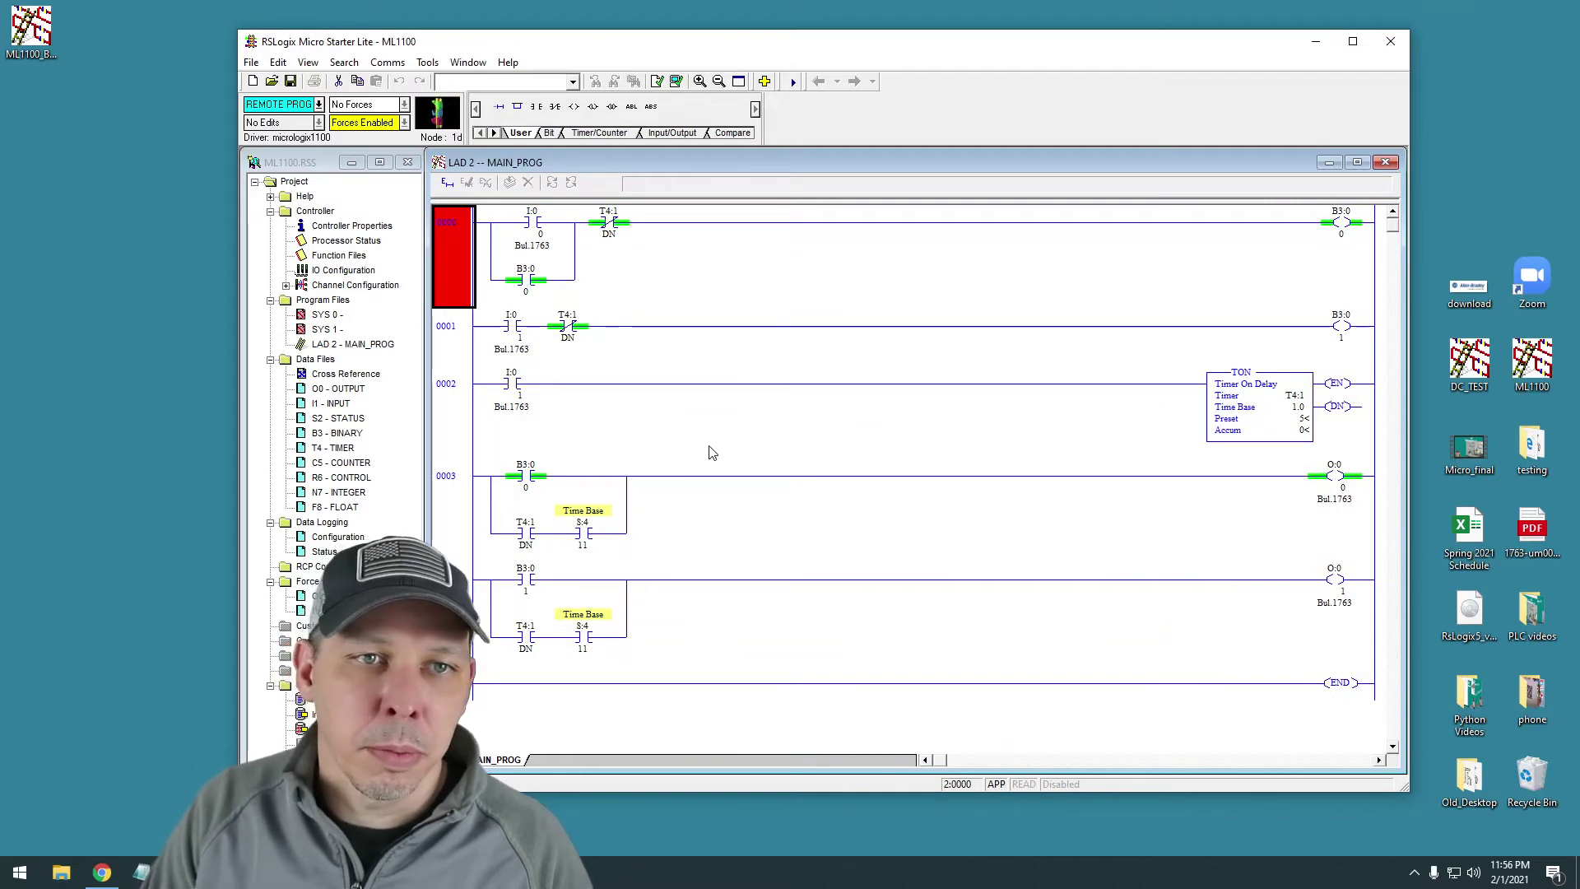
- Check the Channel 1 Ethernet settings in the online project's channel configuration, and take the project offline
double_click(331, 285)
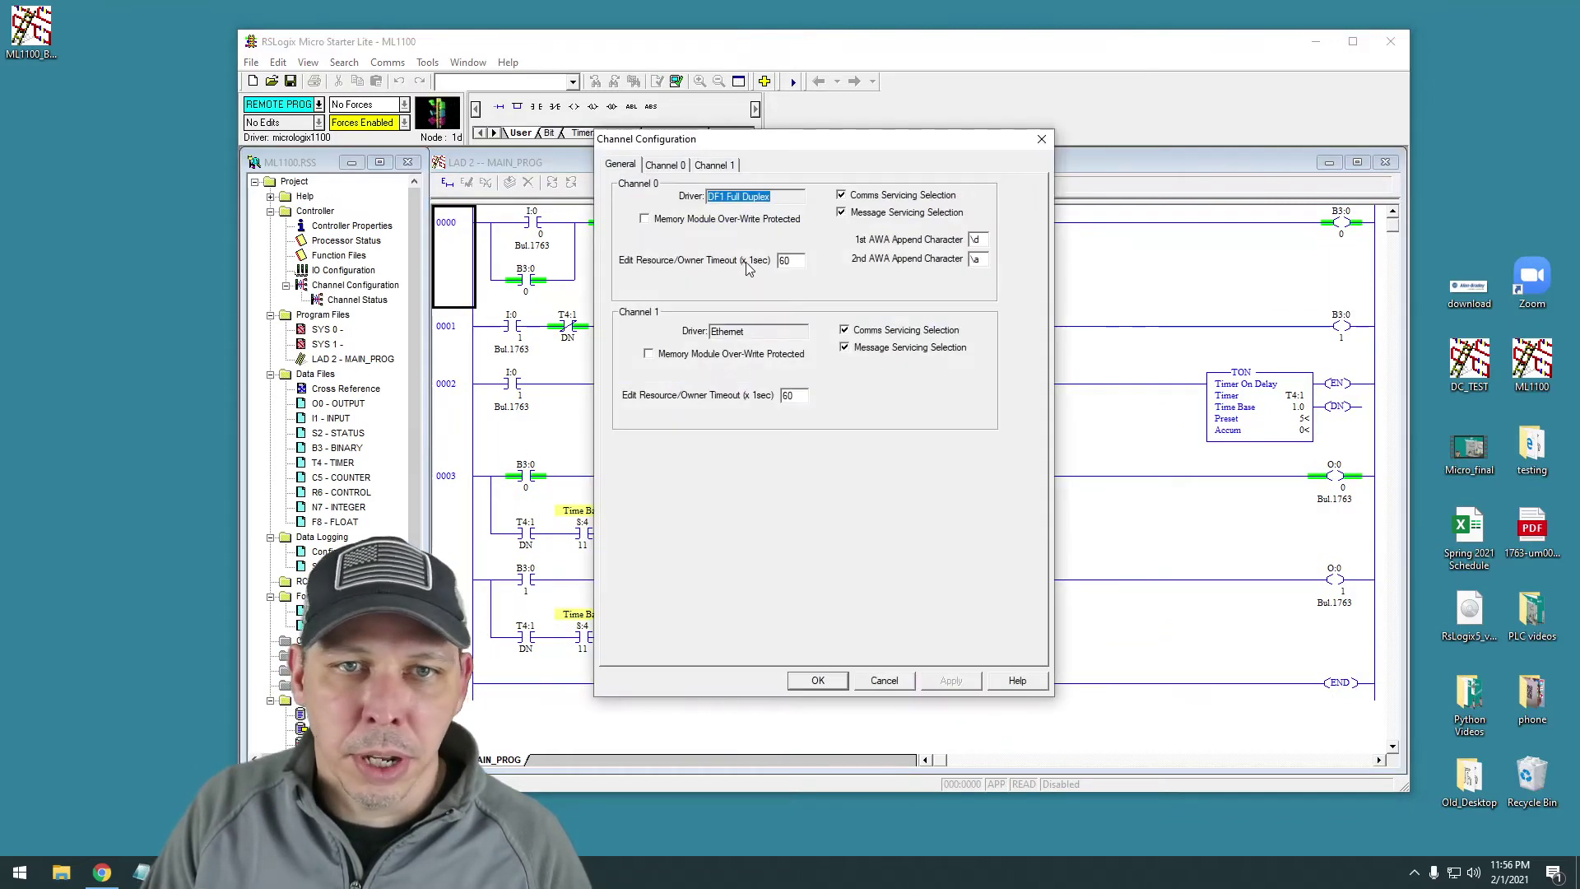
left_click(713, 164)
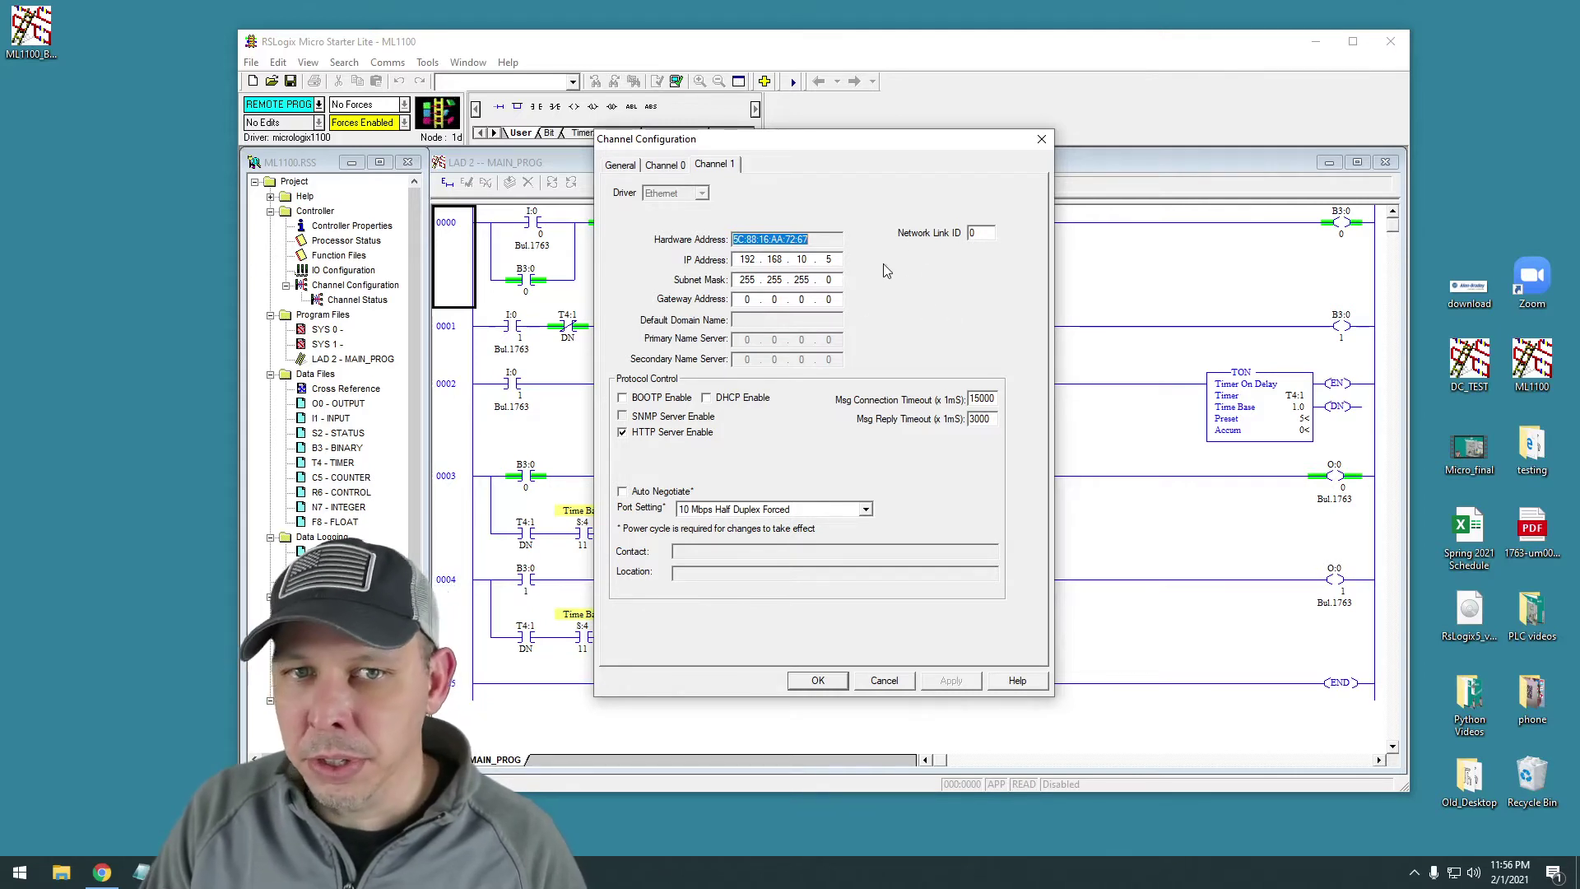
left_click(1041, 141)
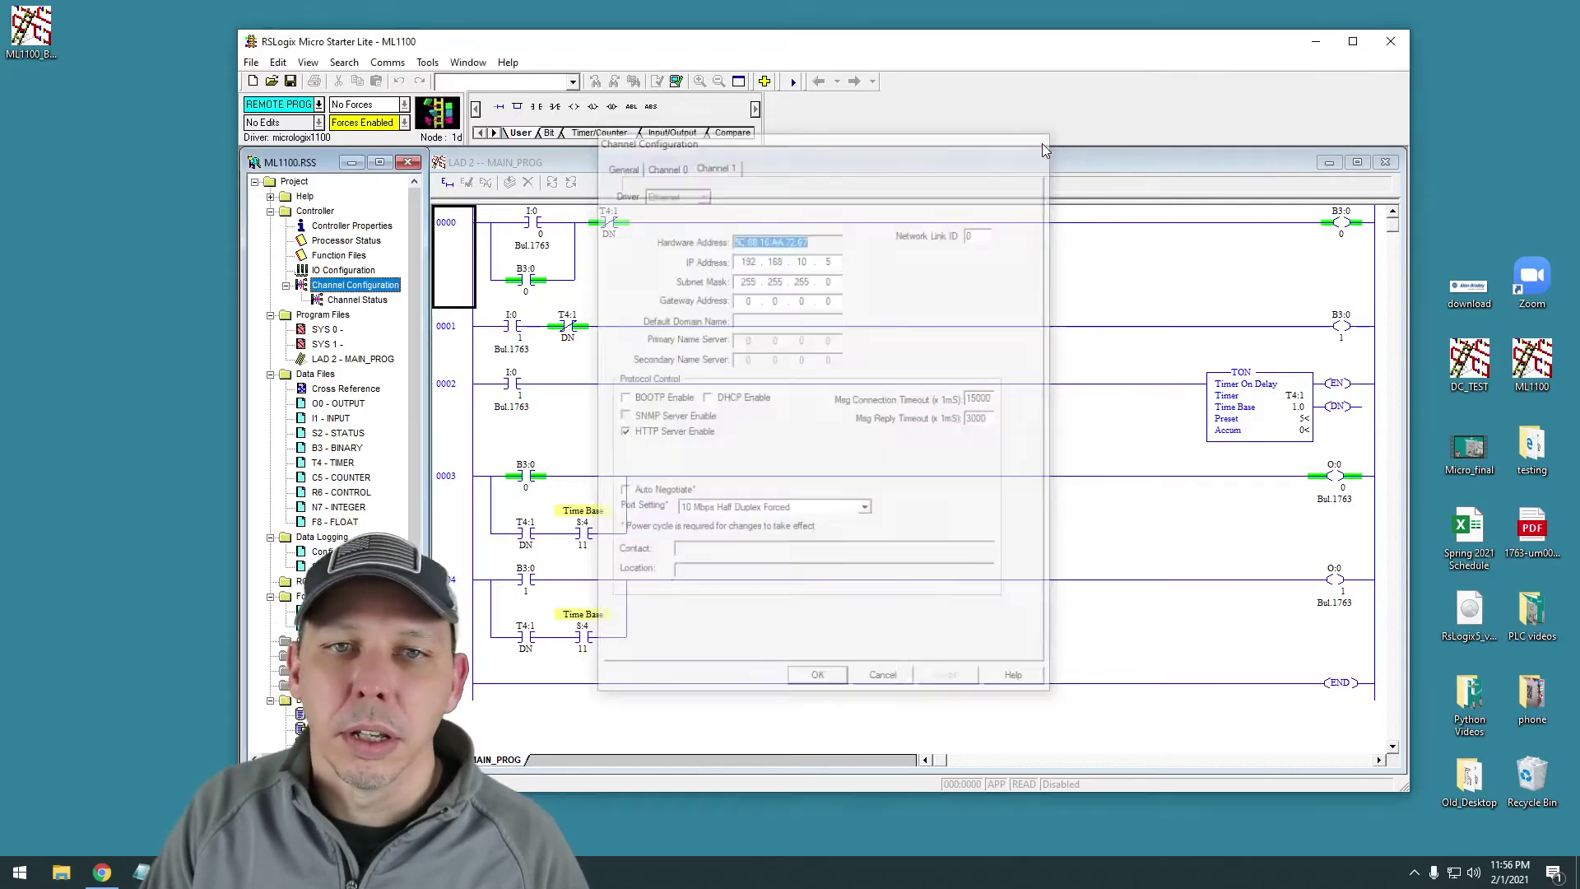
left_click(318, 104)
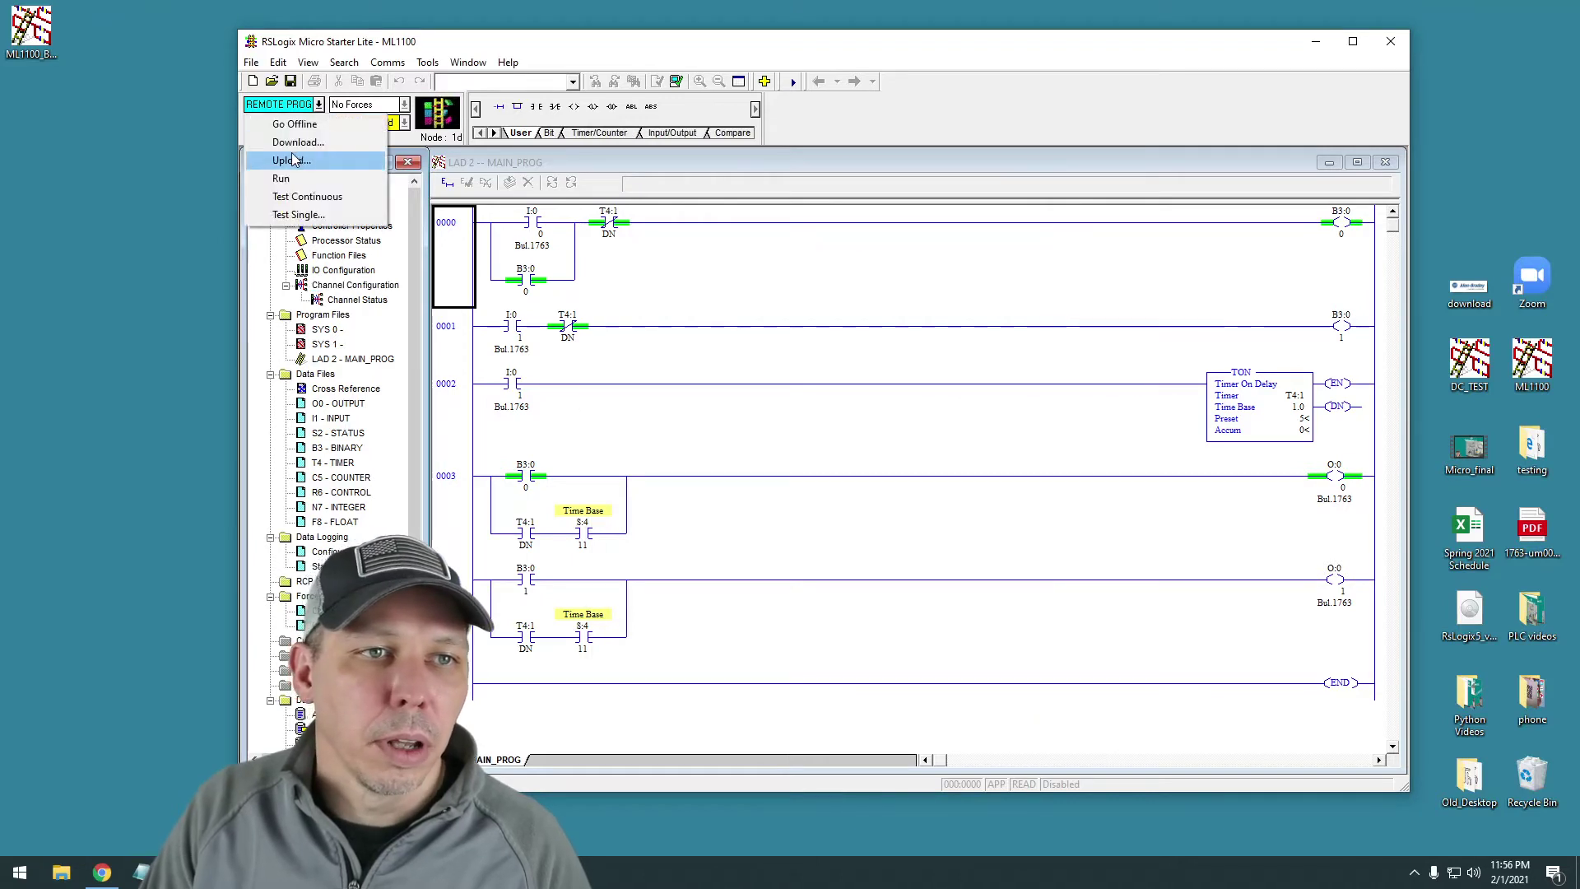
left_click(293, 123)
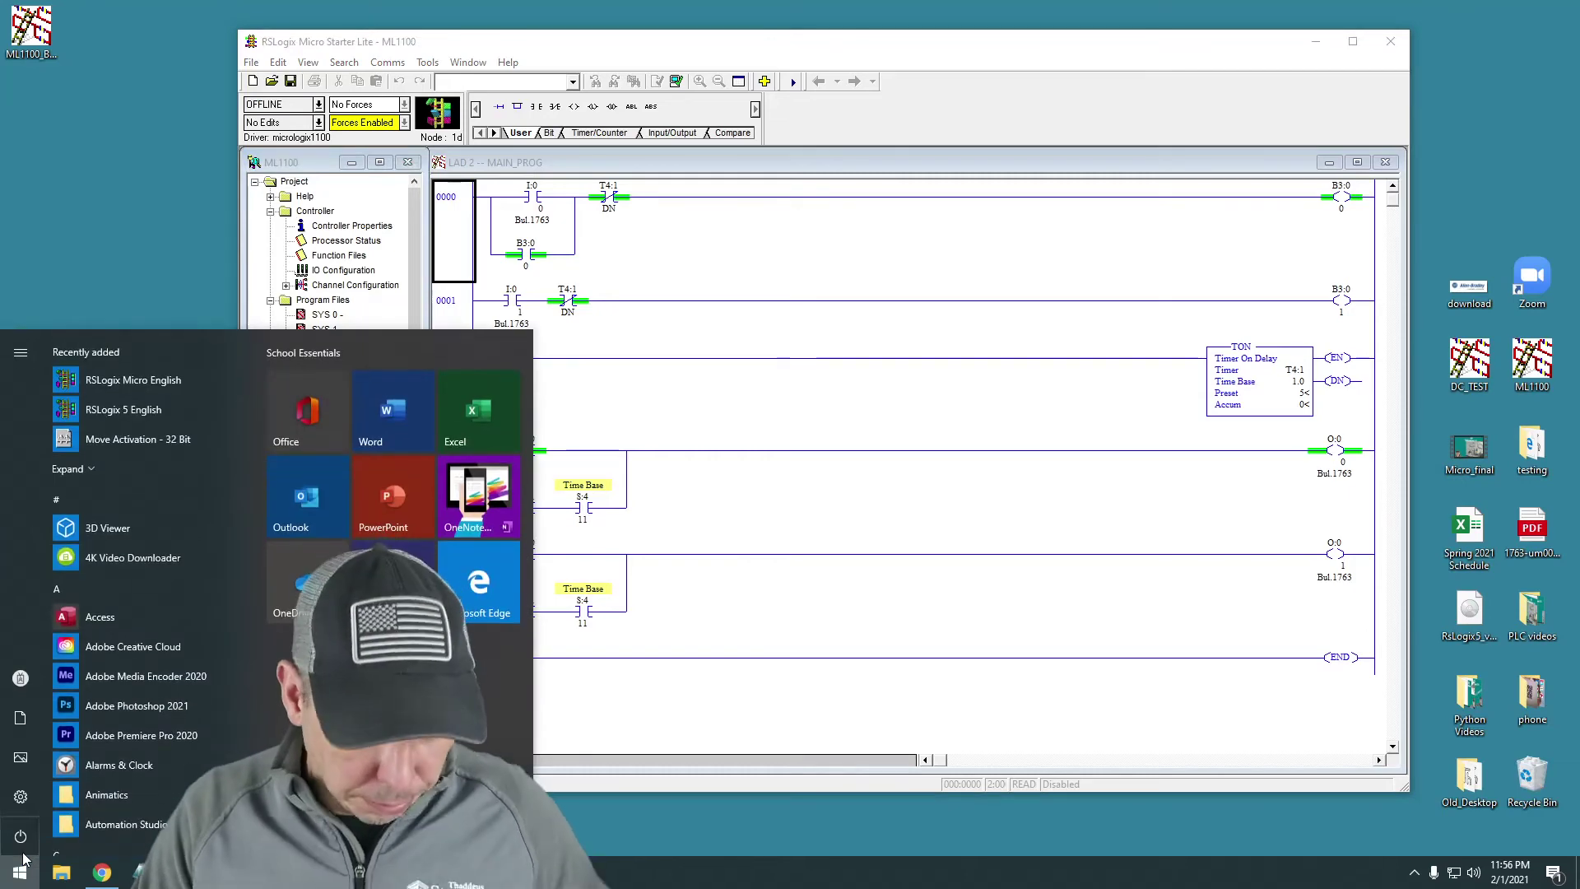
- Switch to RSLinx Classic and expand the micrologix1100 DH-485 driver in RSWho to examine its connected nodes
type("rslinx")
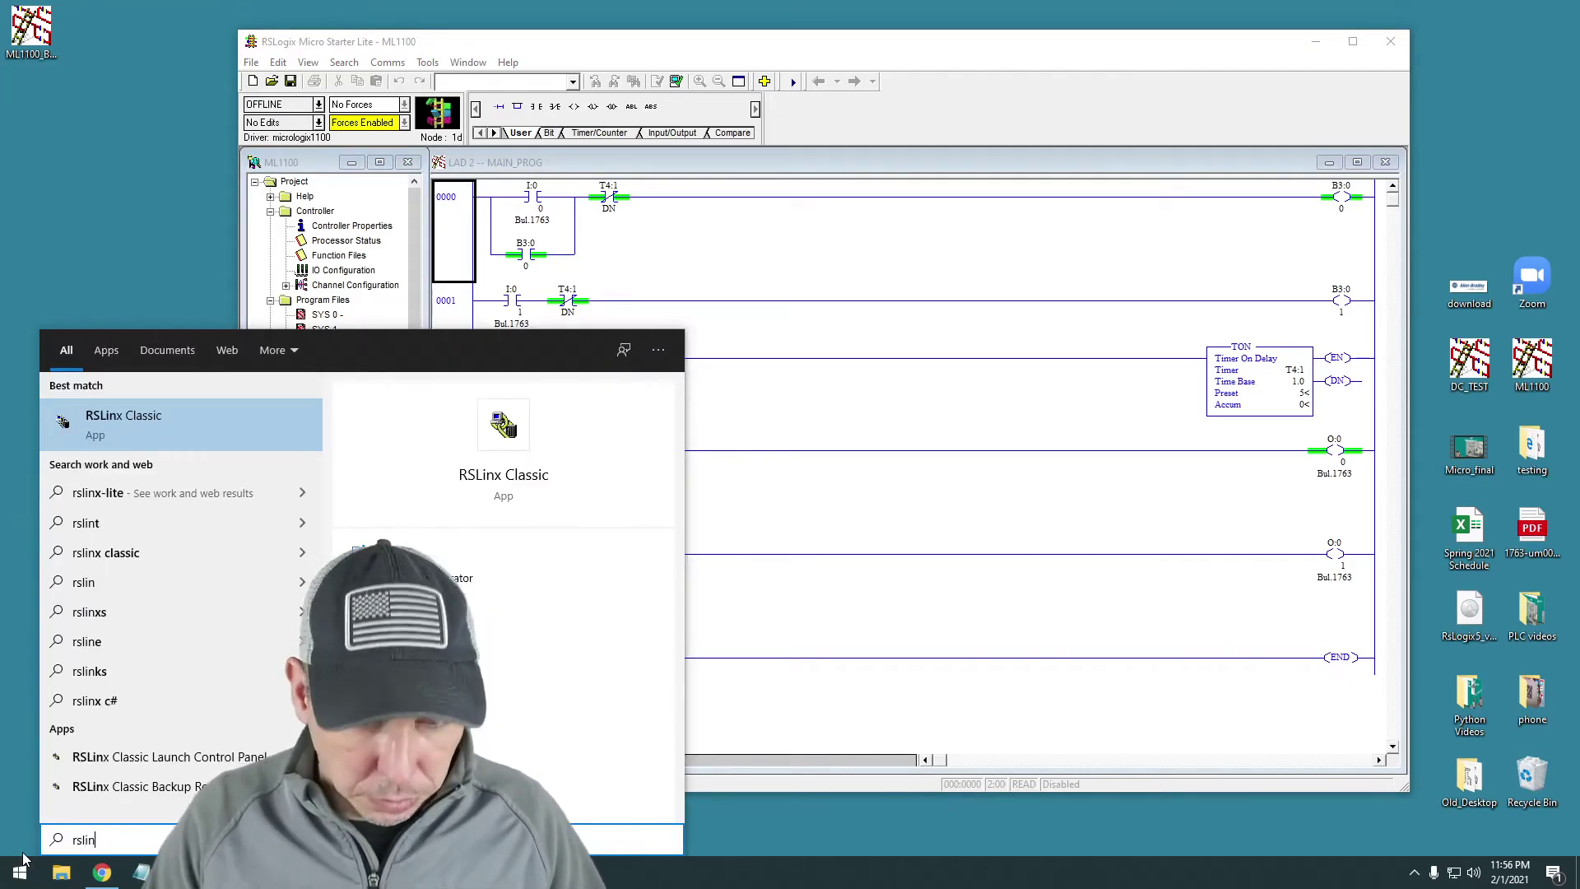
left_click(105, 422)
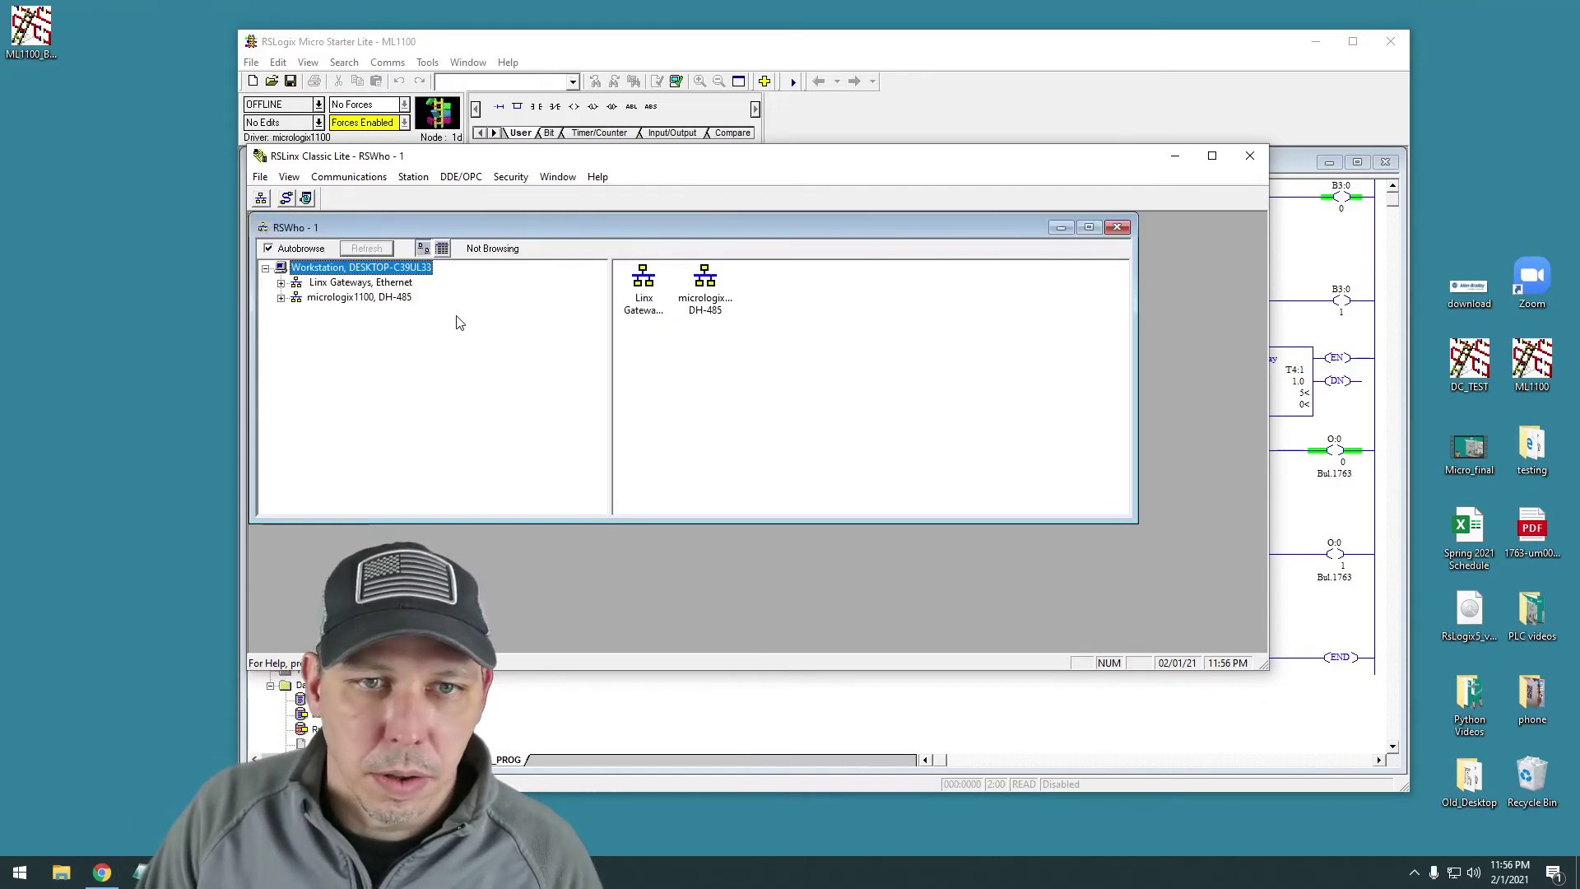
left_click(281, 298)
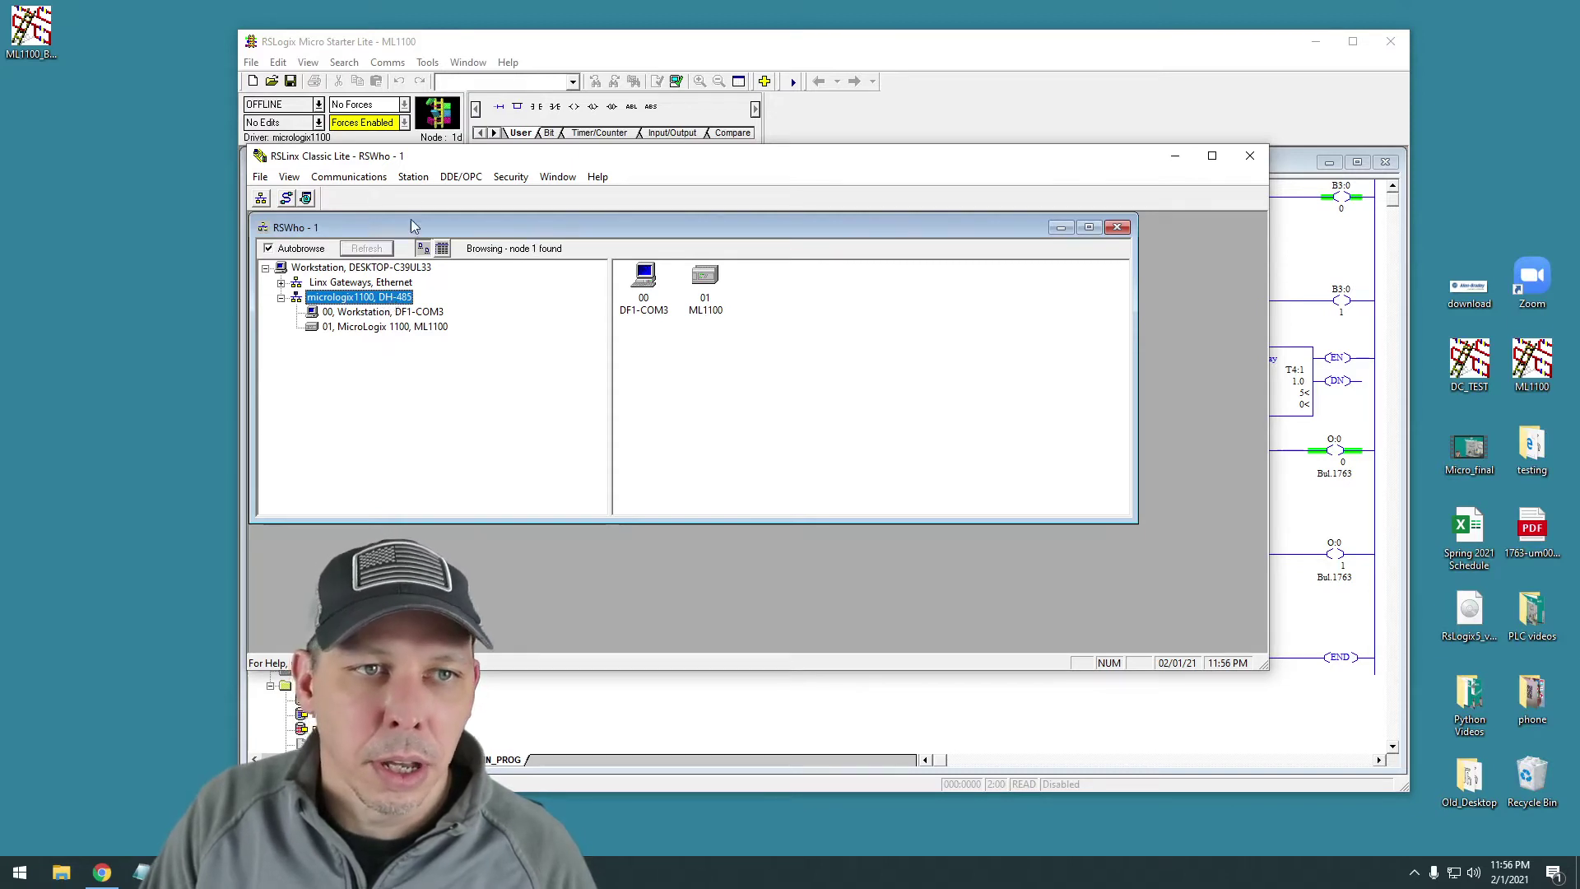
- Review the configured communication drivers in RSLinx Classic and close the driver configuration
left_click(349, 176)
left_click(387, 220)
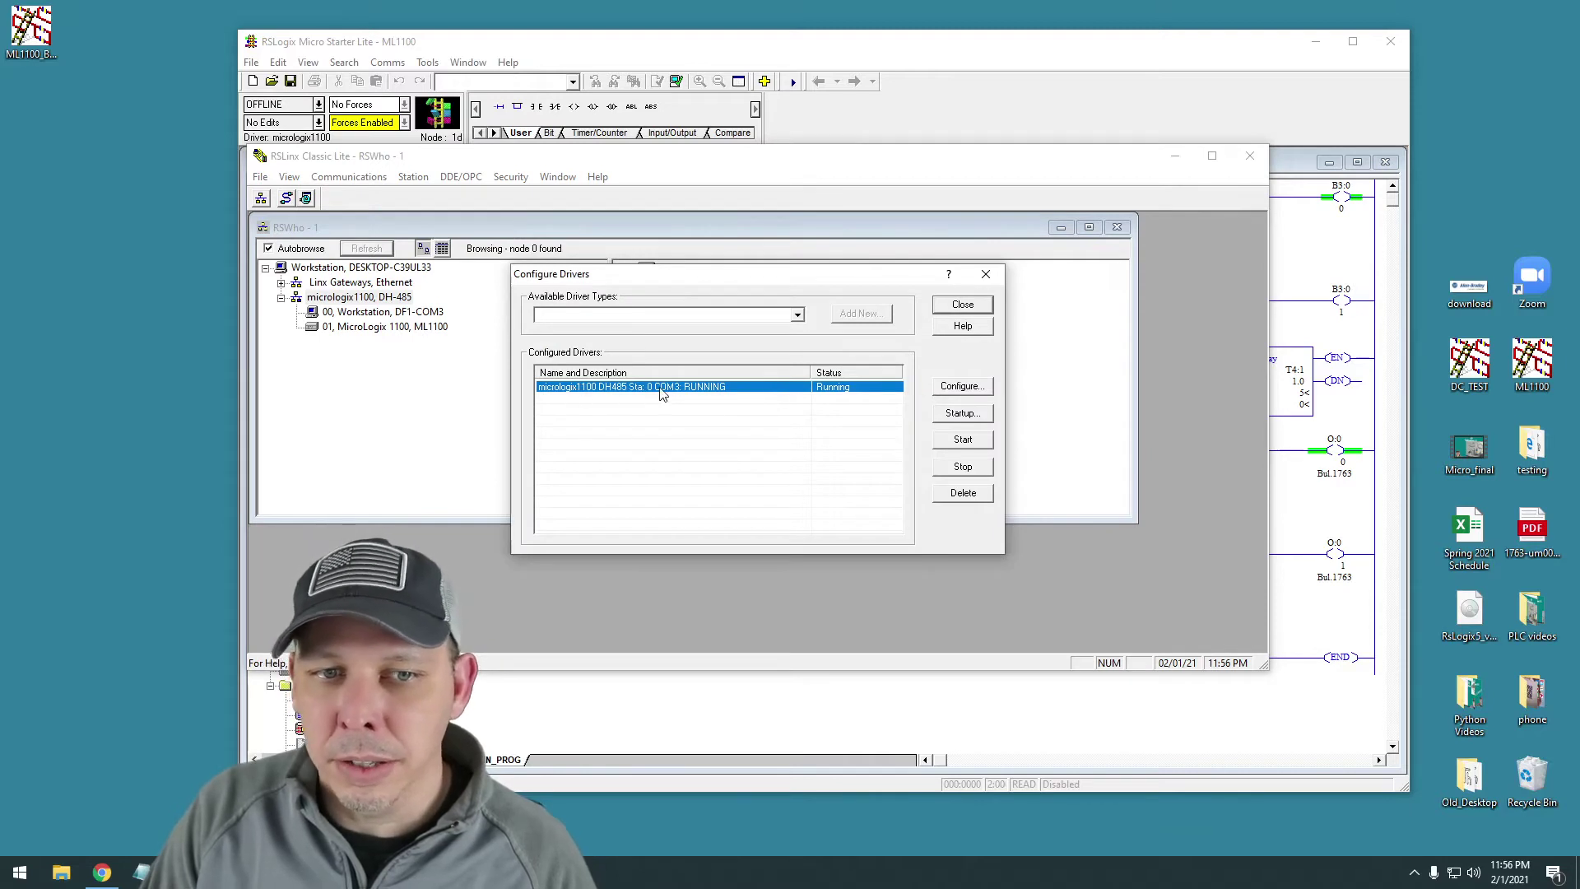
left_click(985, 274)
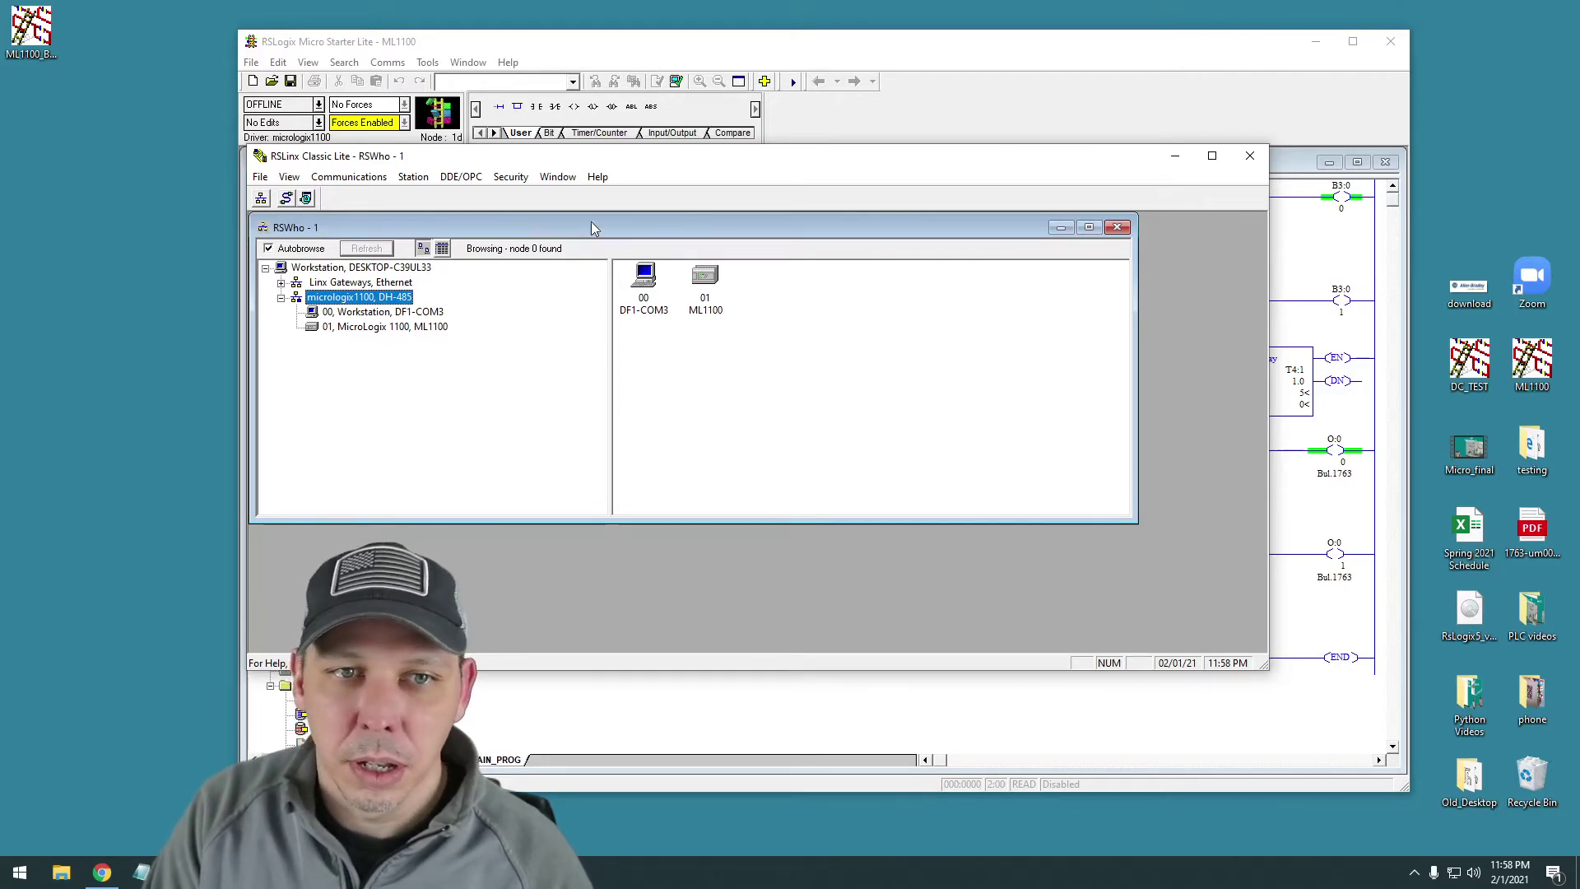
left_click_drag(605, 237, 688, 237)
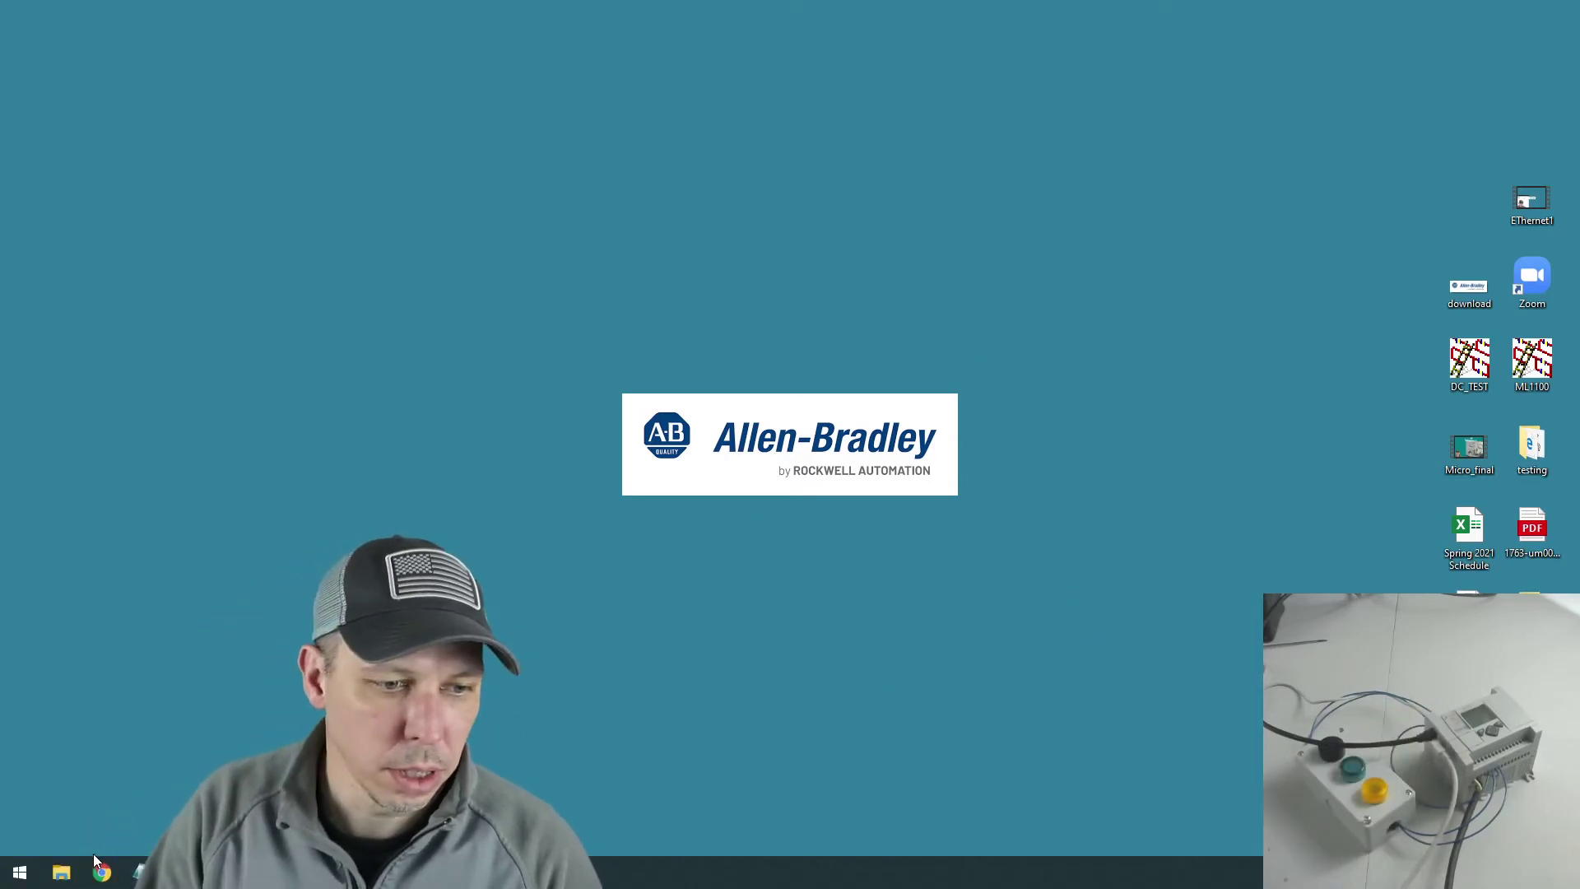
- Reopen RSLinx Classic, start RSWho and expand the micrologix1100 DH-485 driver
left_click(20, 872)
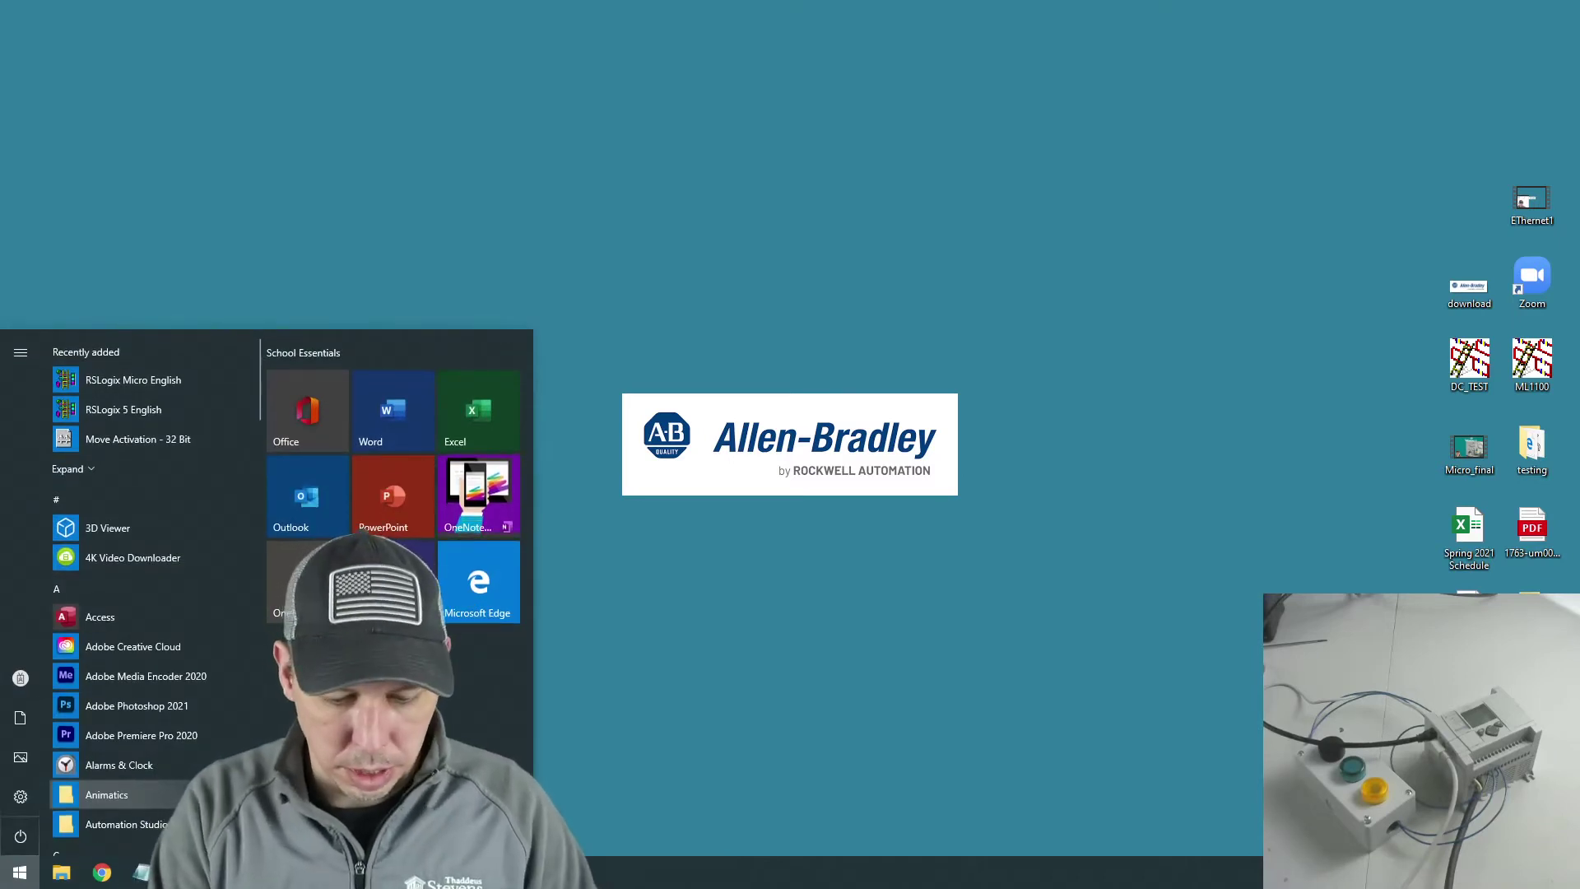
type("rslin")
key("Return")
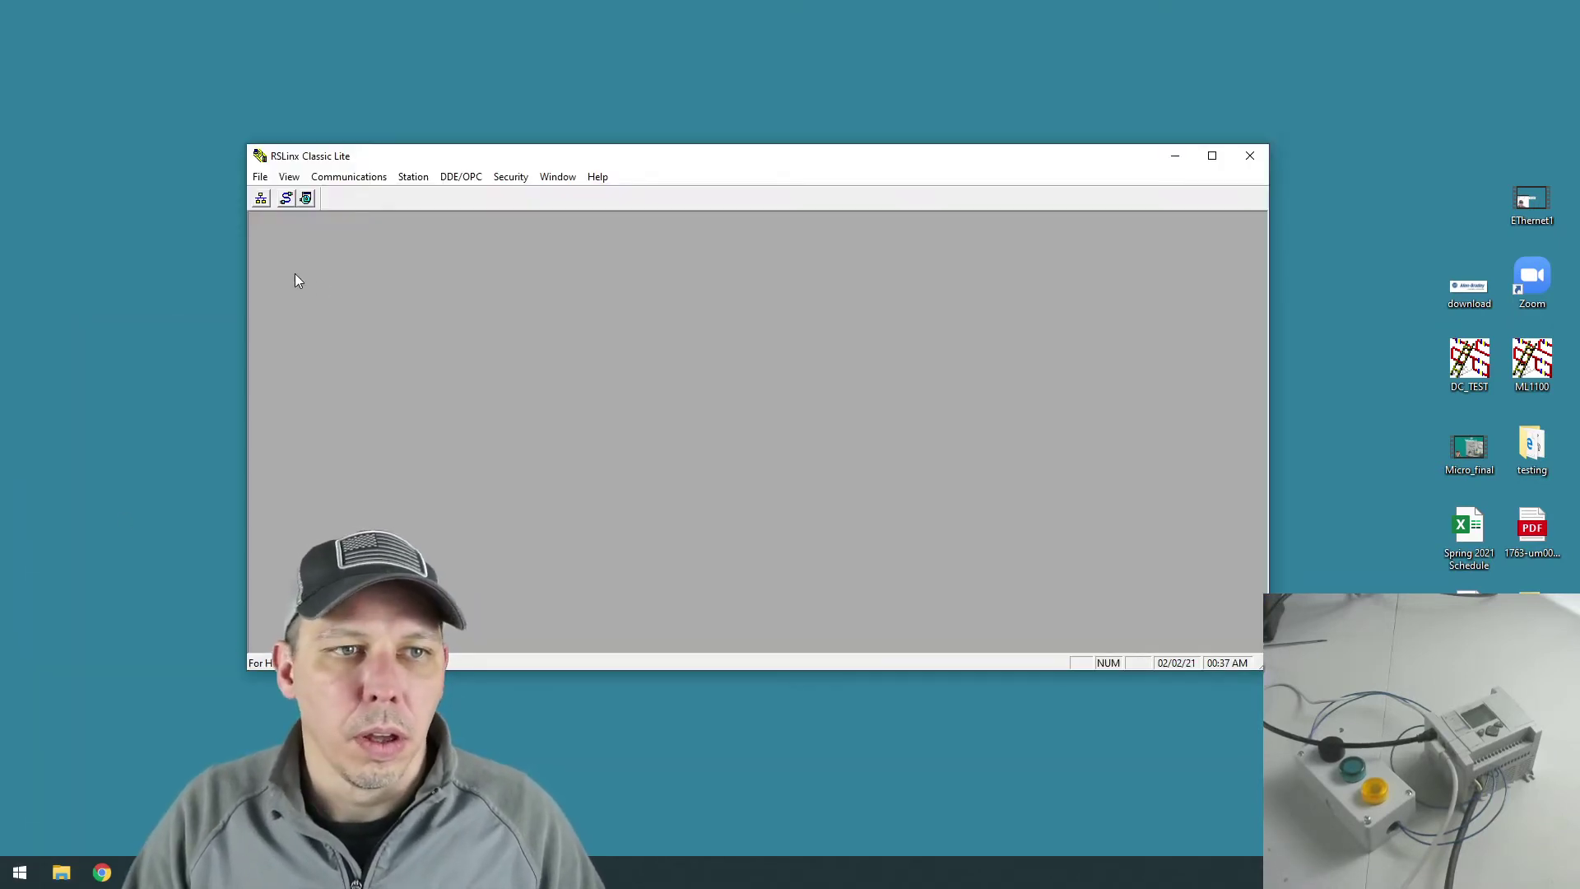
left_click(261, 198)
left_click(316, 319)
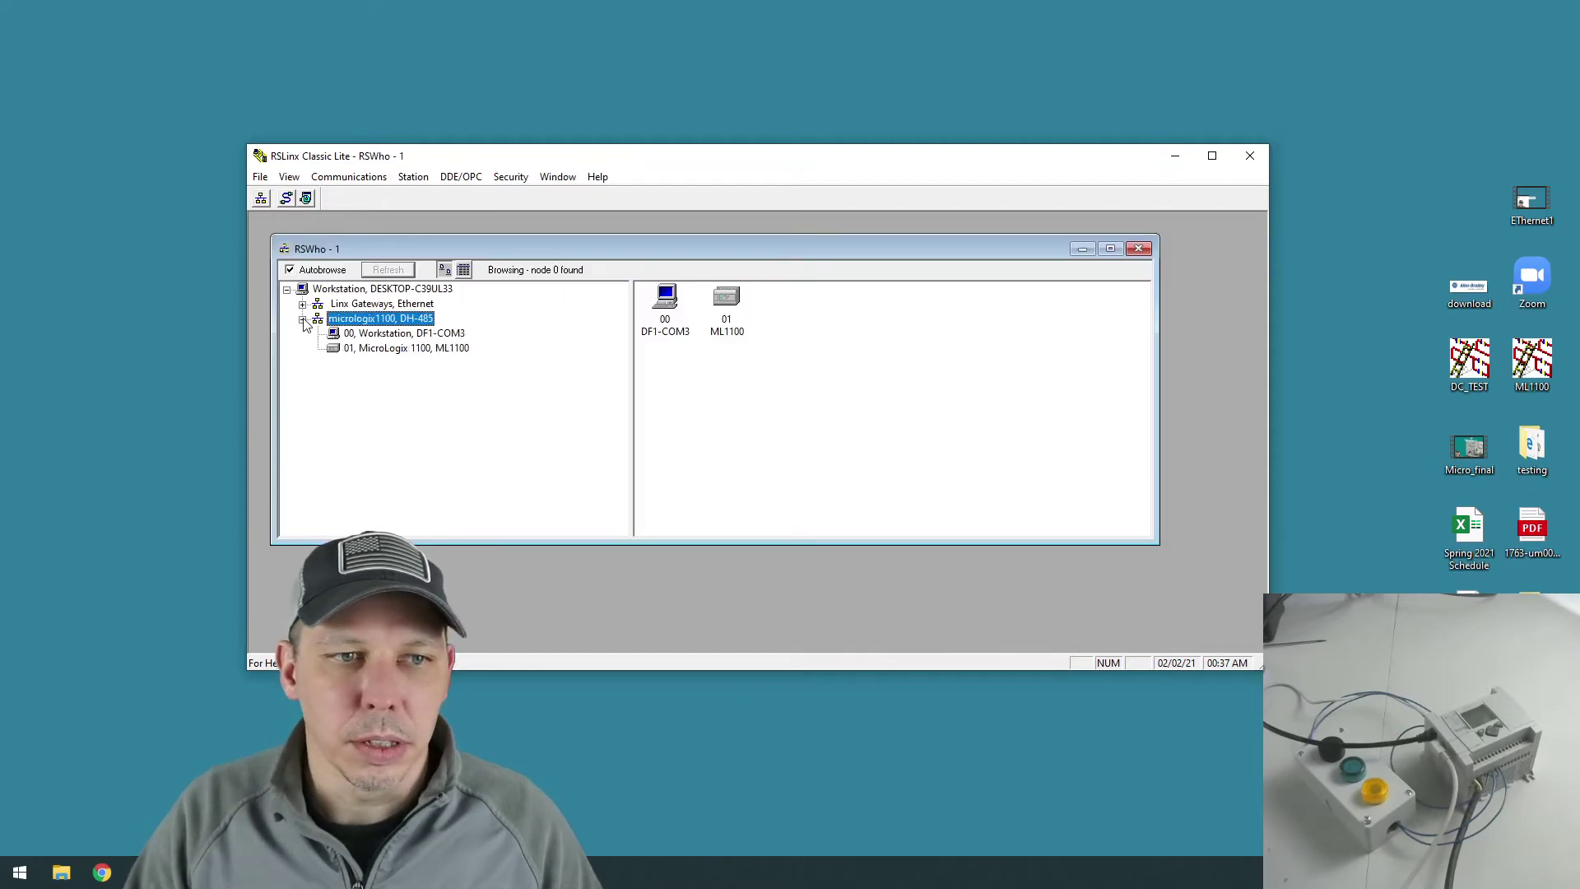
- Stop the micrologix1100 DH-485 driver in the driver configuration, and close RSLinx Classic
left_click(360, 349)
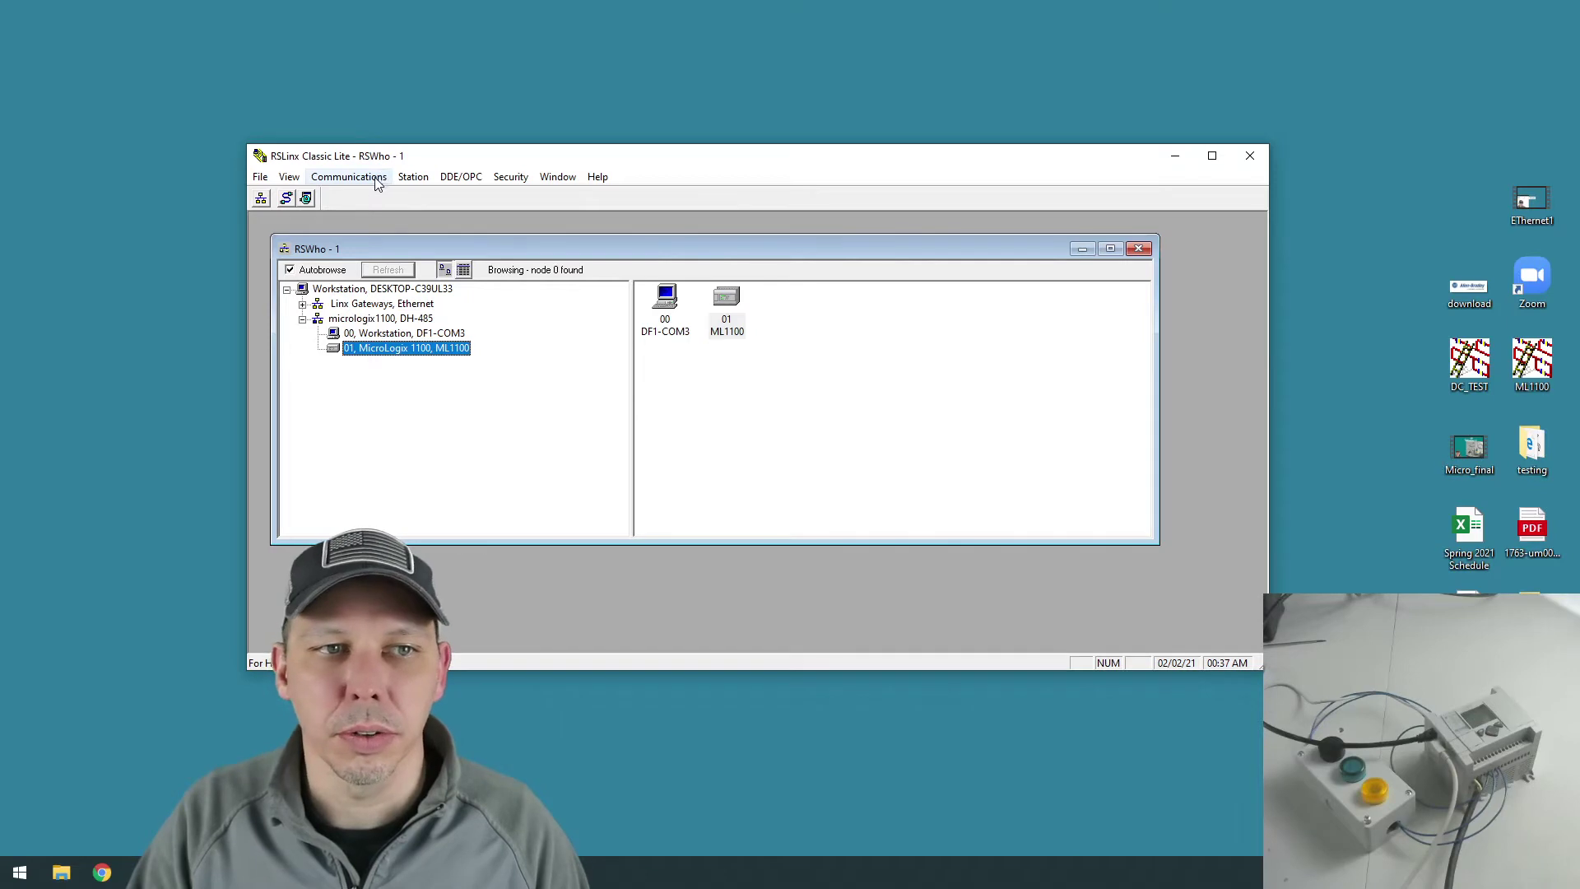
left_click(349, 177)
left_click(392, 221)
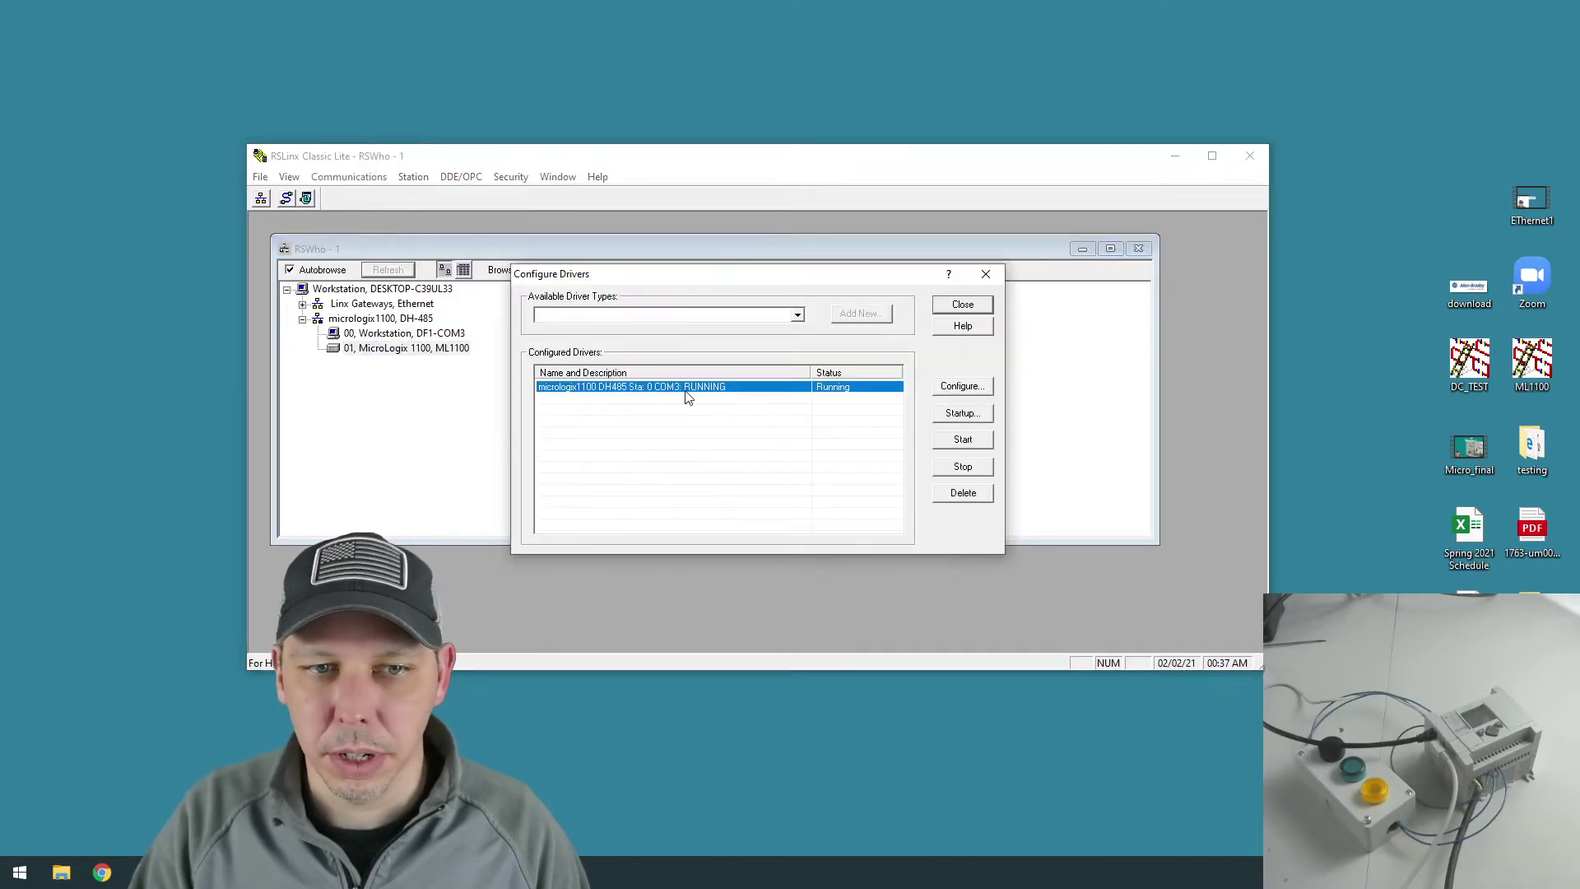
left_click(964, 465)
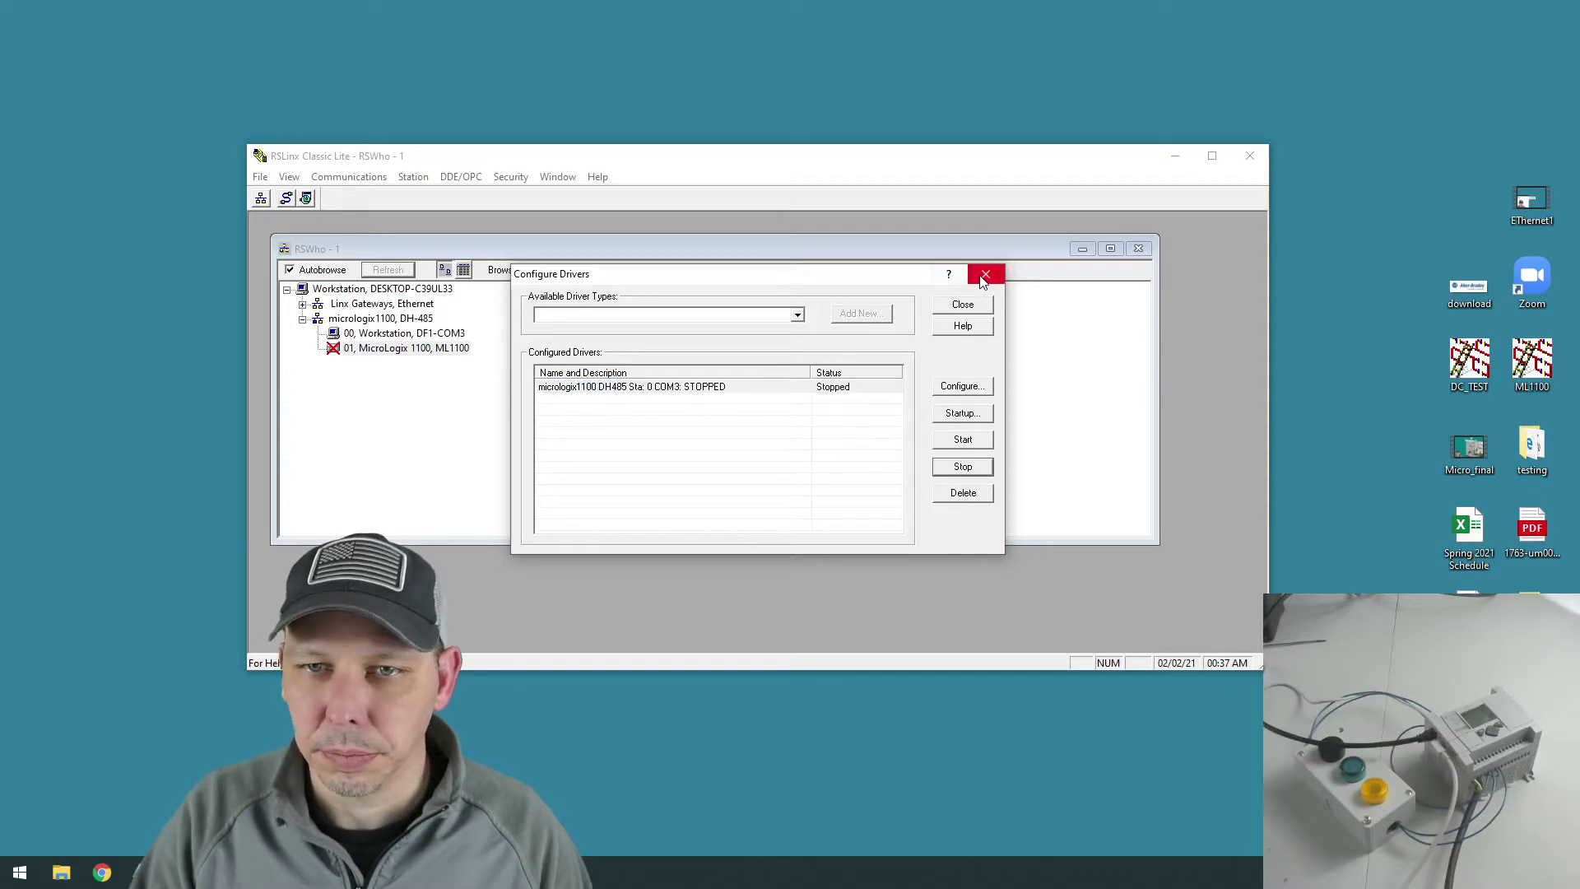
left_click_drag(876, 283, 803, 499)
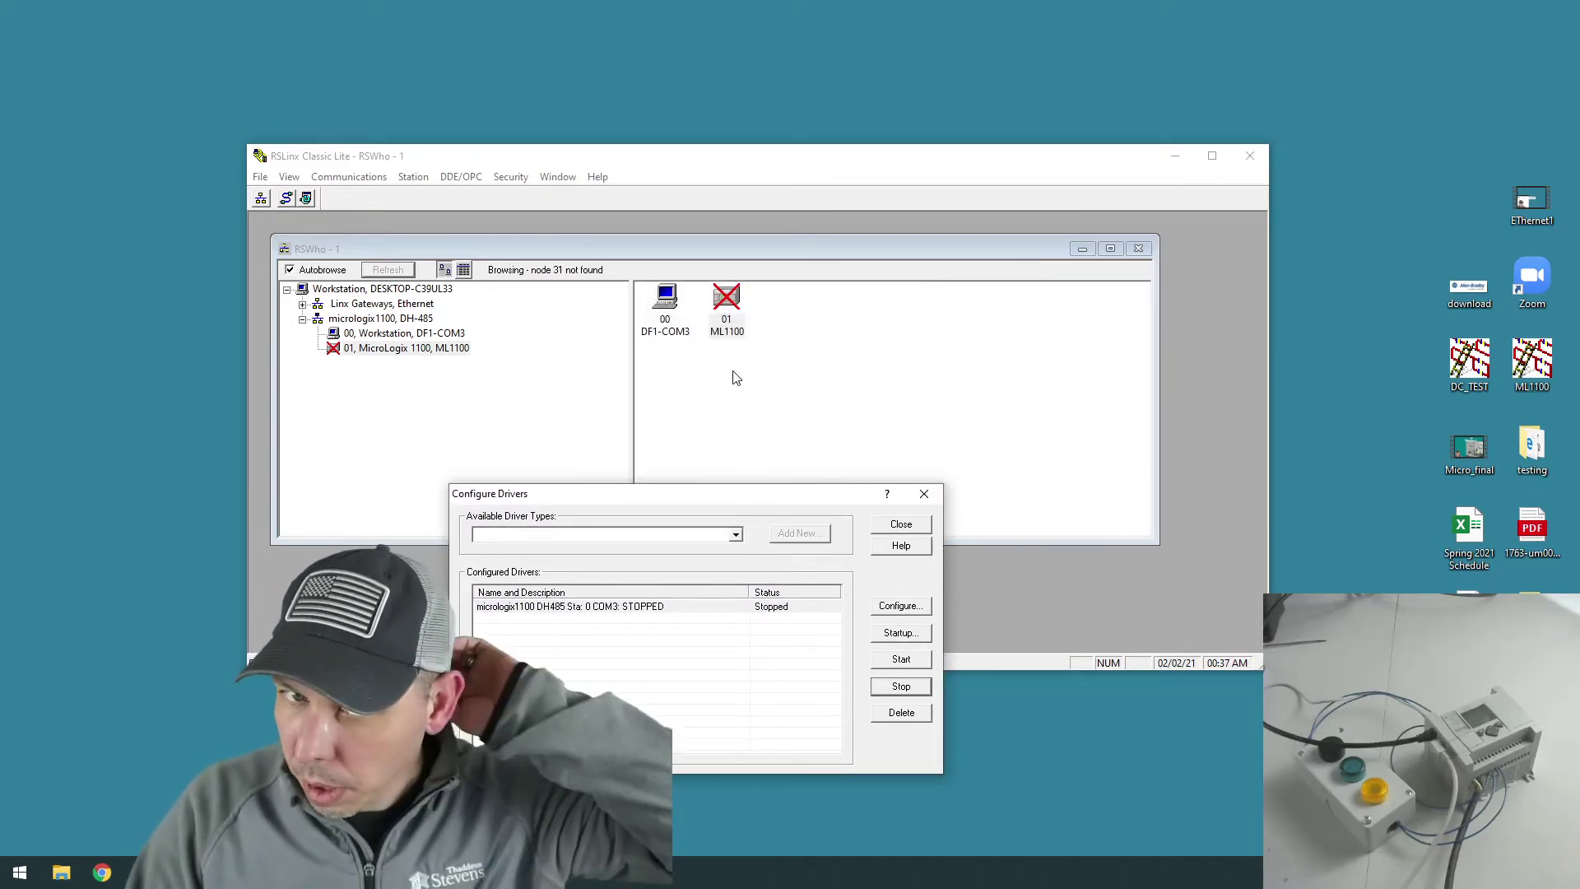
left_click_drag(716, 500, 837, 376)
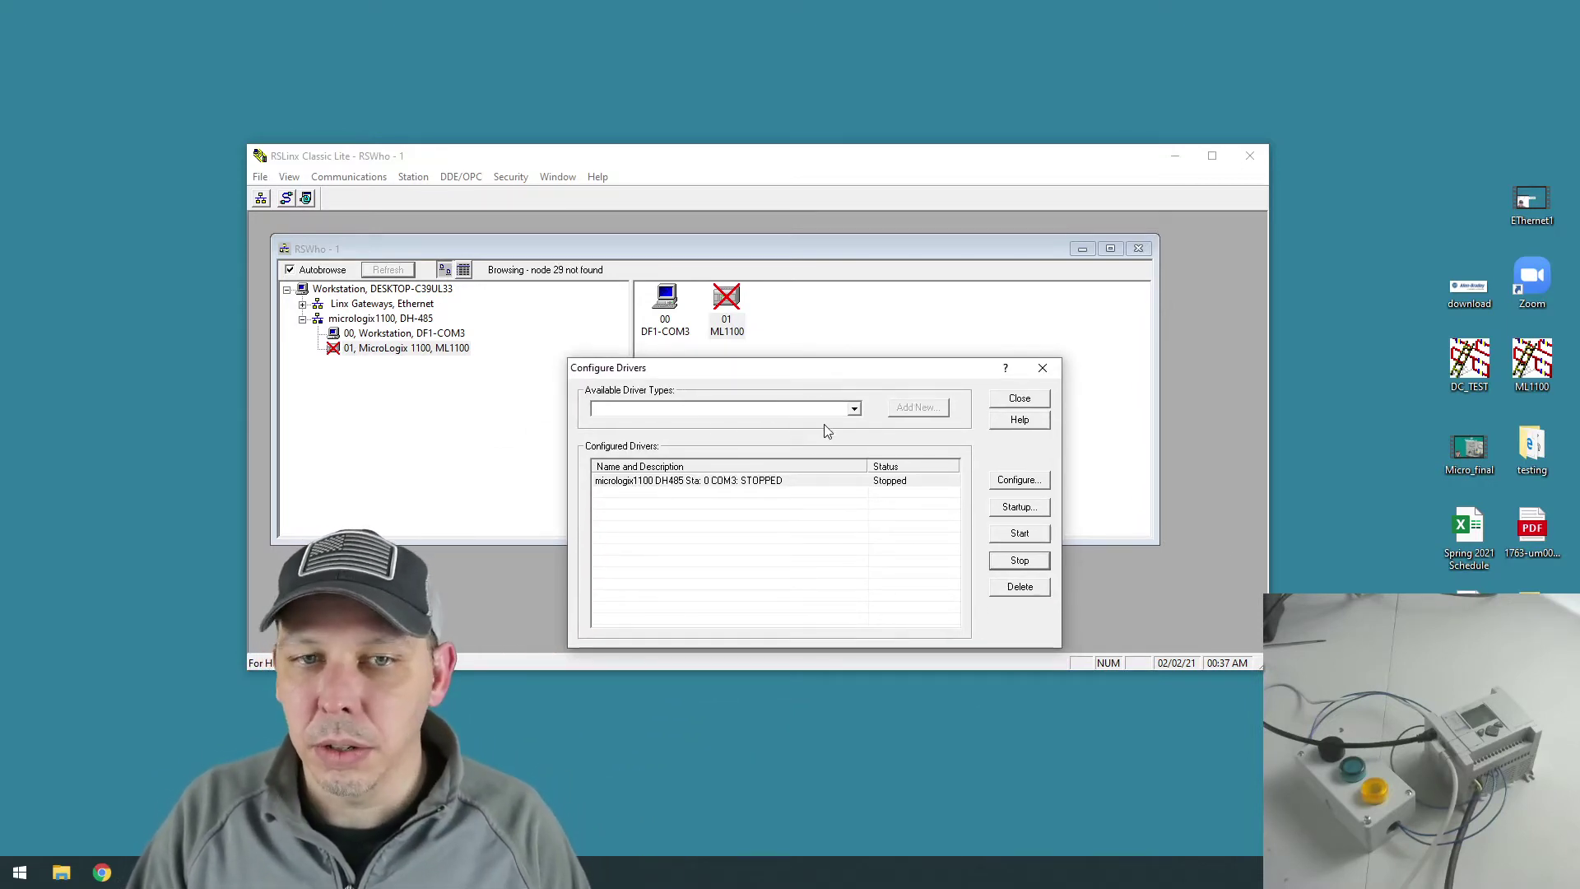
left_click(1044, 369)
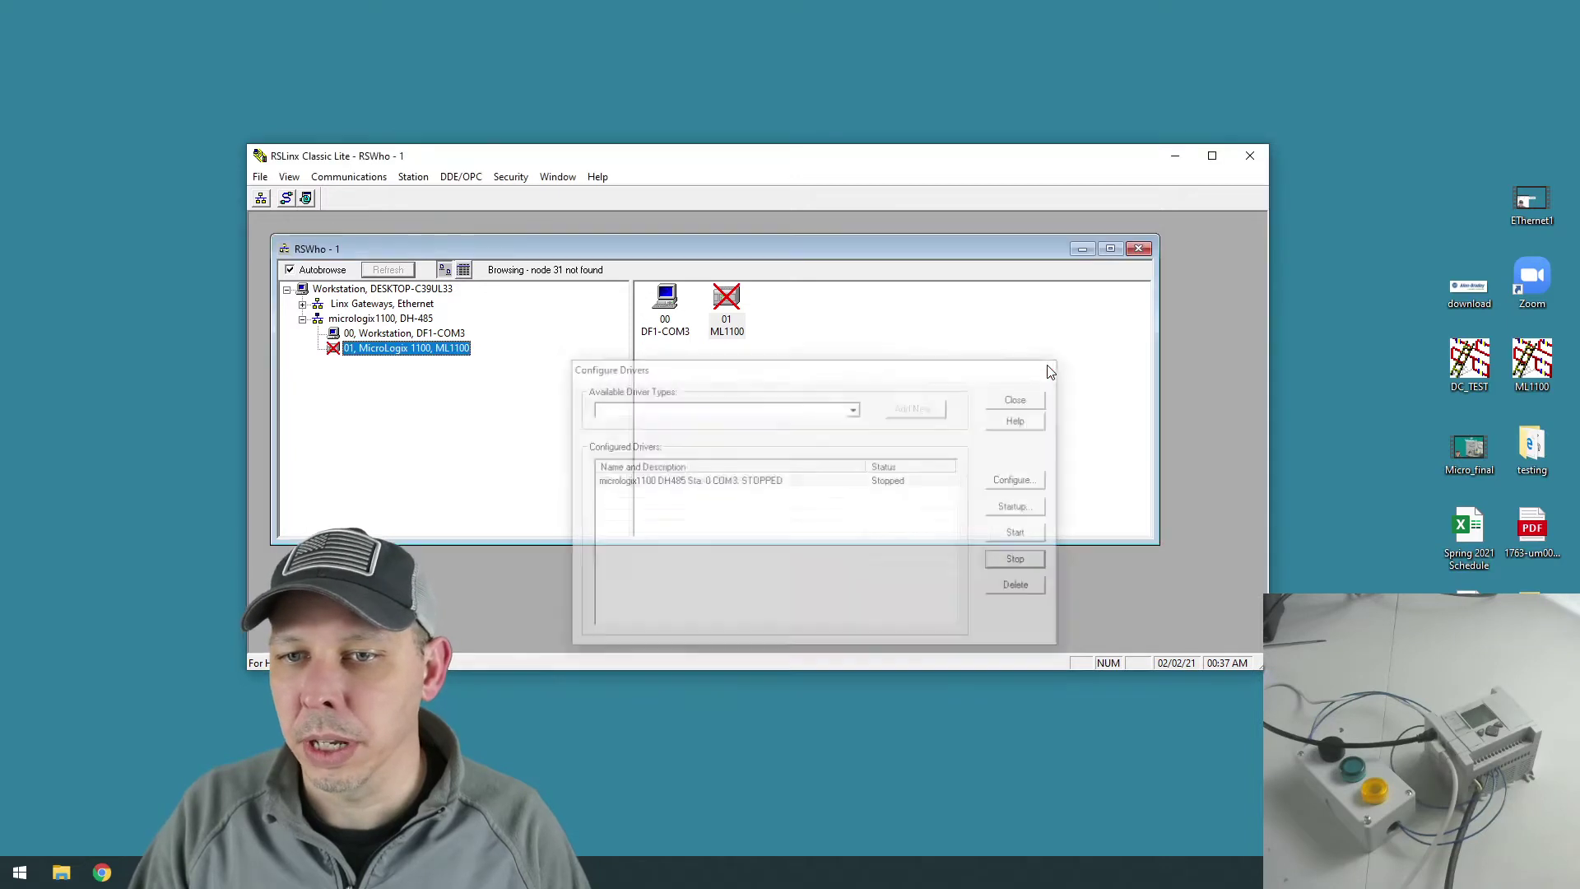
left_click(1250, 156)
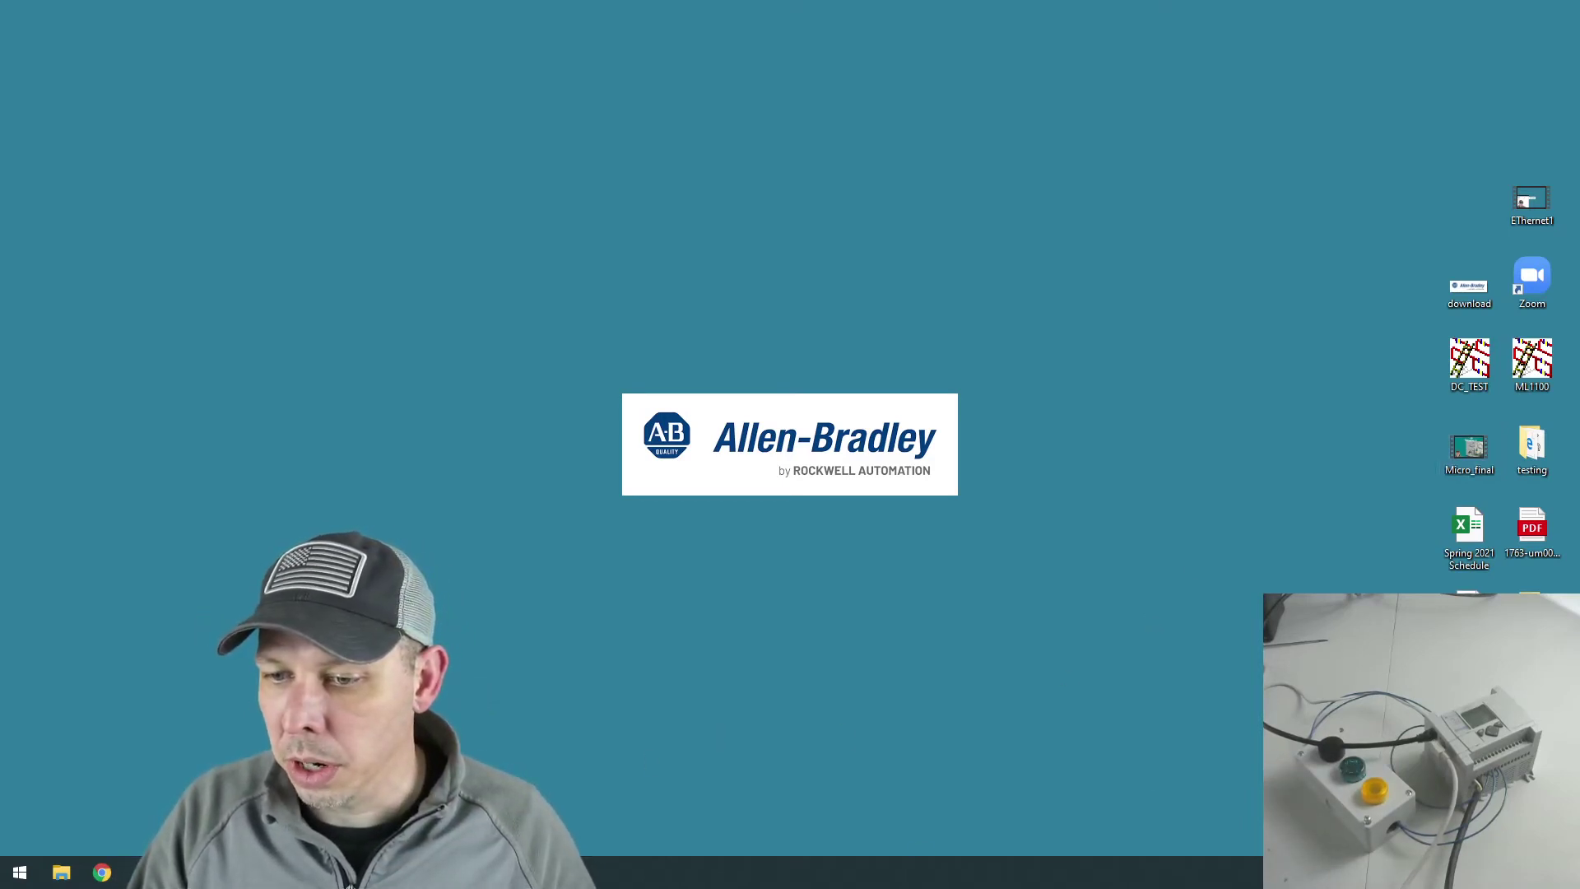
- Open the Windows network settings and review the Ethernet connection's IP assignment and properties
left_click(1399, 839)
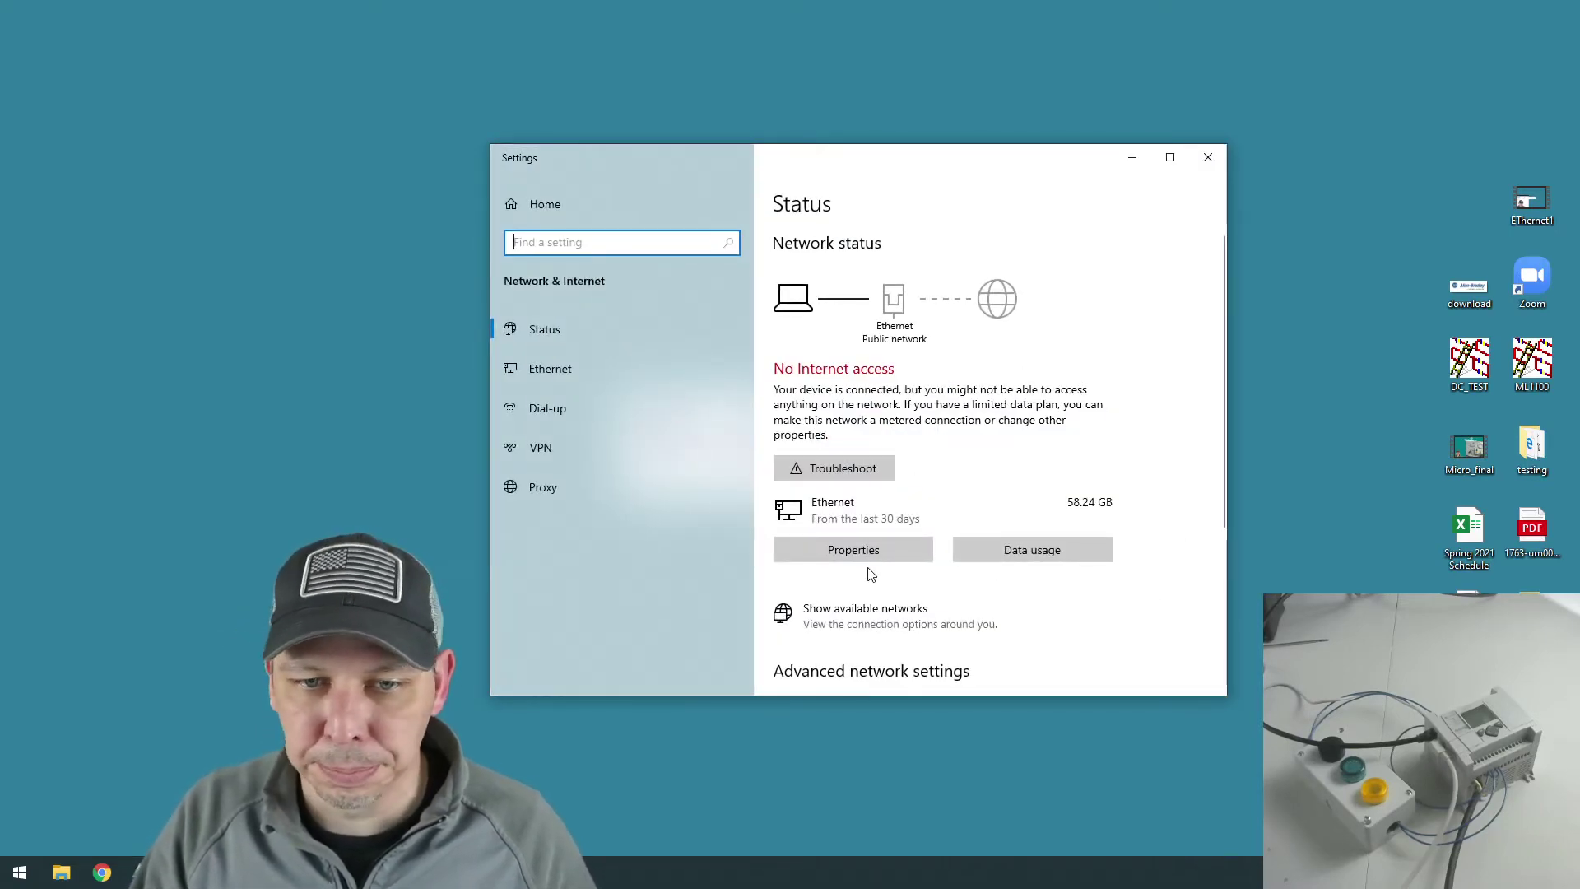
left_click(853, 550)
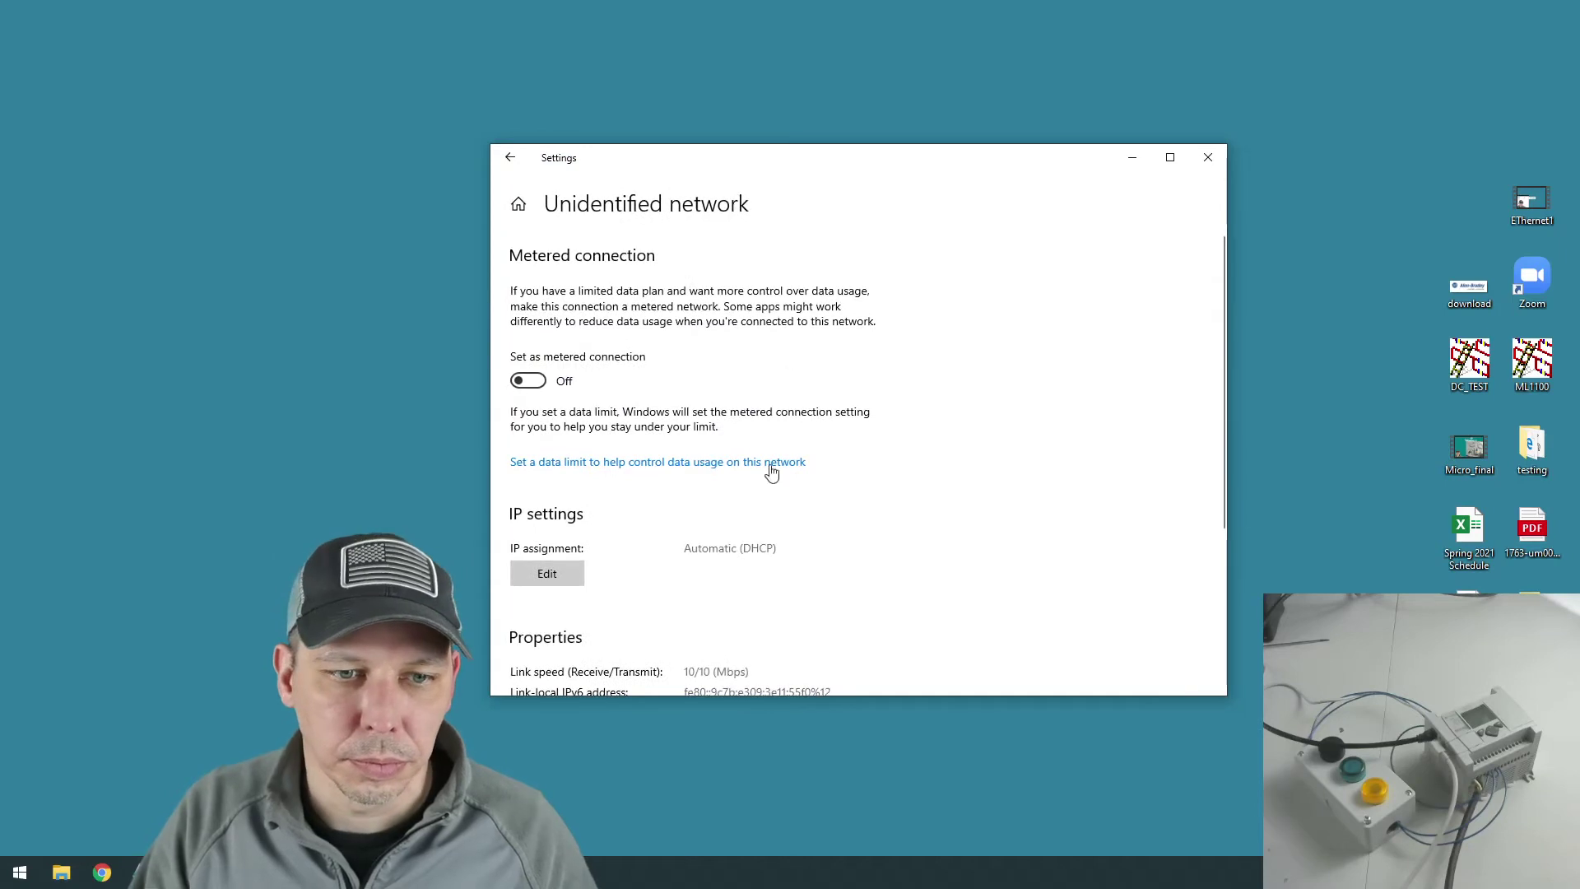
scroll(790, 486, "down", 3)
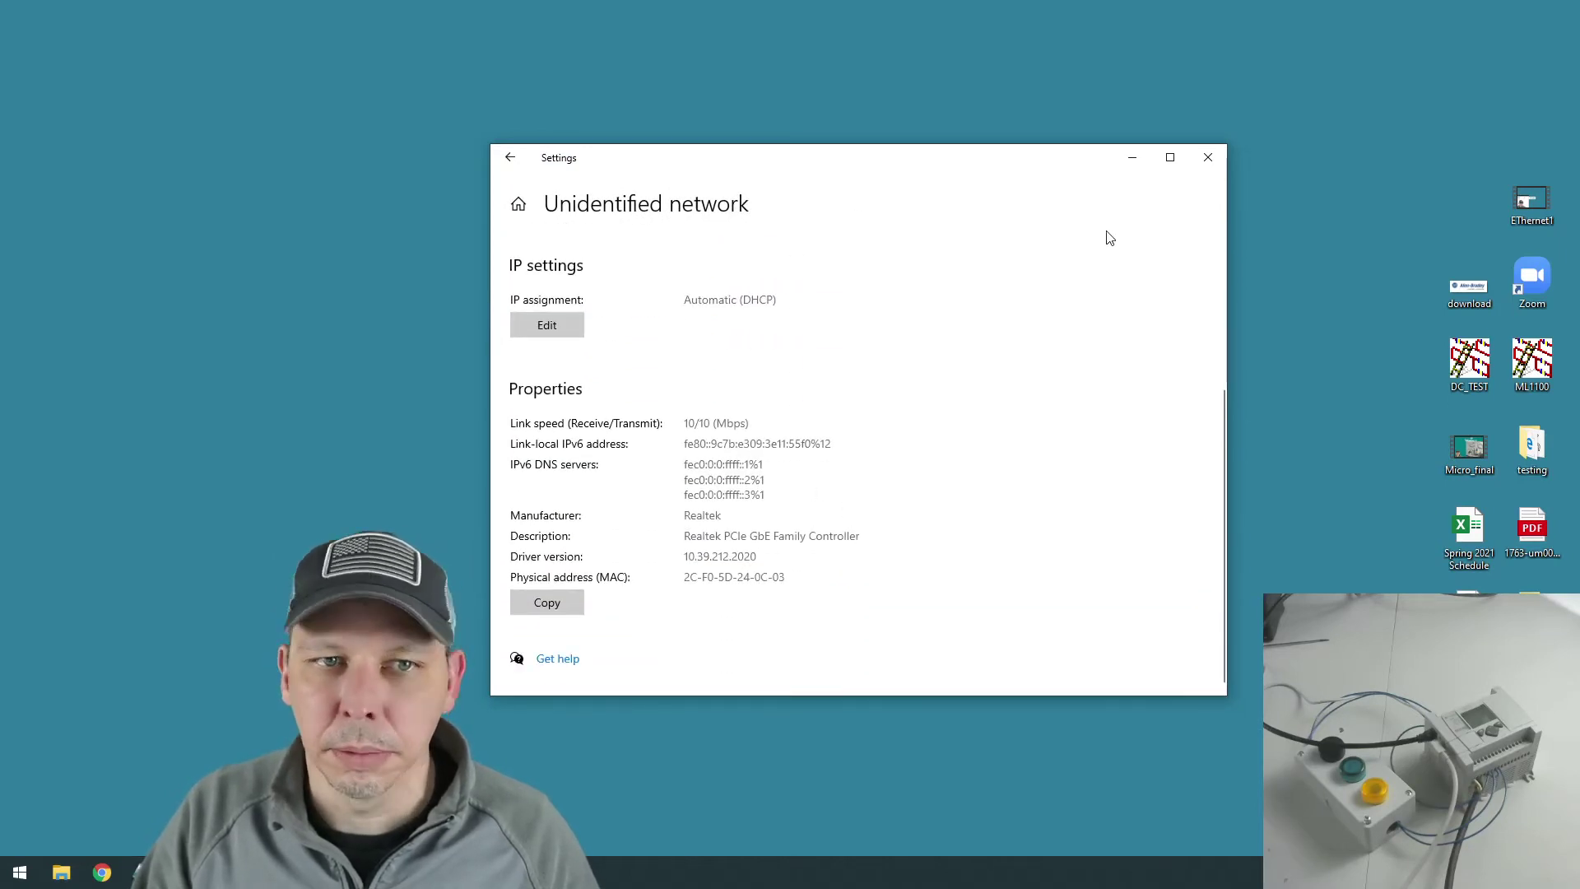
left_click(510, 158)
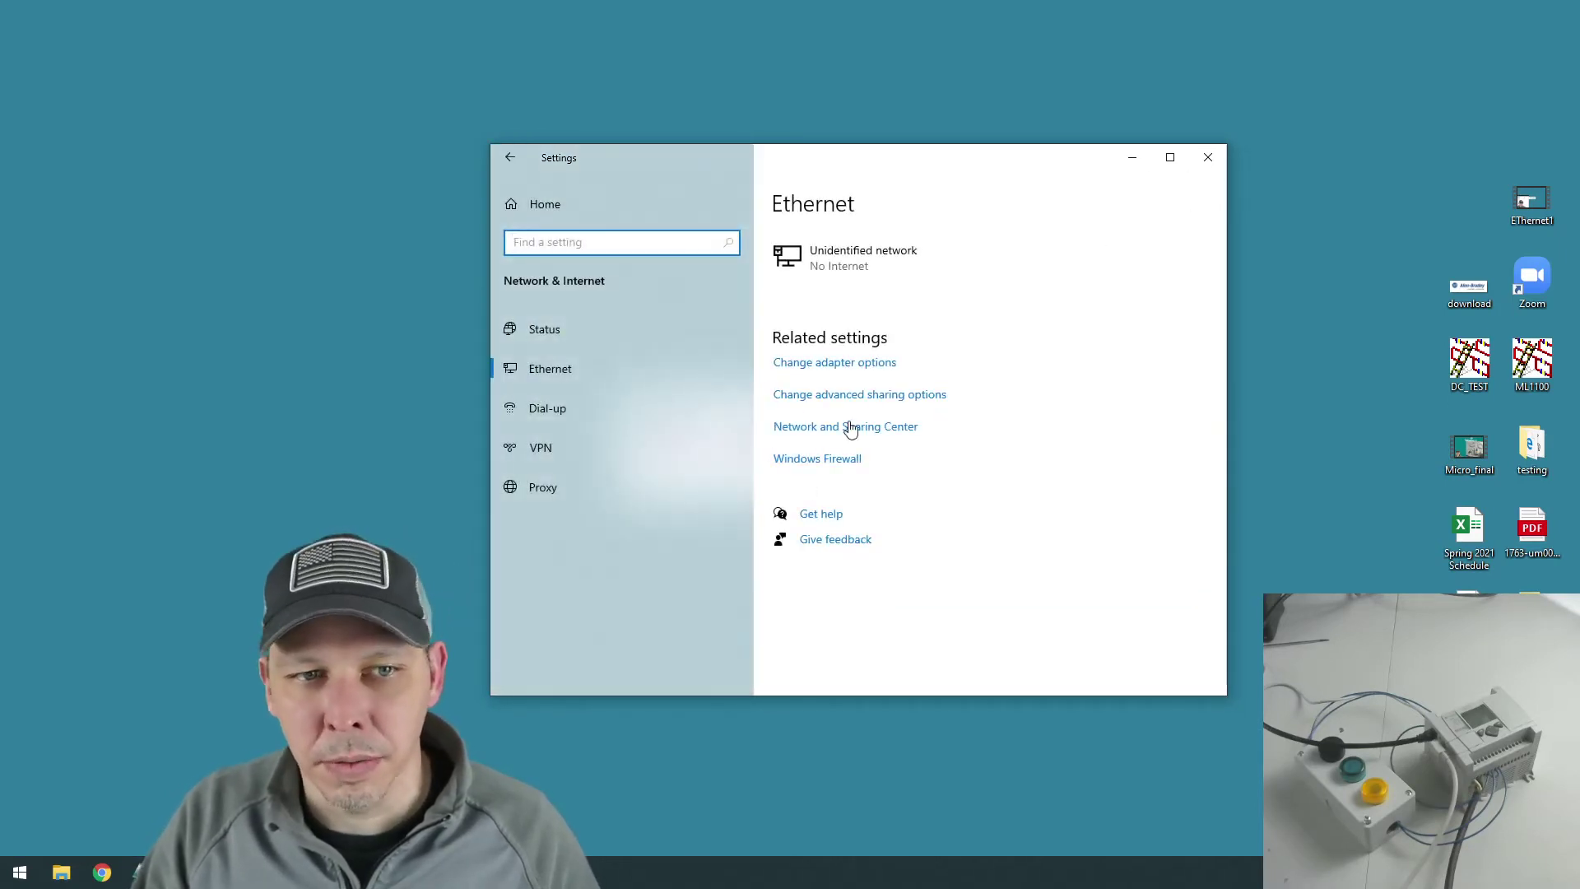
- Open the Ethernet adapter's properties from the adapter options and look through the items the connection uses
left_click(890, 367)
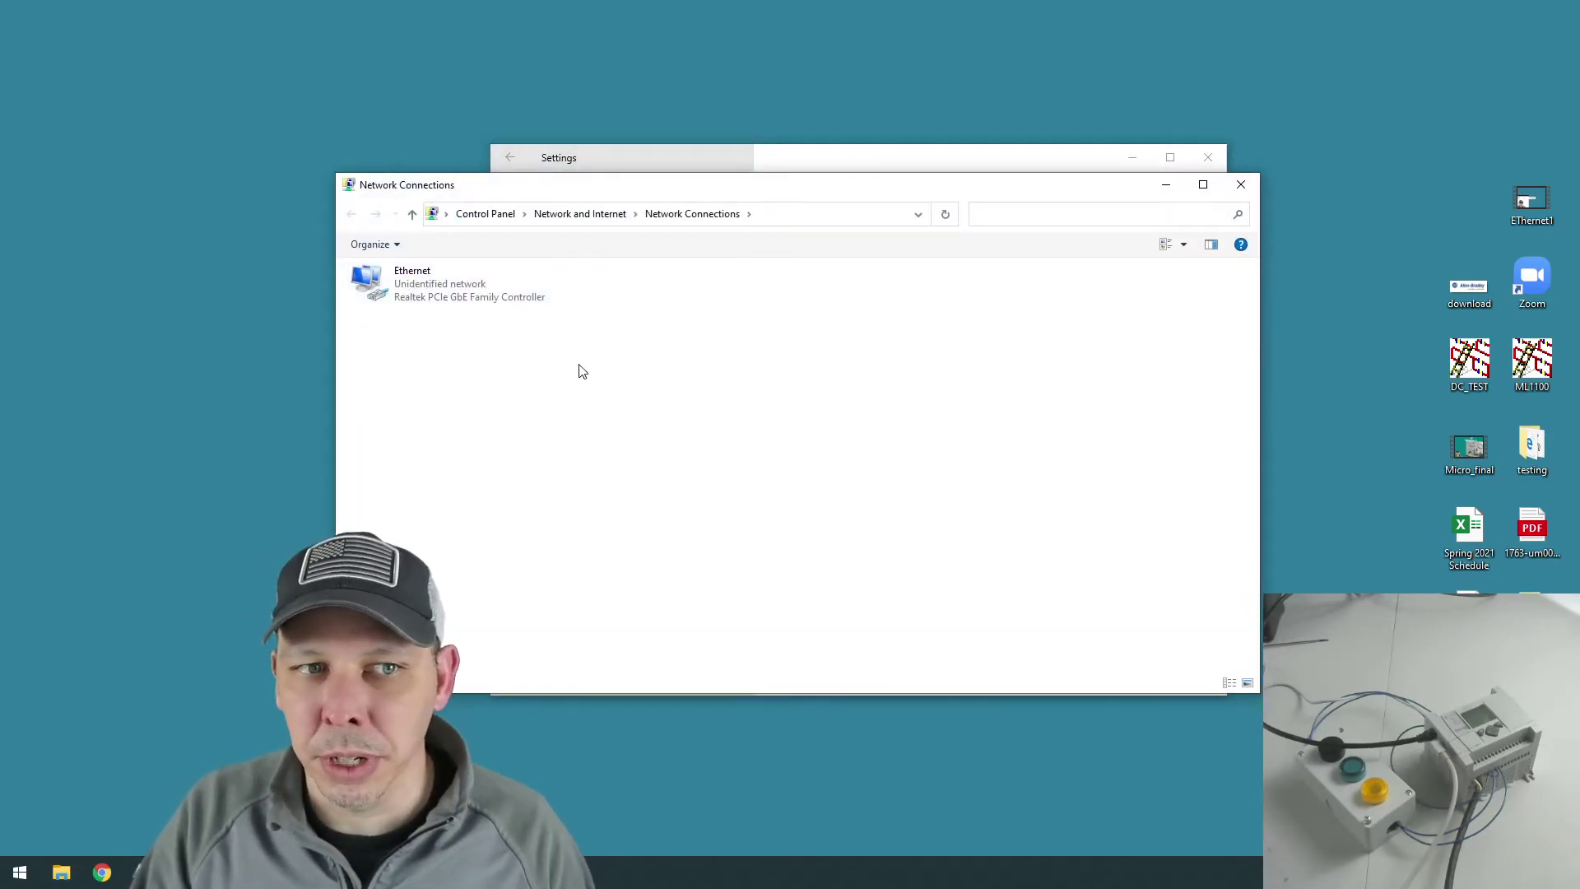
double_click(422, 290)
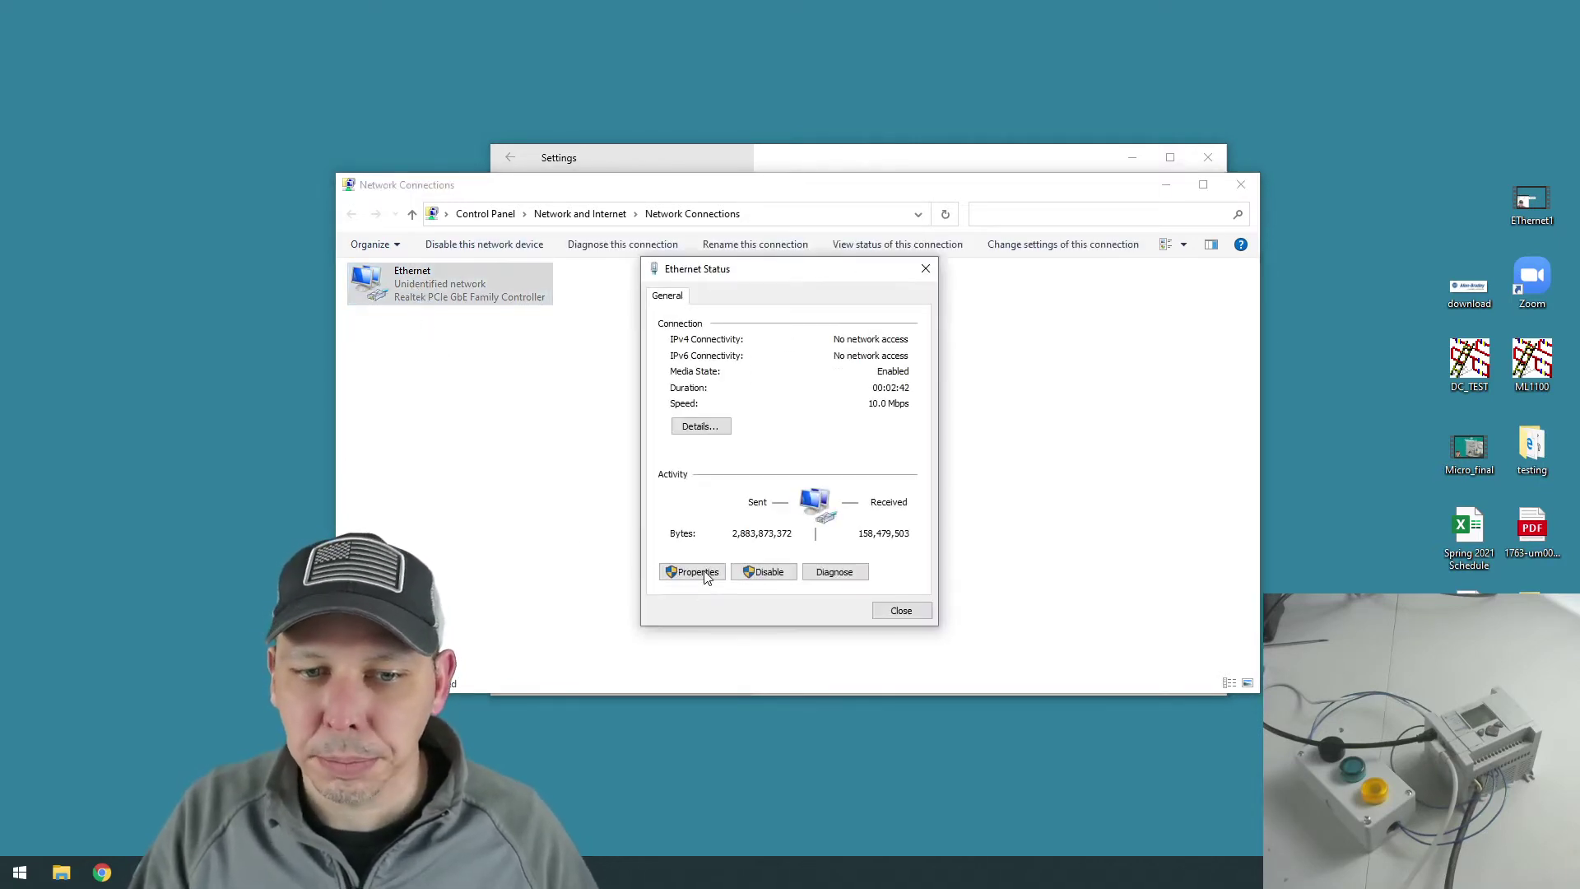
left_click(698, 573)
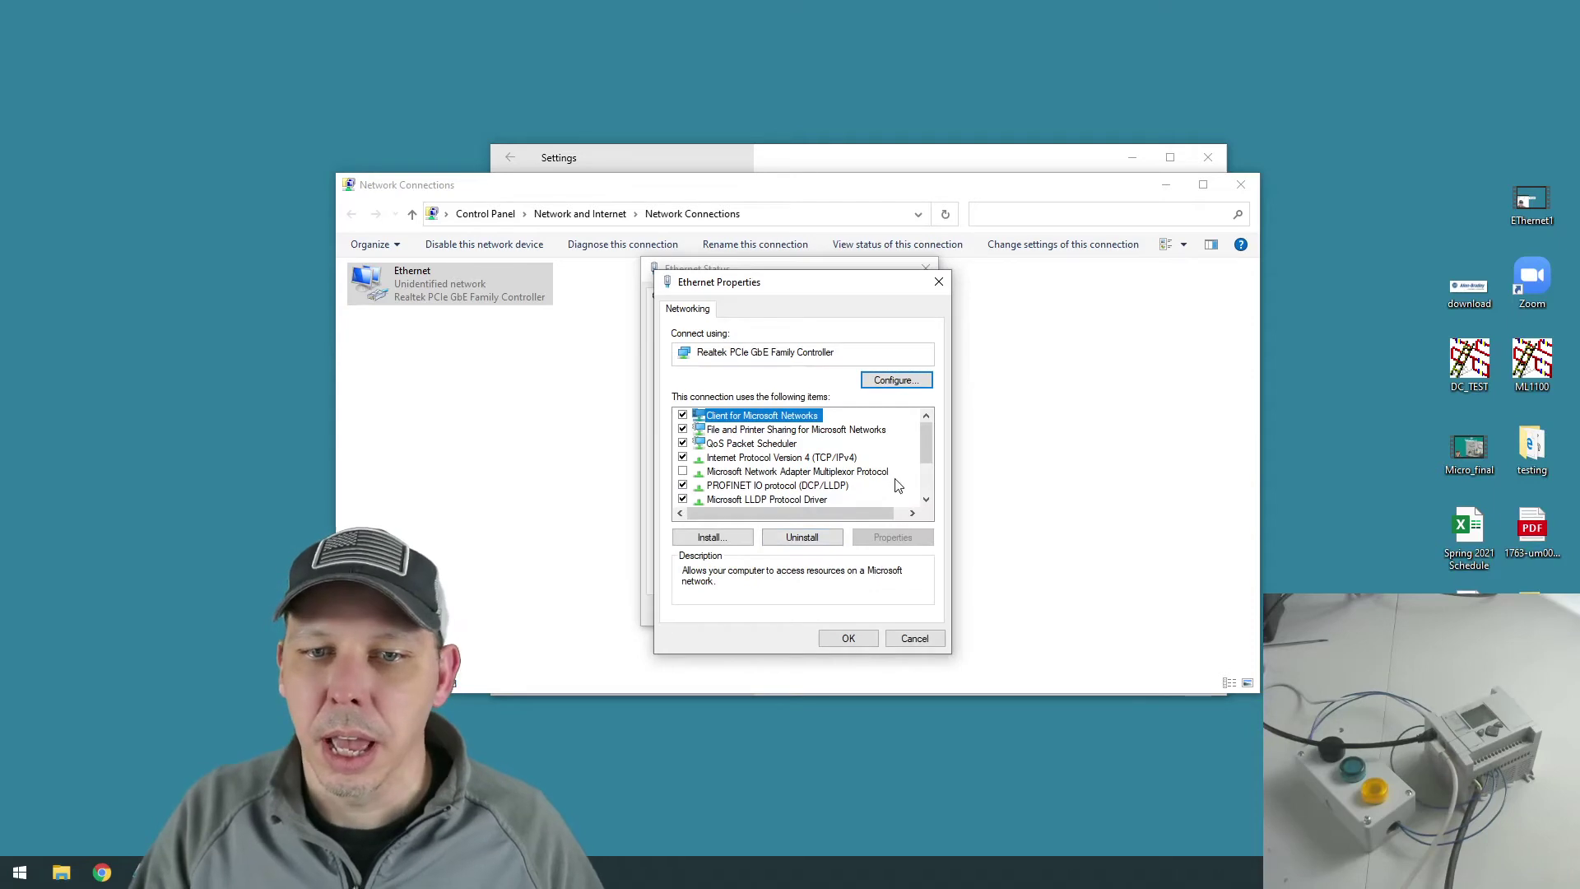
scroll(924, 453, "down", 2)
scroll(917, 430, "up", 2)
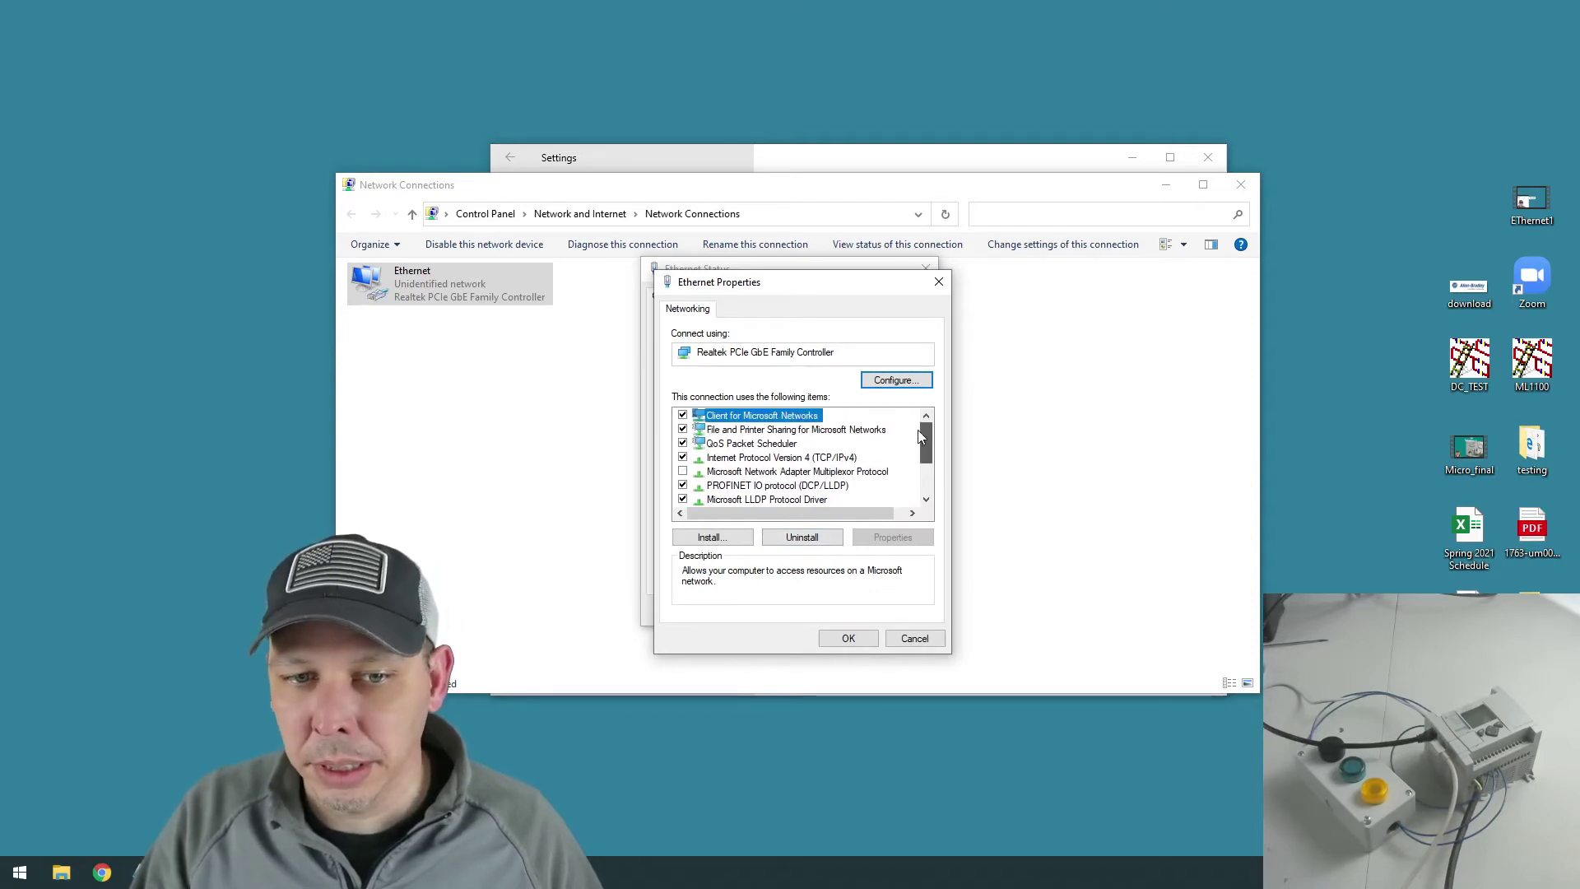
scroll(926, 481, "down", 1)
scroll(924, 482, "down", 1)
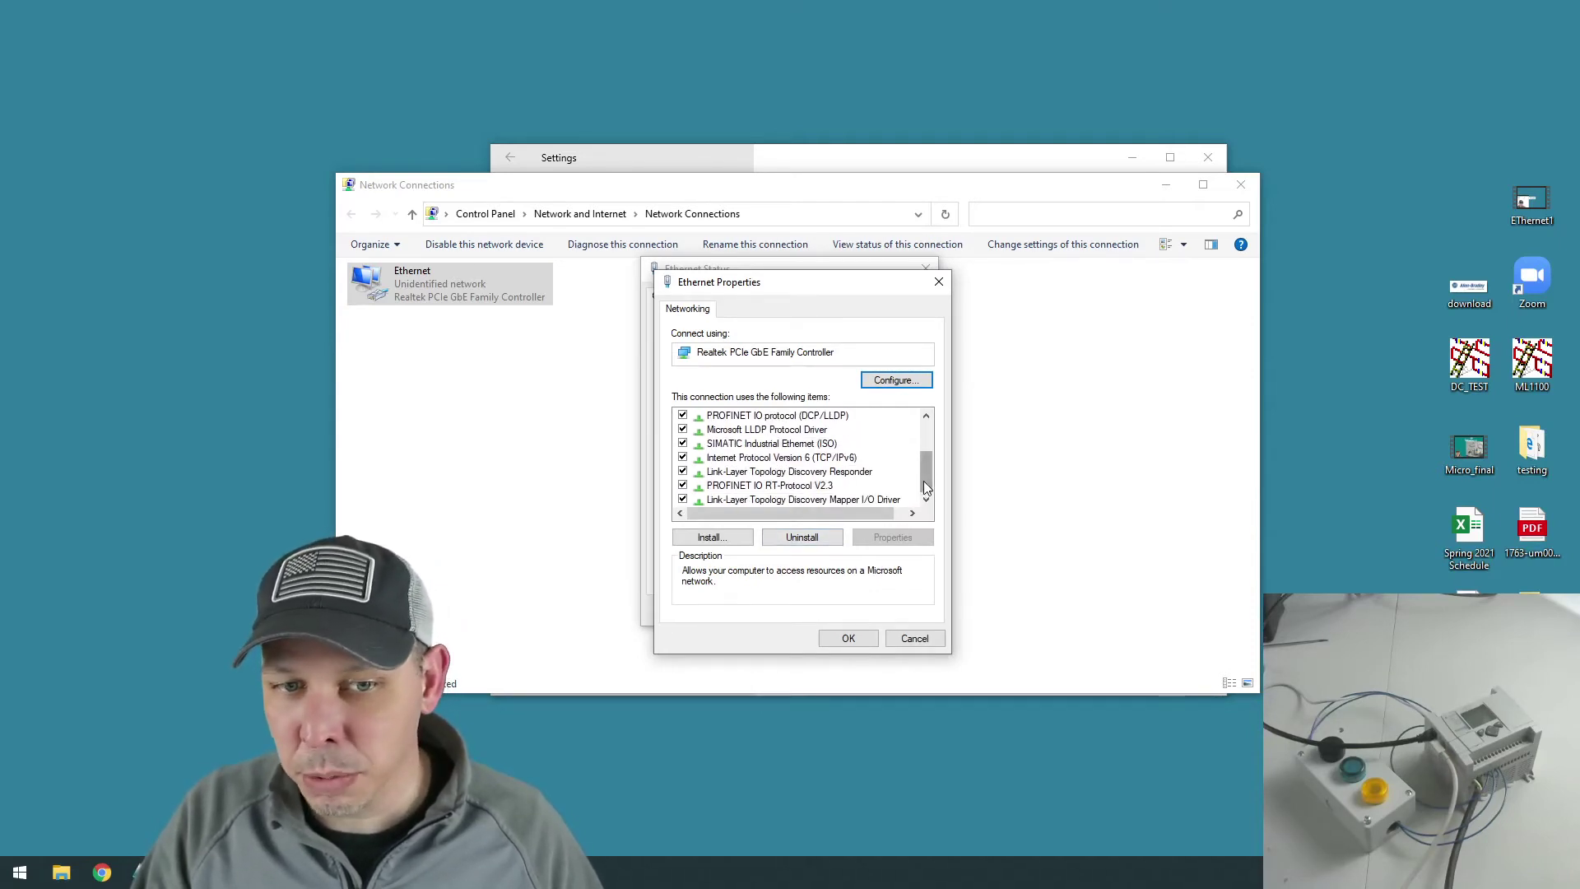
scroll(923, 460, "up", 2)
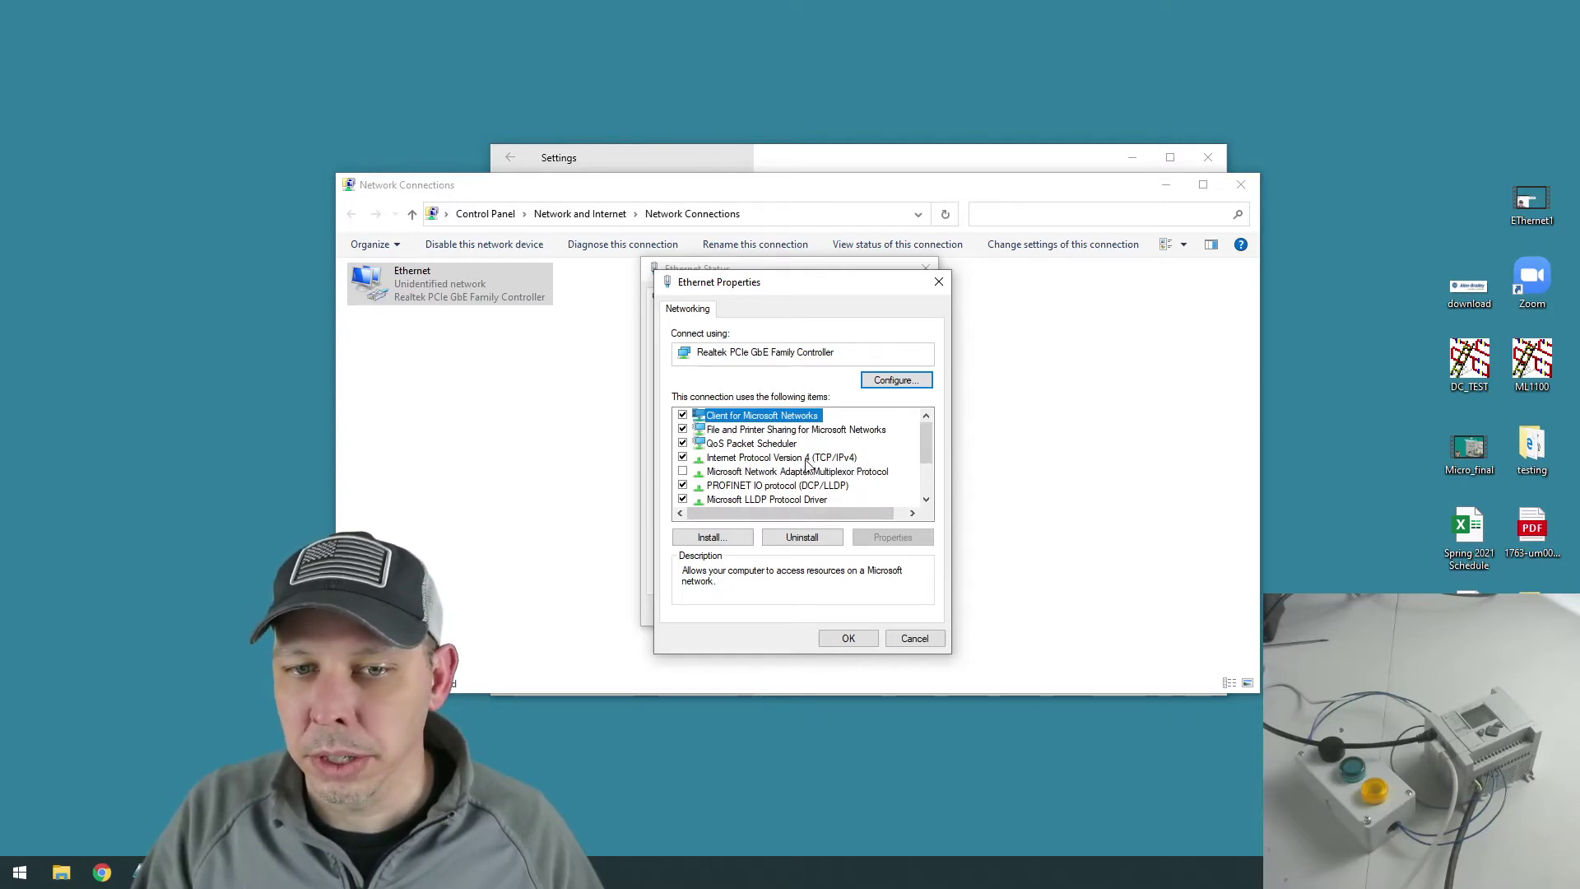
- Assign the adapter's IPv4 a static IP address of 192.168.10.10 with subnet mask 255.255.255.0, and close all network windows
left_click(746, 459)
left_click(893, 537)
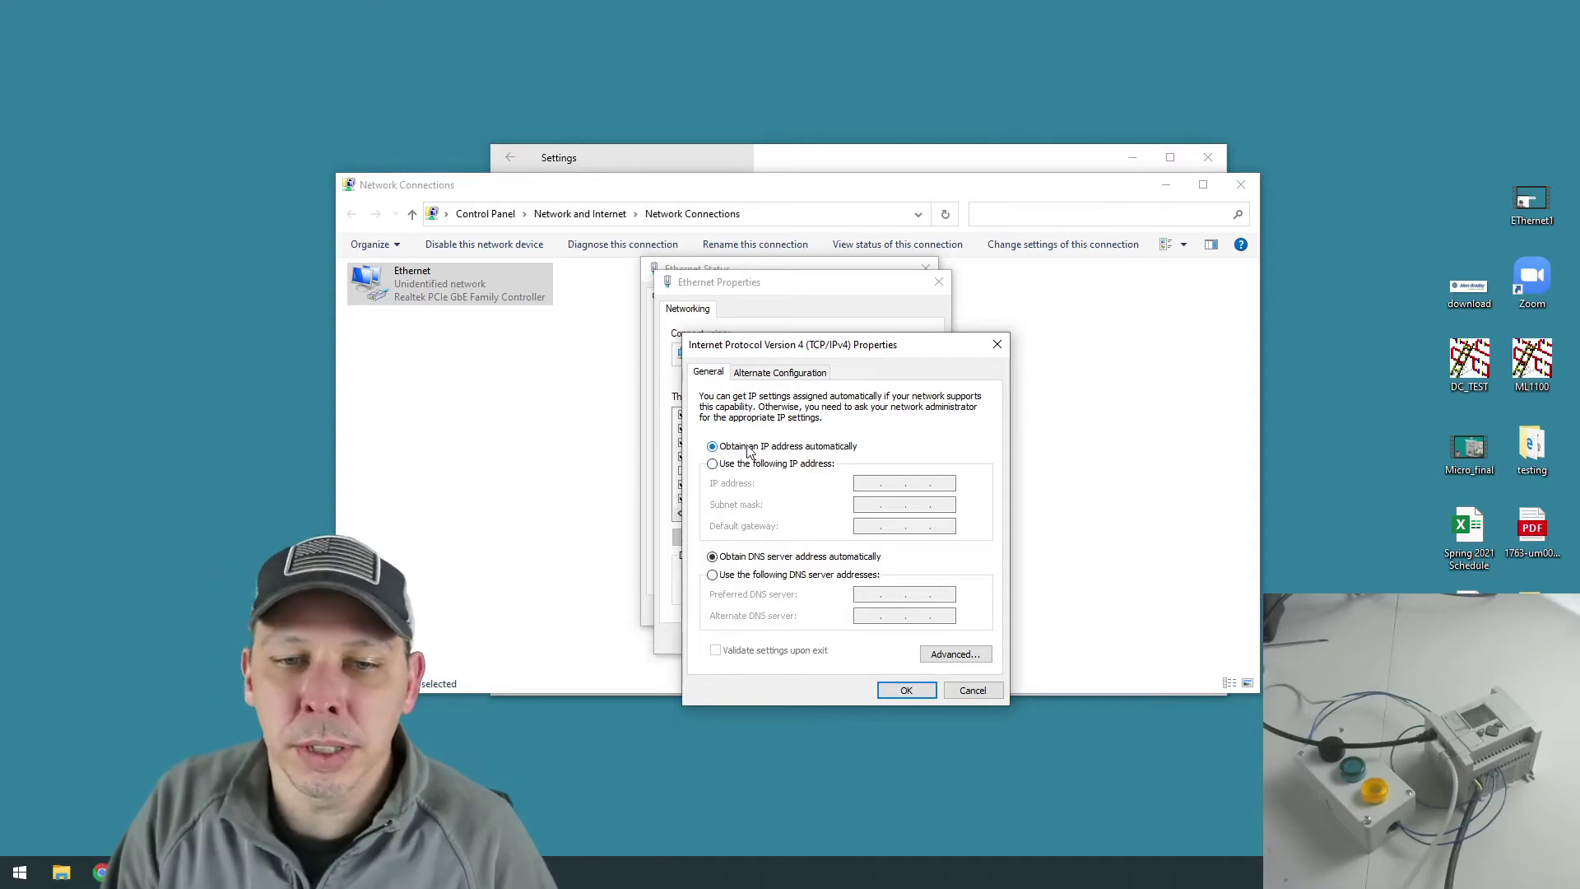
left_click(713, 465)
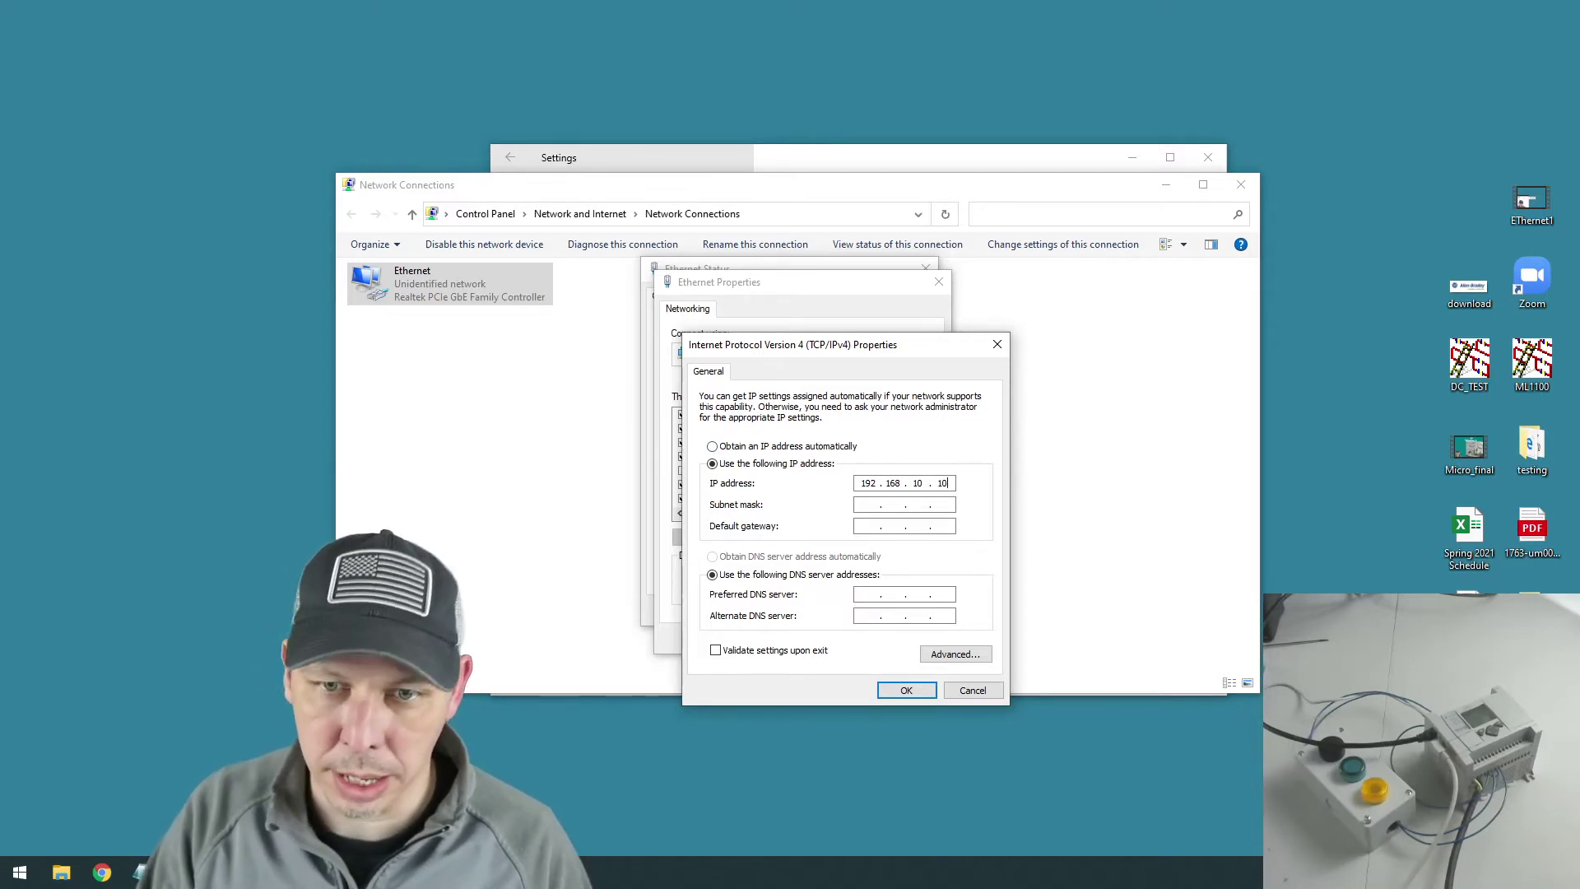
left_click(871, 504)
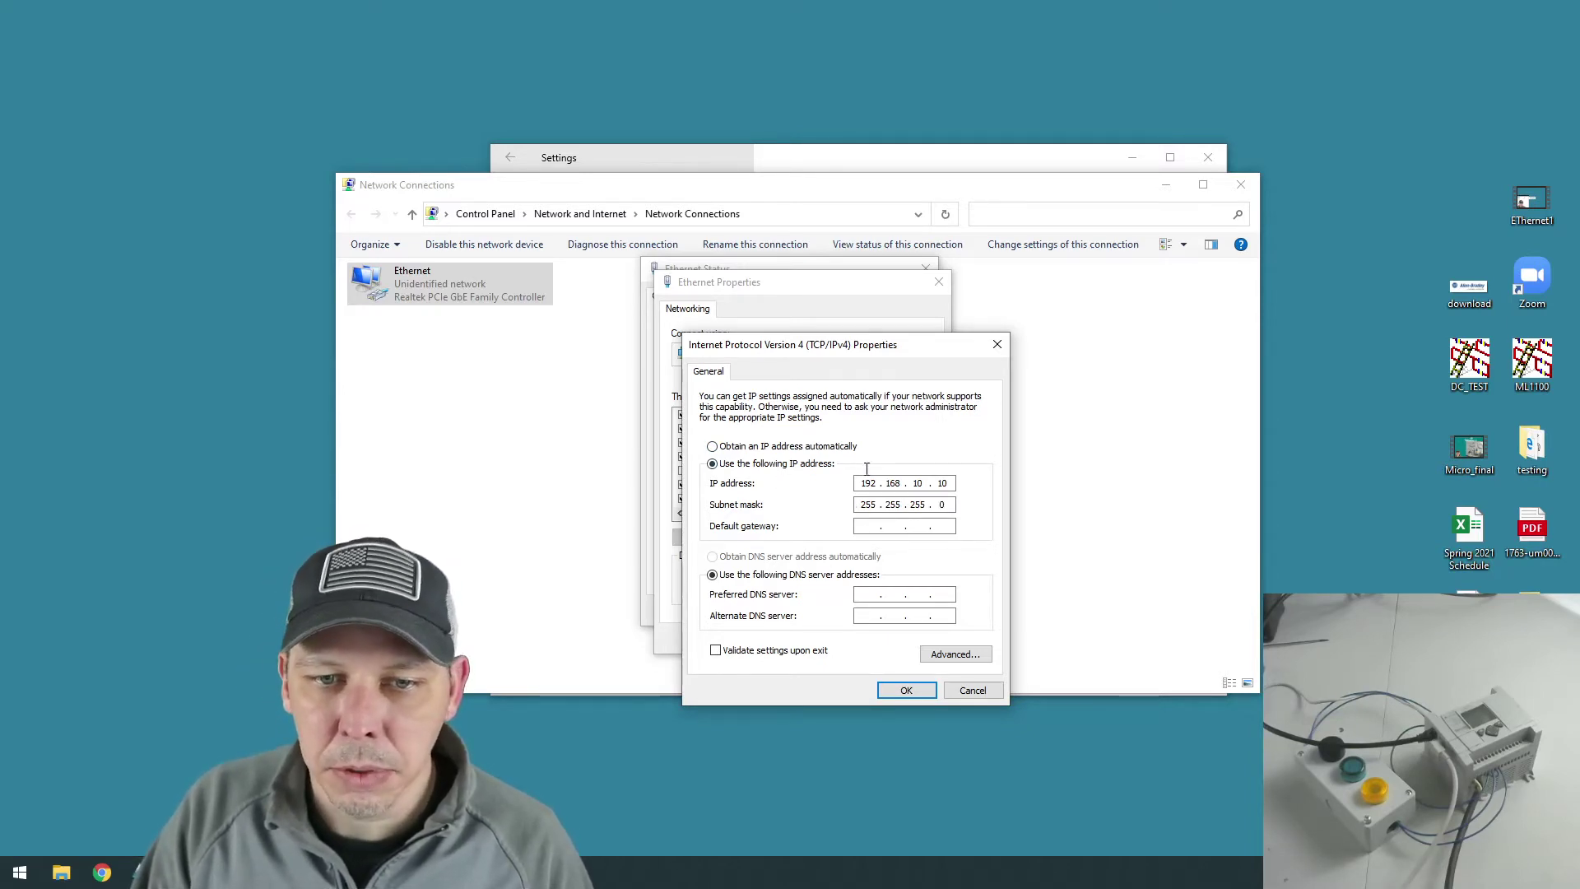
left_click(863, 525)
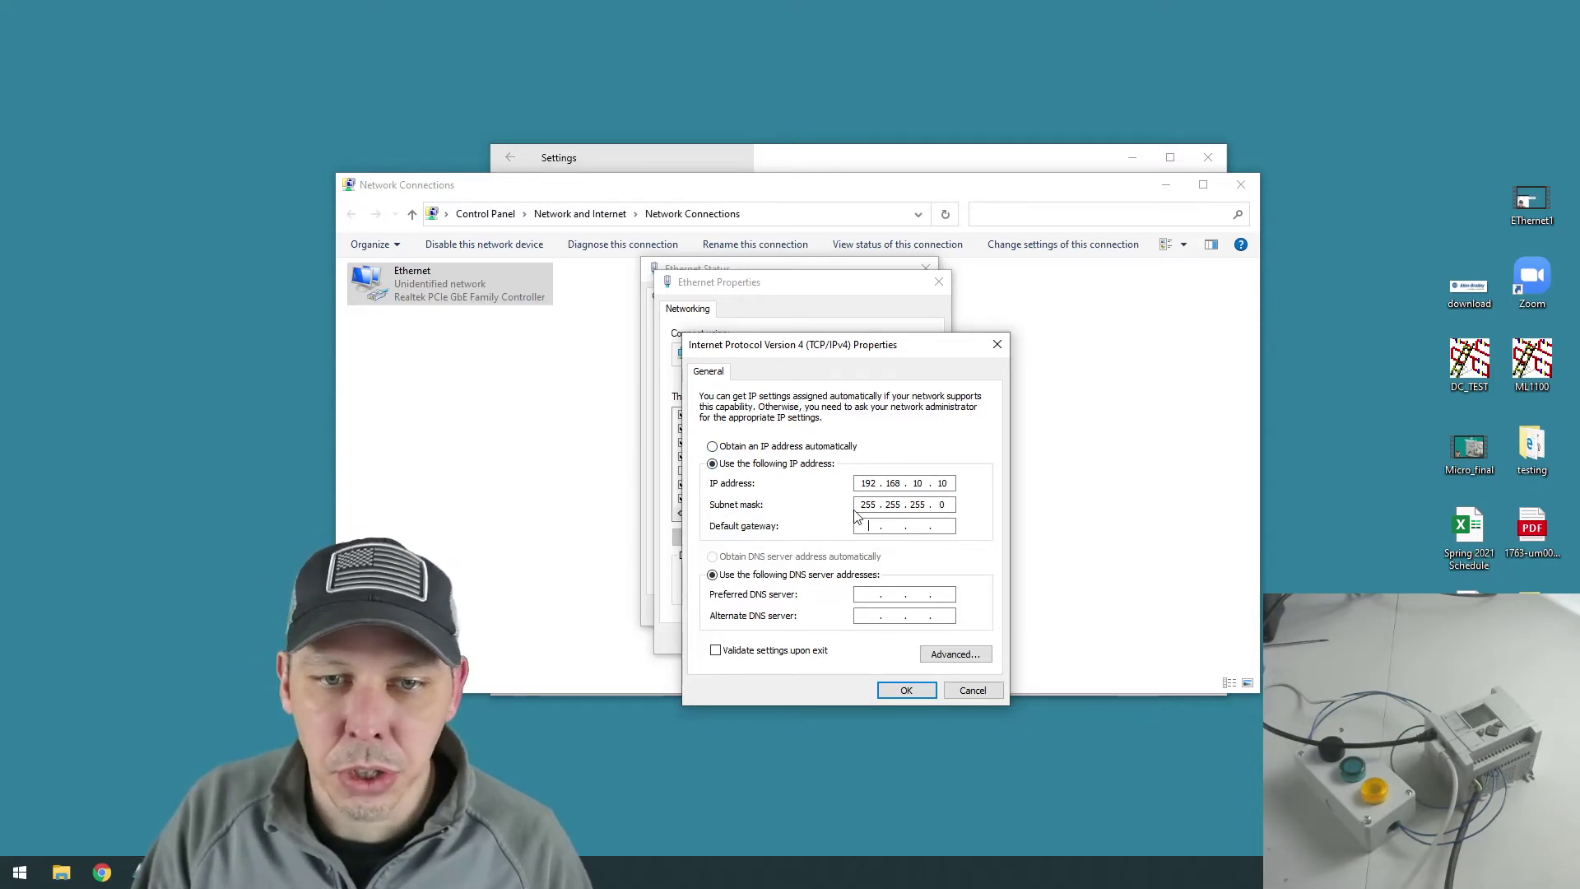
left_click(910, 691)
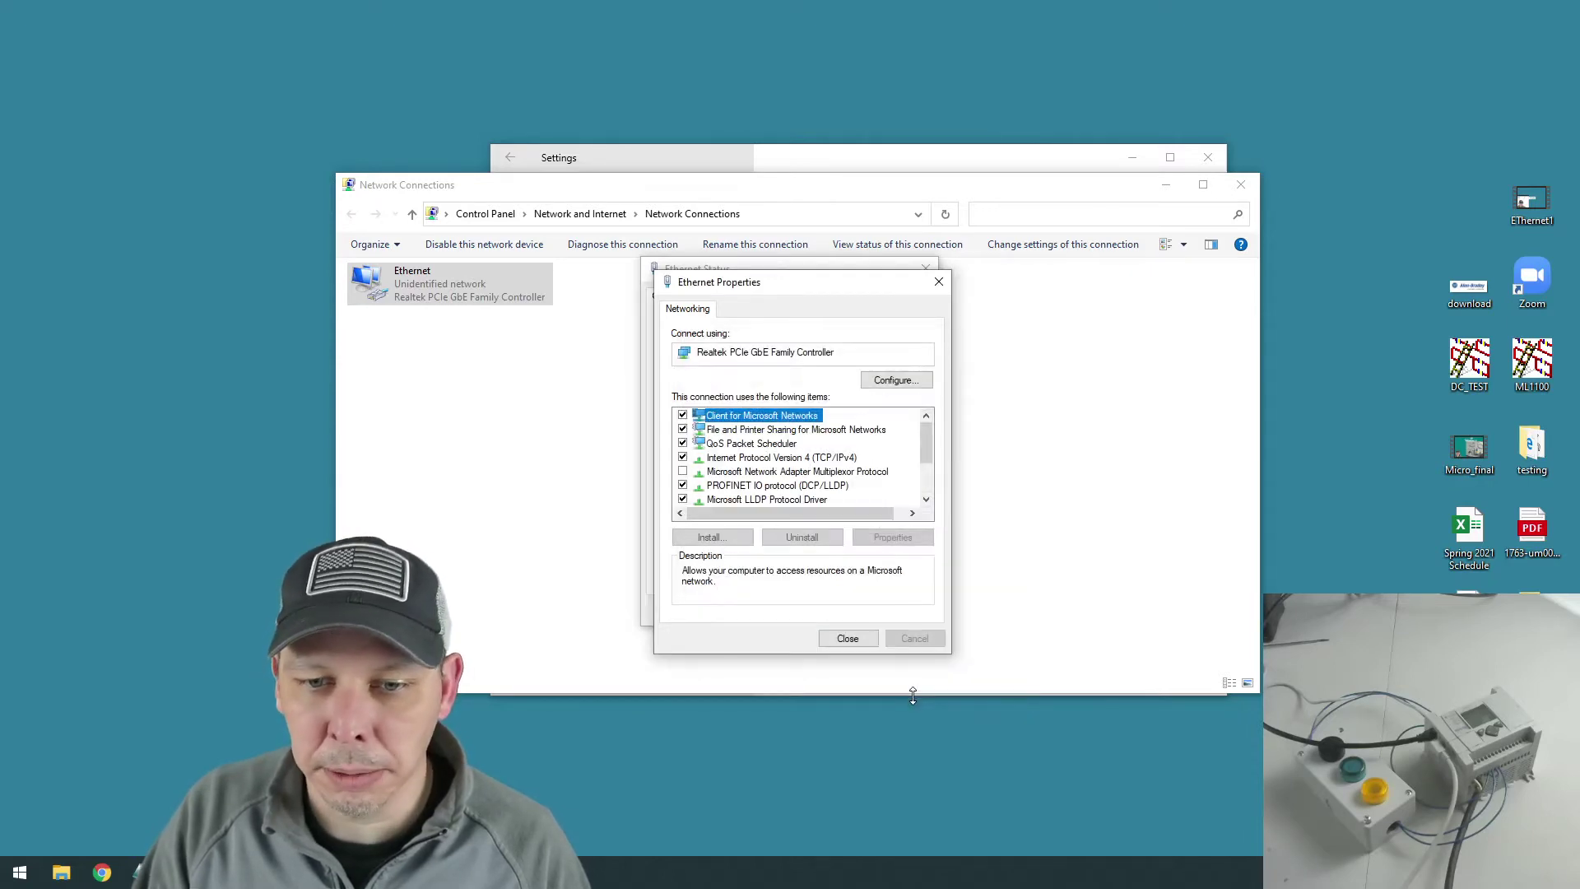
left_click(856, 641)
left_click(899, 611)
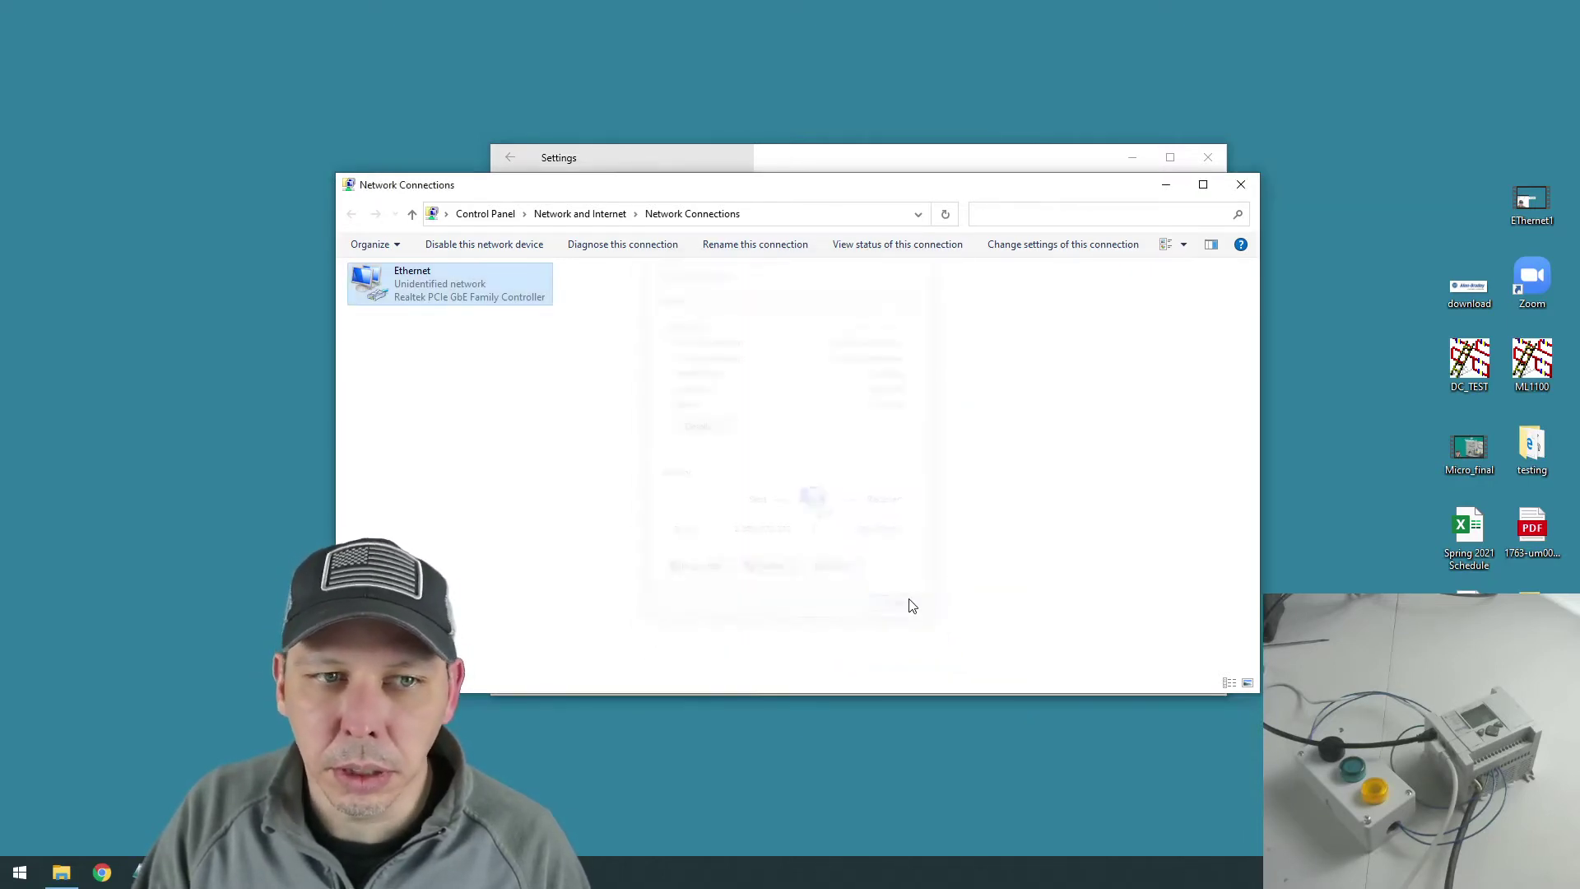
left_click(1240, 185)
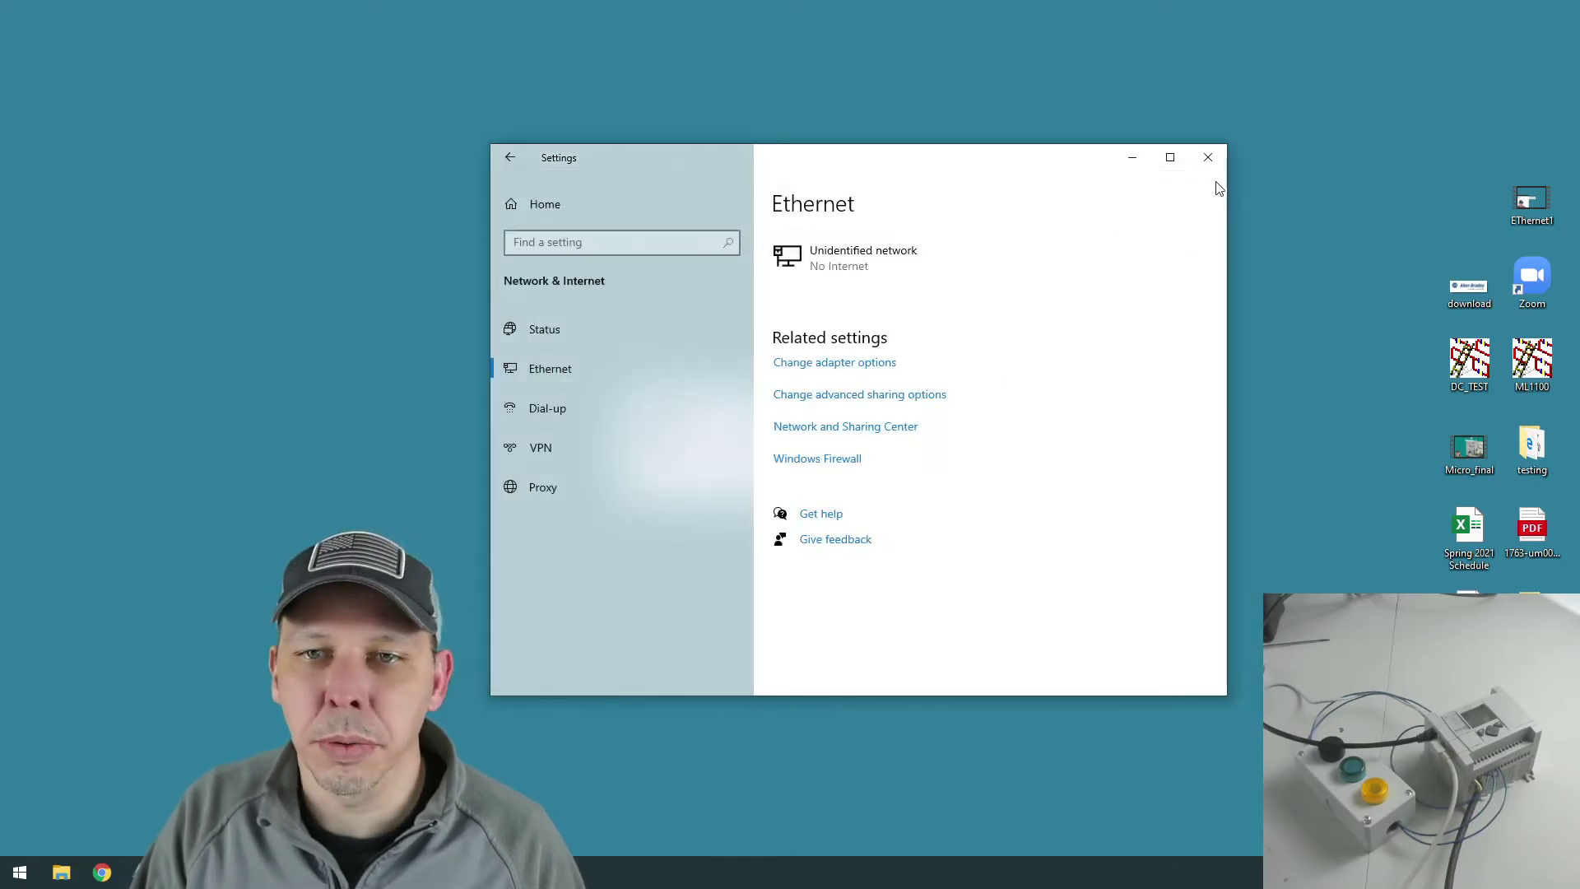
left_click(1207, 158)
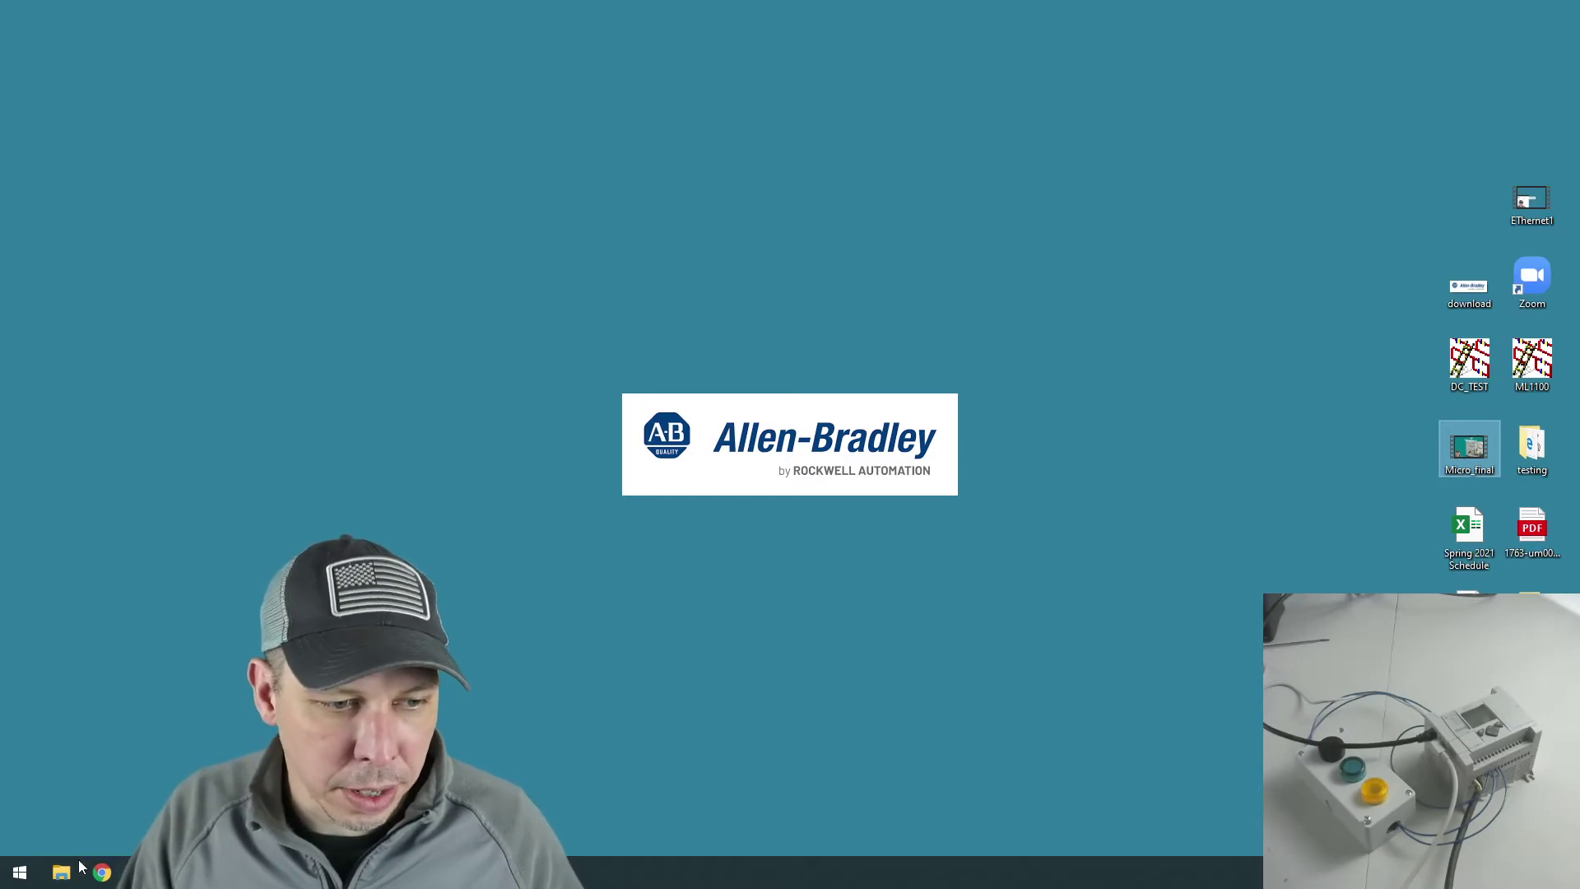
- Open Command Prompt and run ipconfig to check the computer's Ethernet IP configuration
left_click(20, 872)
type("cmd")
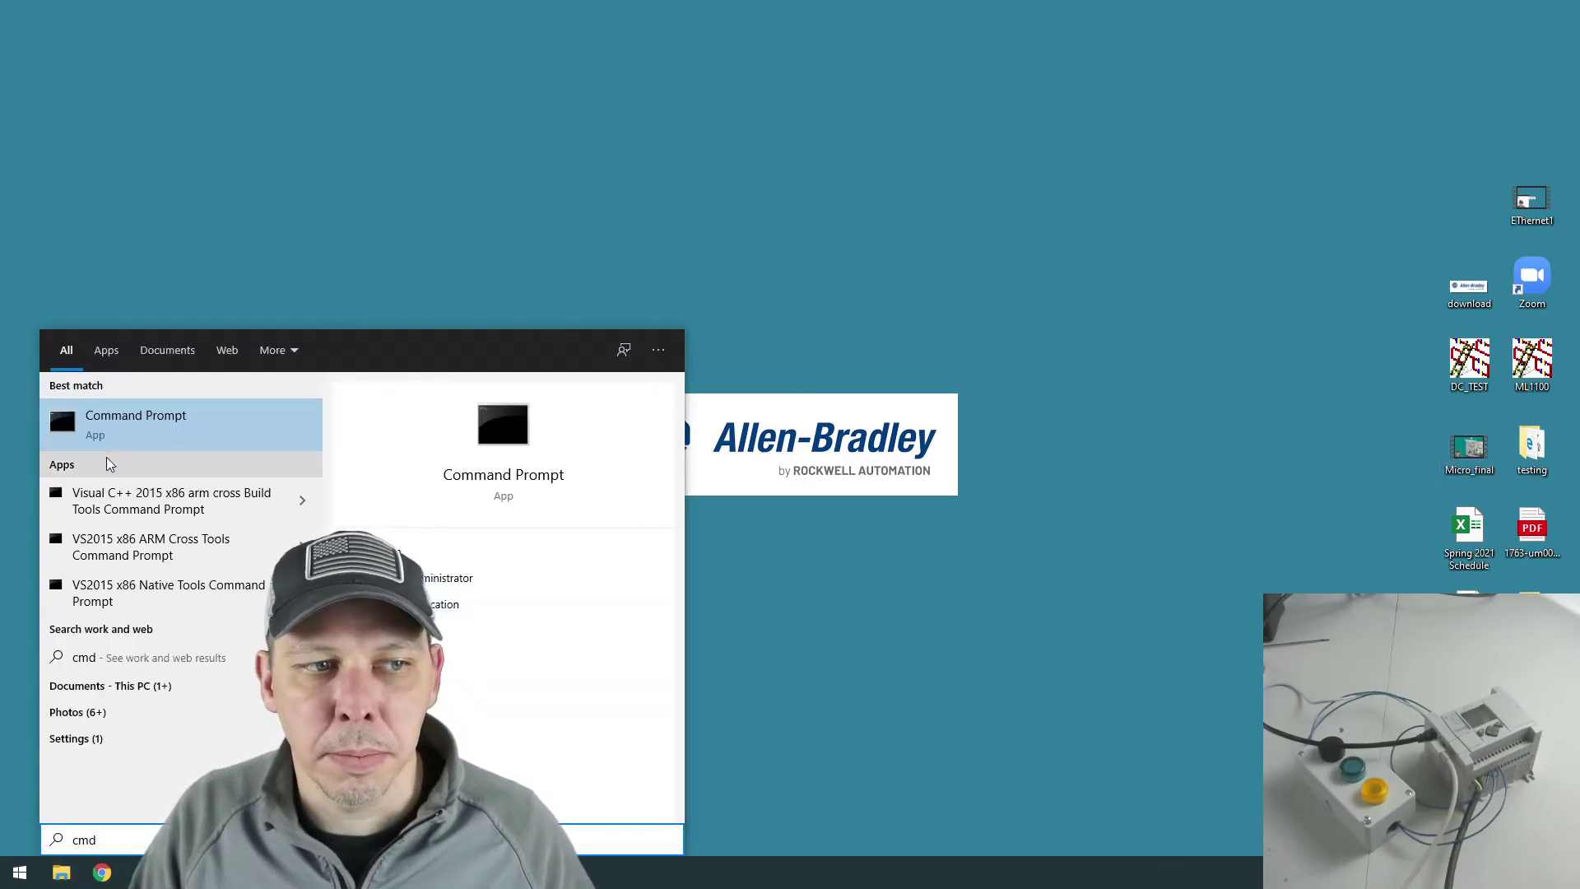
left_click(120, 440)
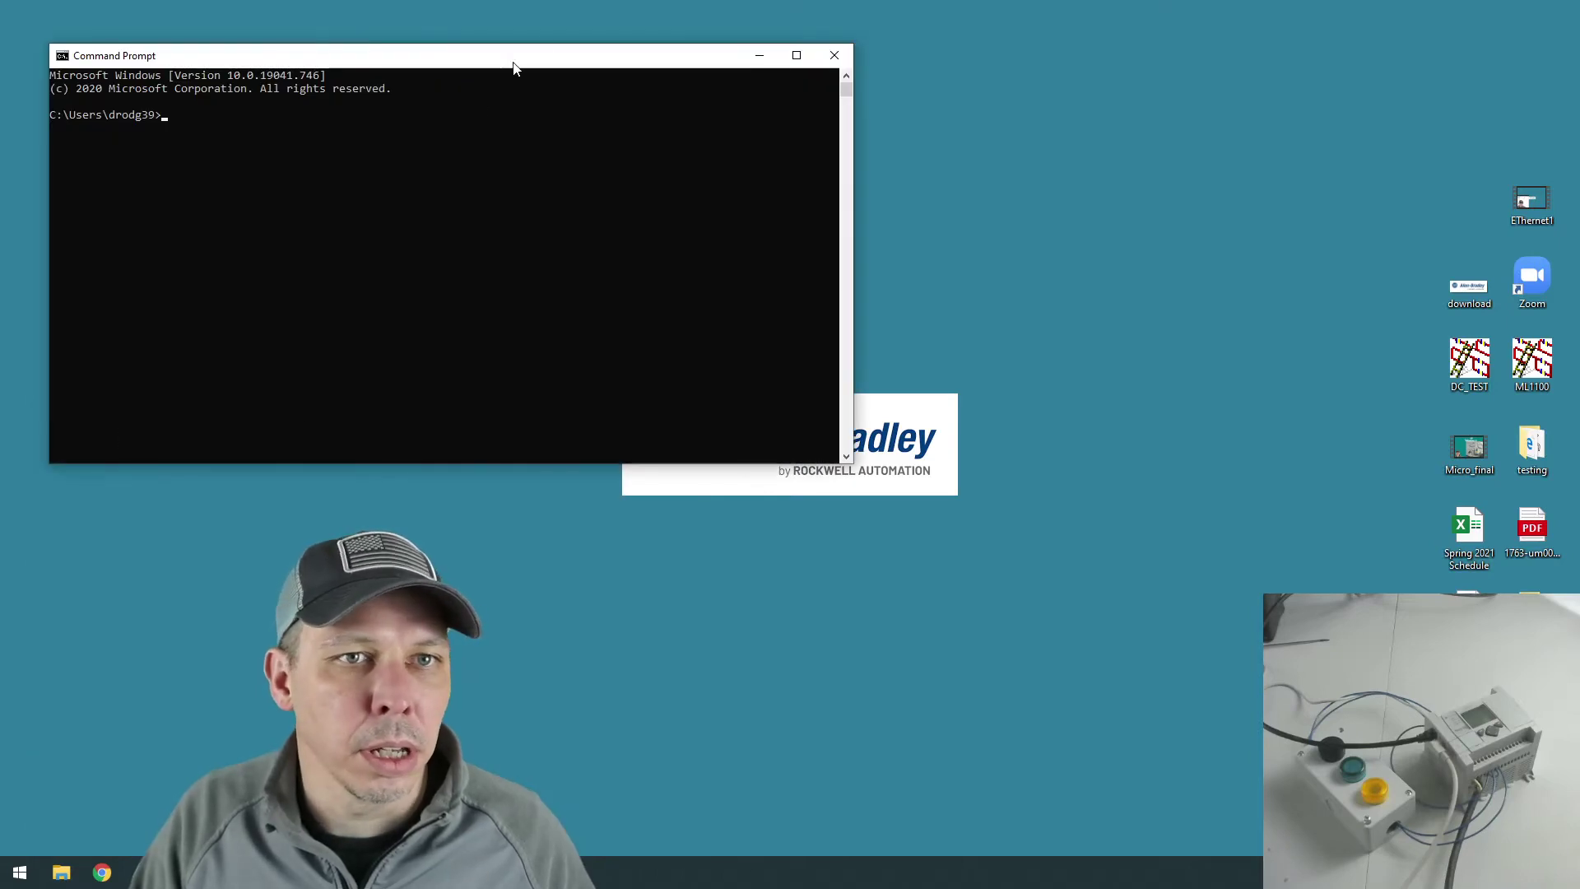
left_click_drag(533, 66, 927, 99)
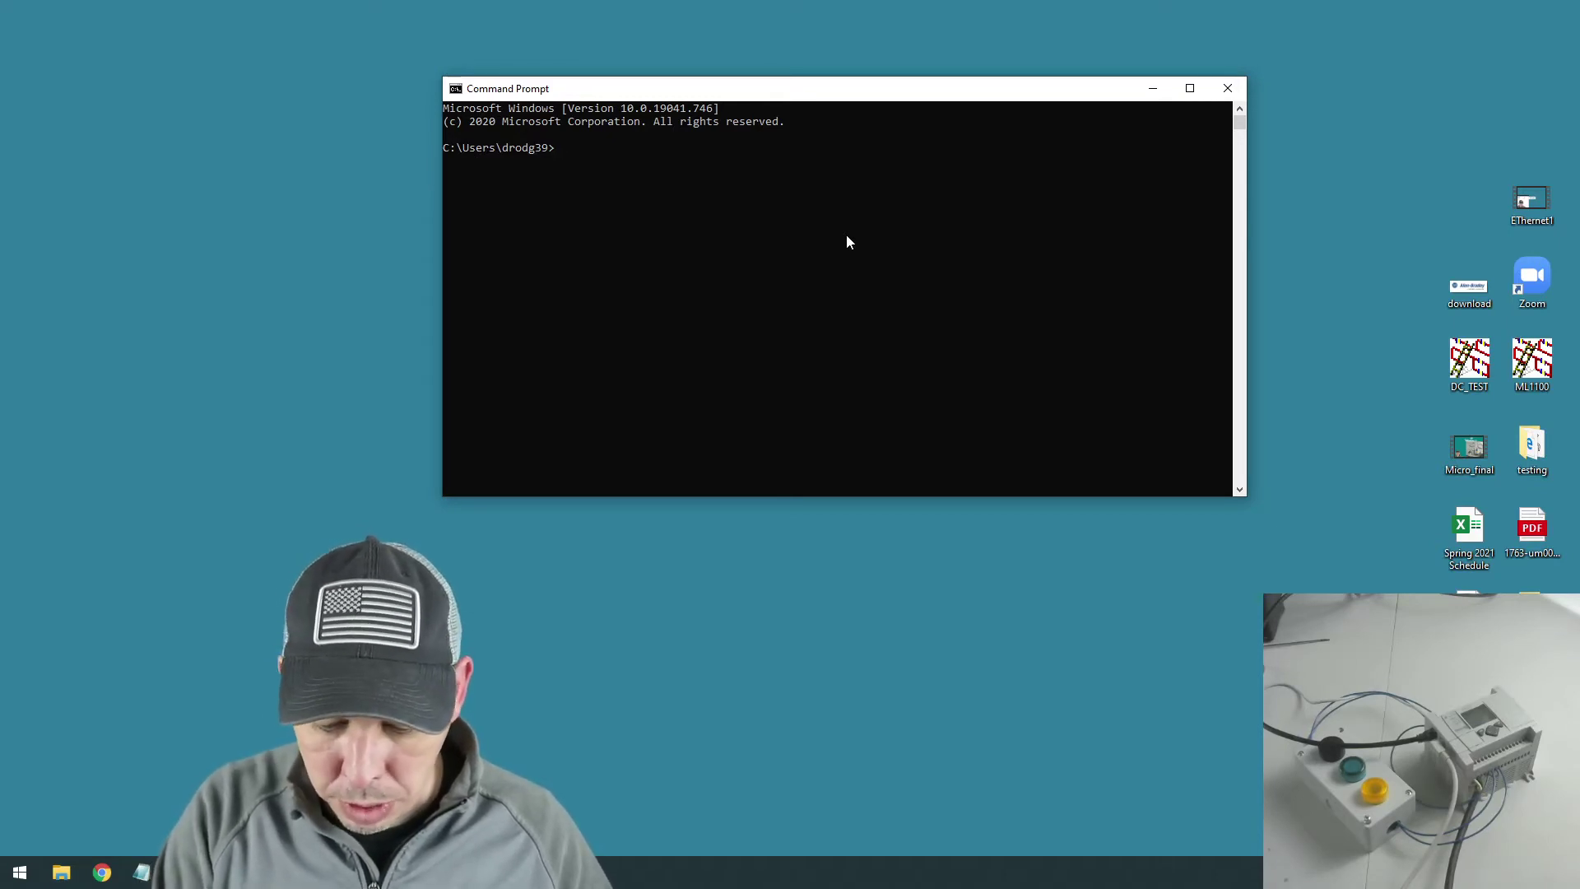
type("con")
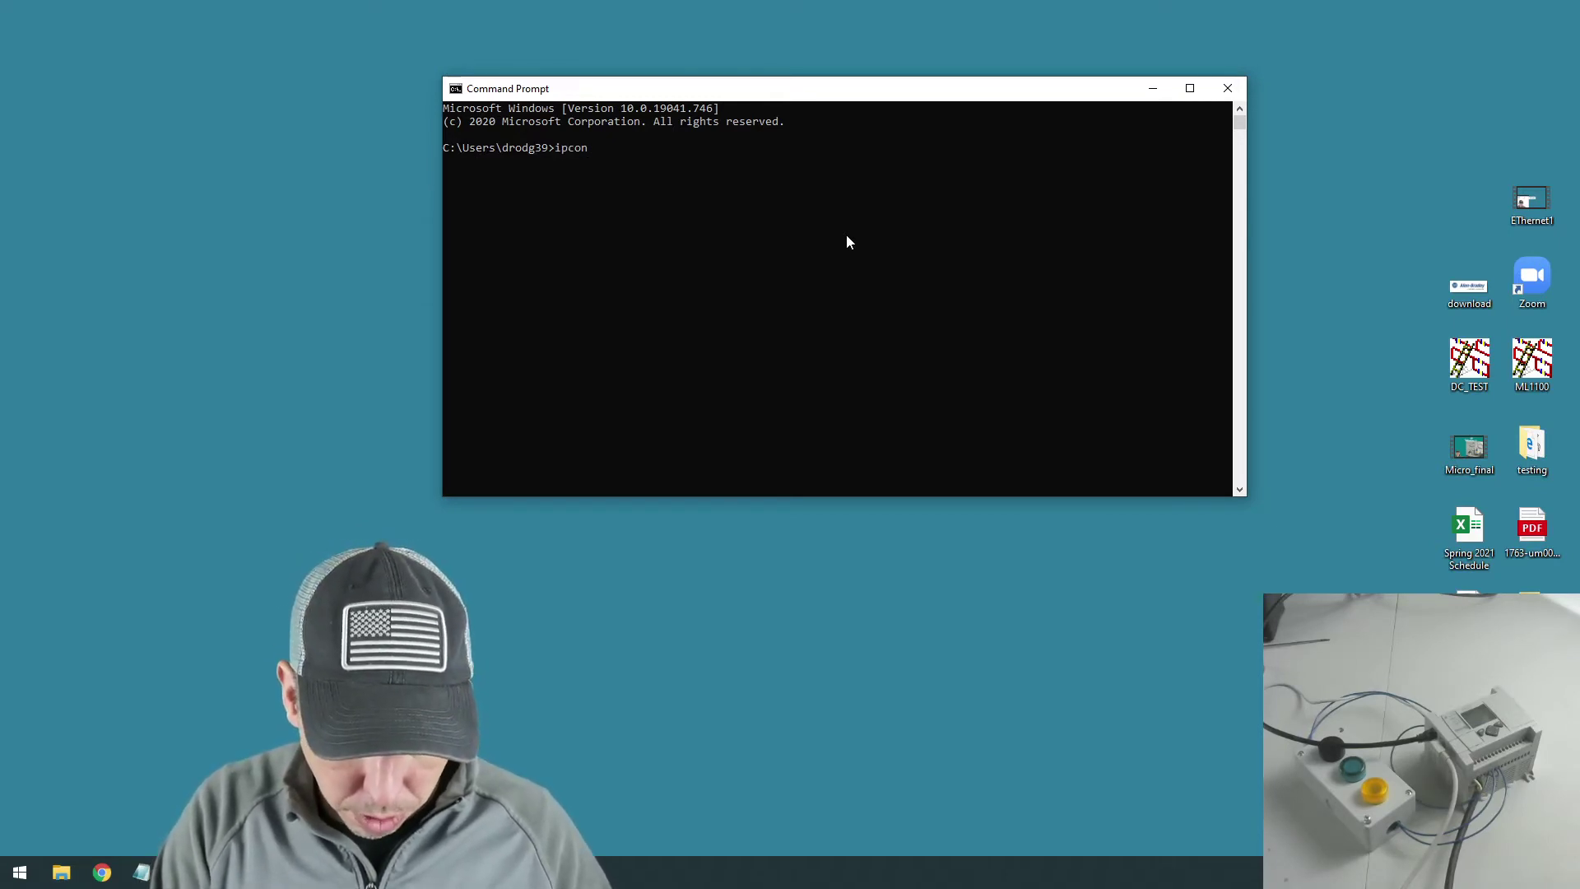
type("fig")
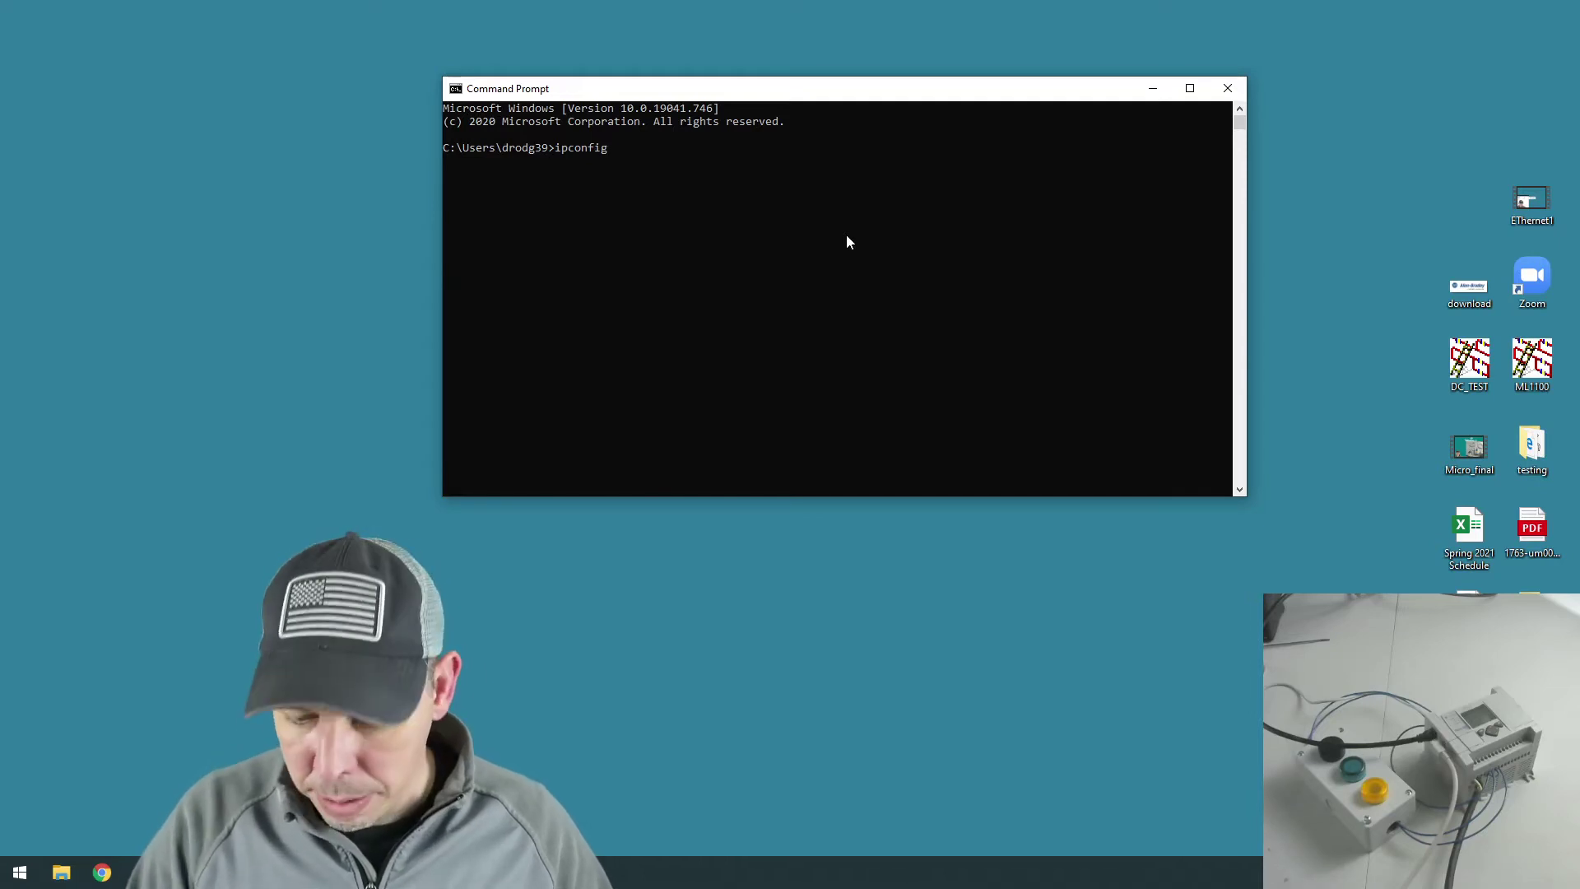
key("Return")
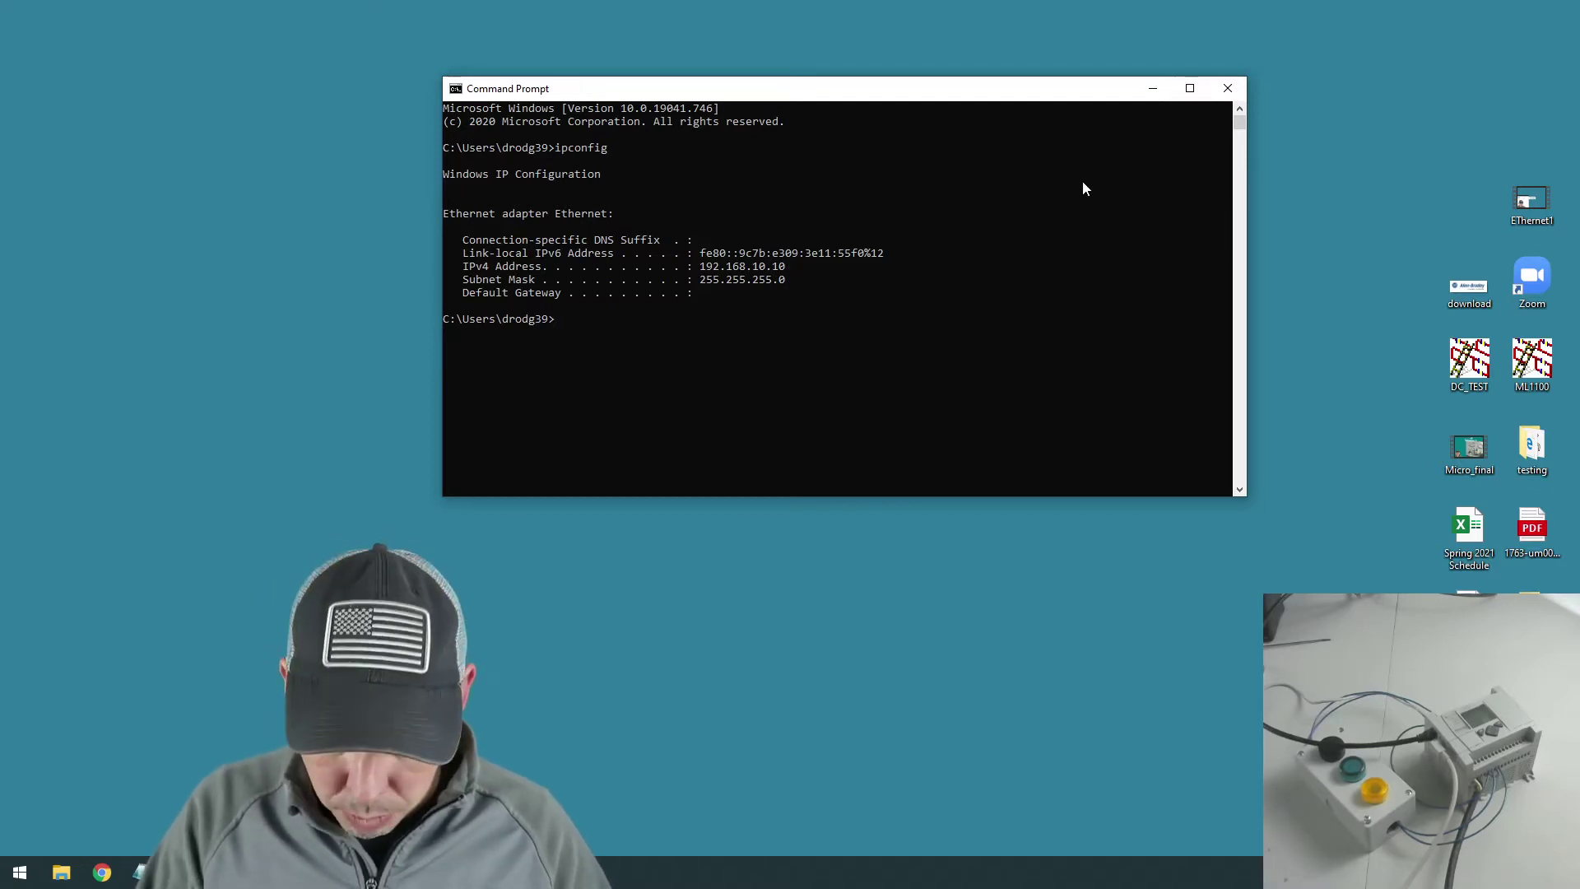
- Ping the controller at 192.168.10.5 to test the Ethernet connection
type("ng")
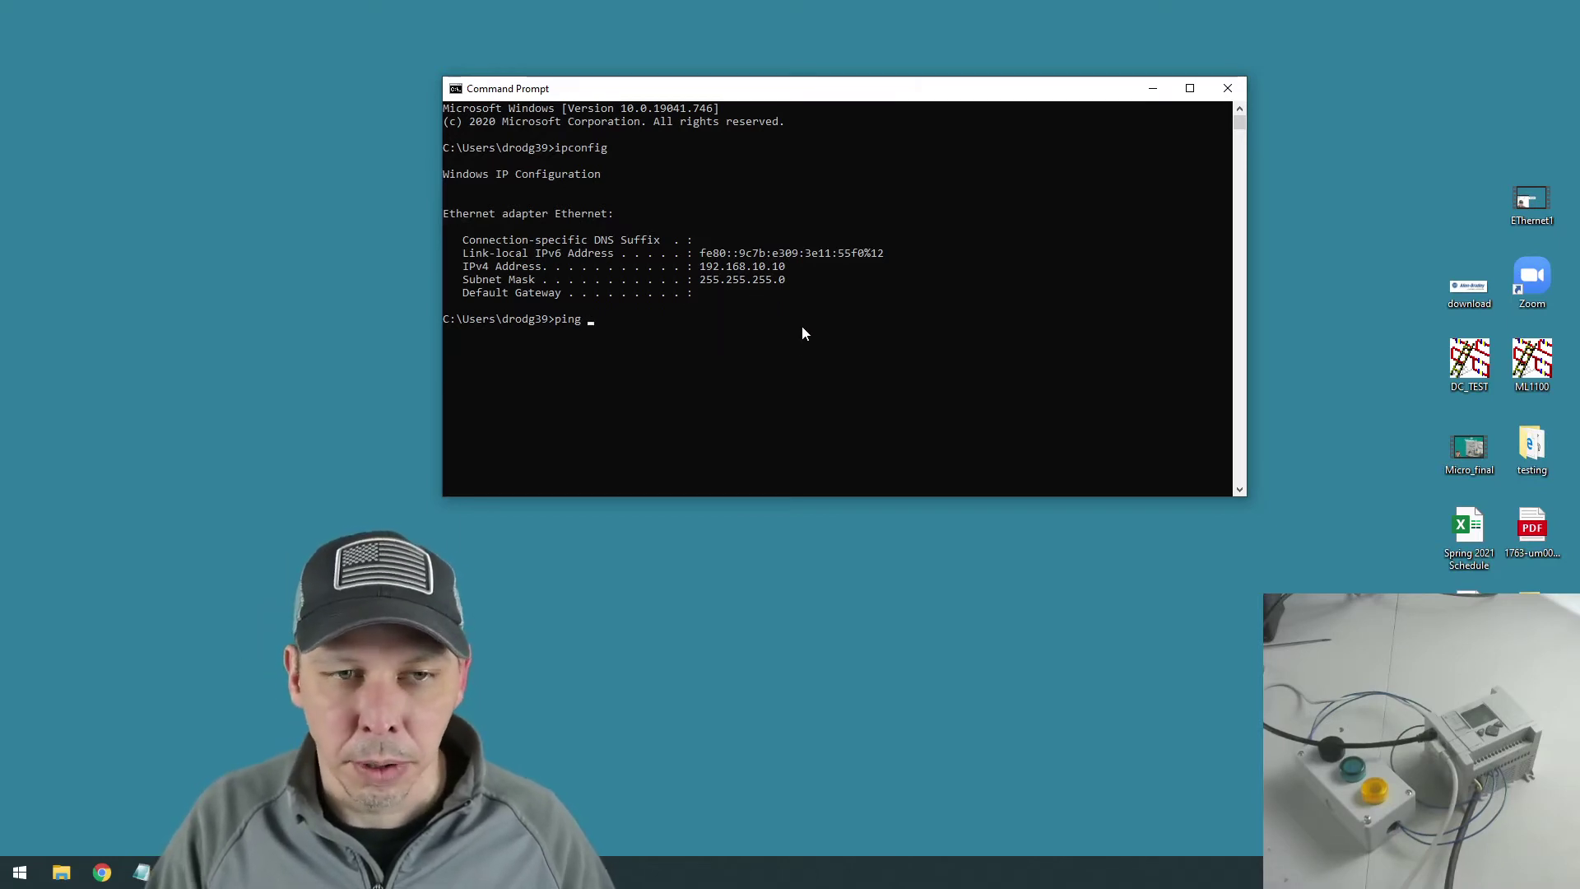
type("192")
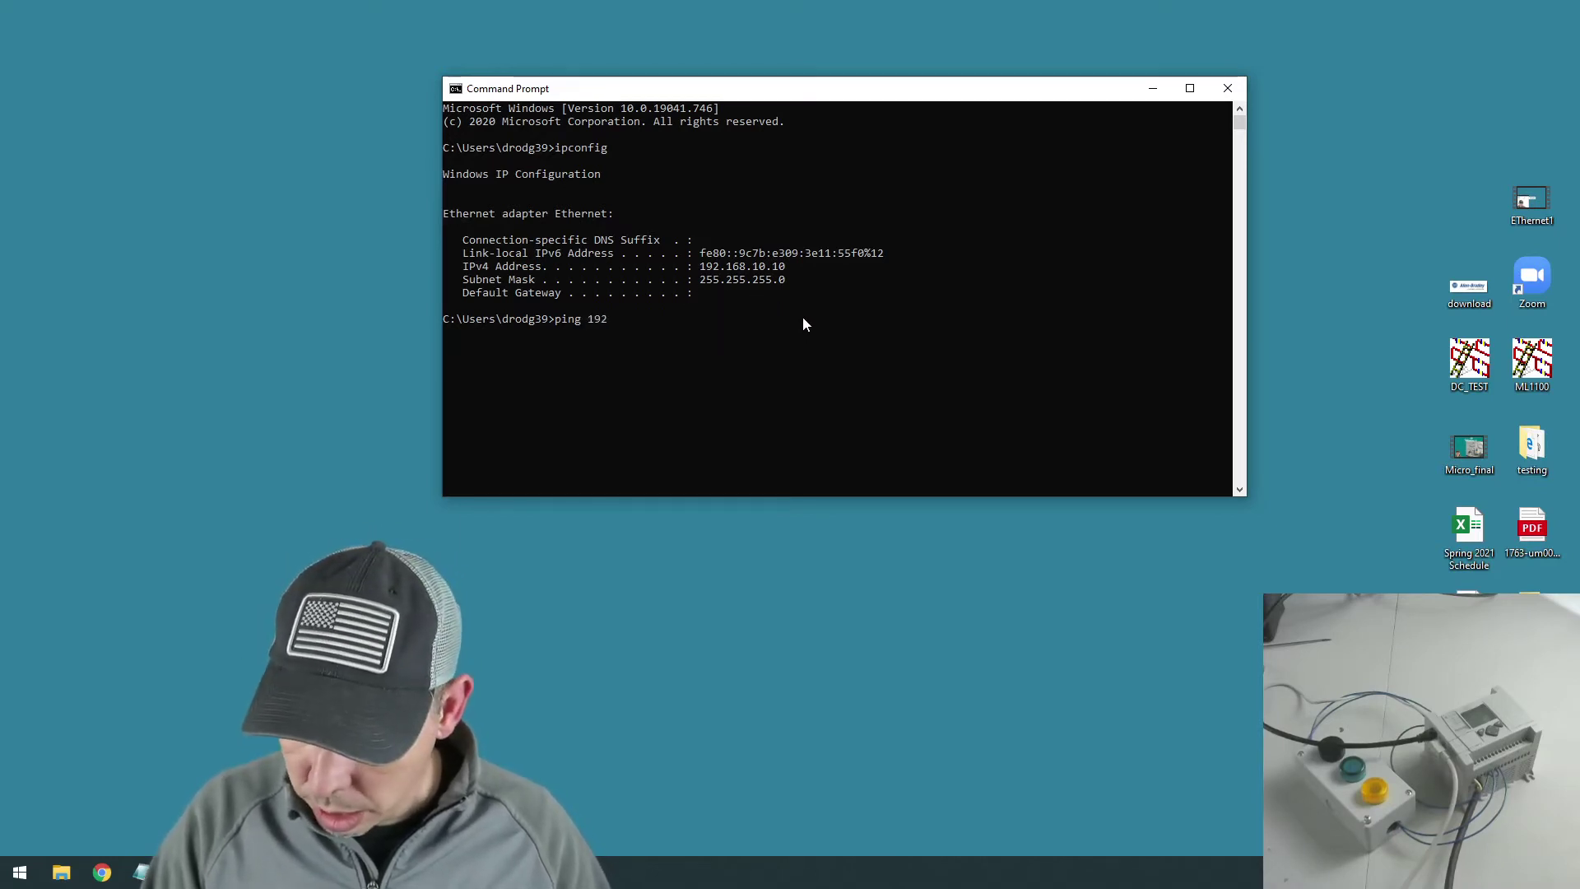
type(".168.")
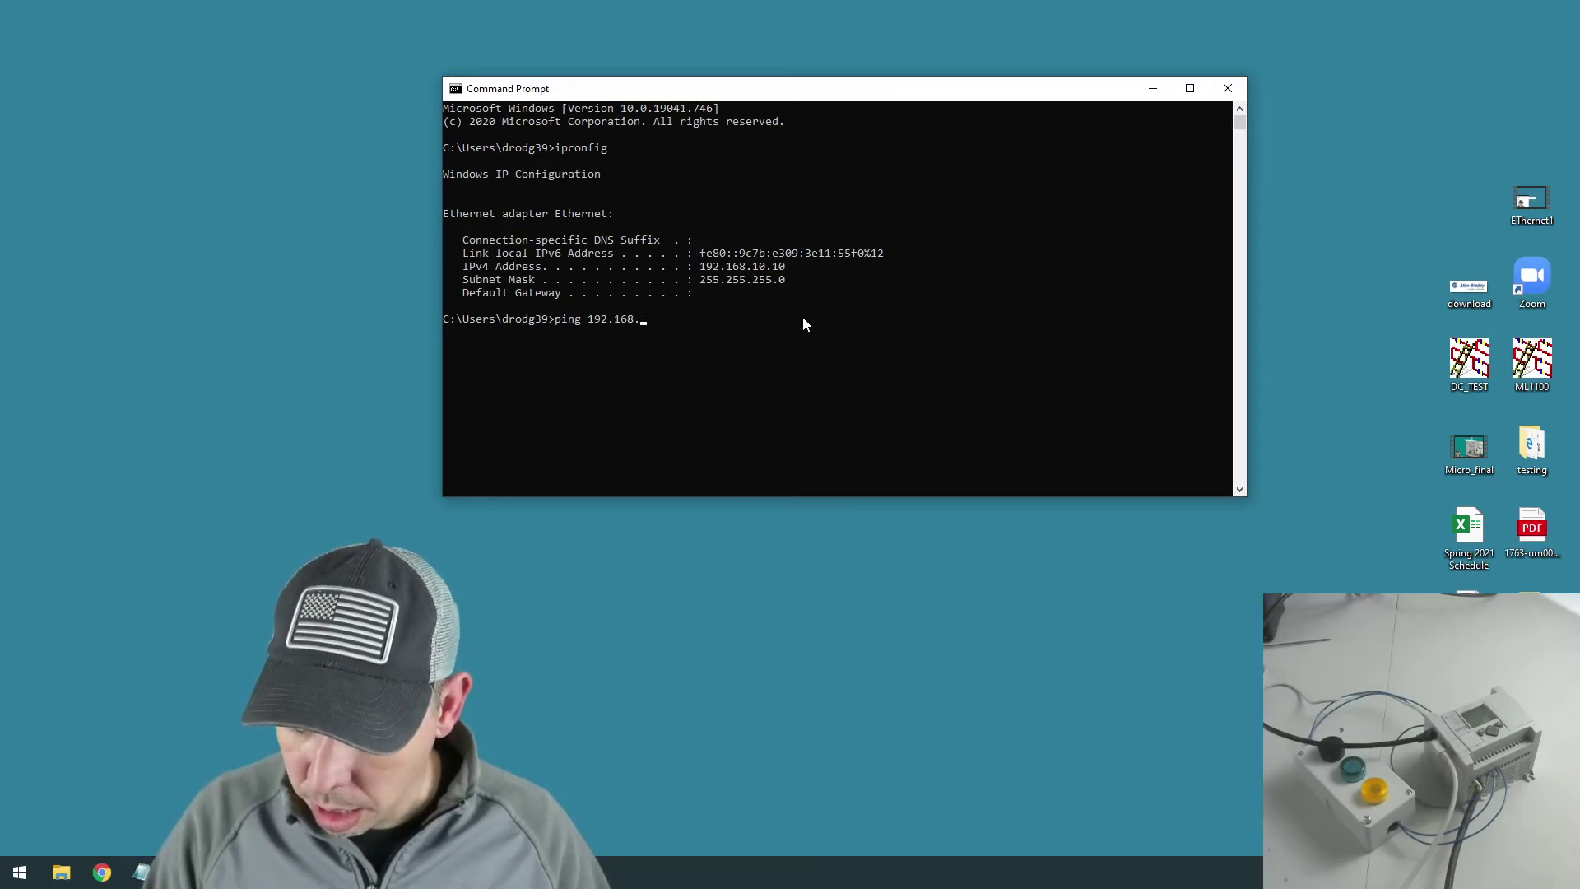
type("10.5")
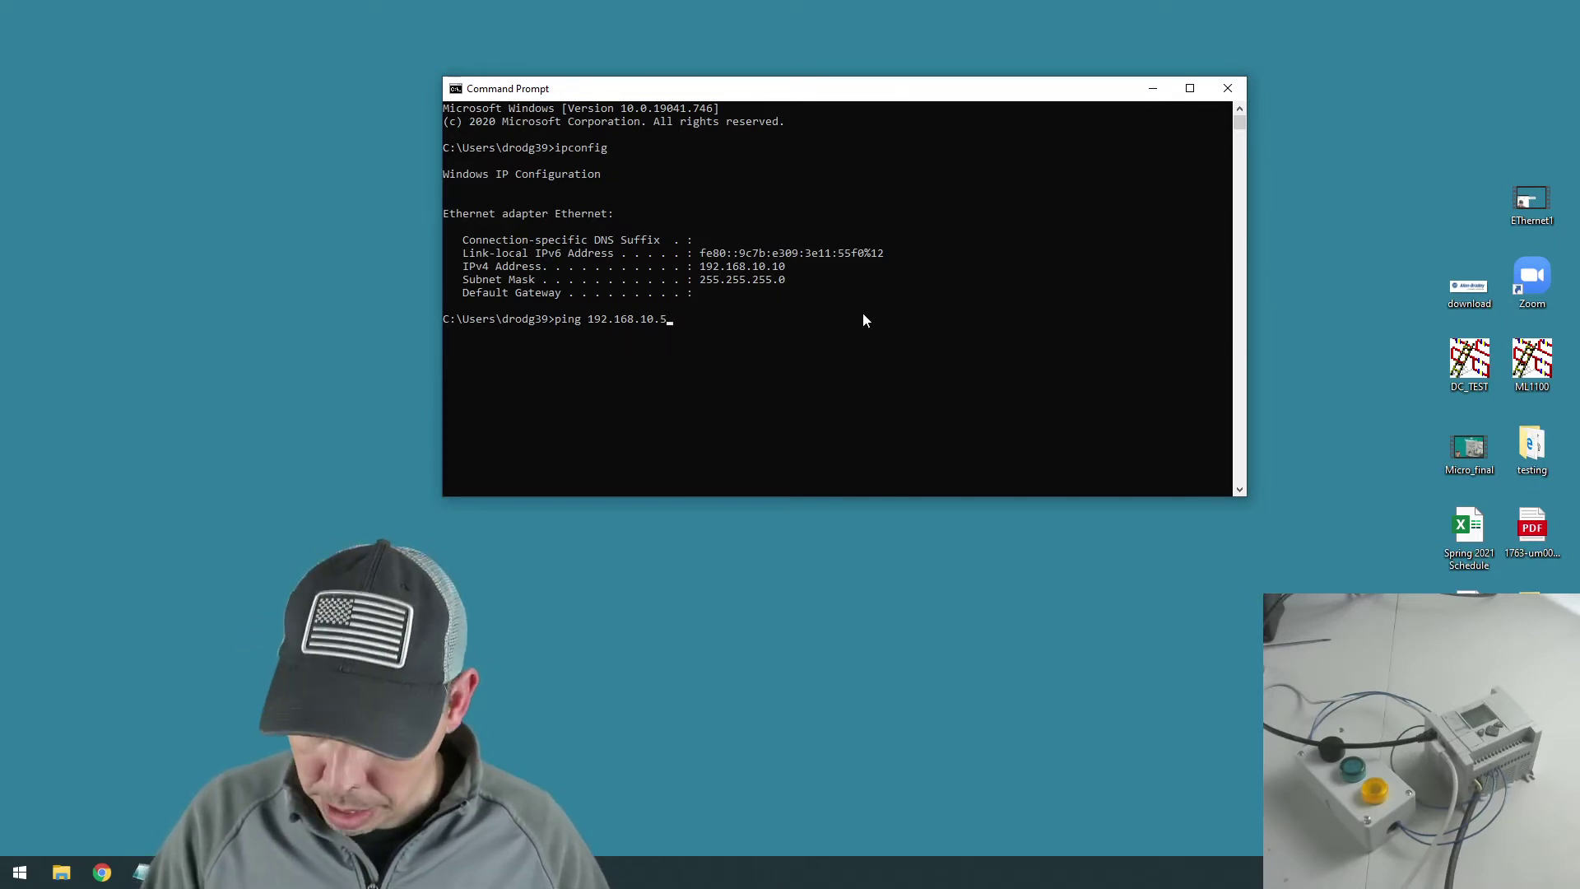
key("Return")
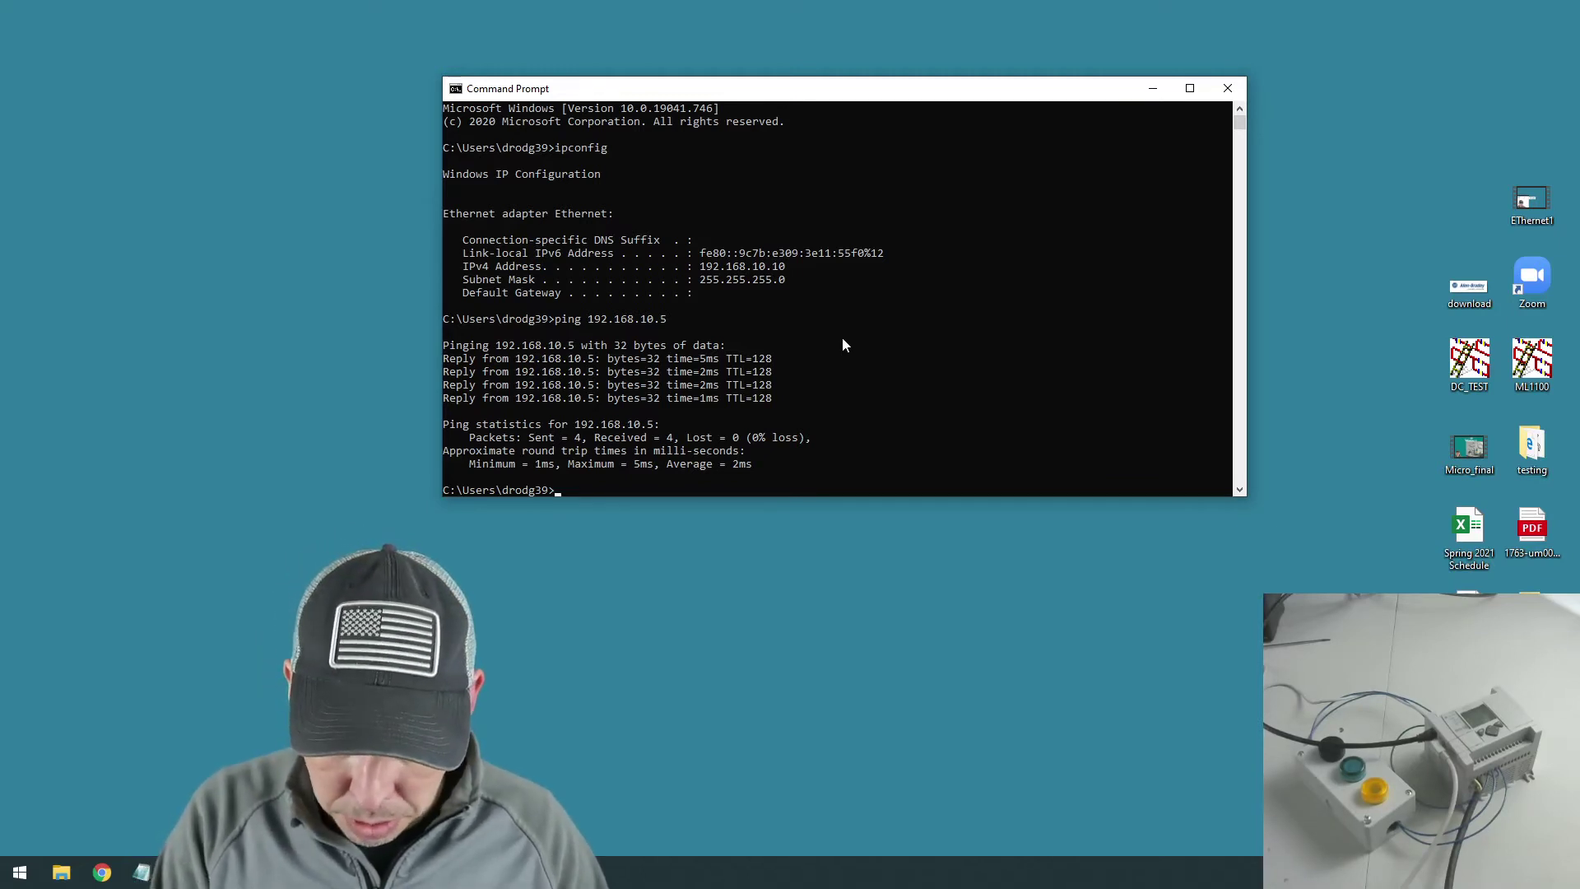
- Ping google.com from the same command line
type("g")
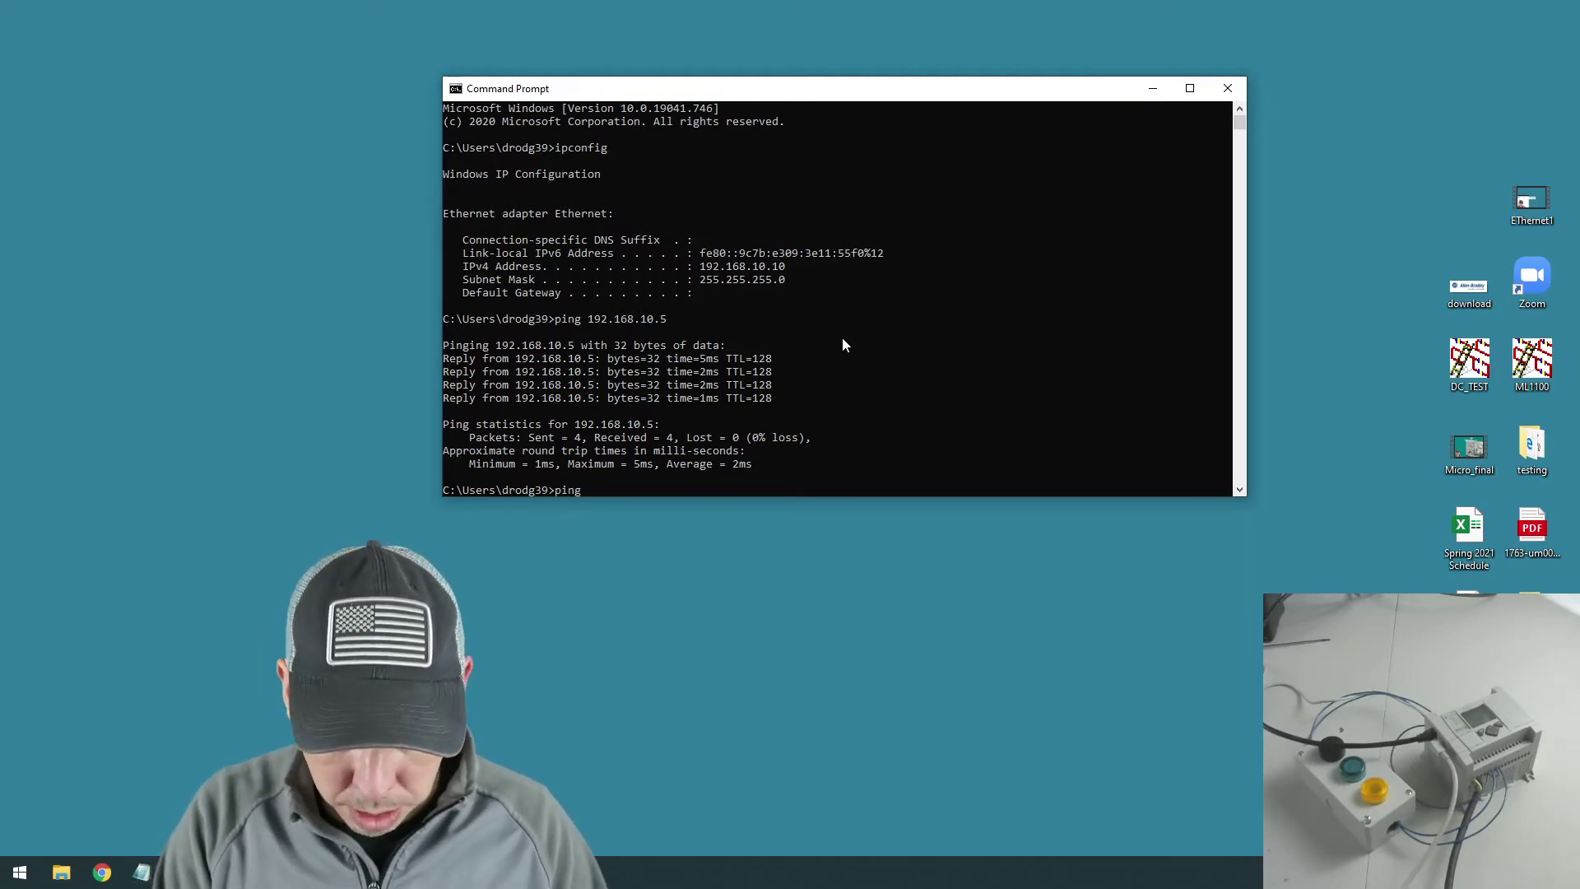
type("oogle.com")
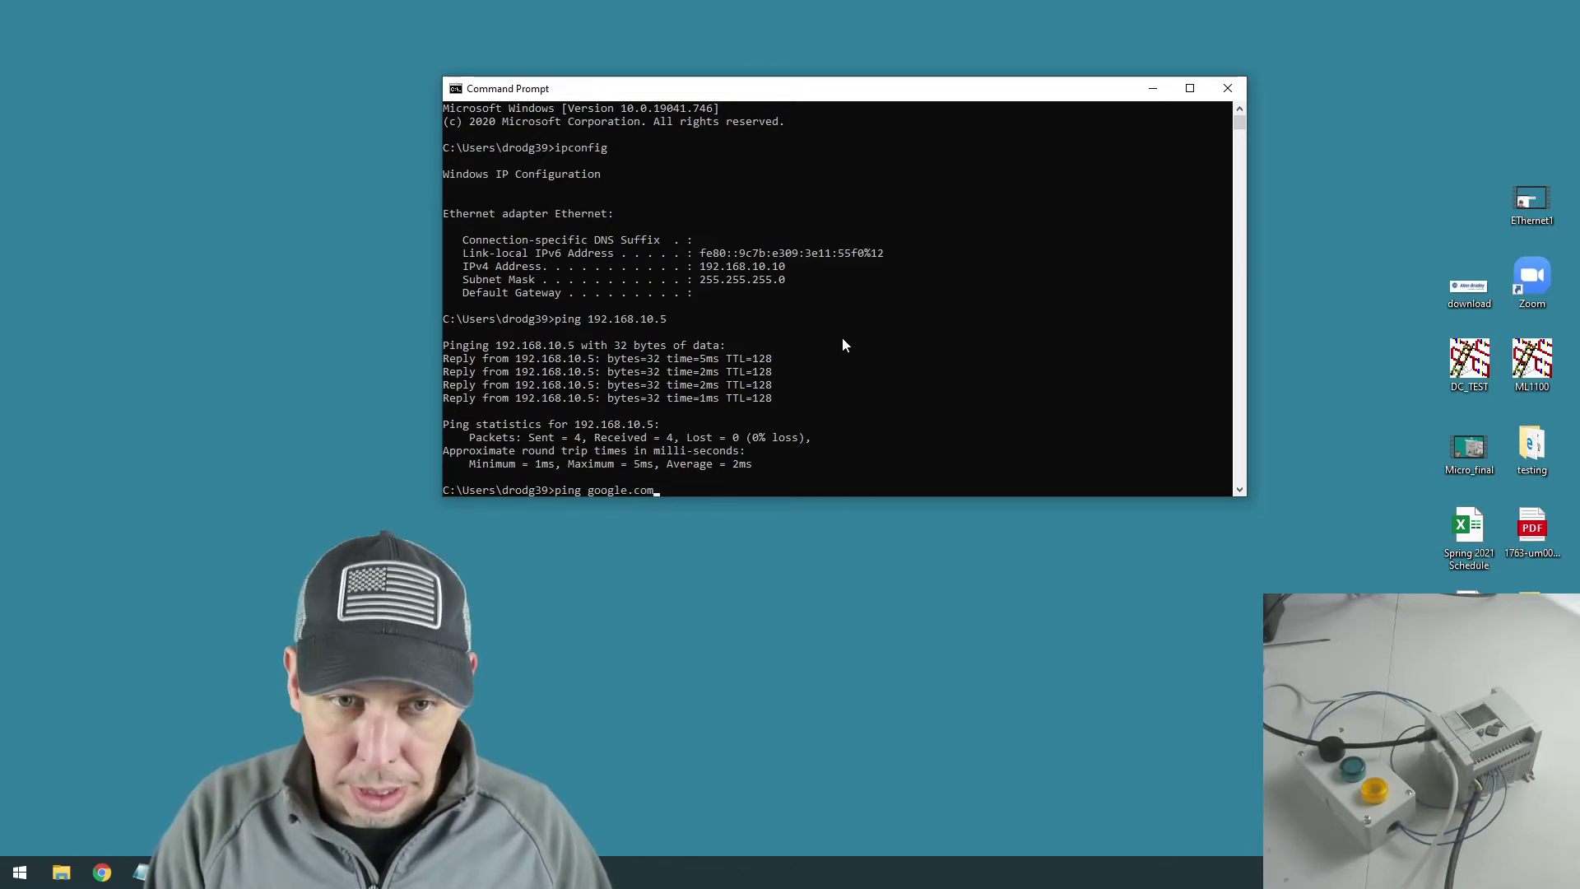
key("Return")
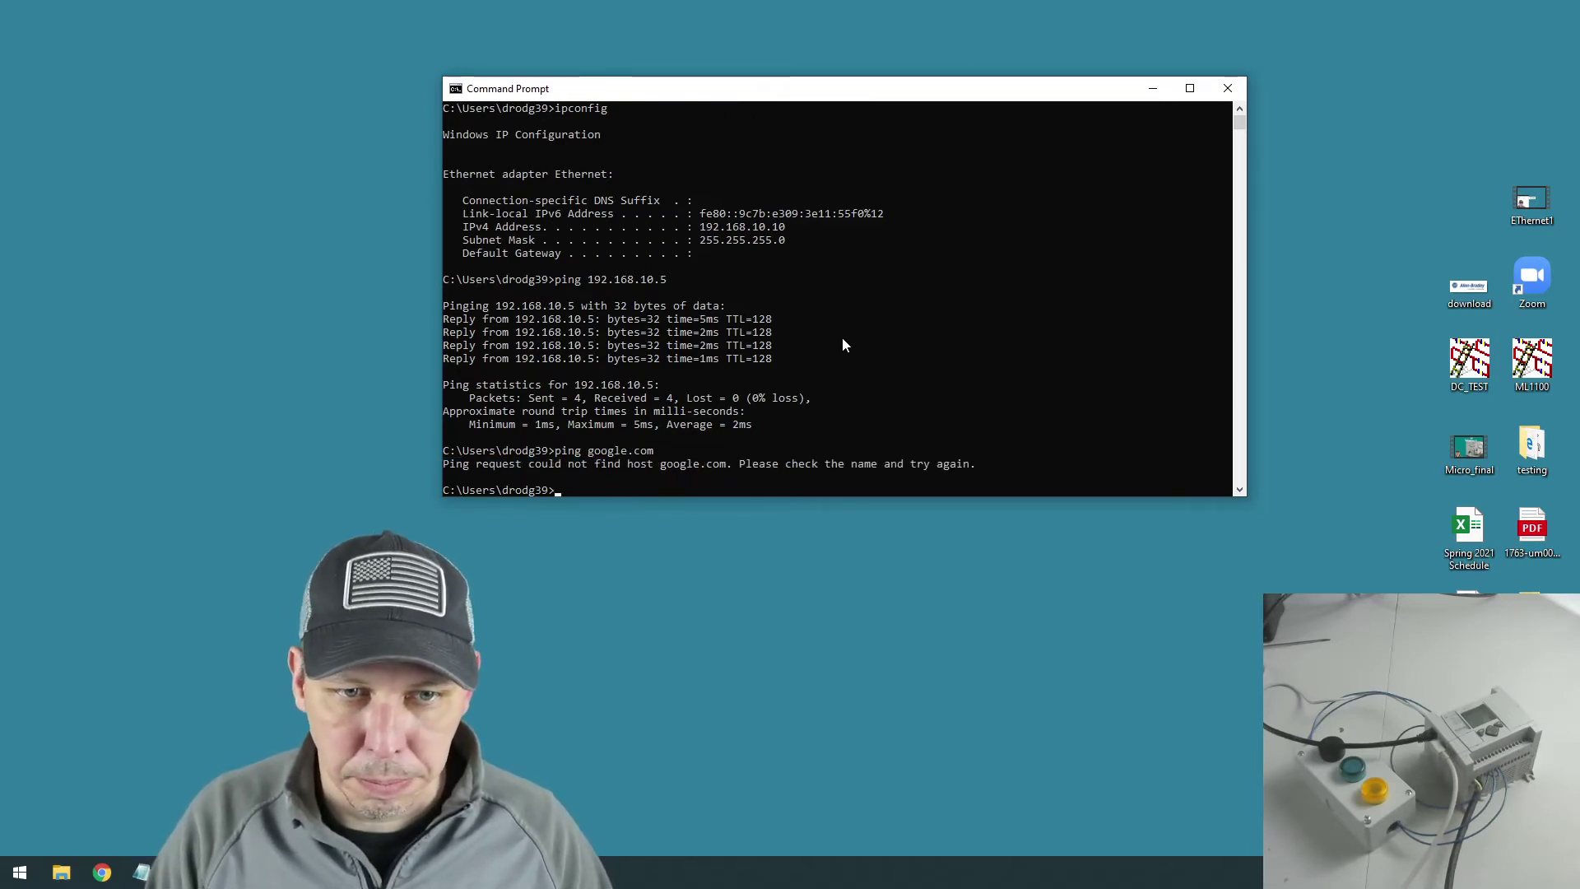
key("Up")
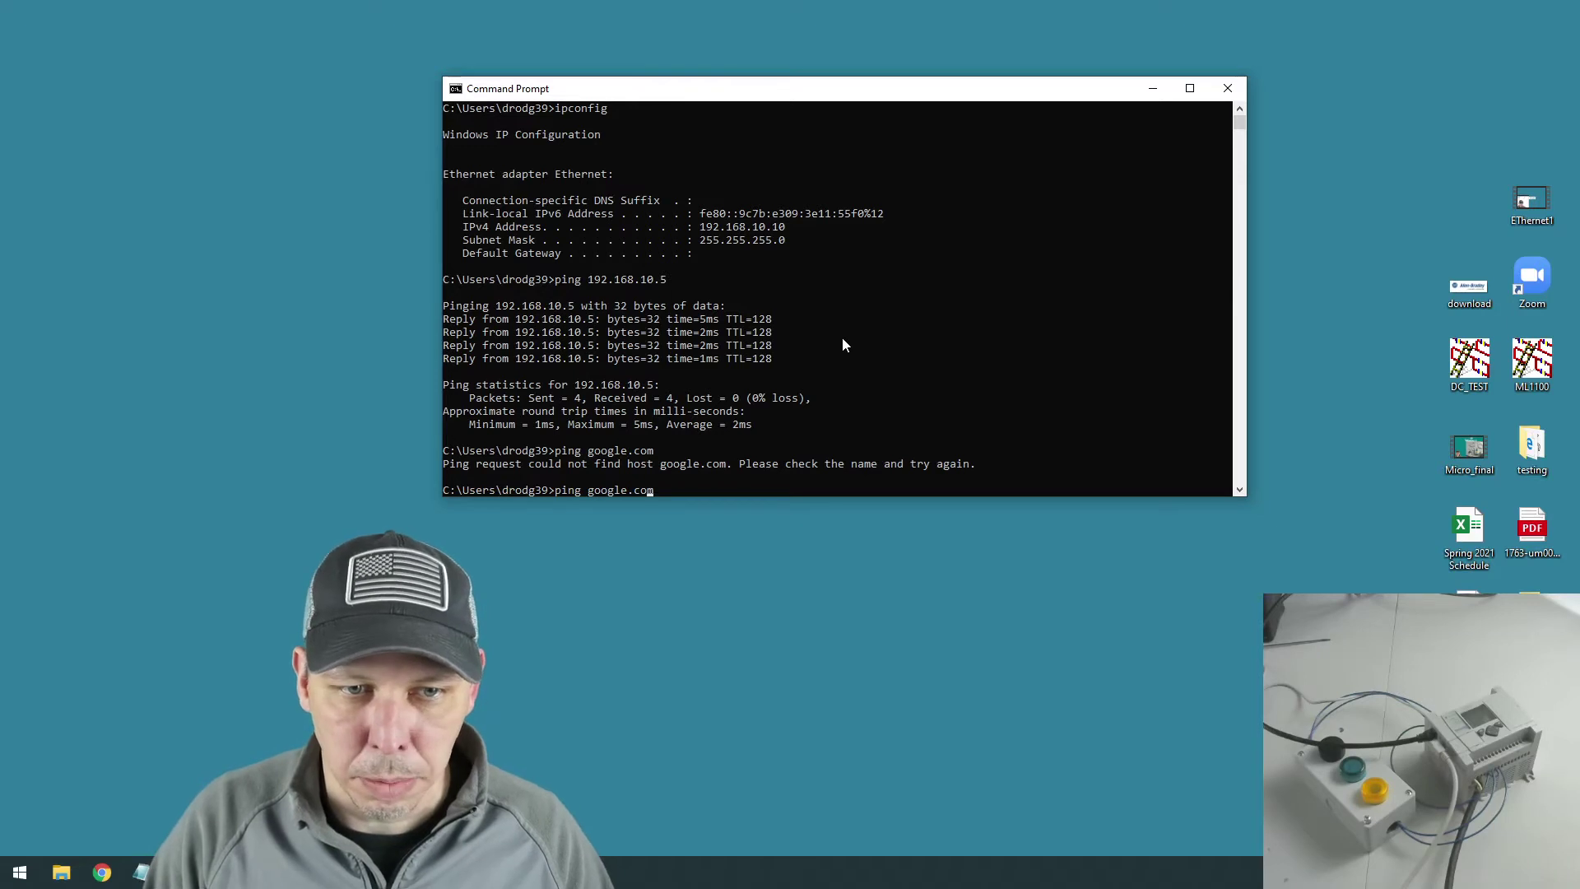
key("Left")
key("Left")
key("Left")
key("Left")
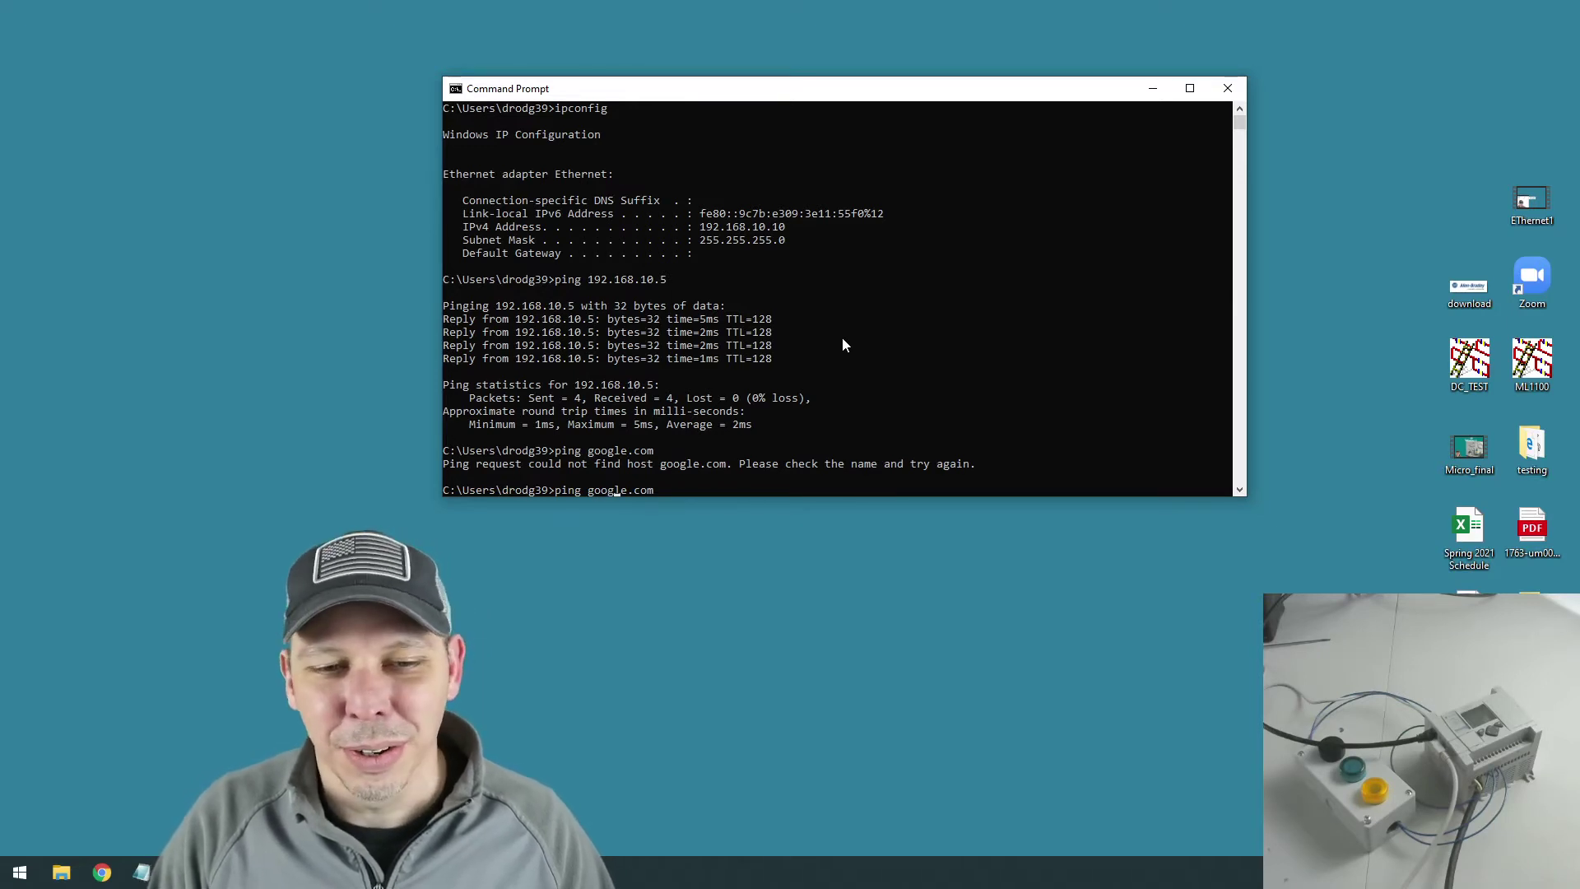
key("Right")
key("Right")
key("Right")
key("Right")
key("Right")
key("Right")
key("Right")
key("BackSpace")
key("BackSpace")
key("BackSpace")
key("BackSpace")
key("BackSpace")
key("BackSpace")
key("BackSpace")
key("BackSpace")
key("BackSpace")
key("BackSpace")
key("BackSpace")
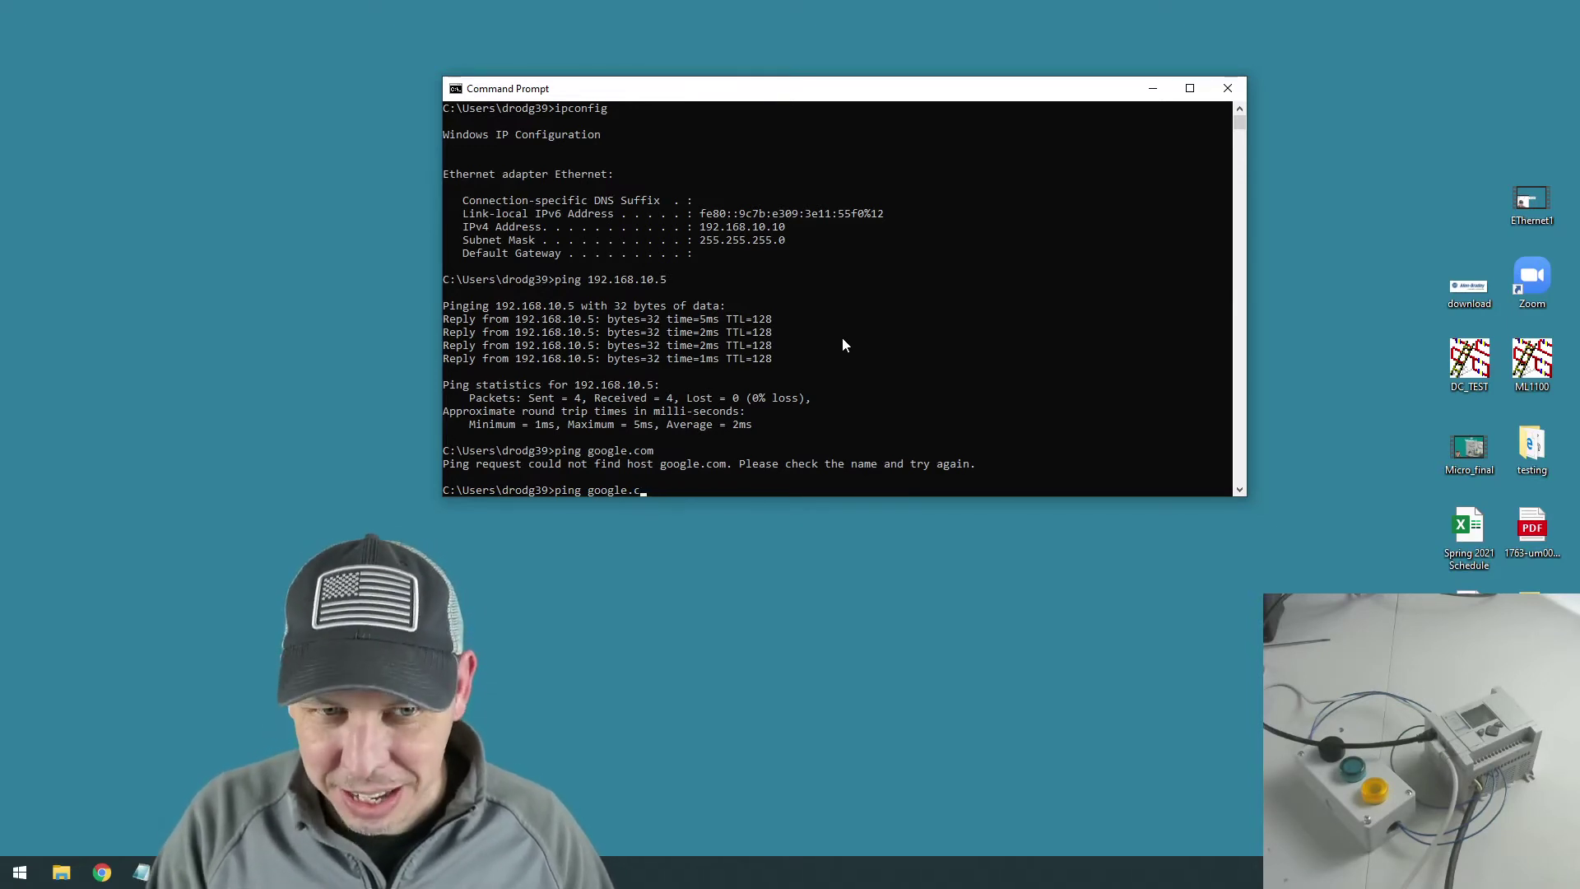
key("BackSpace")
key("BackSpace")
key("BackSpace")
key("BackSpace")
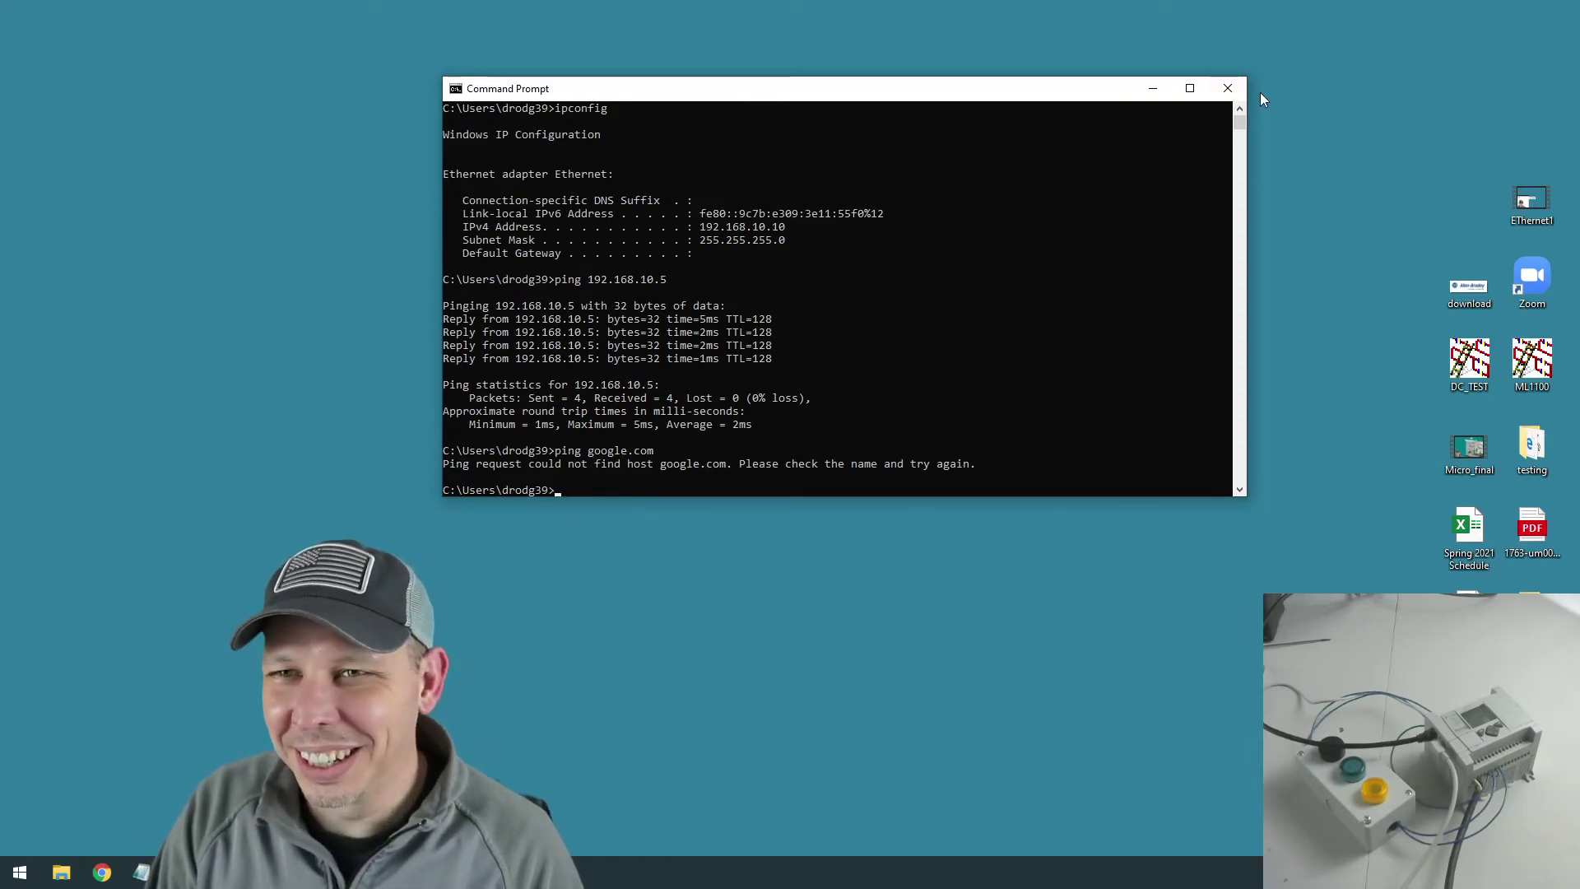
- Close Command Prompt, switch to RSLinx Classic and open its driver configuration
left_click(1239, 97)
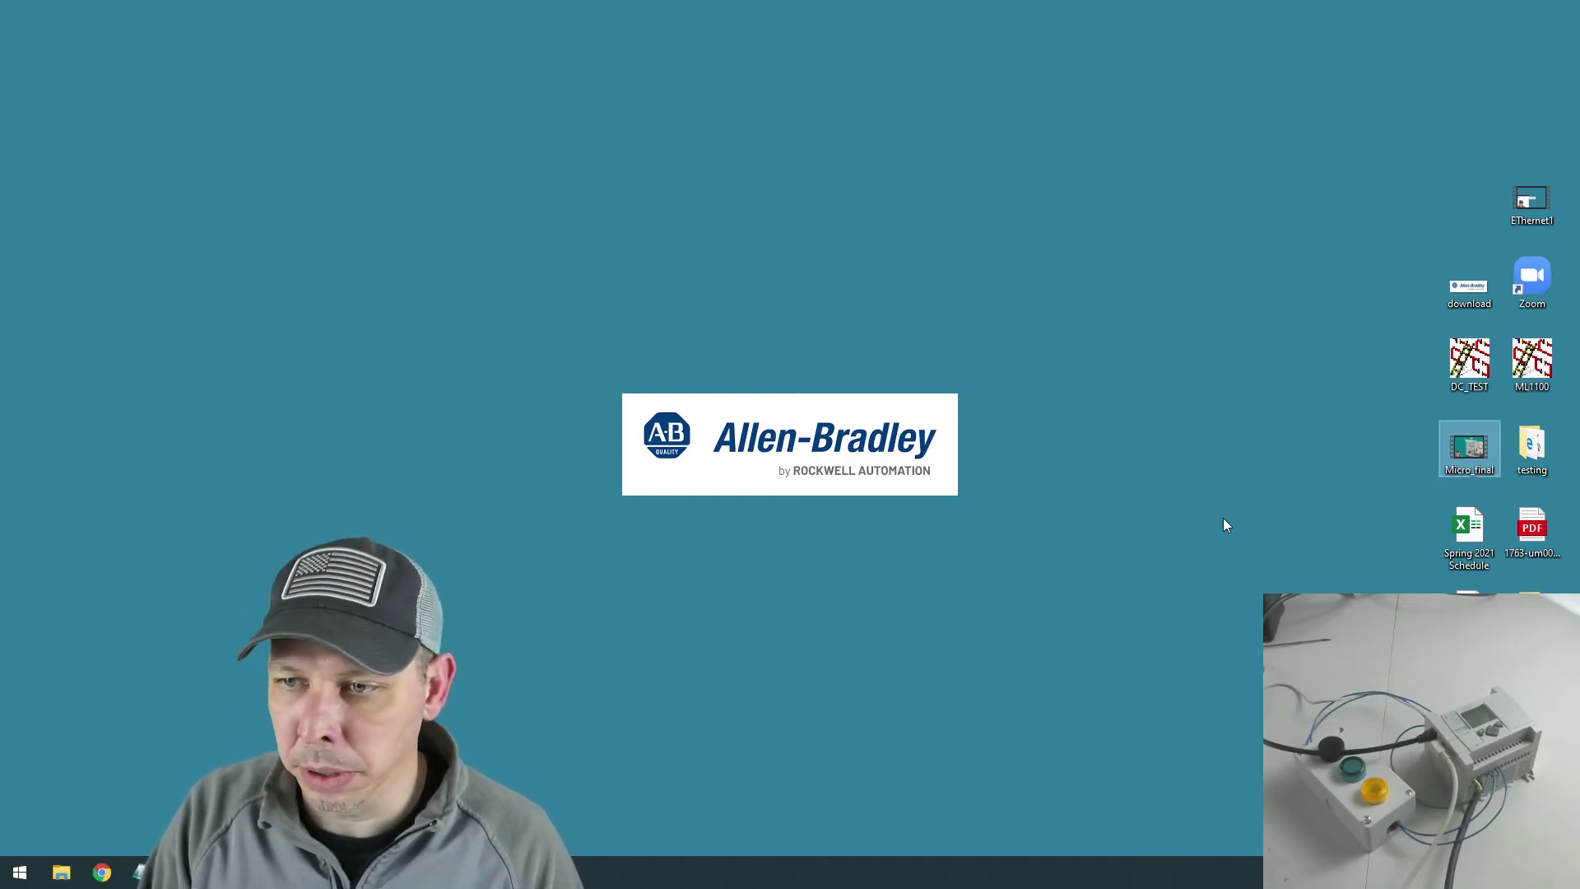
left_click(20, 872)
type("rslin")
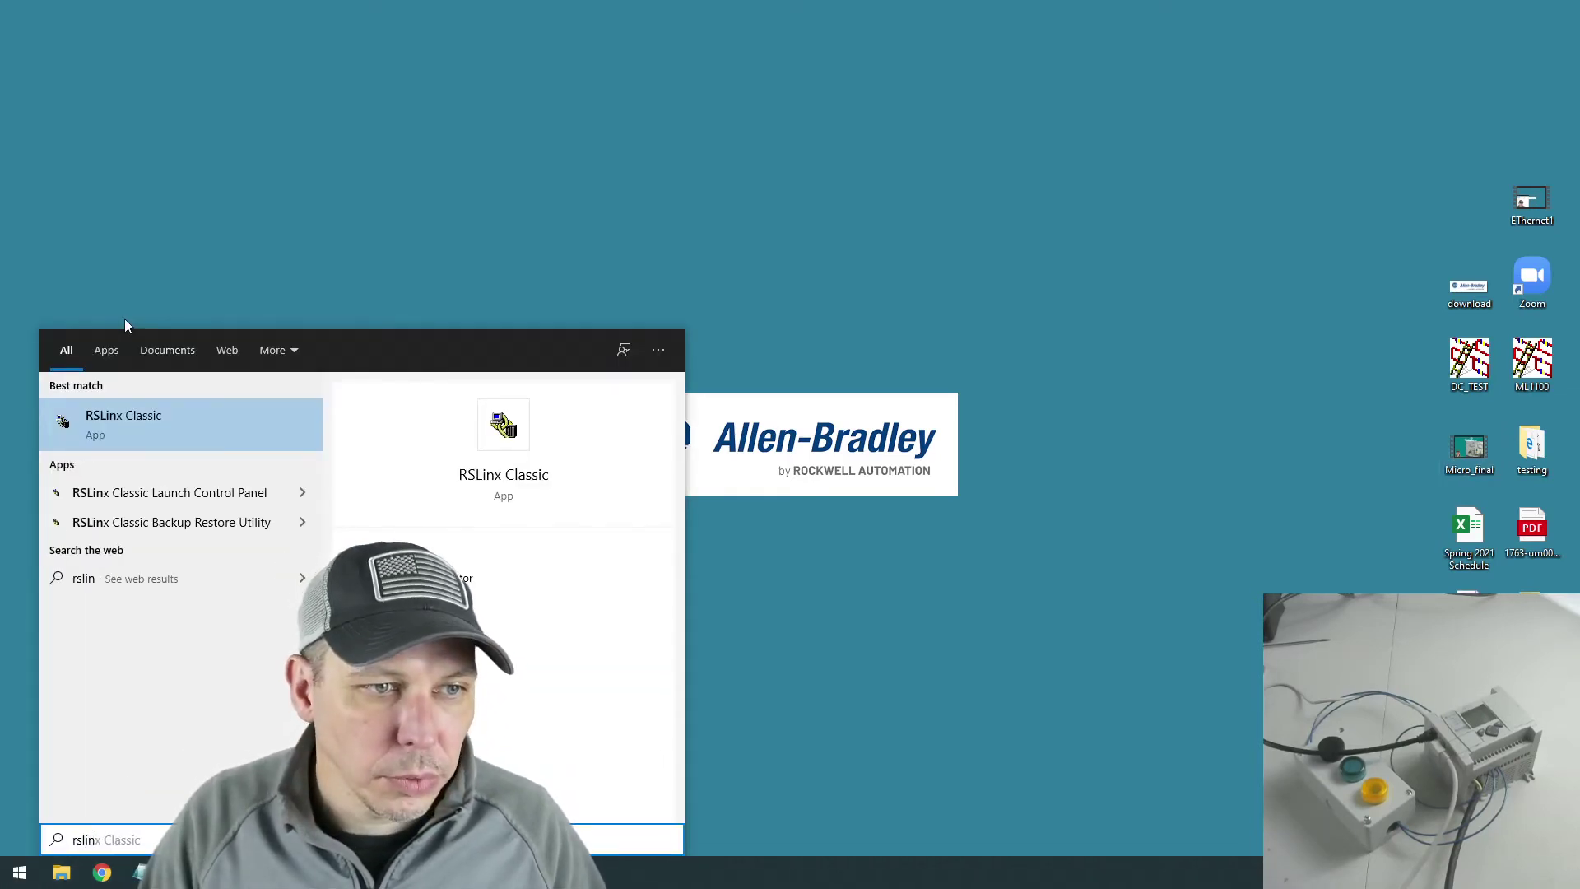
left_click(149, 431)
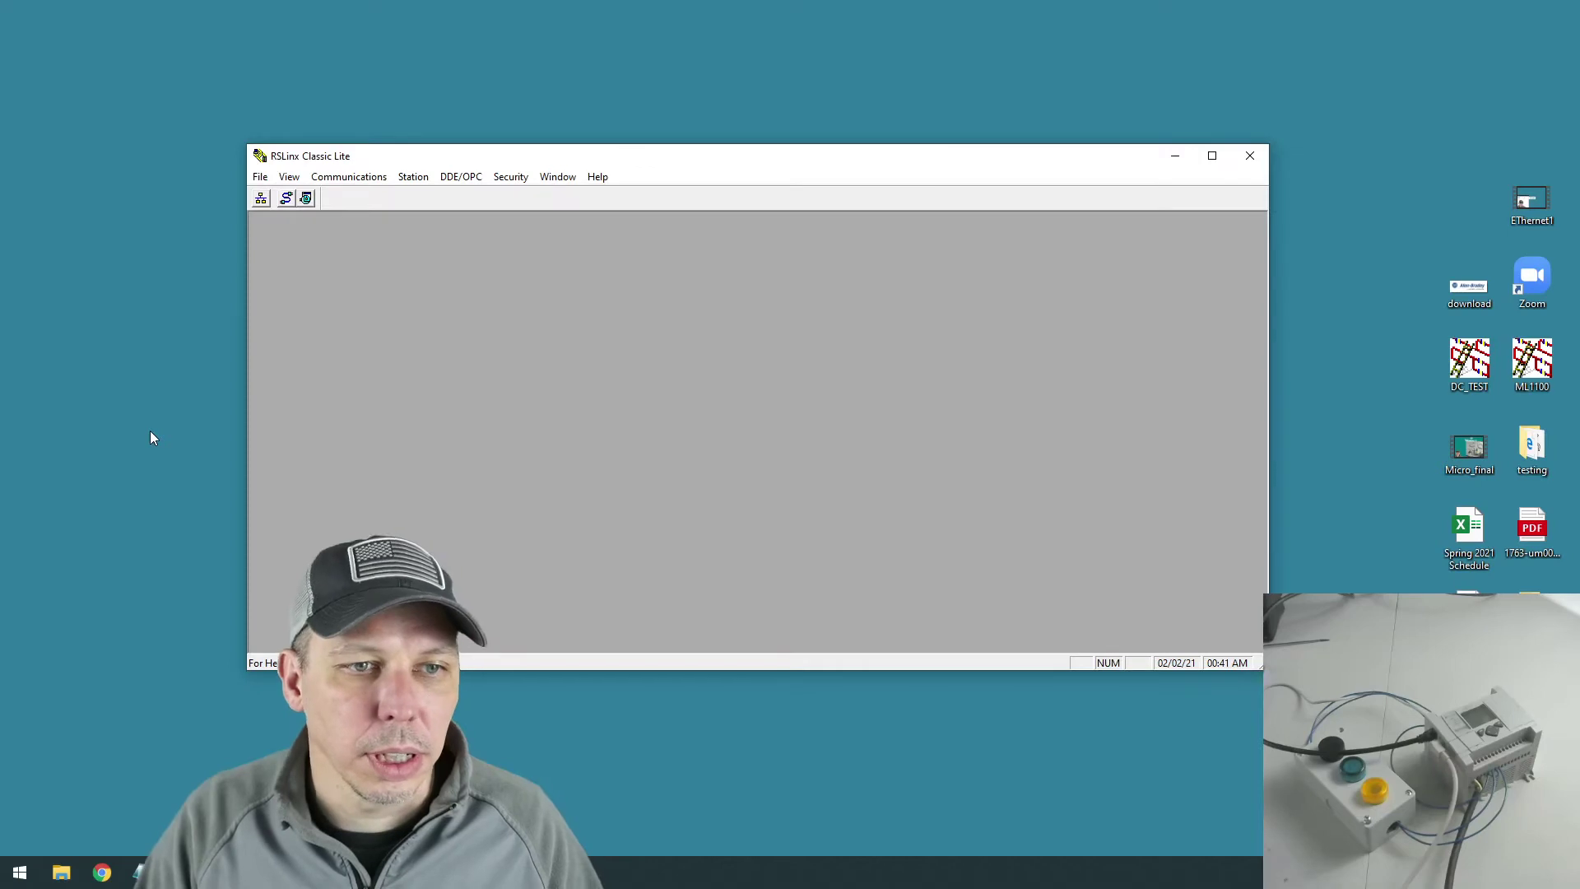
left_click(349, 177)
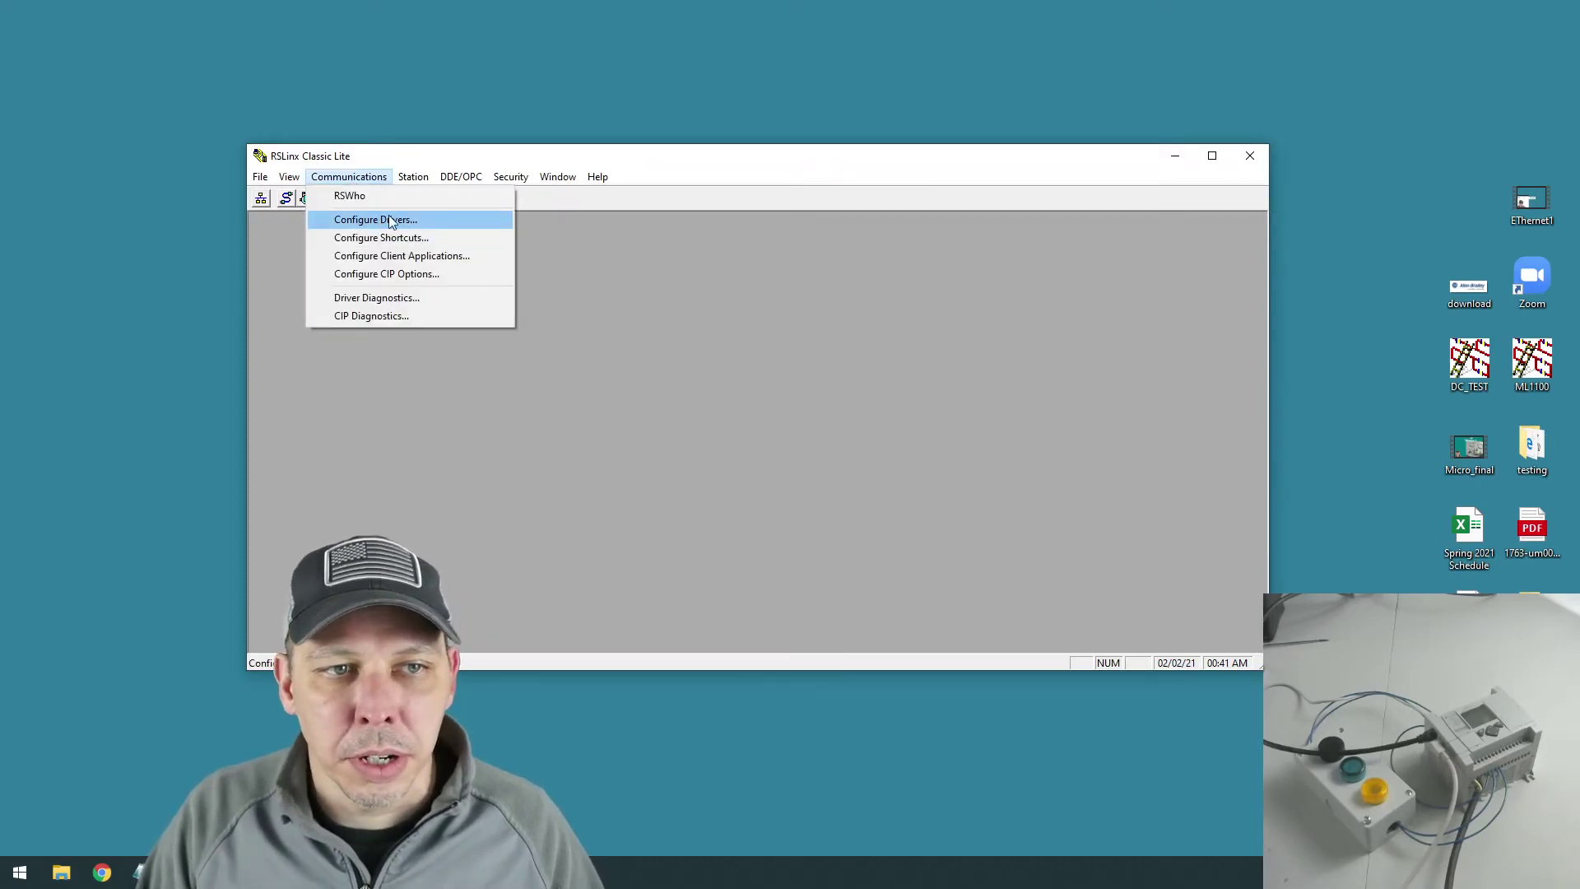
left_click(283, 199)
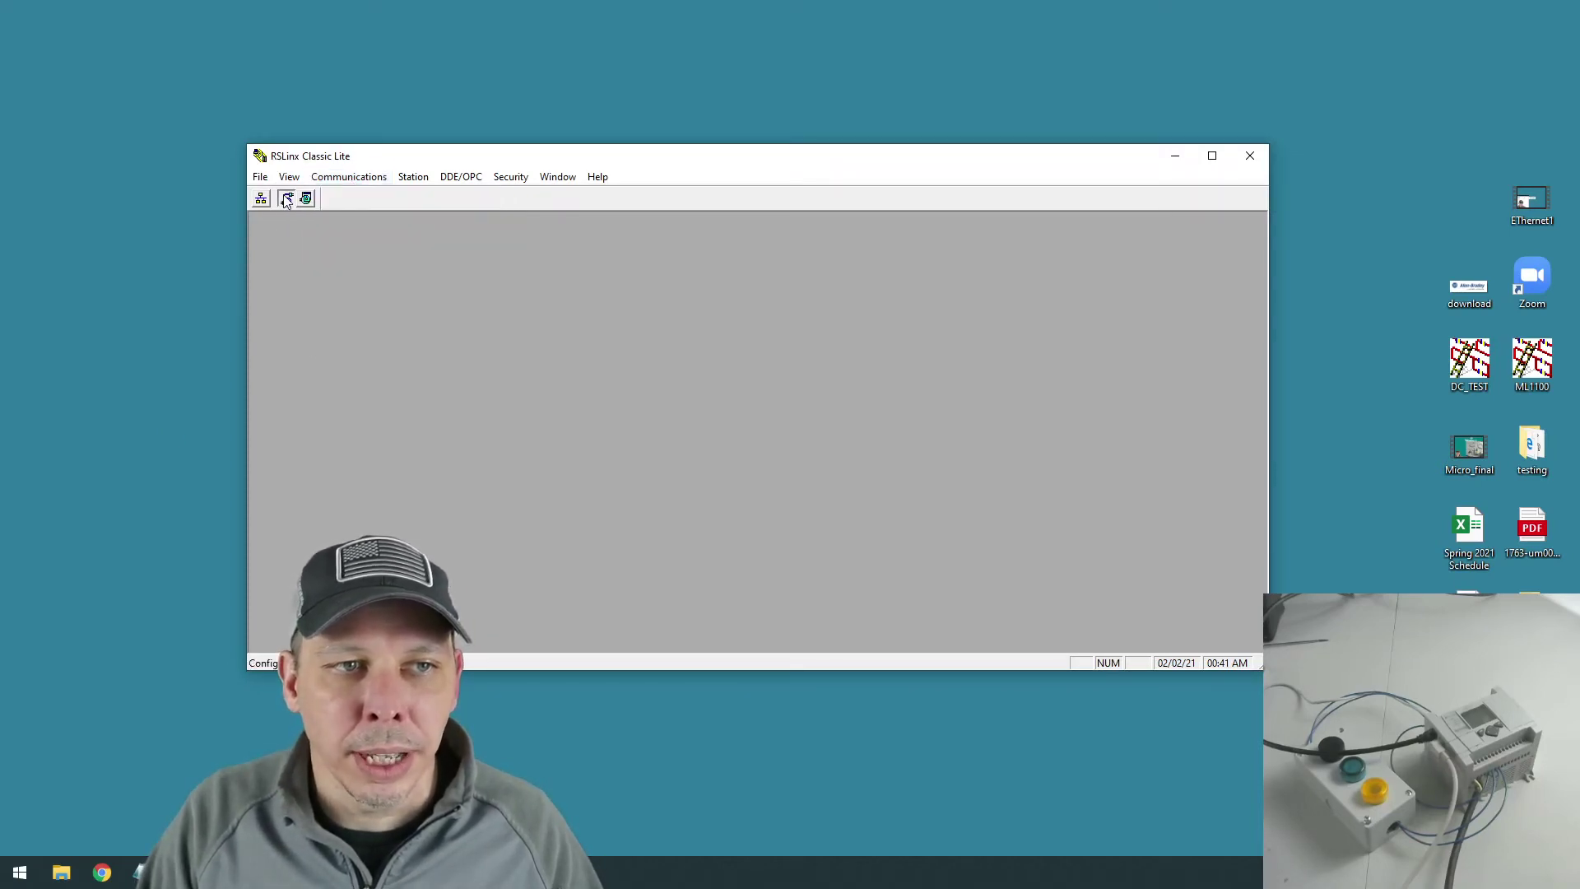
- Add a new EtherNet/IP driver named 1100Ethernet, without a space in the name
left_click(797, 318)
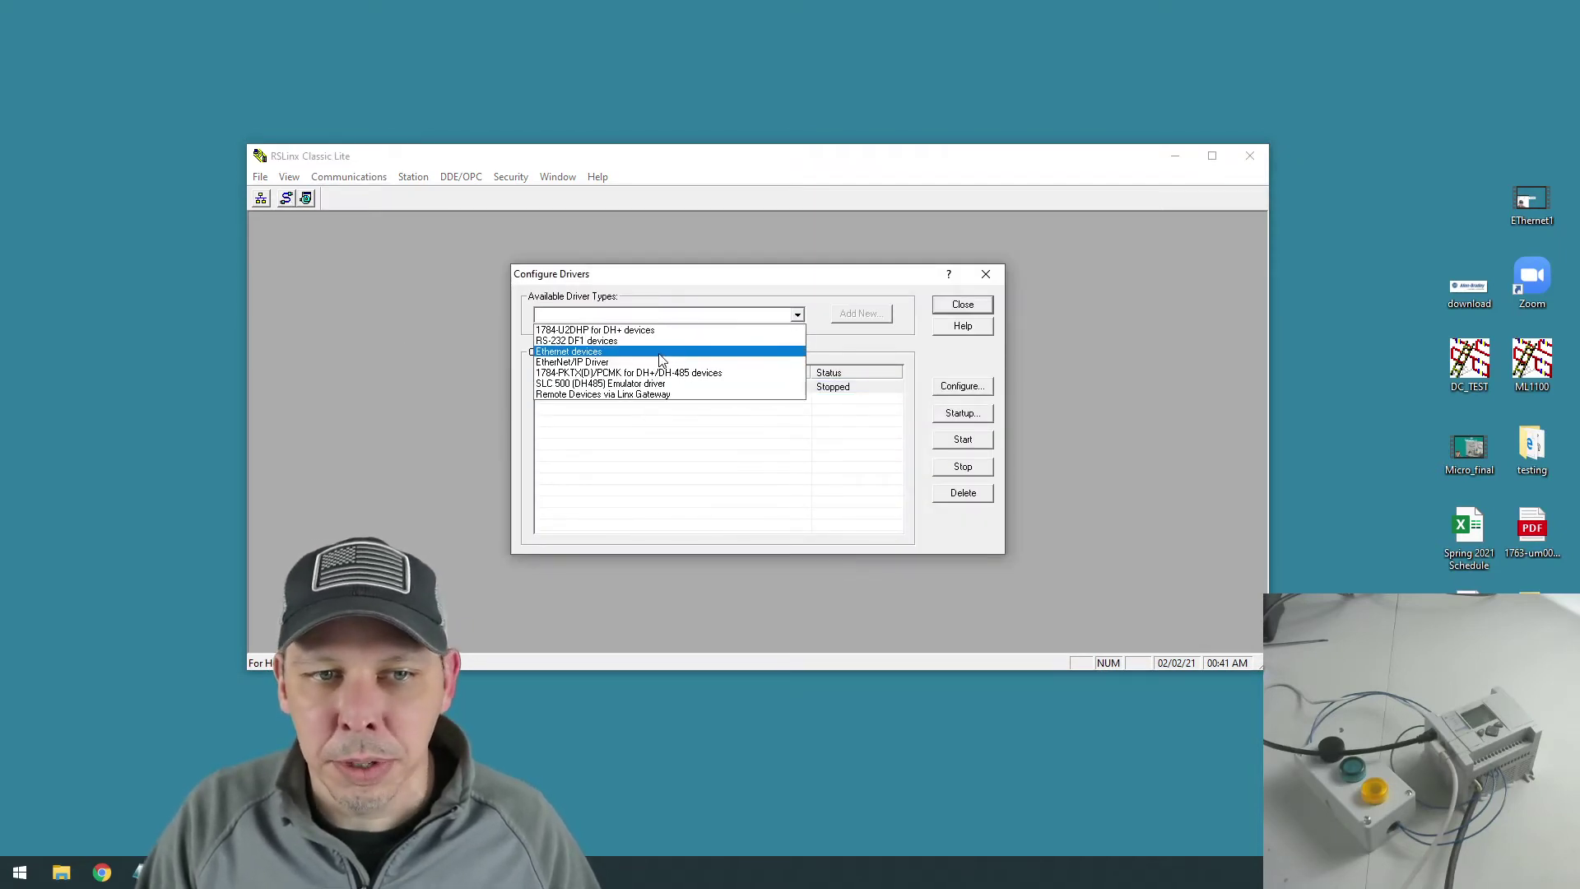
left_click(606, 363)
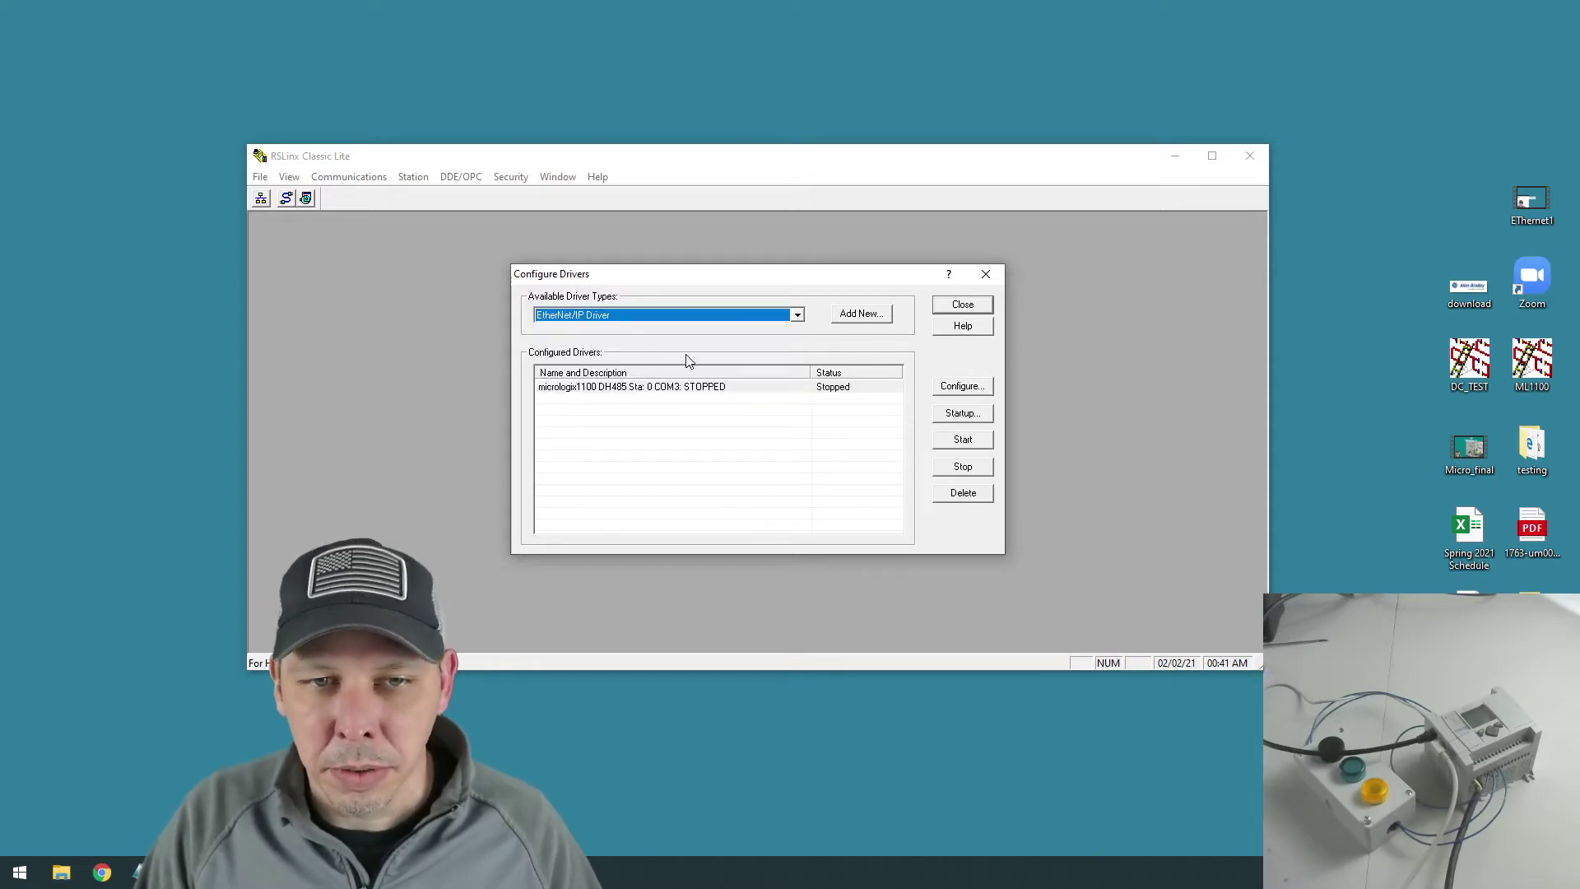
left_click(856, 313)
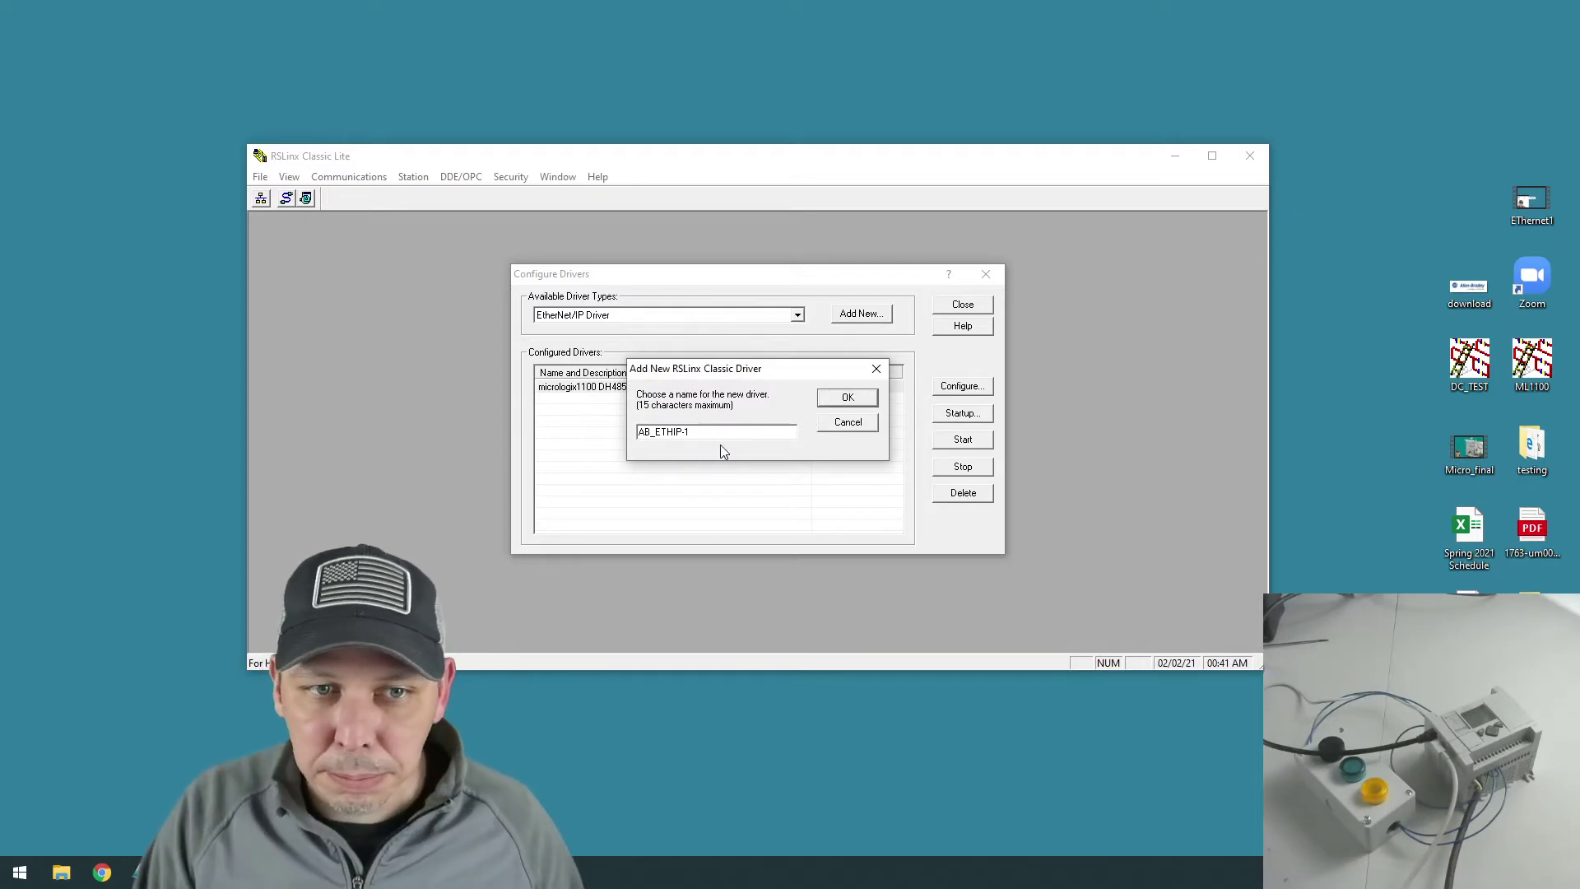
left_click_drag(690, 431, 624, 449)
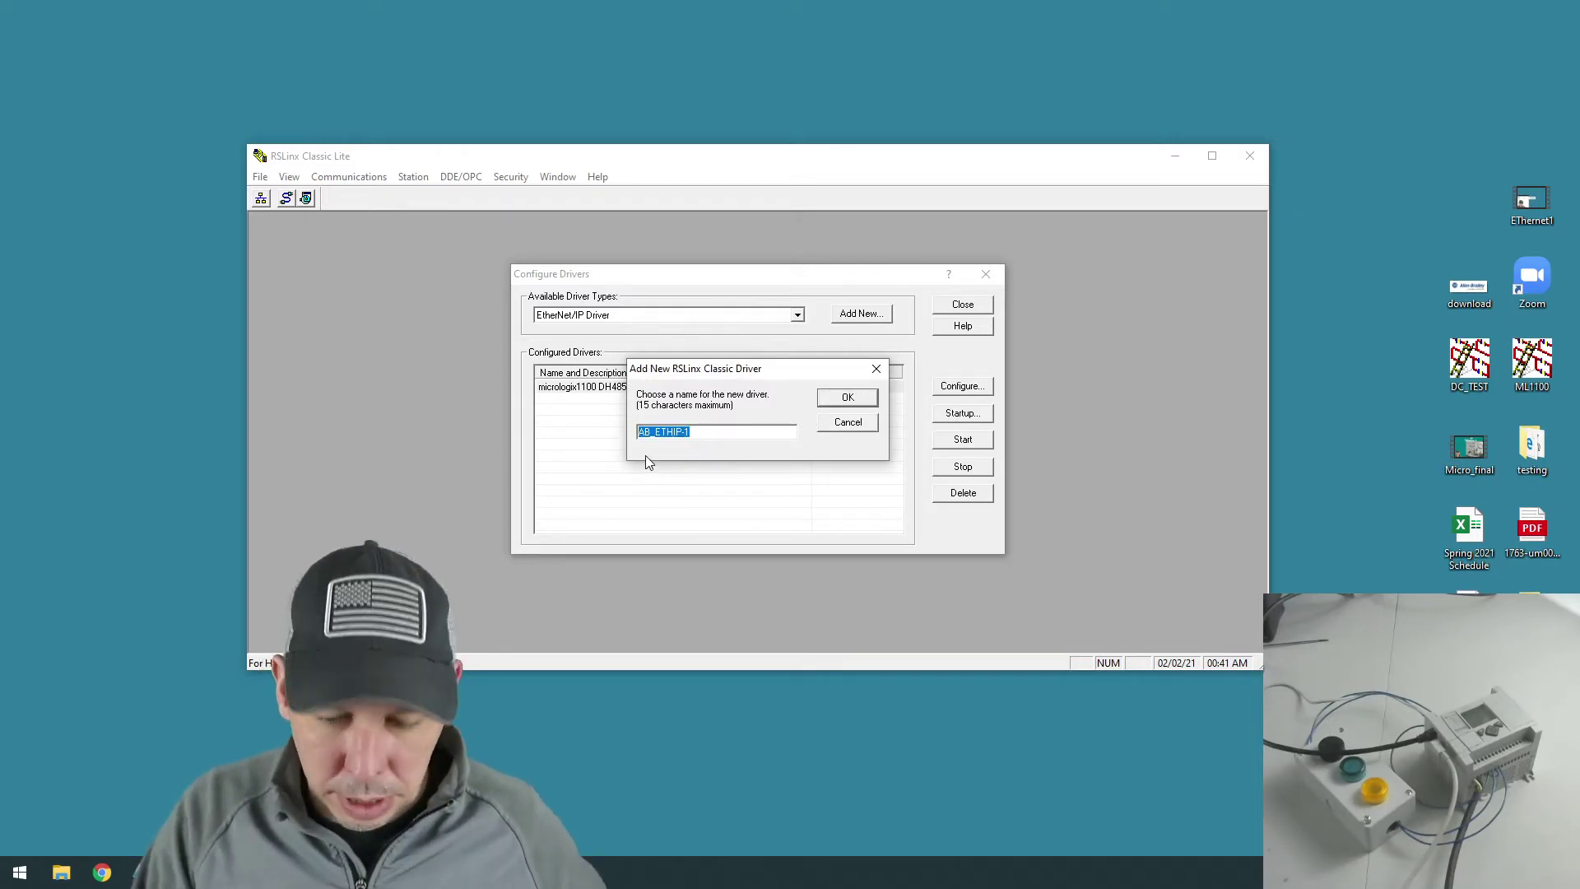
type("1100 Ethernet")
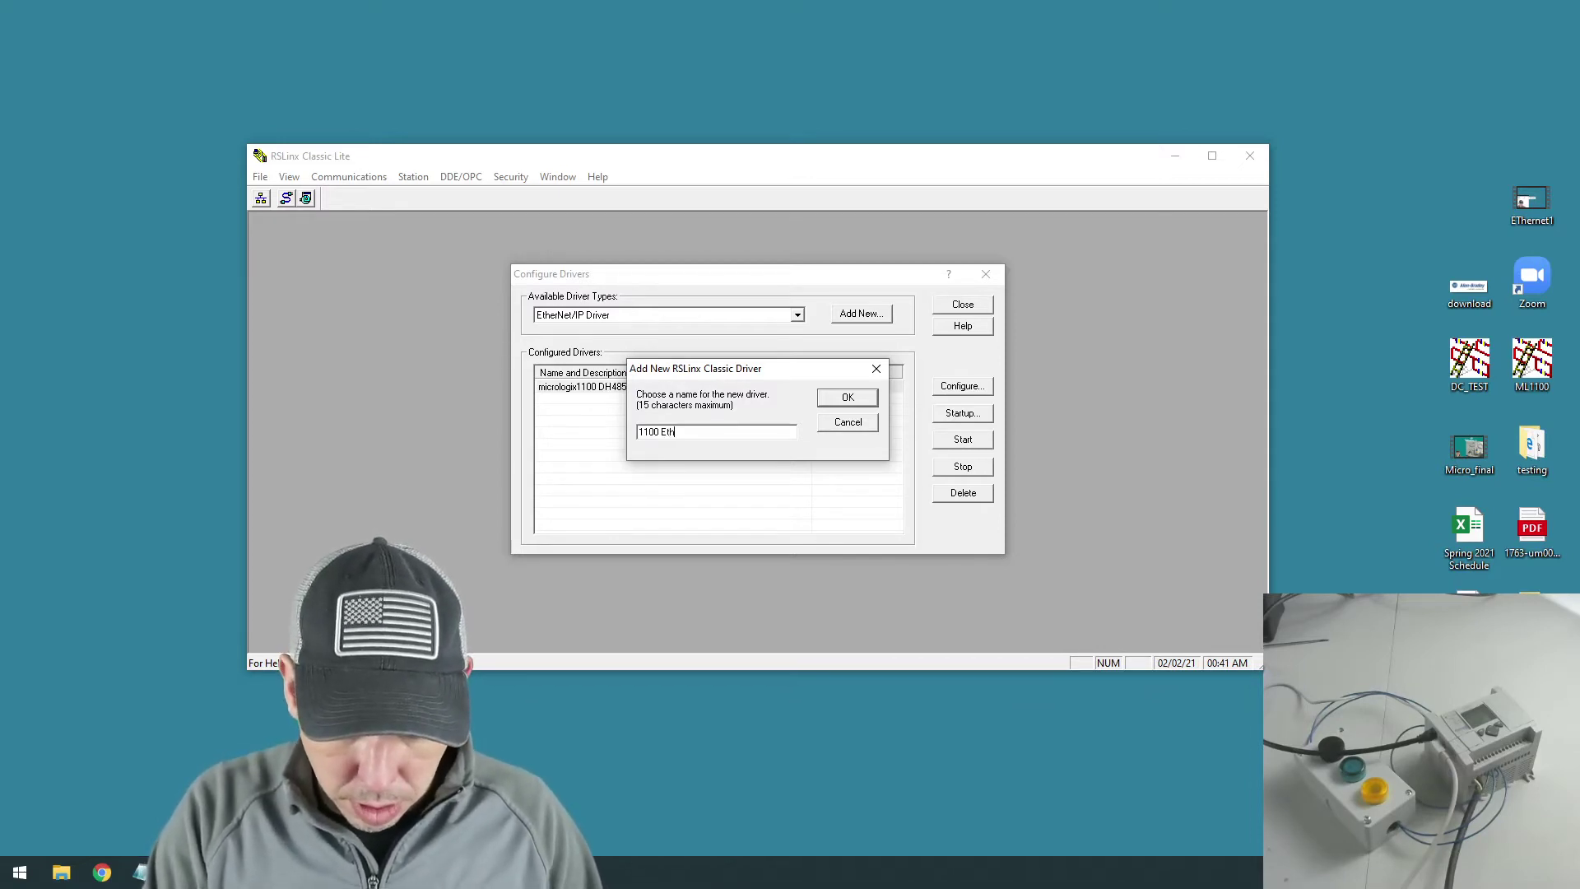
left_click(856, 398)
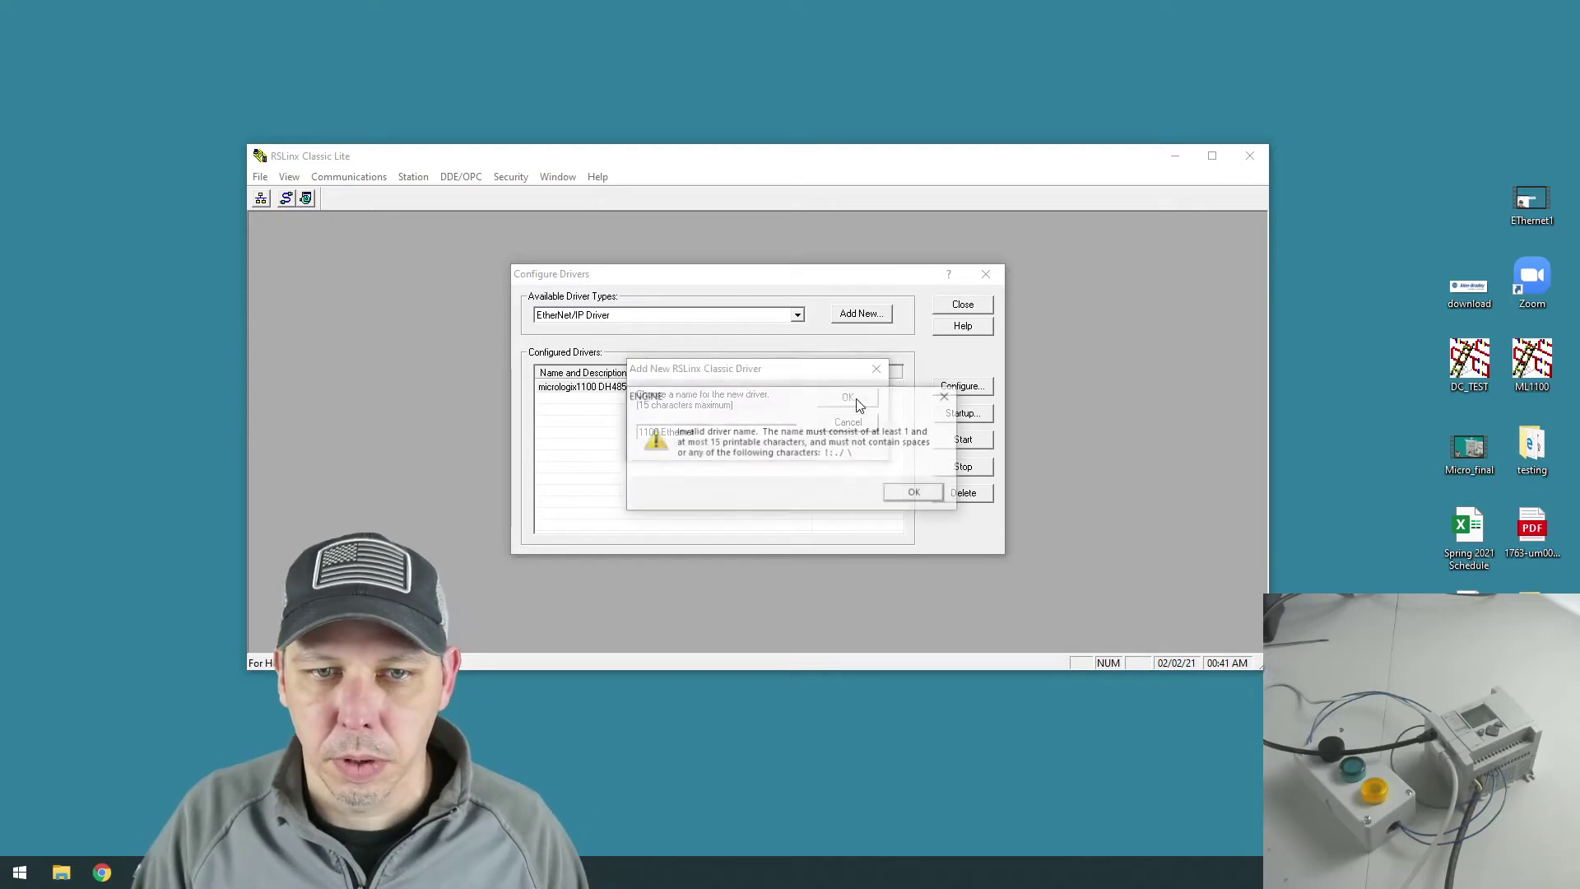
left_click(916, 495)
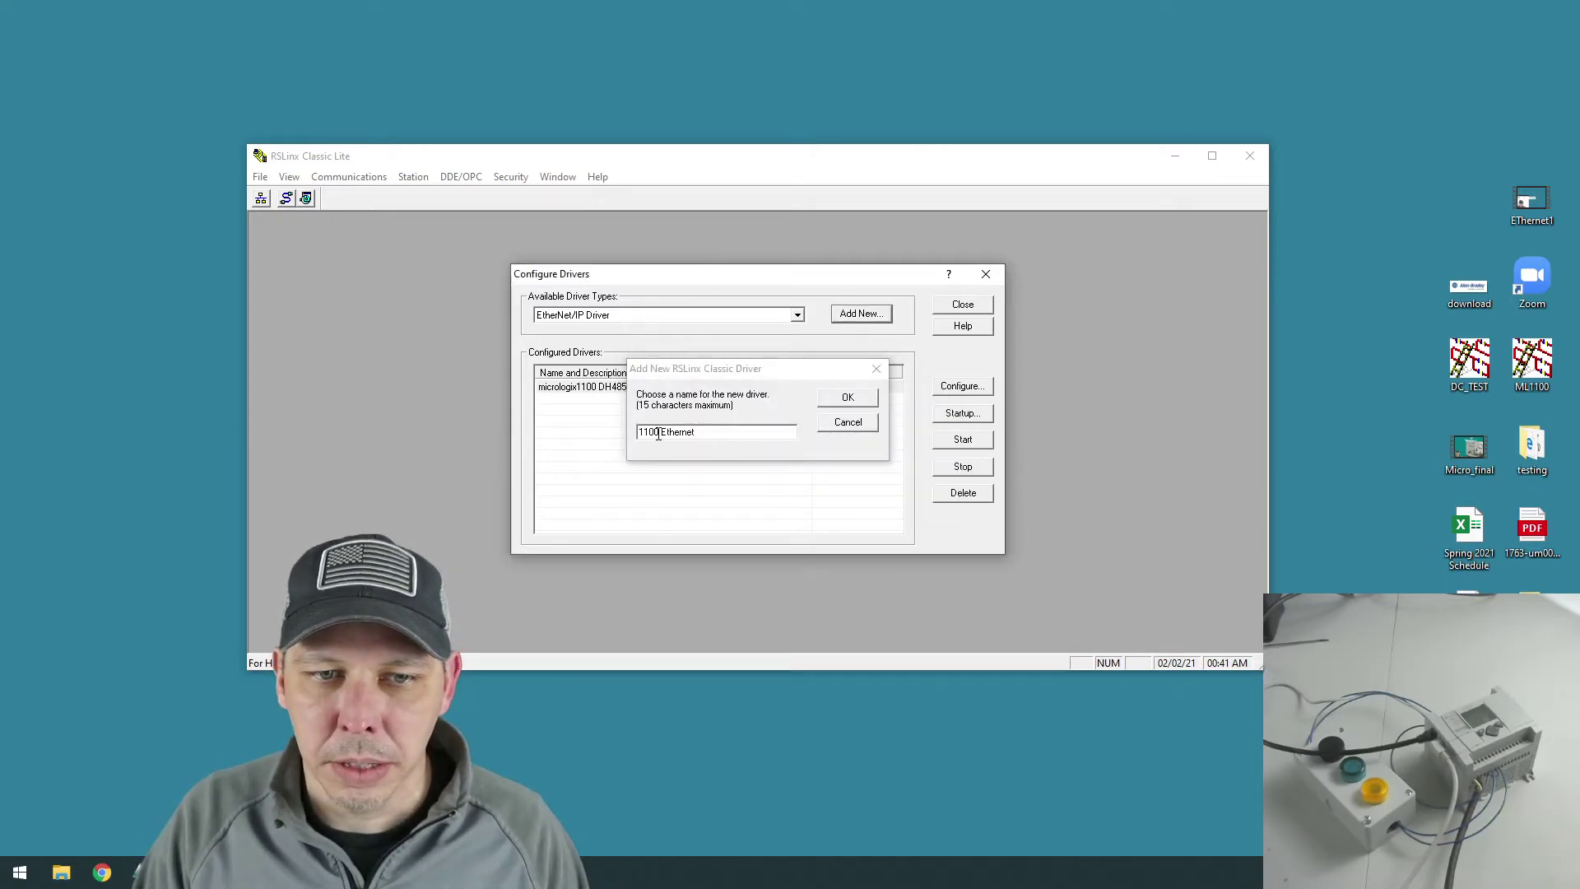
left_click(658, 434)
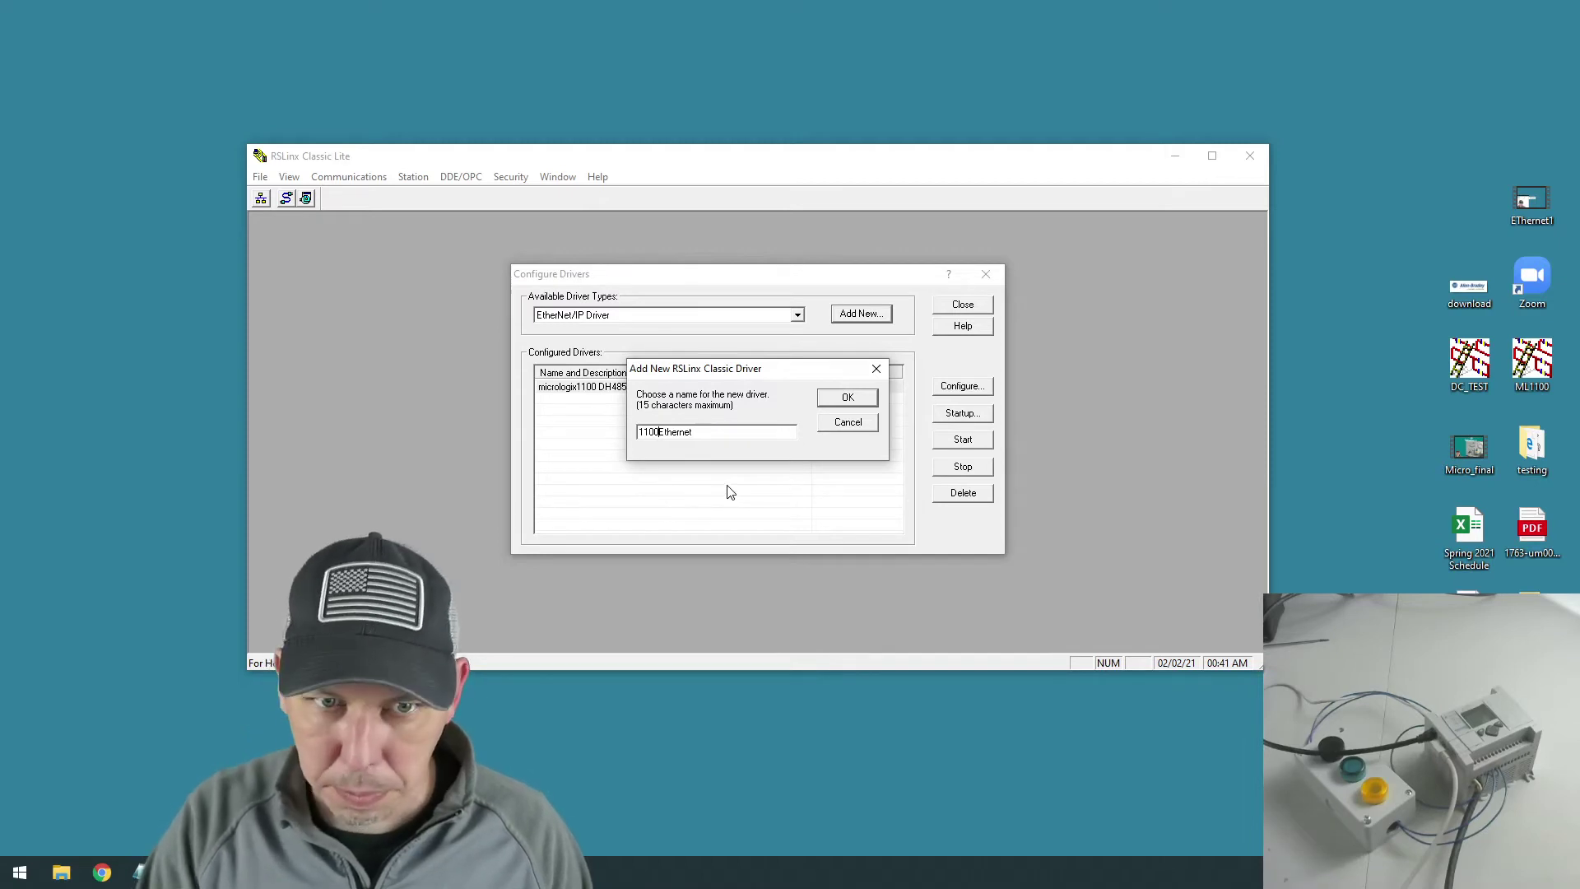
left_click(854, 398)
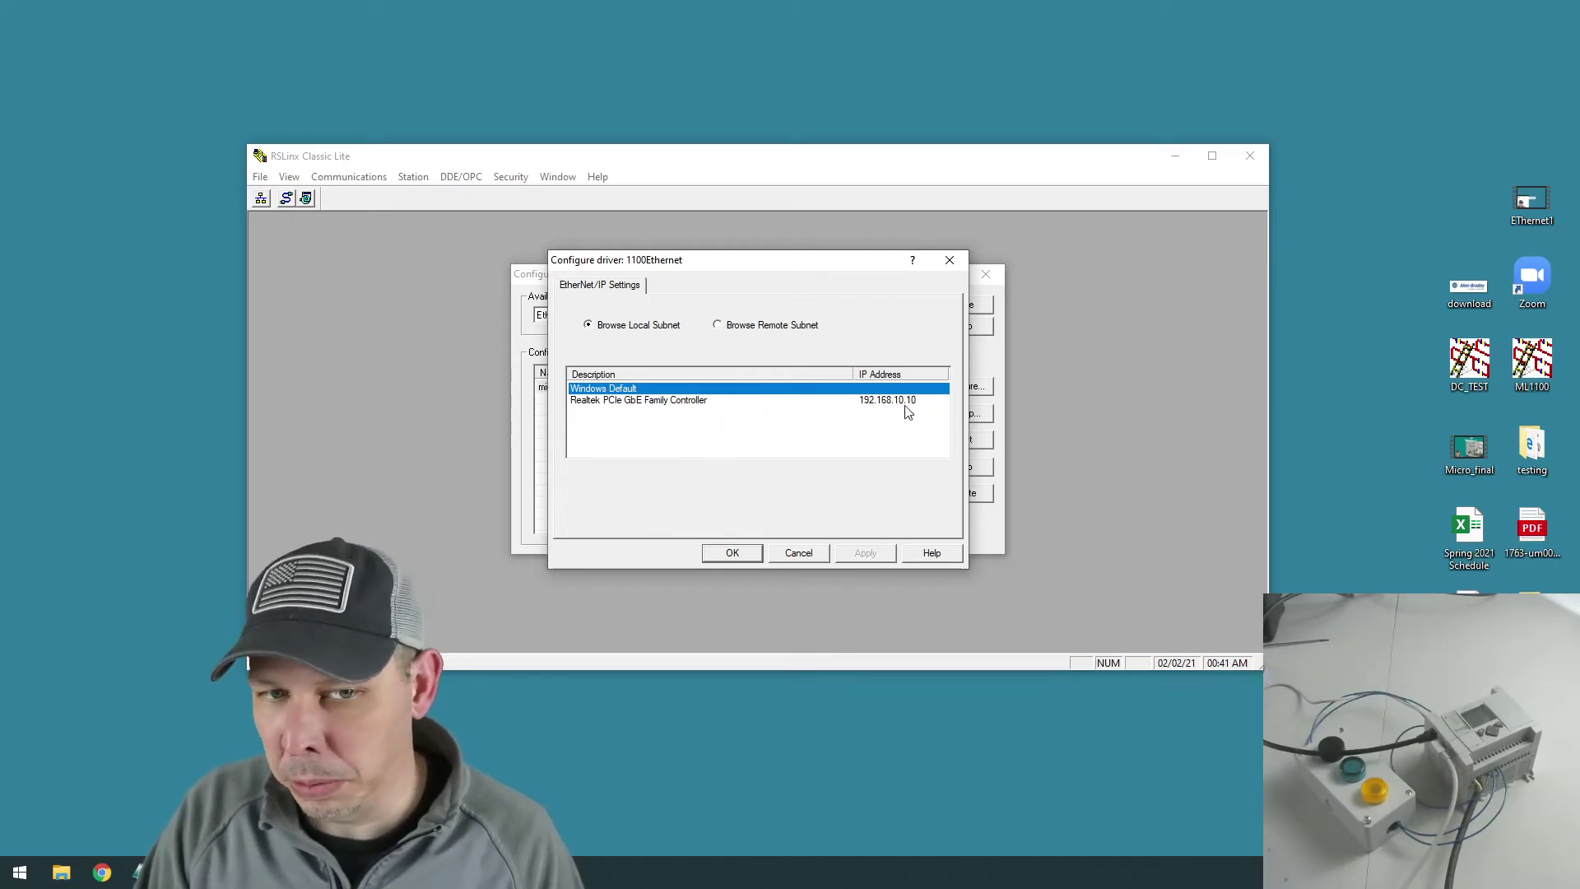
- Assign the Realtek PCIe GbE Family Controller to the 1100Ethernet driver for local subnet browsing, and close the driver configuration
left_click(676, 409)
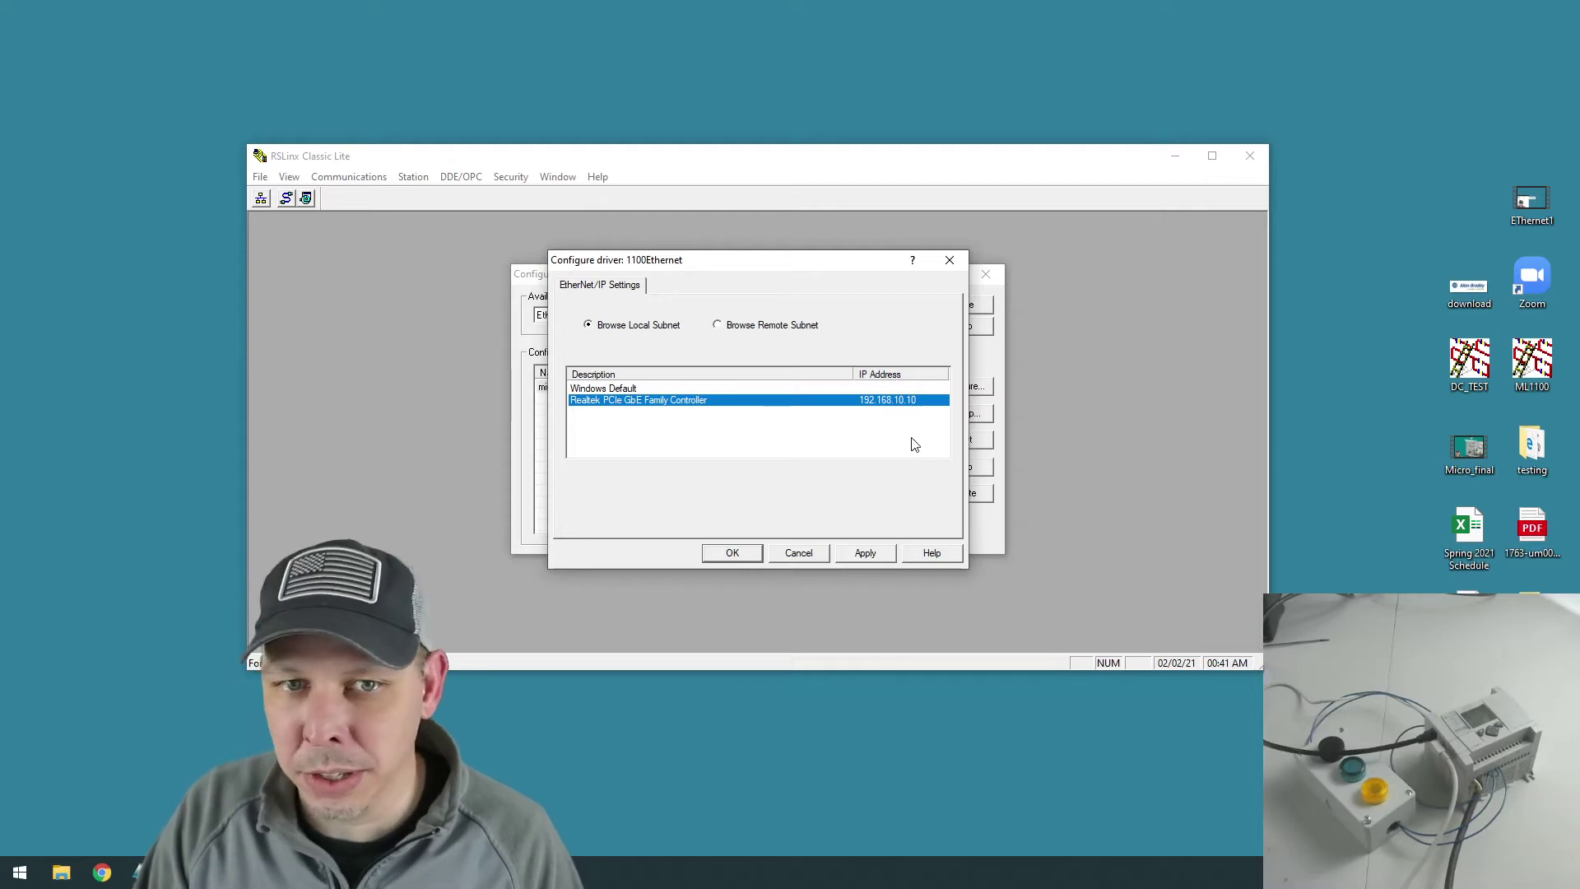
left_click(864, 554)
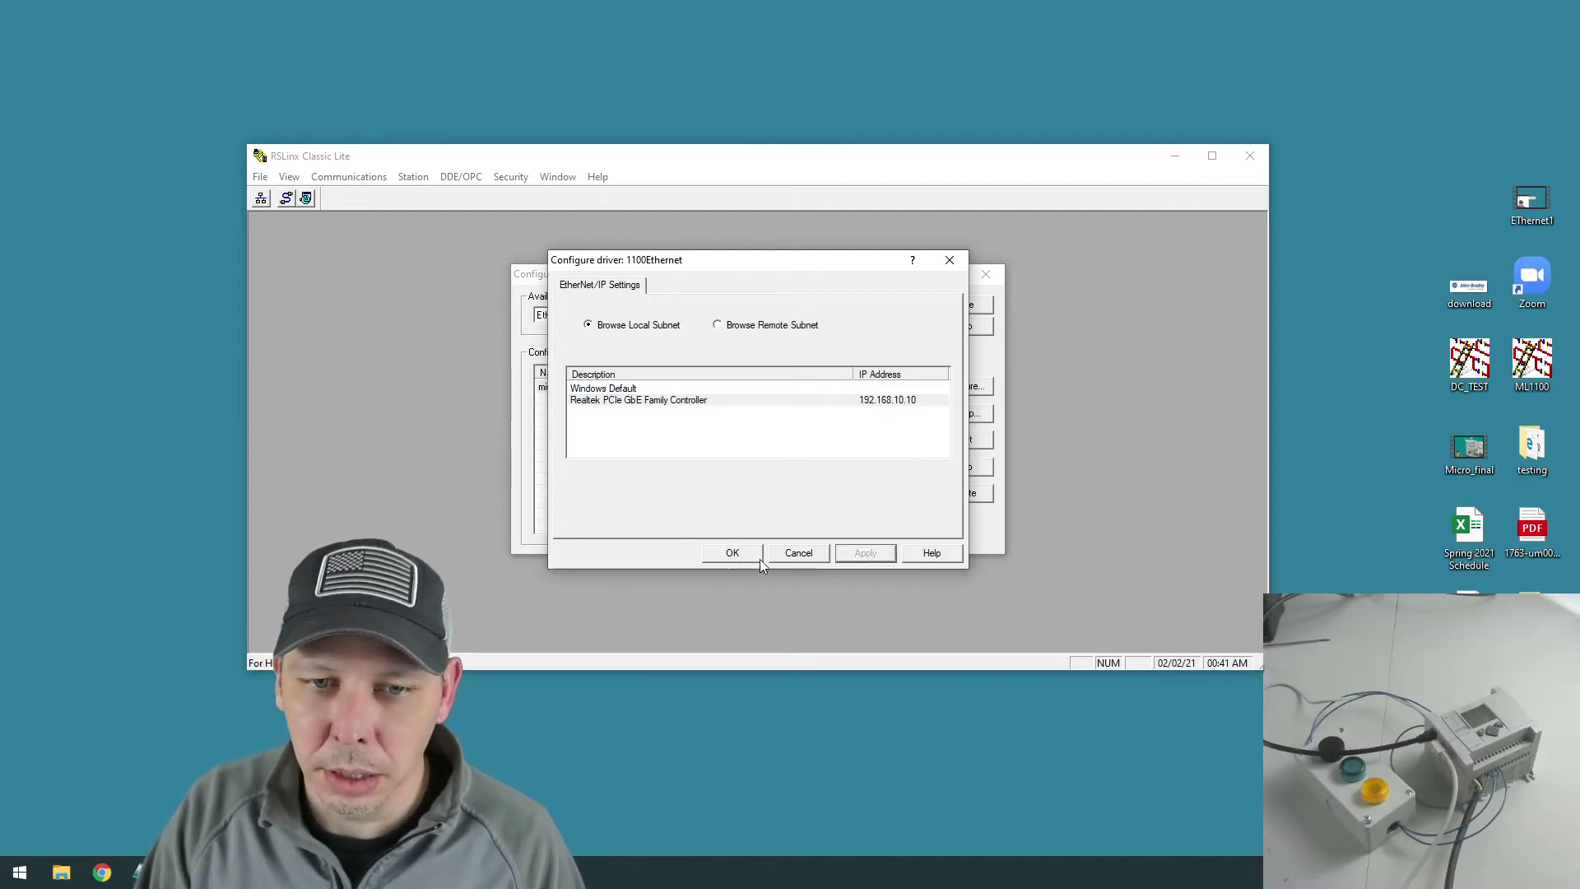
left_click(743, 554)
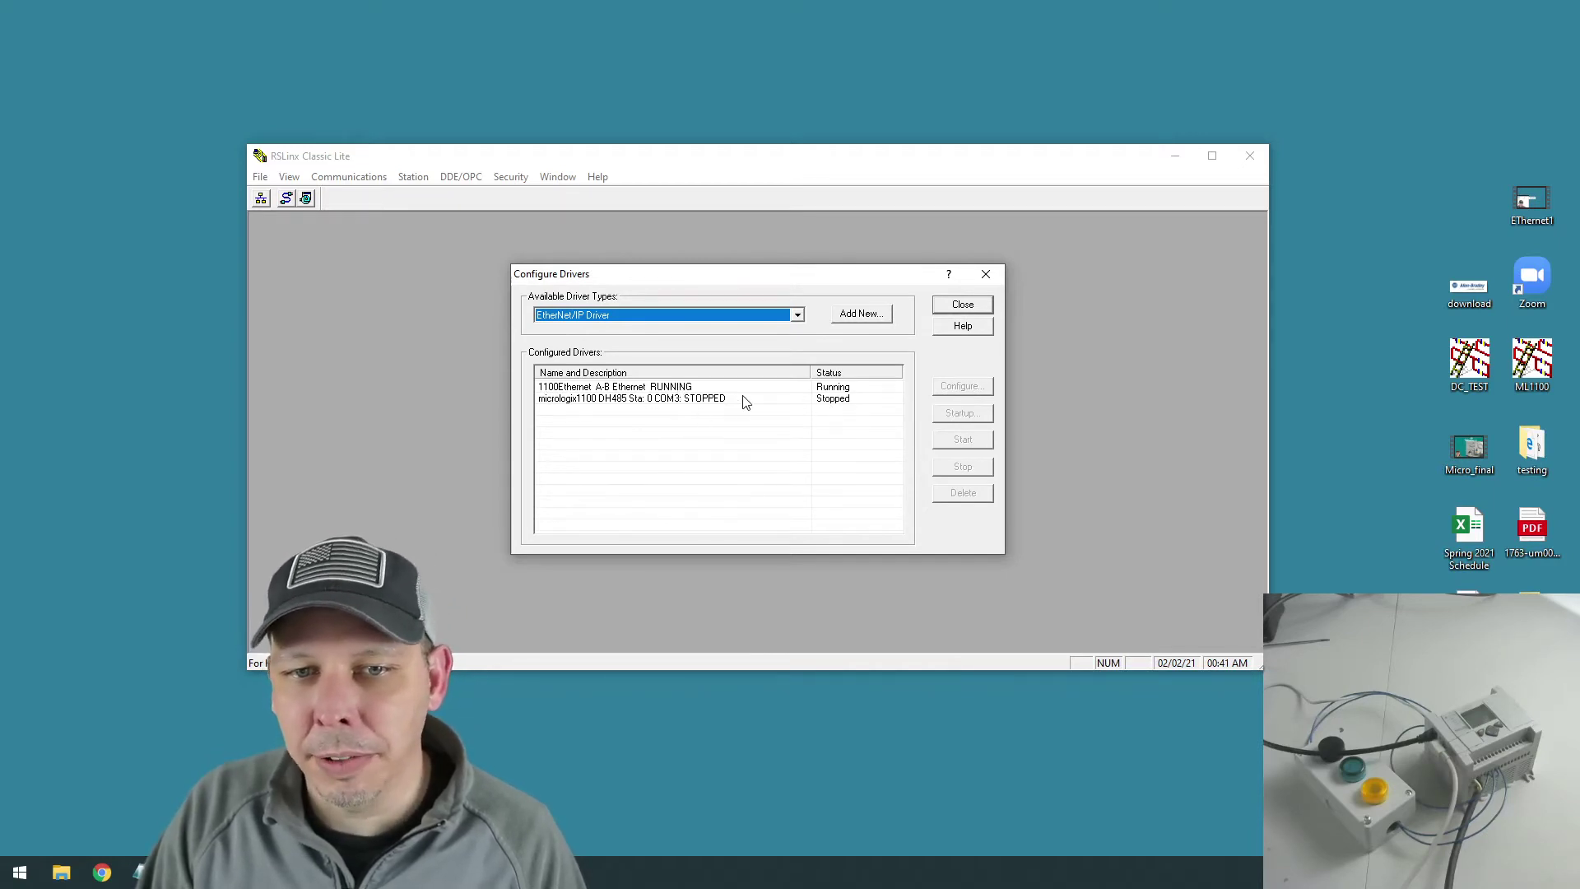
left_click(974, 309)
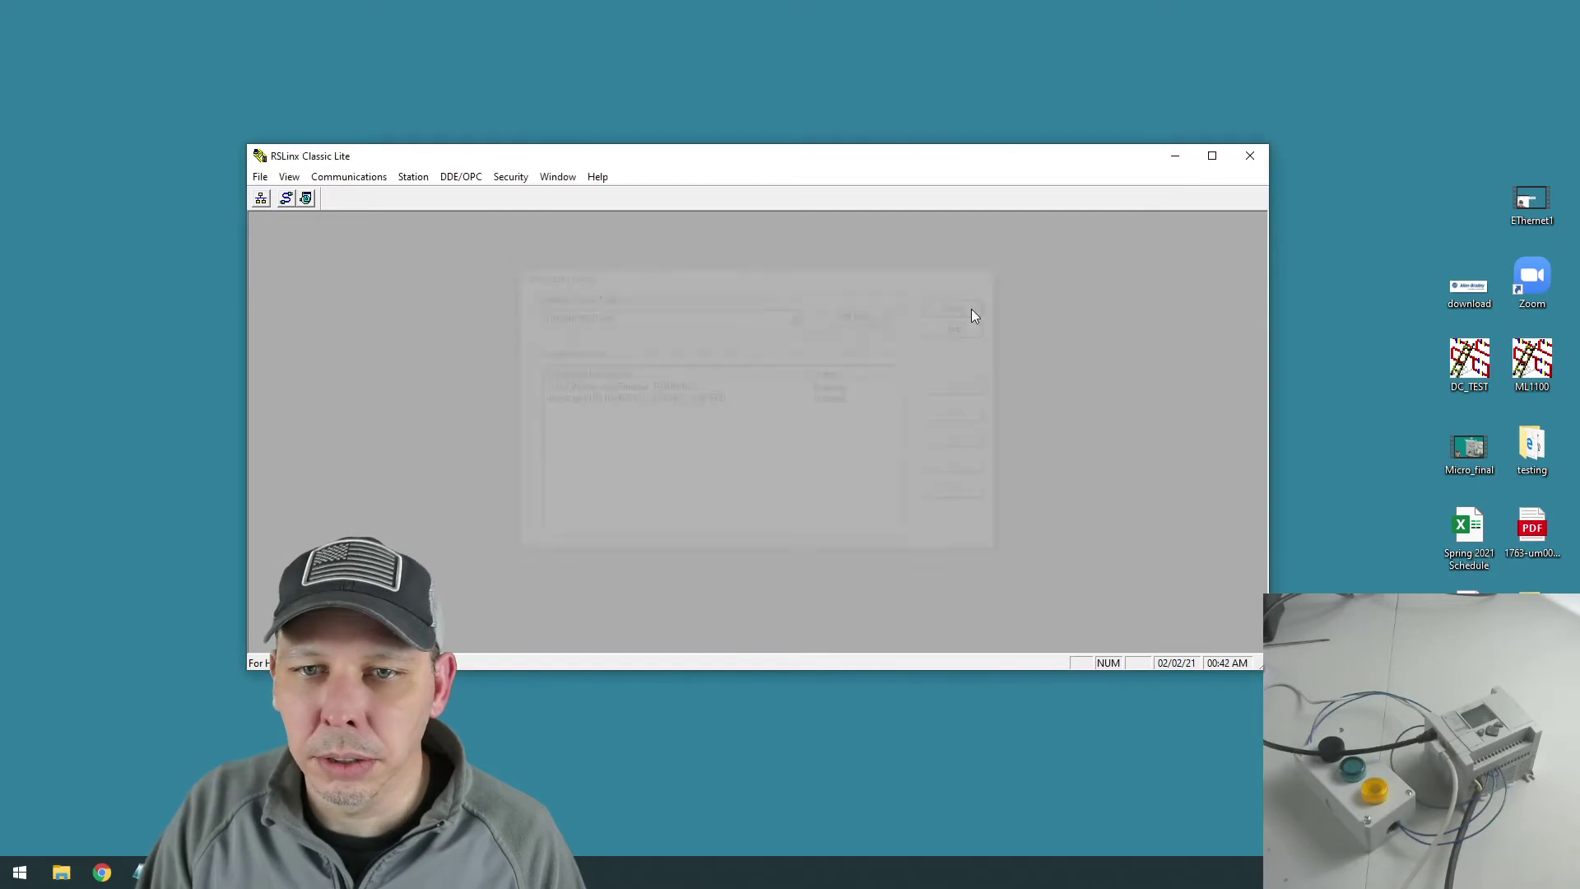
- Browse the 1100Ethernet driver in RSWho, select the MicroLogix 1100 and show its listing in Details view
left_click(260, 200)
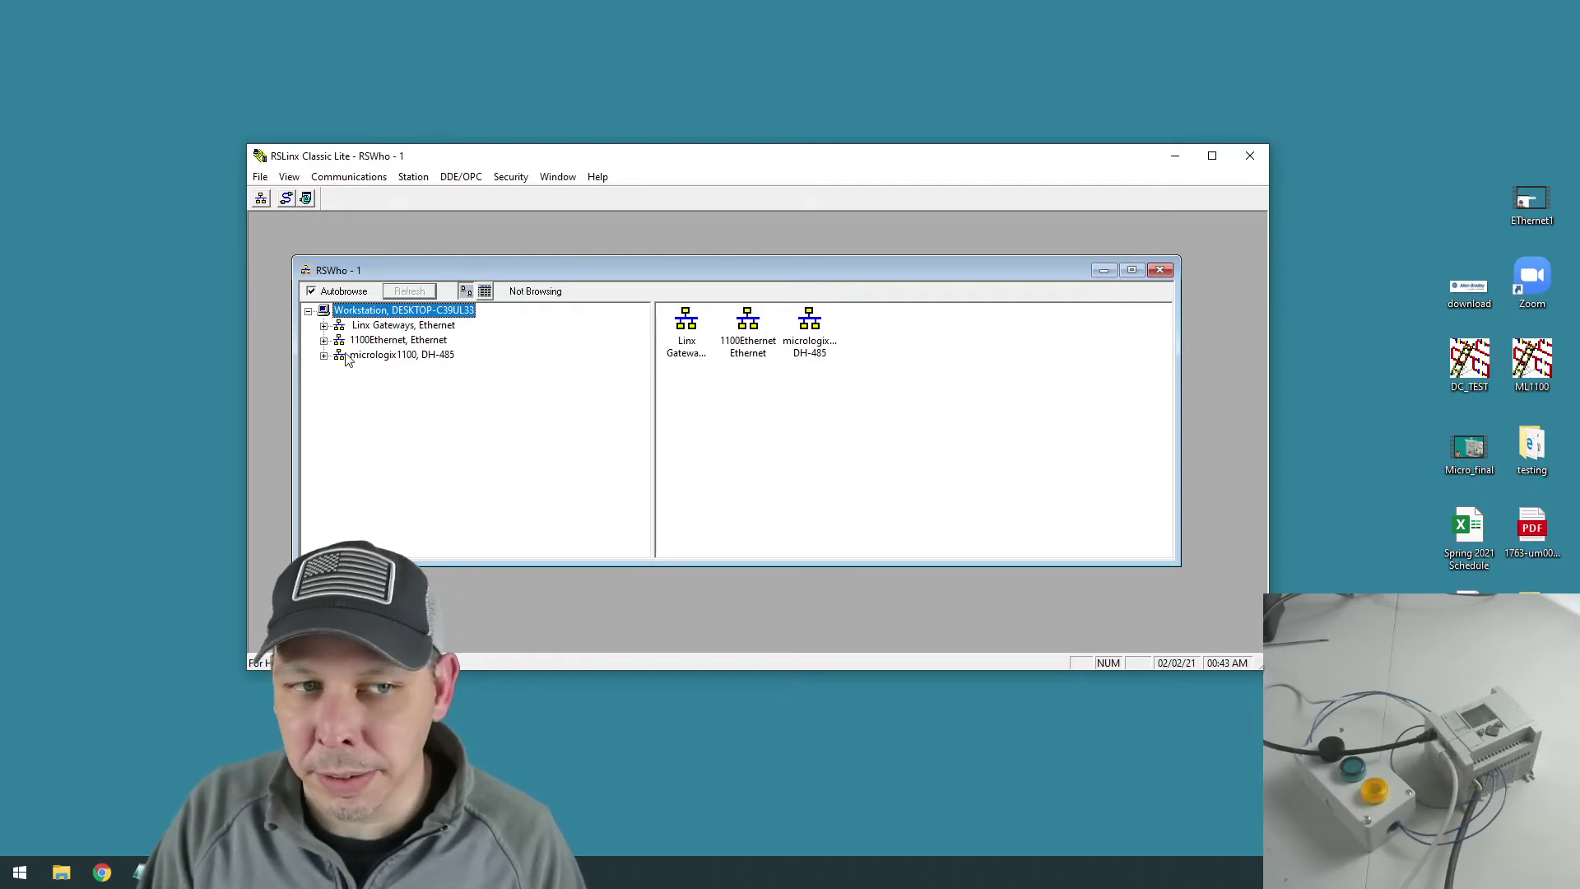
left_click(324, 341)
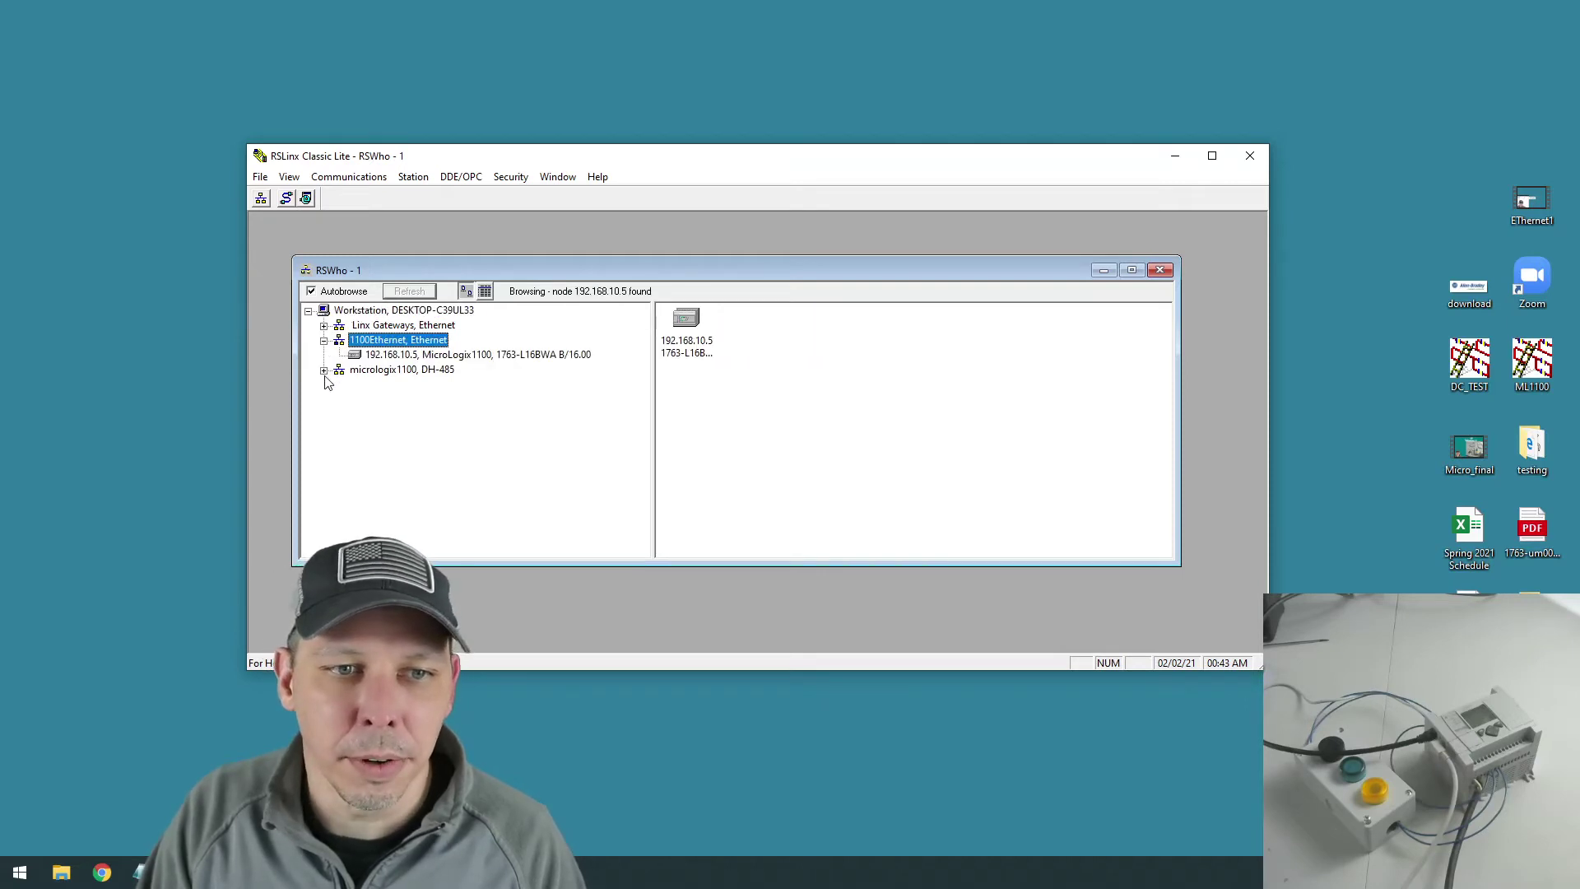
left_click(398, 356)
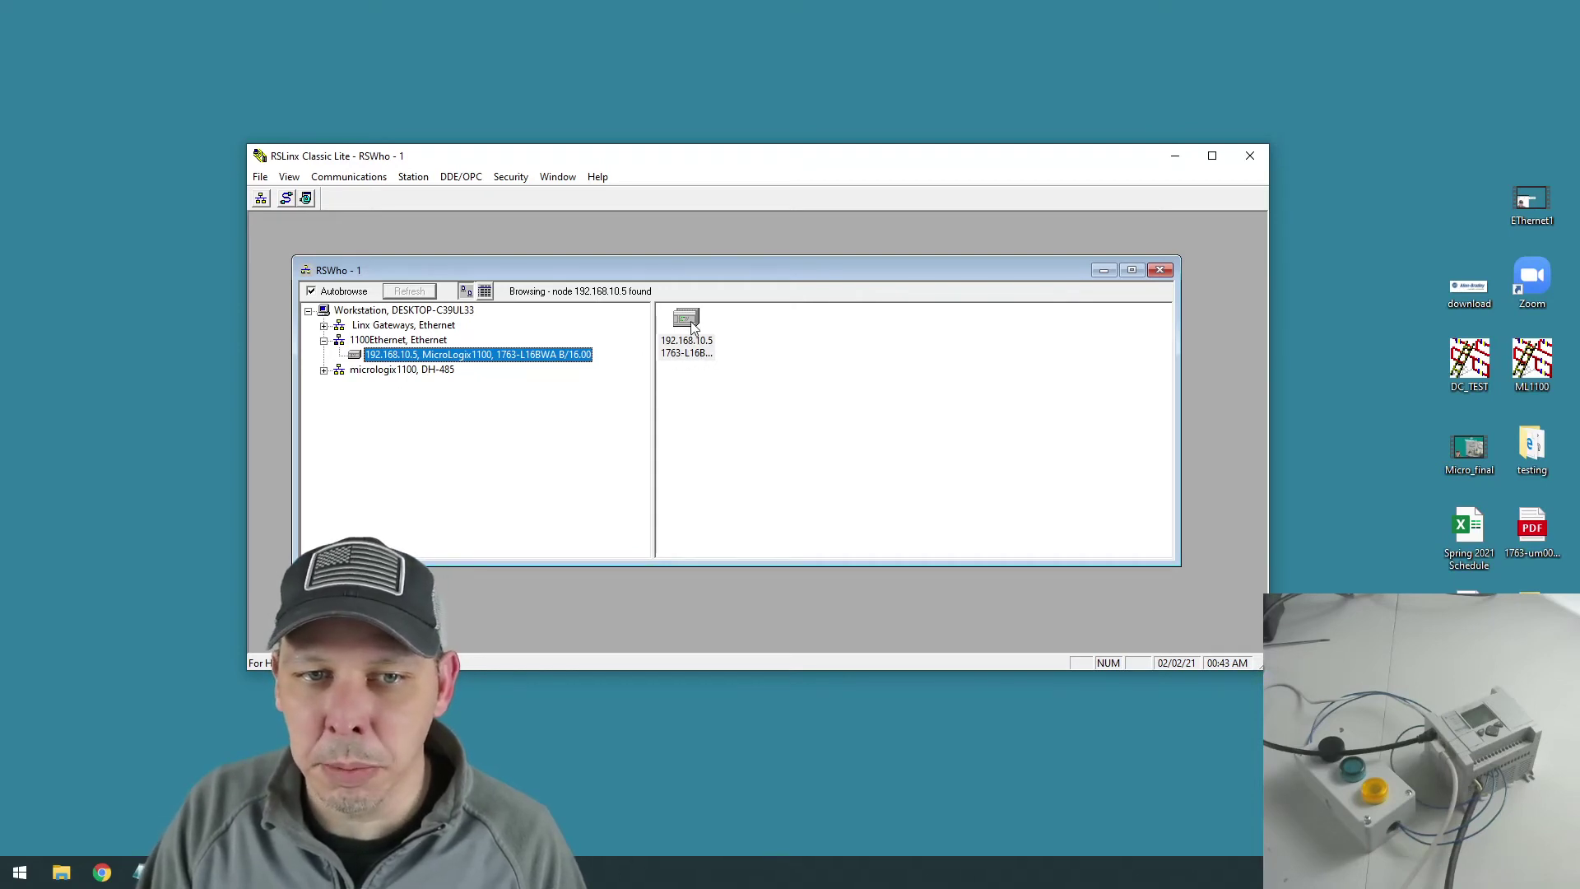
right_click(693, 324)
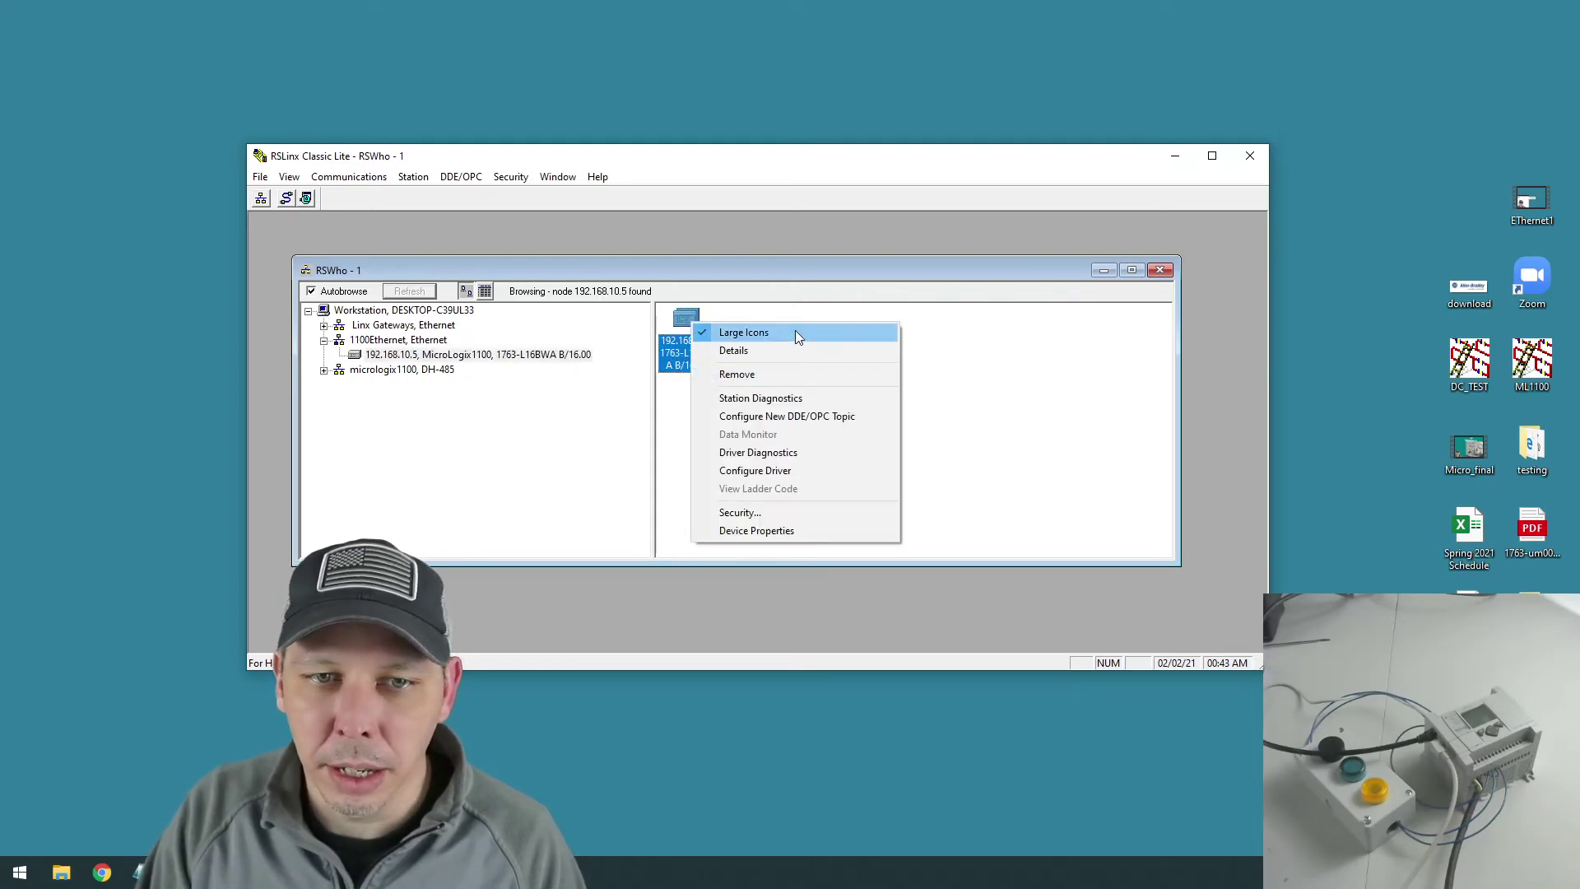
left_click(813, 354)
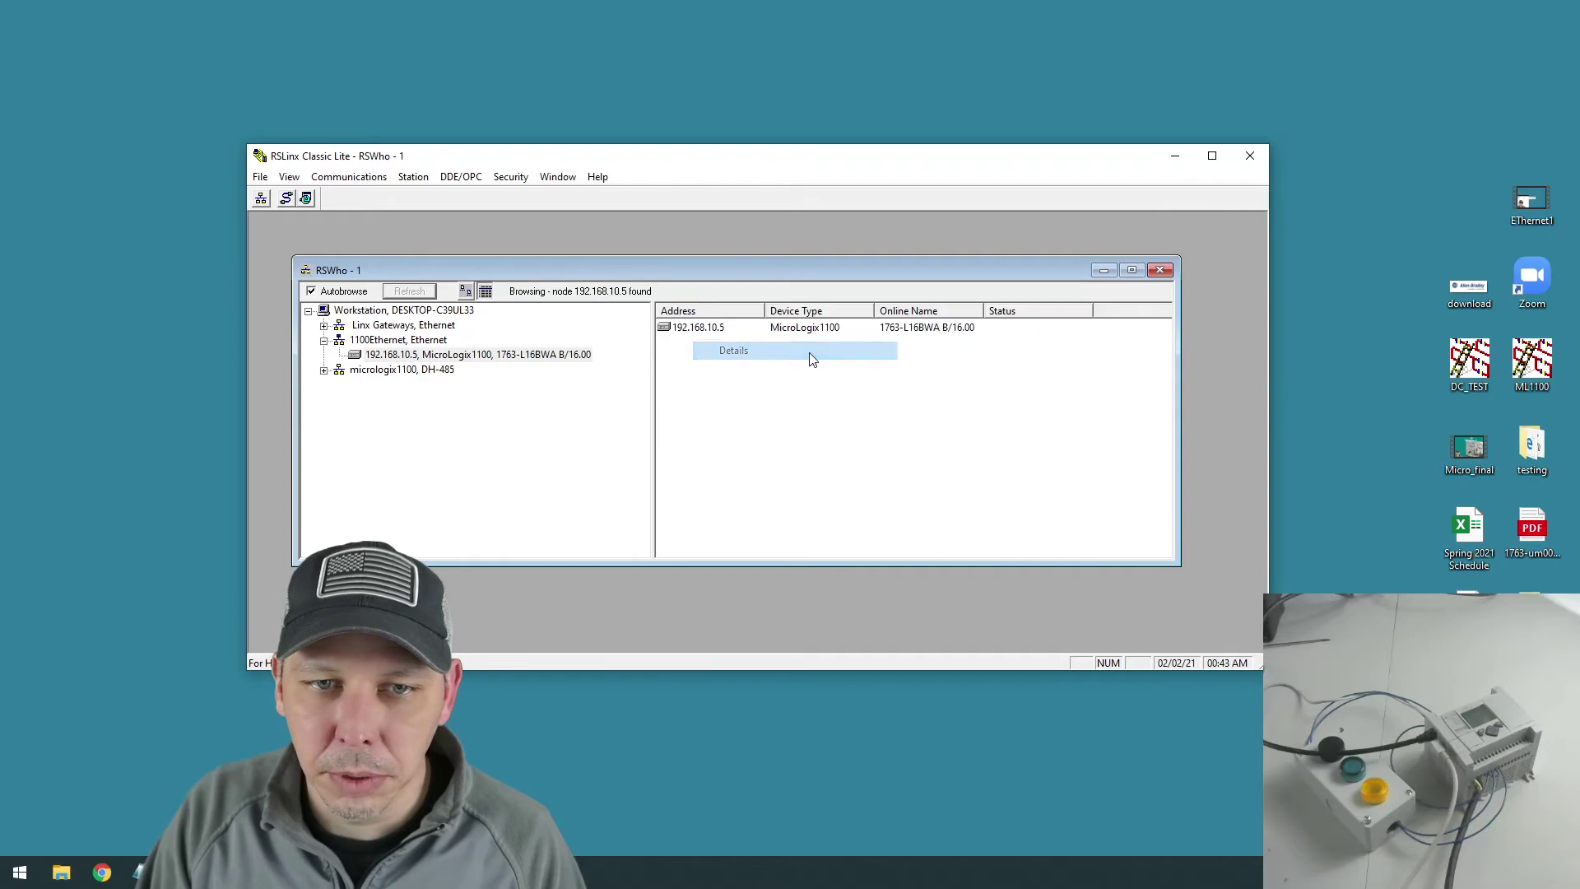
- Review the MicroLogix 1100's device properties under the 1100Ethernet driver, and return its listing to Large Icons
right_click(708, 326)
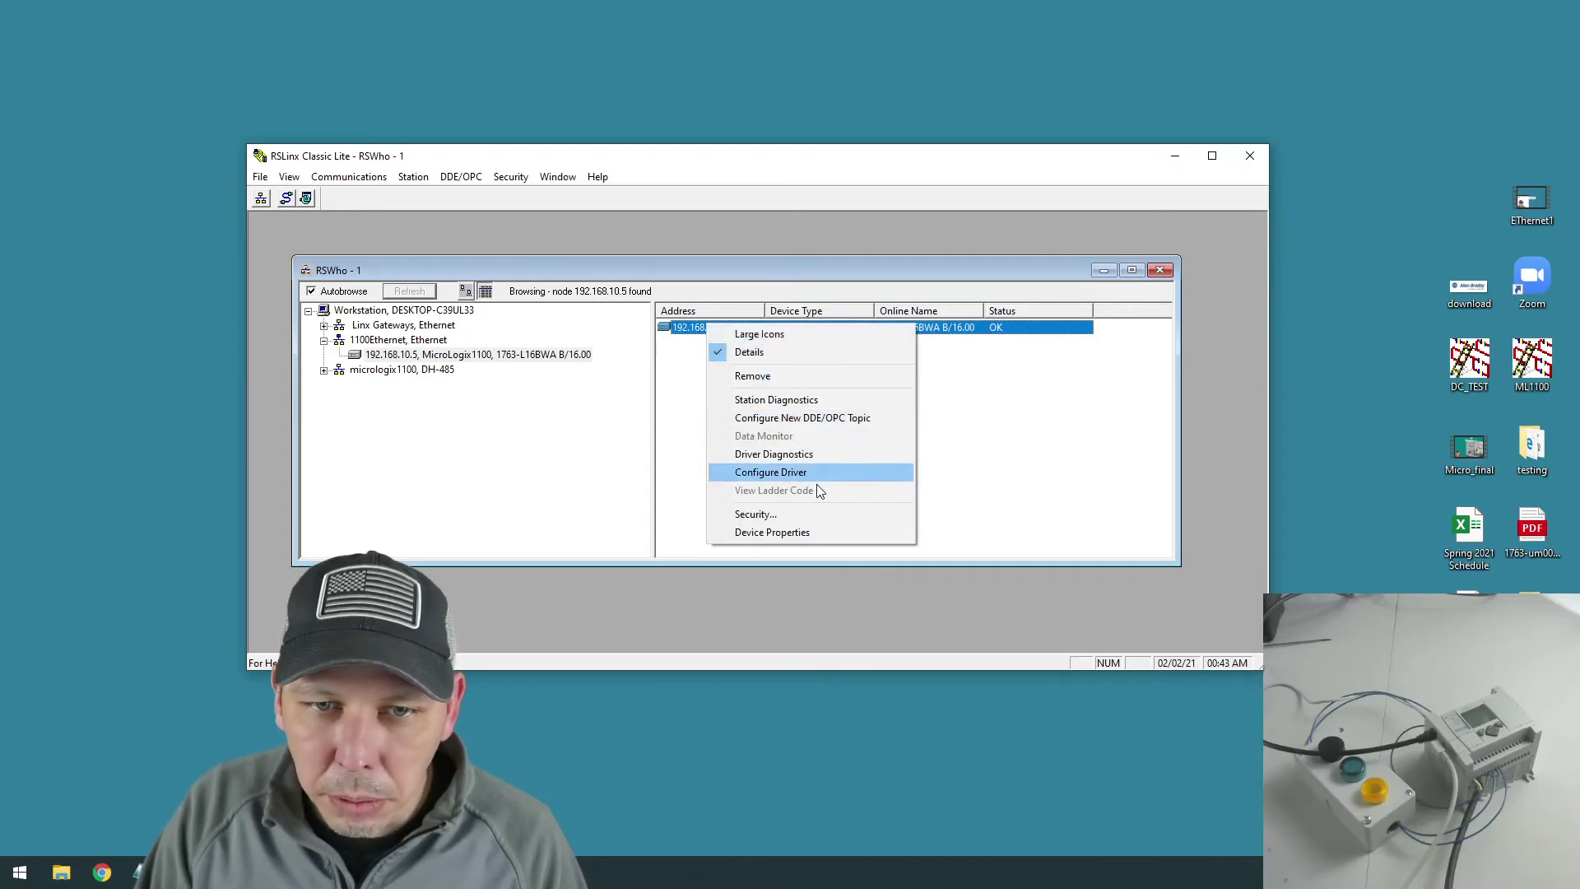
left_click(832, 530)
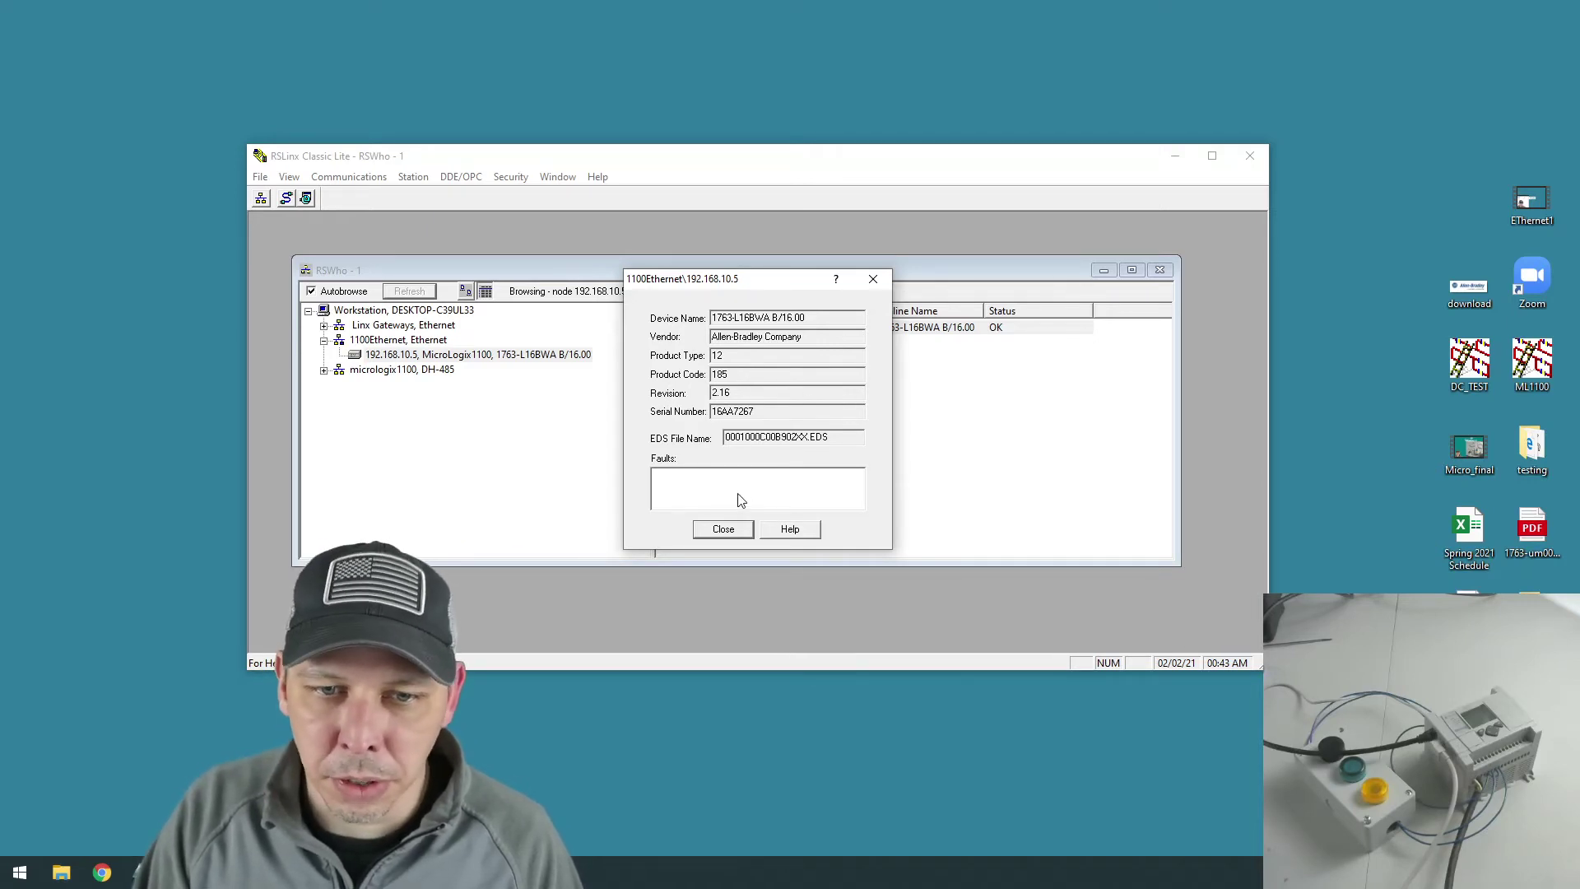
left_click(723, 529)
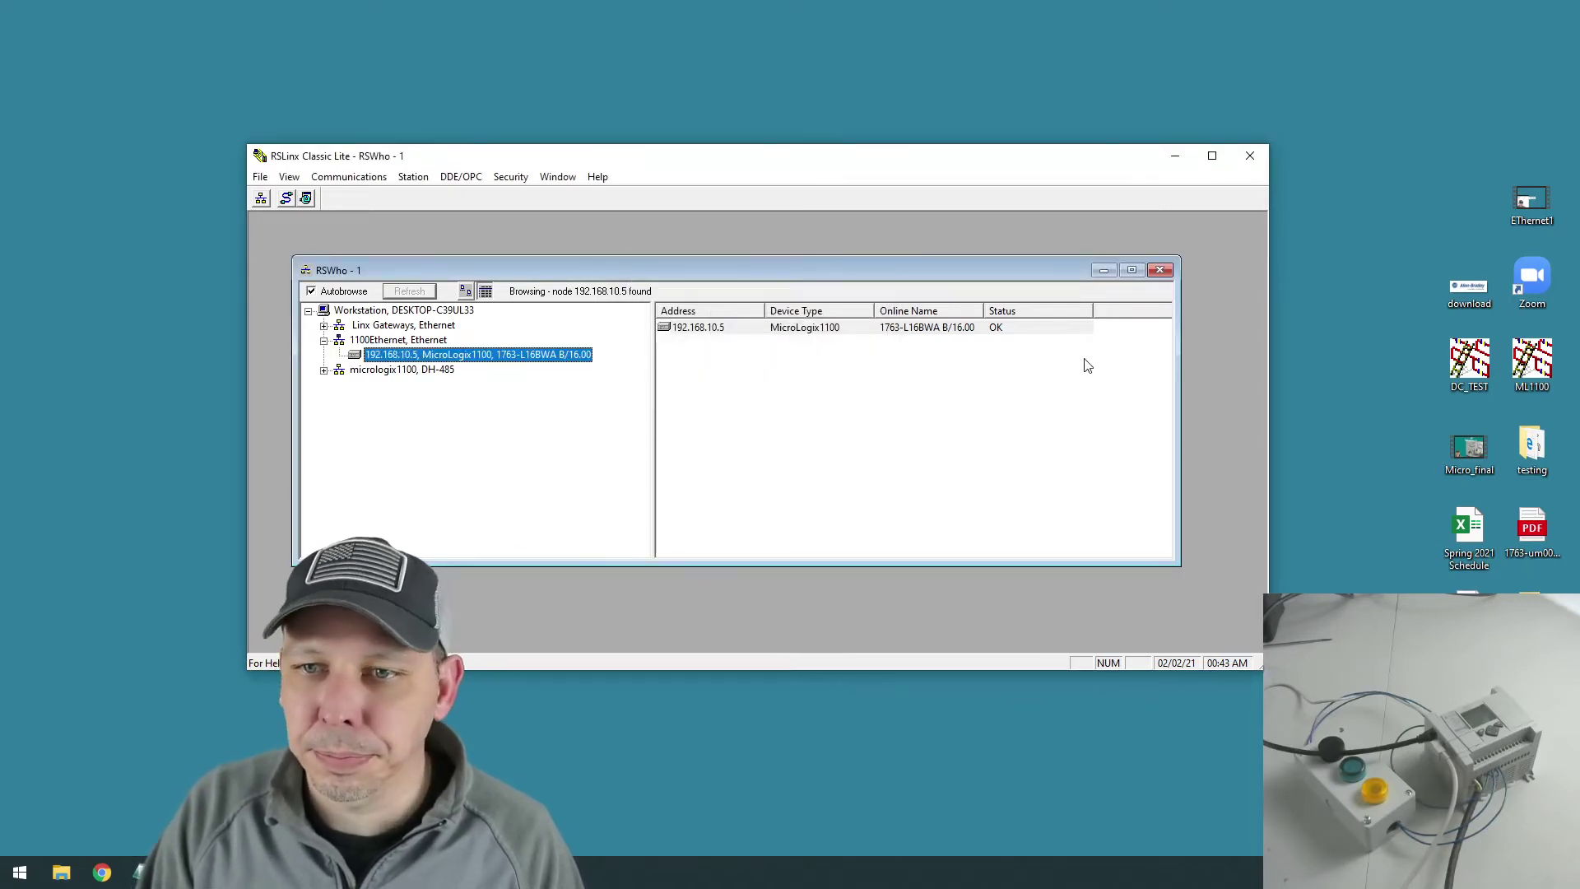
right_click(703, 332)
left_click(744, 344)
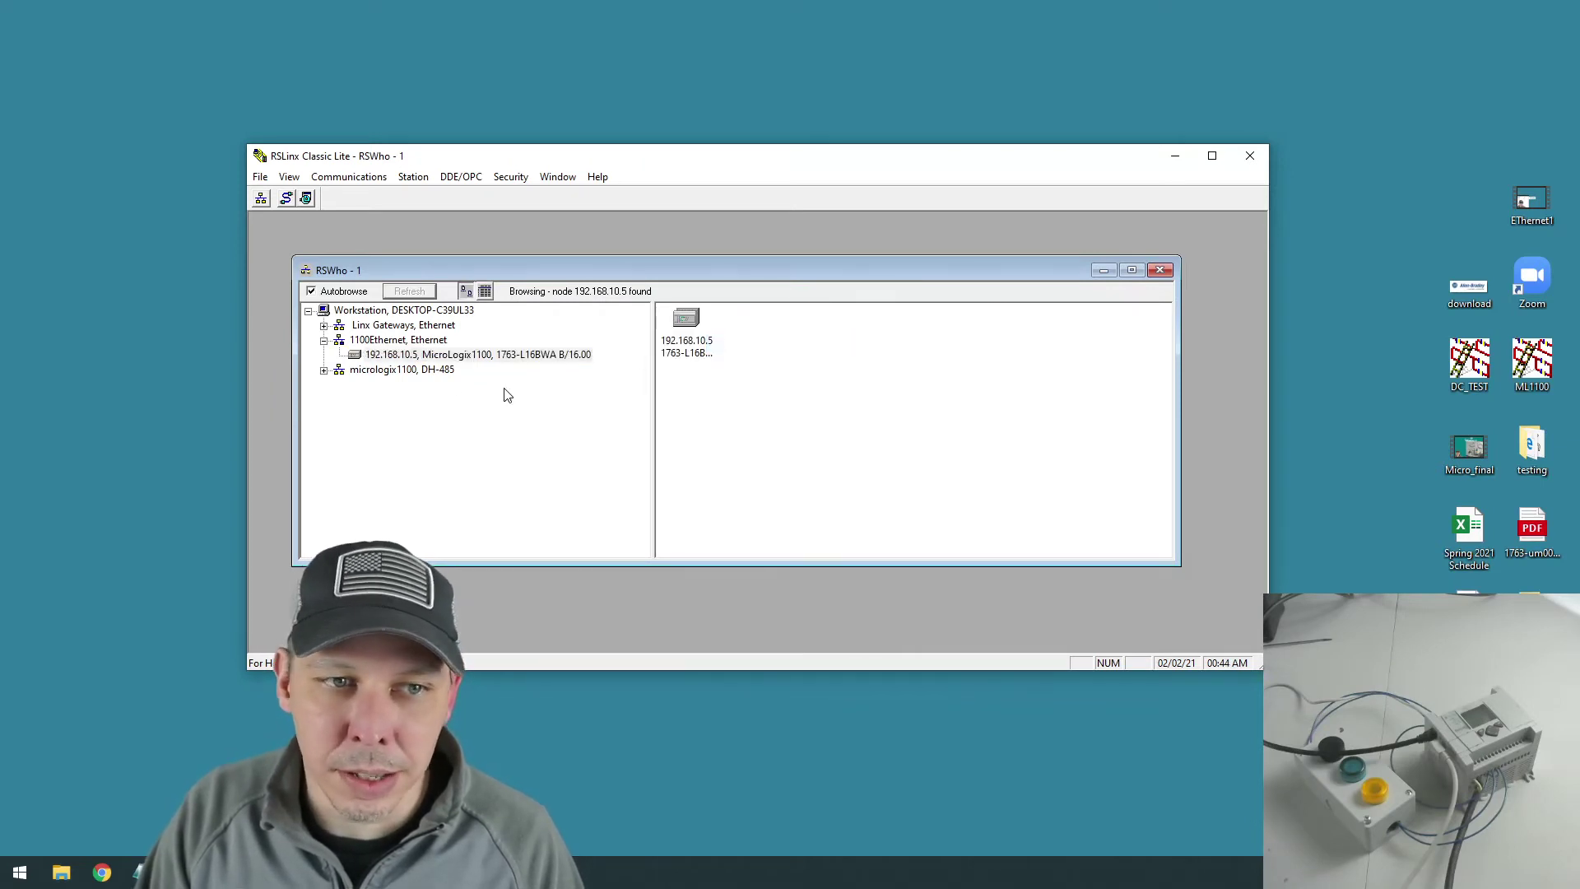
- Minimize RSLinx Classic and launch RSLogix Micro English
left_click(1175, 156)
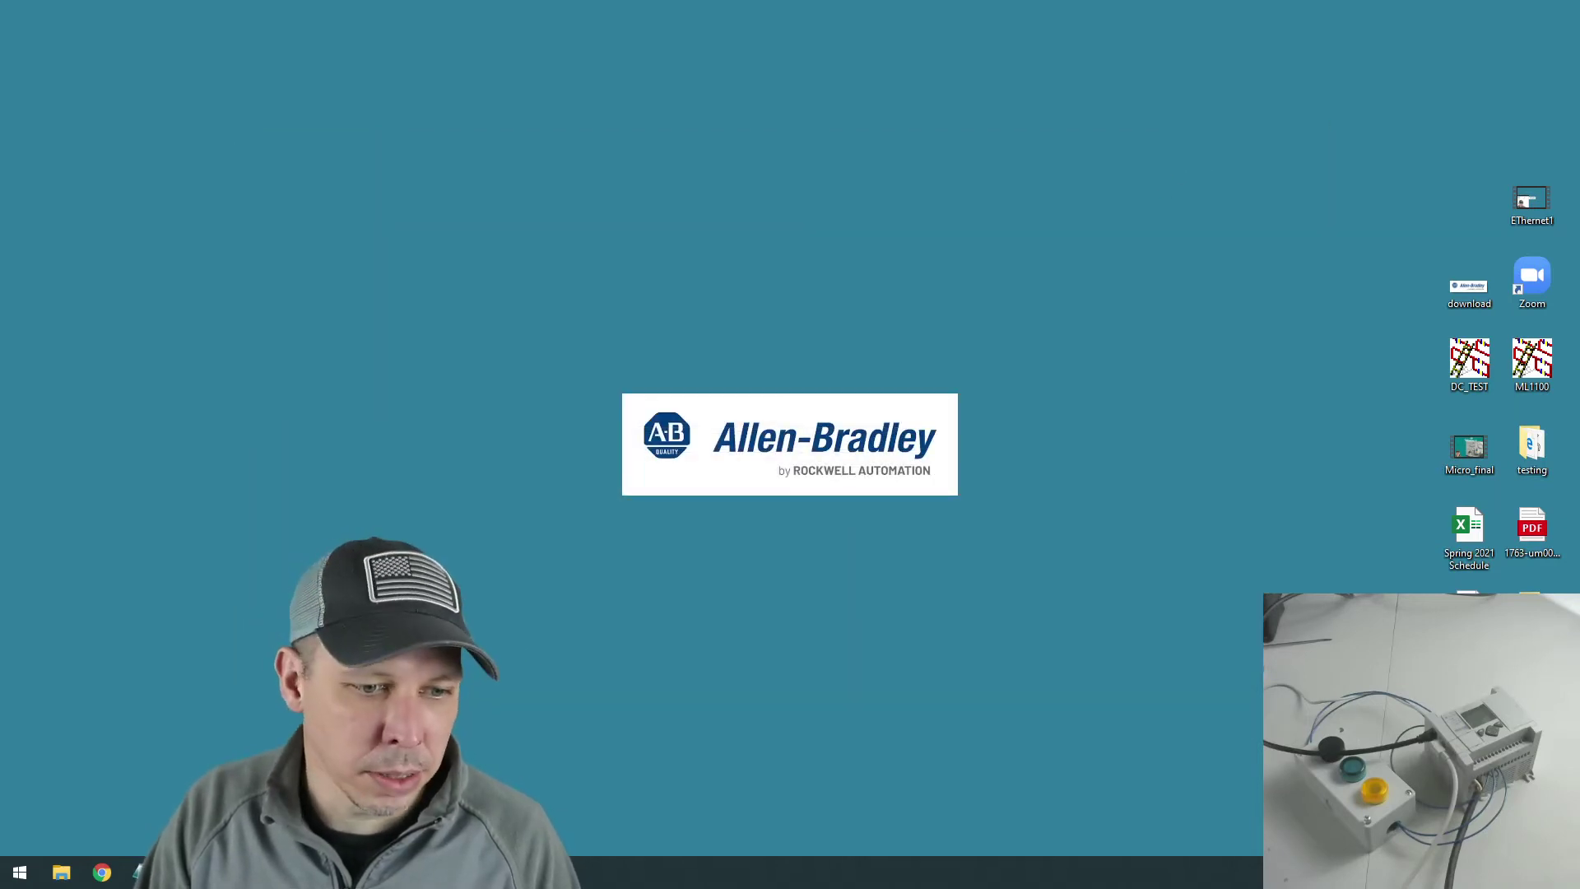
left_click(20, 872)
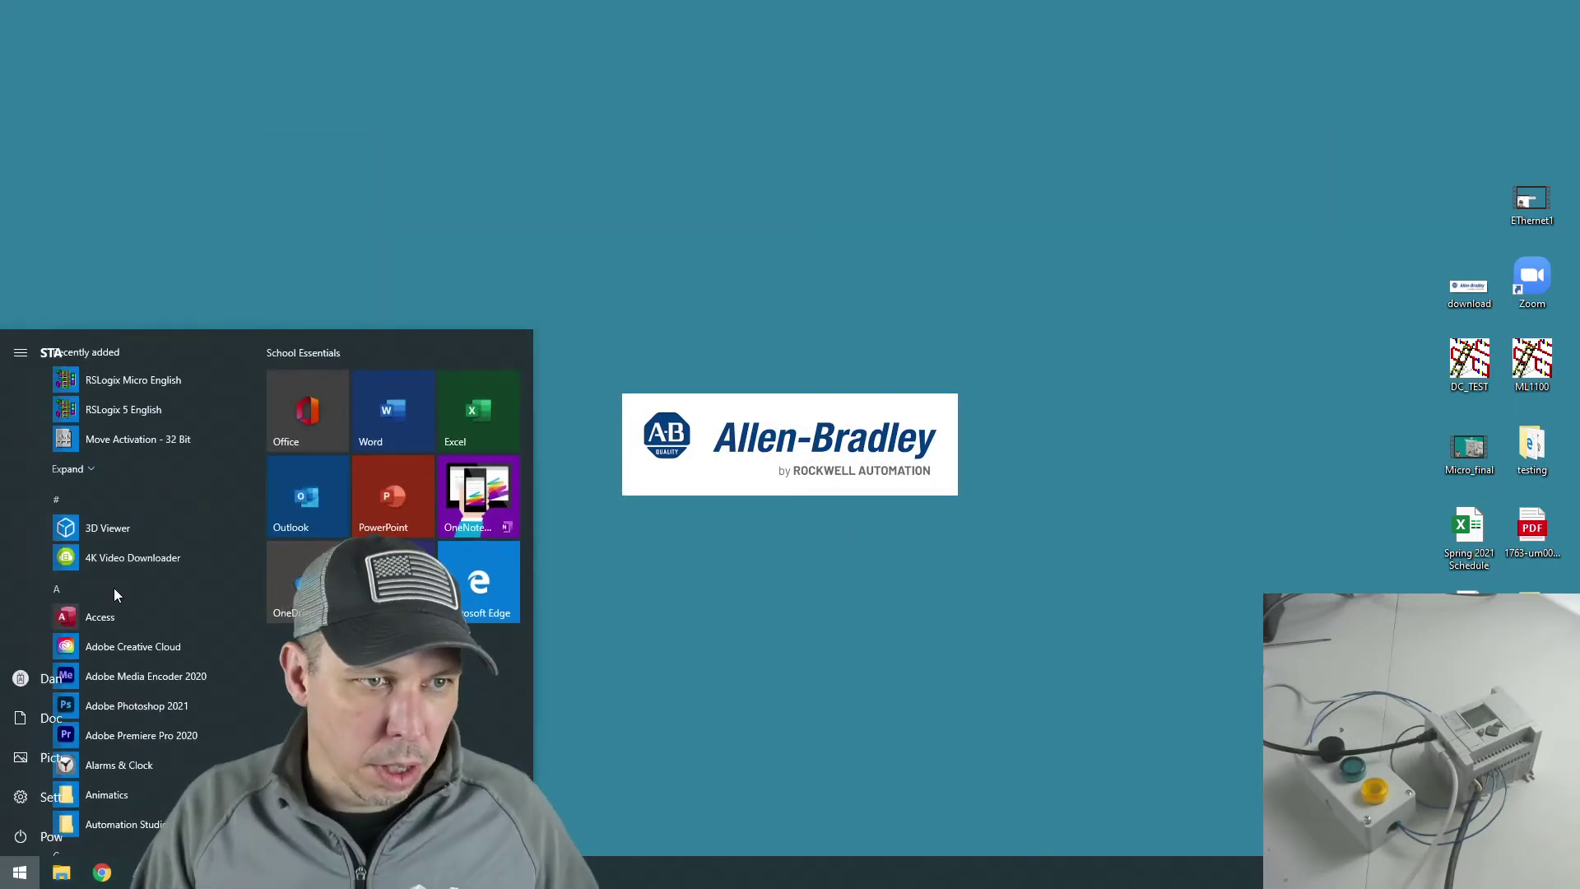
left_click(141, 378)
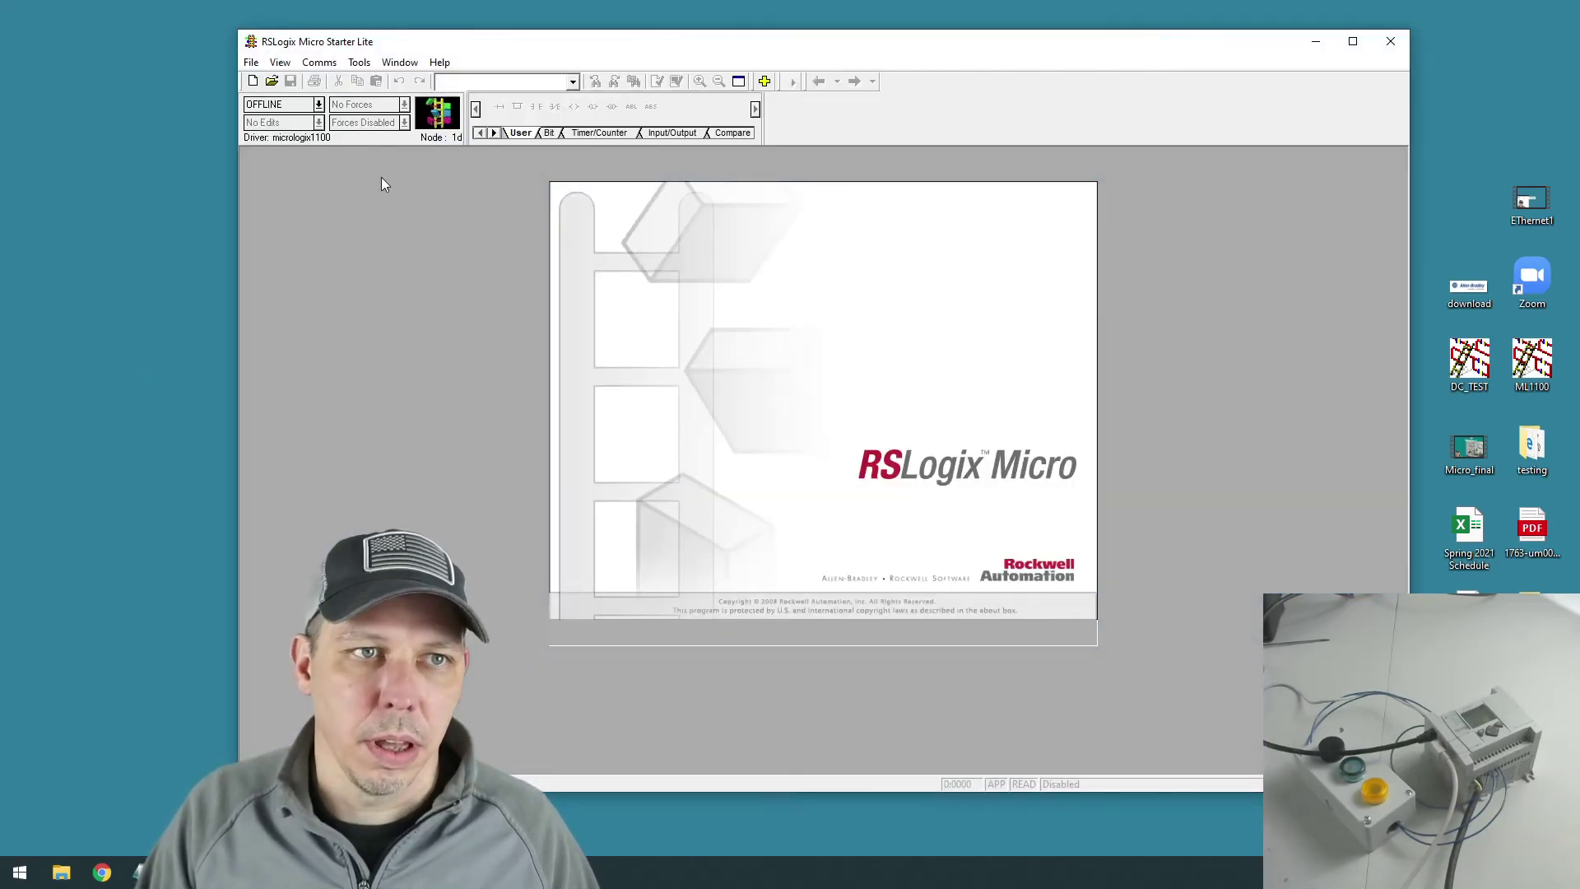
left_click(326, 64)
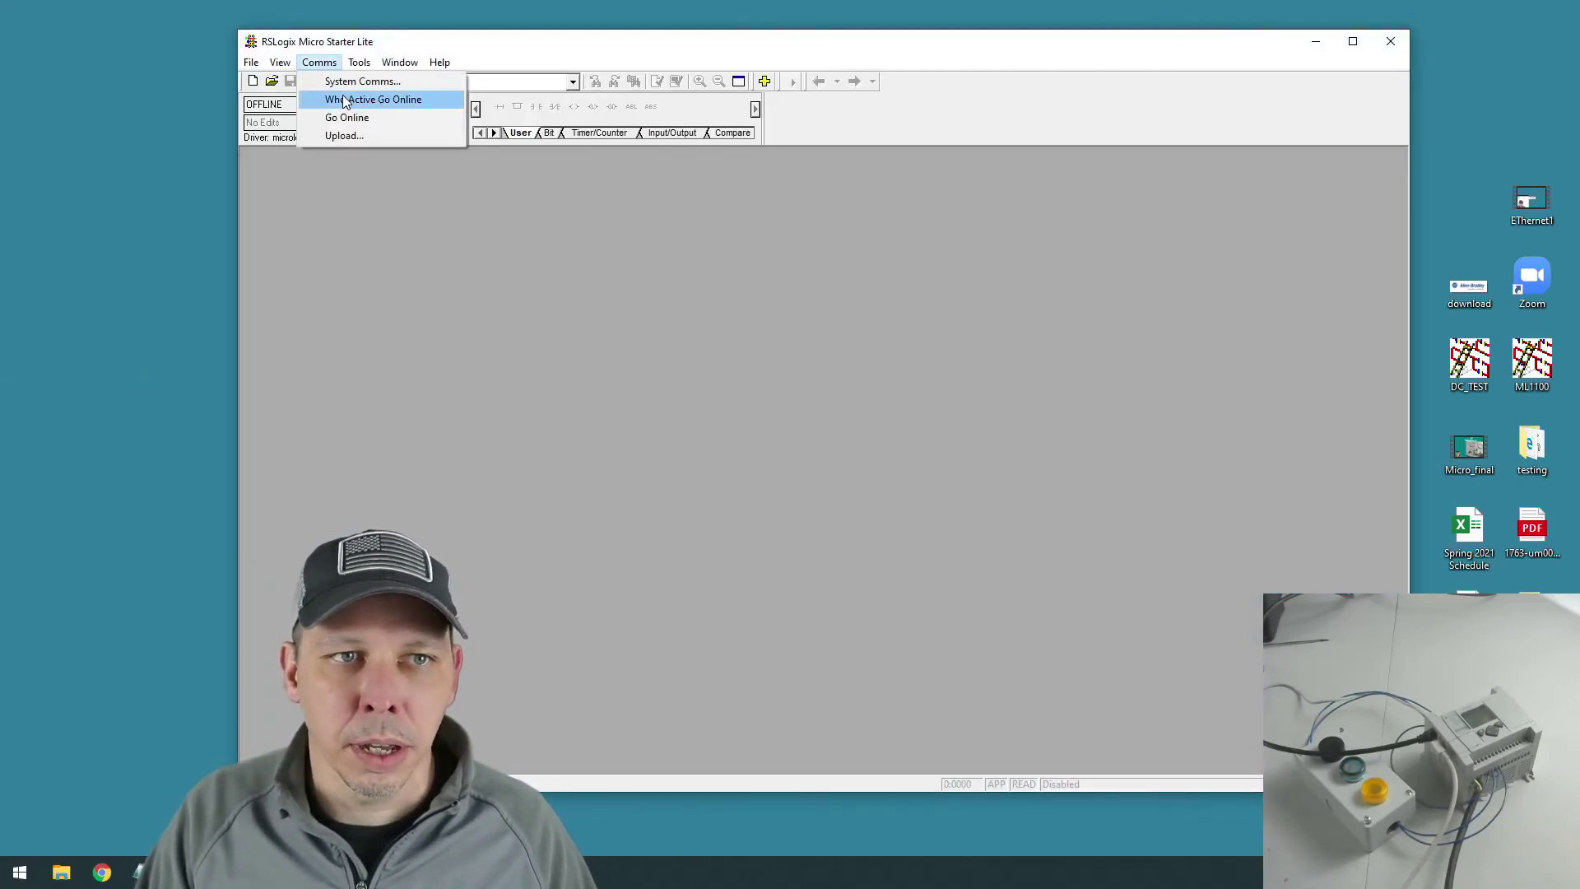
left_click(346, 100)
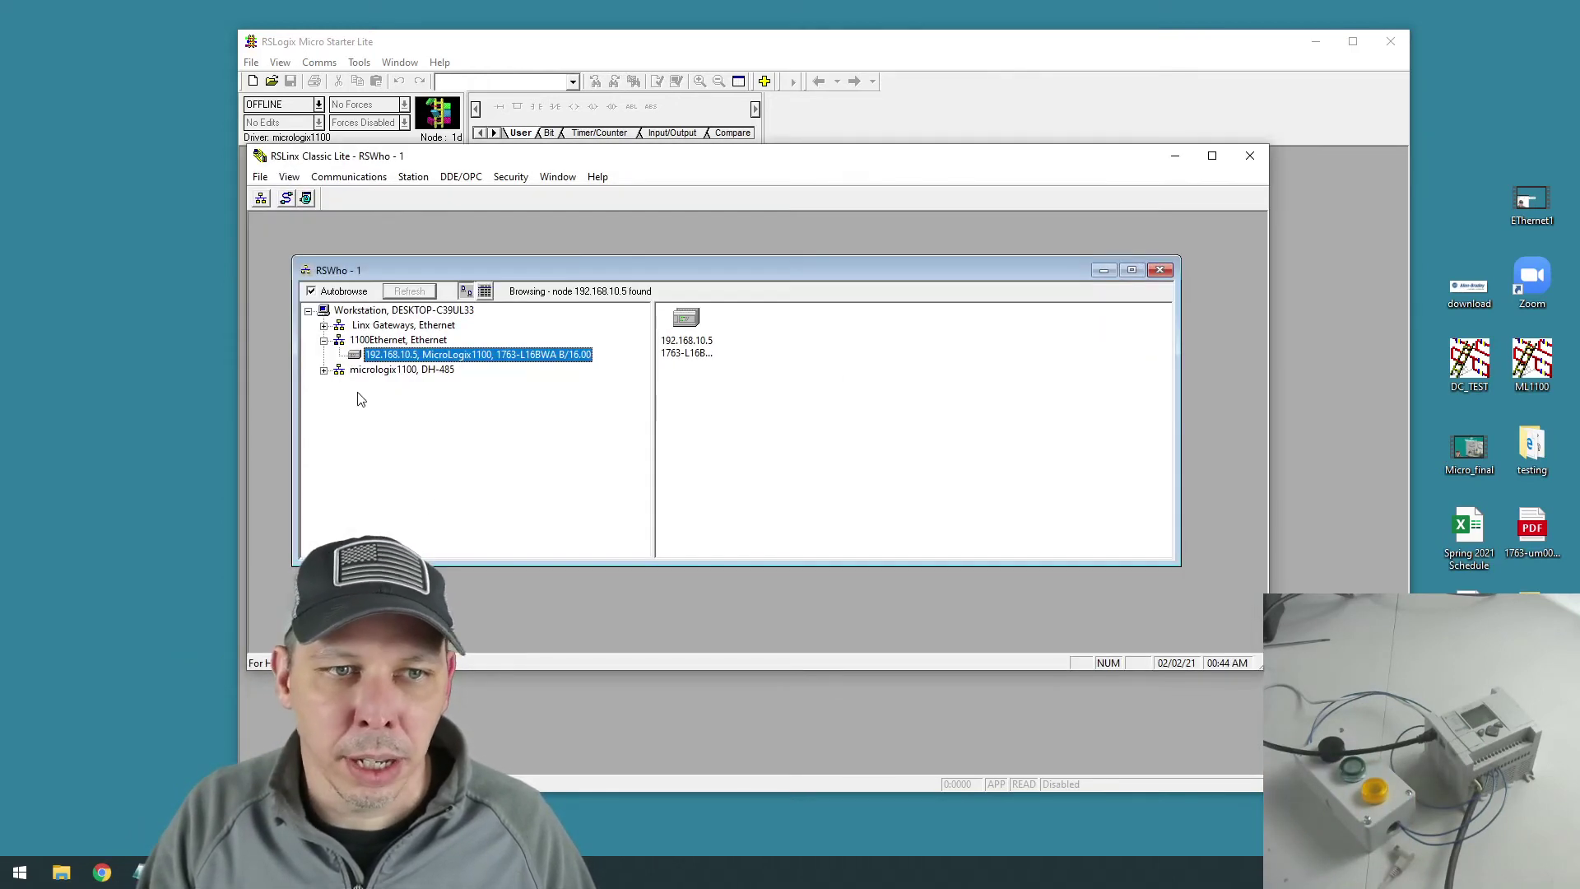
left_click(1324, 43)
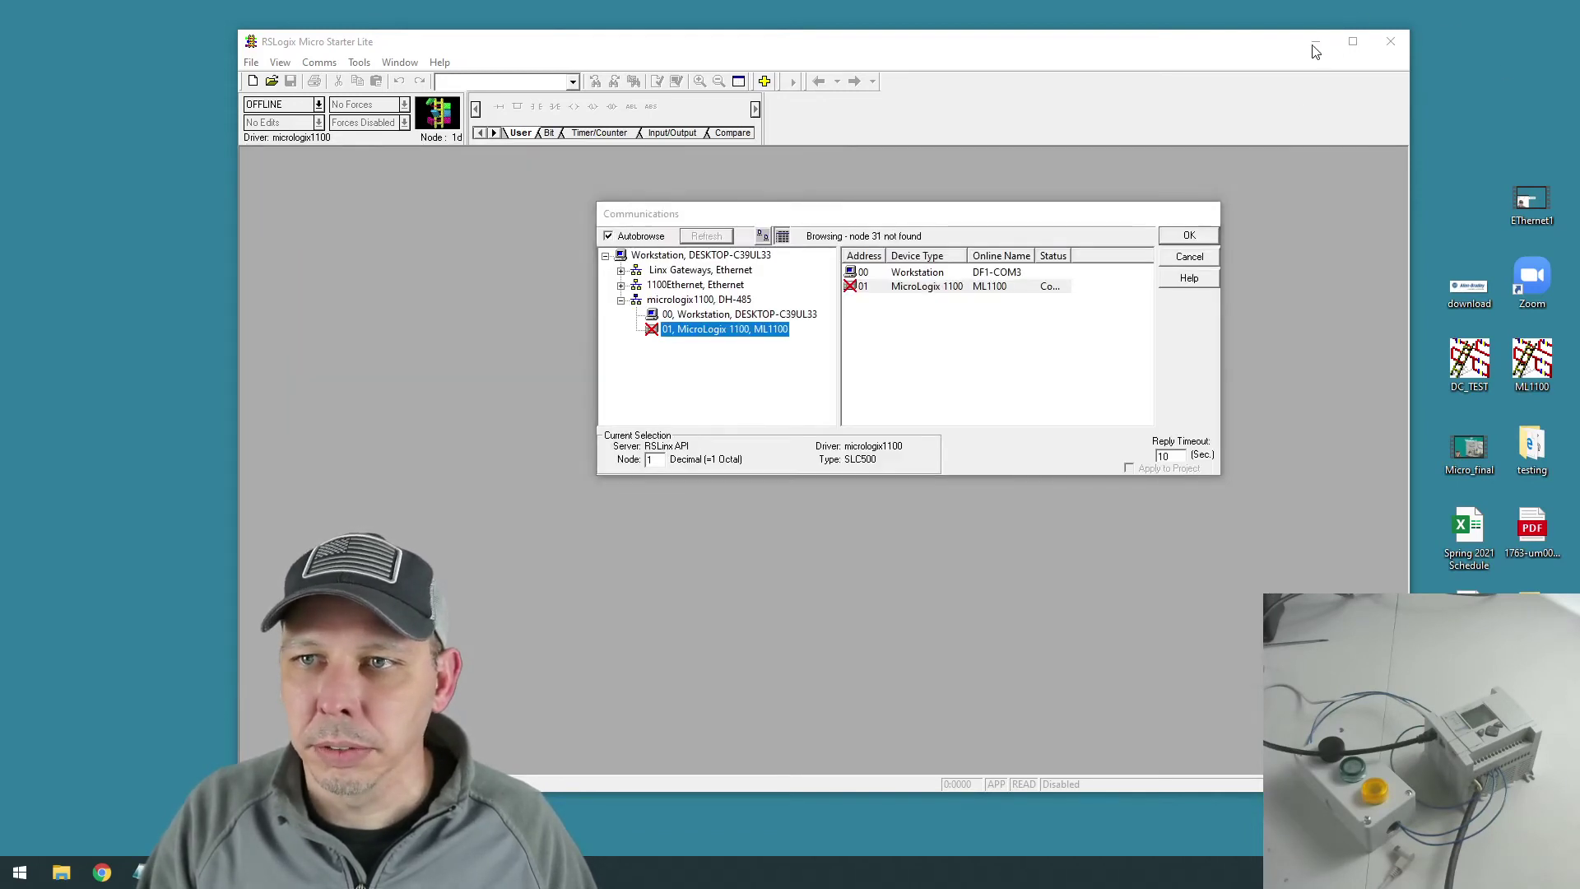
left_click(1195, 257)
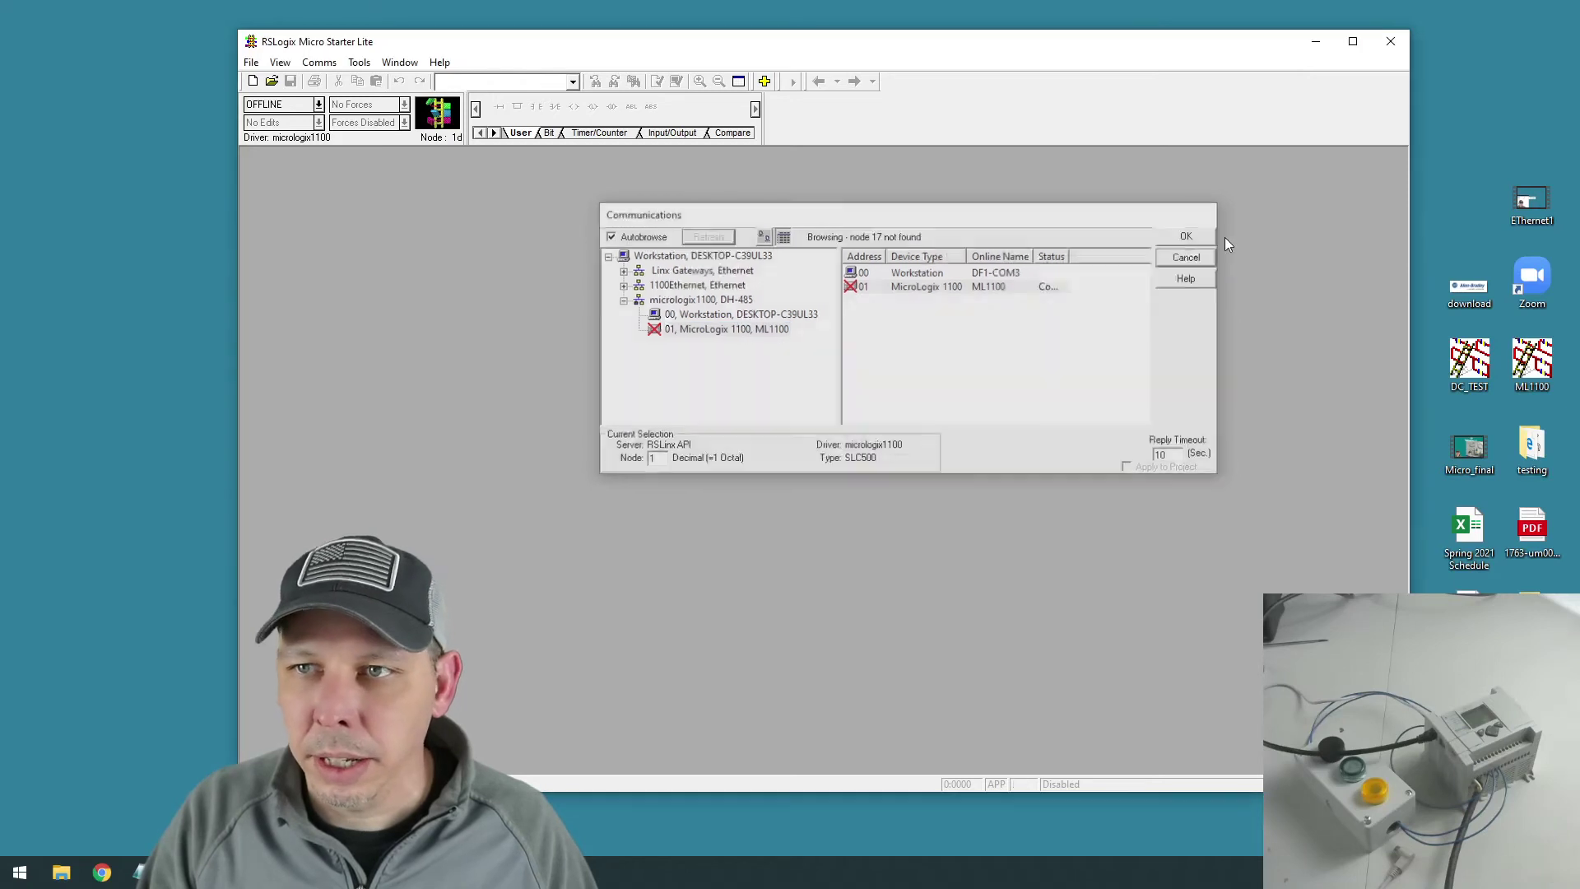
left_click(1317, 43)
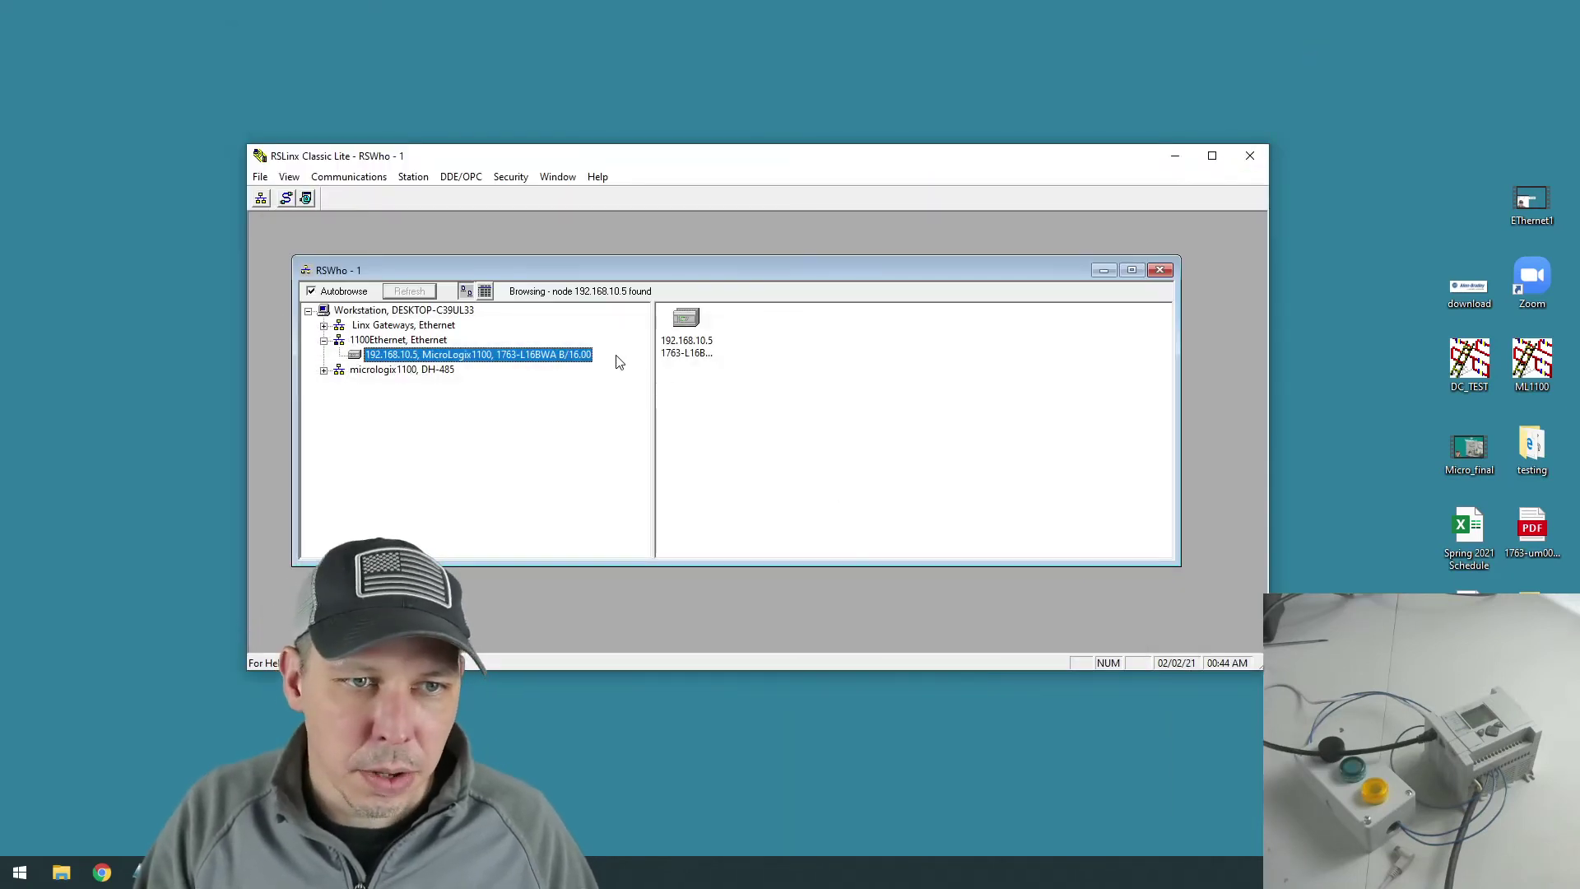
- Check the micrologix1100 DH-485 driver in RSWho and its status among the configured drivers, and return to RSLogix Micro
left_click(372, 369)
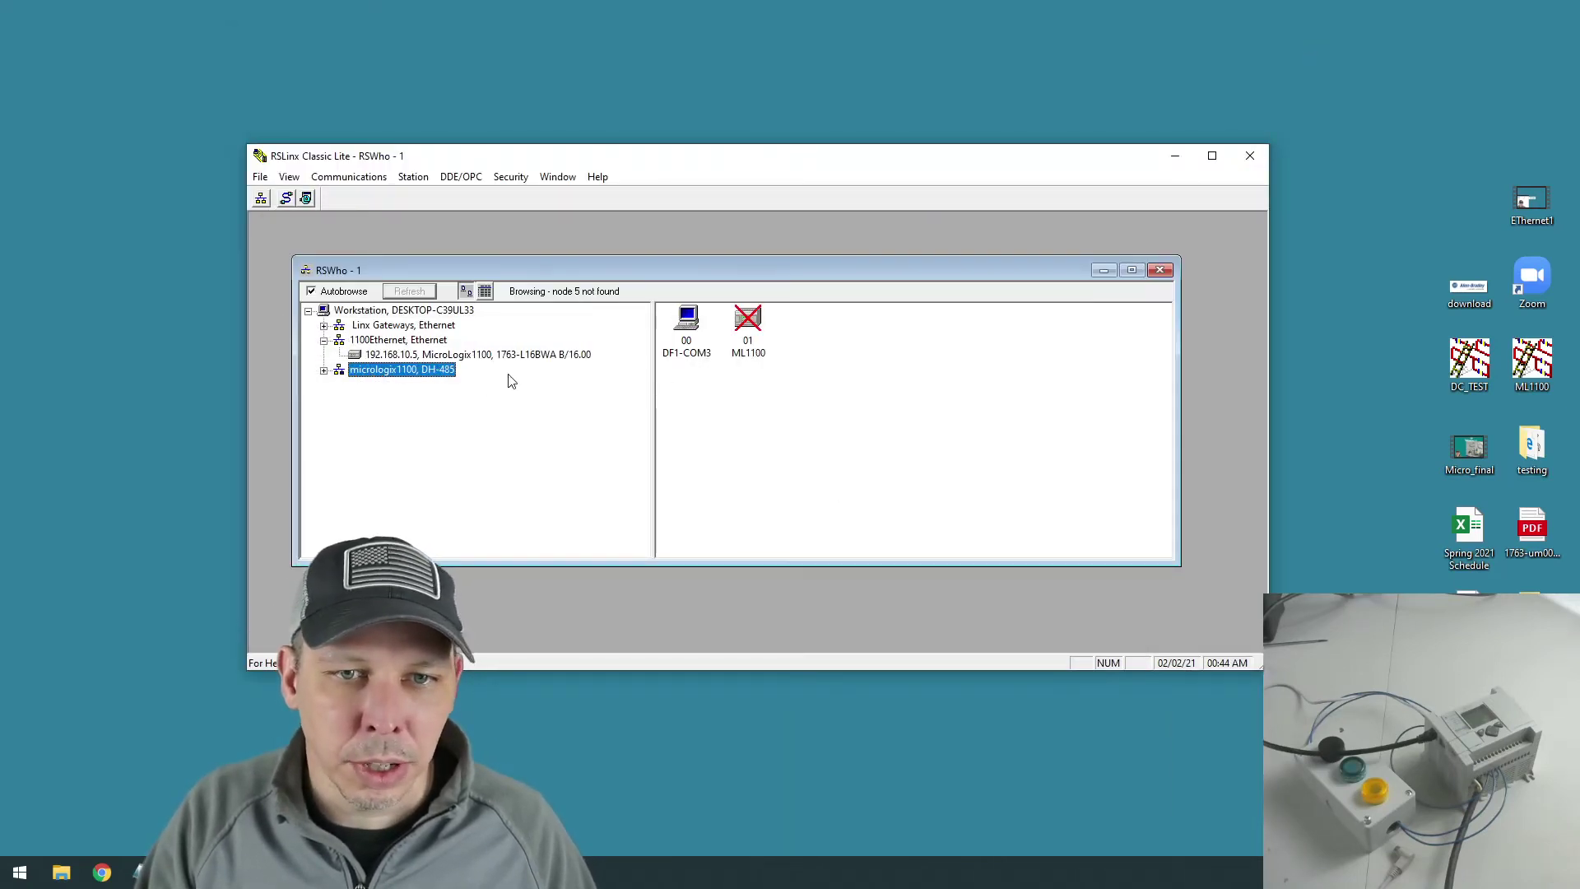
left_click(366, 178)
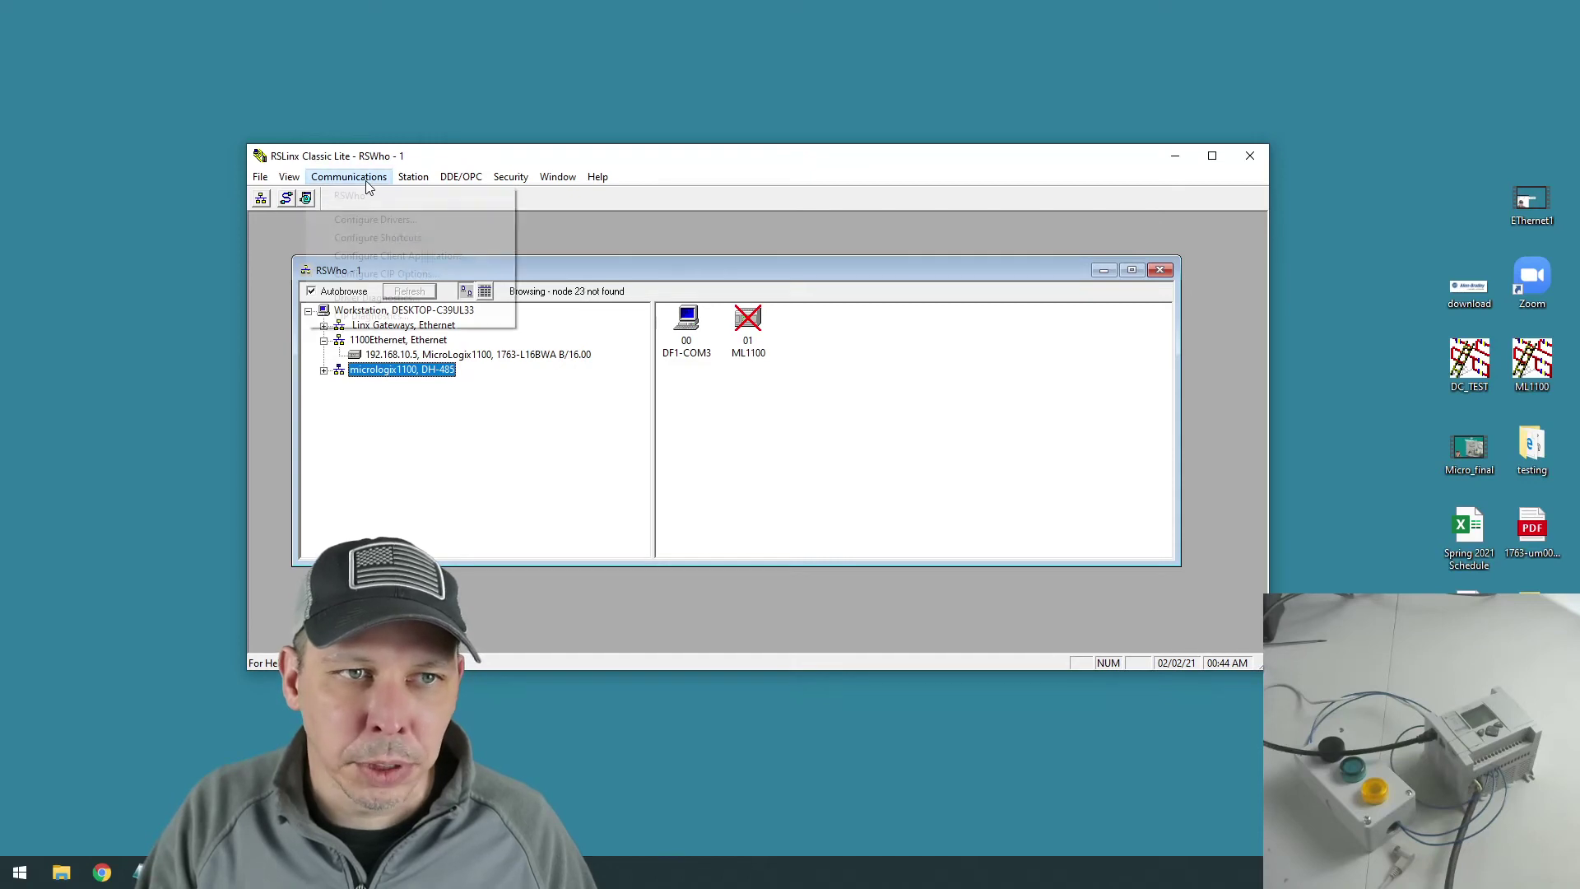
left_click(382, 215)
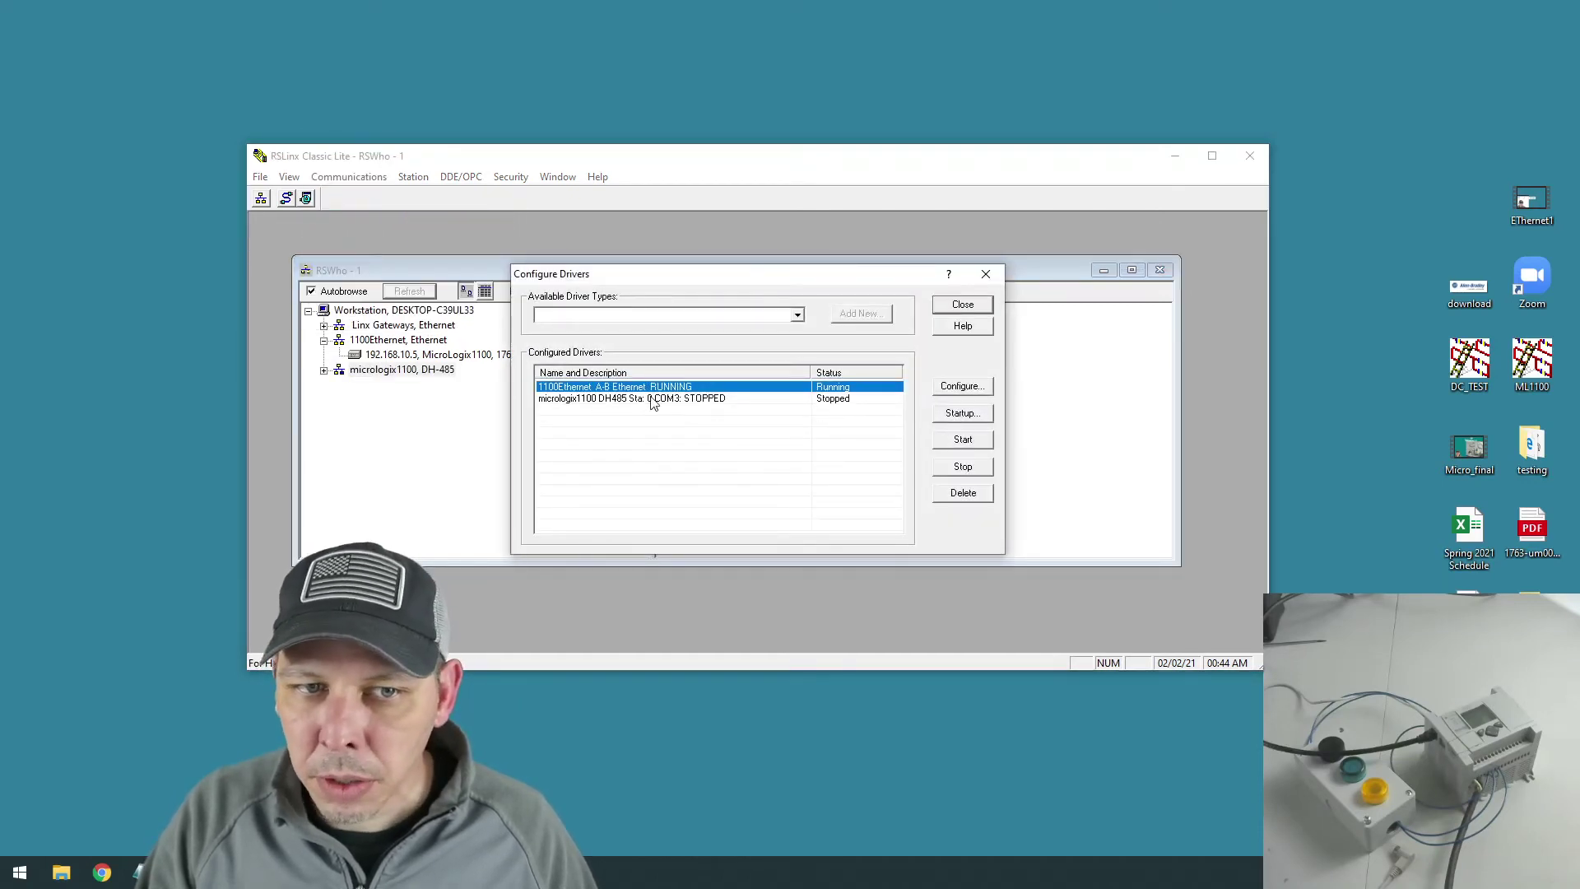
left_click(985, 281)
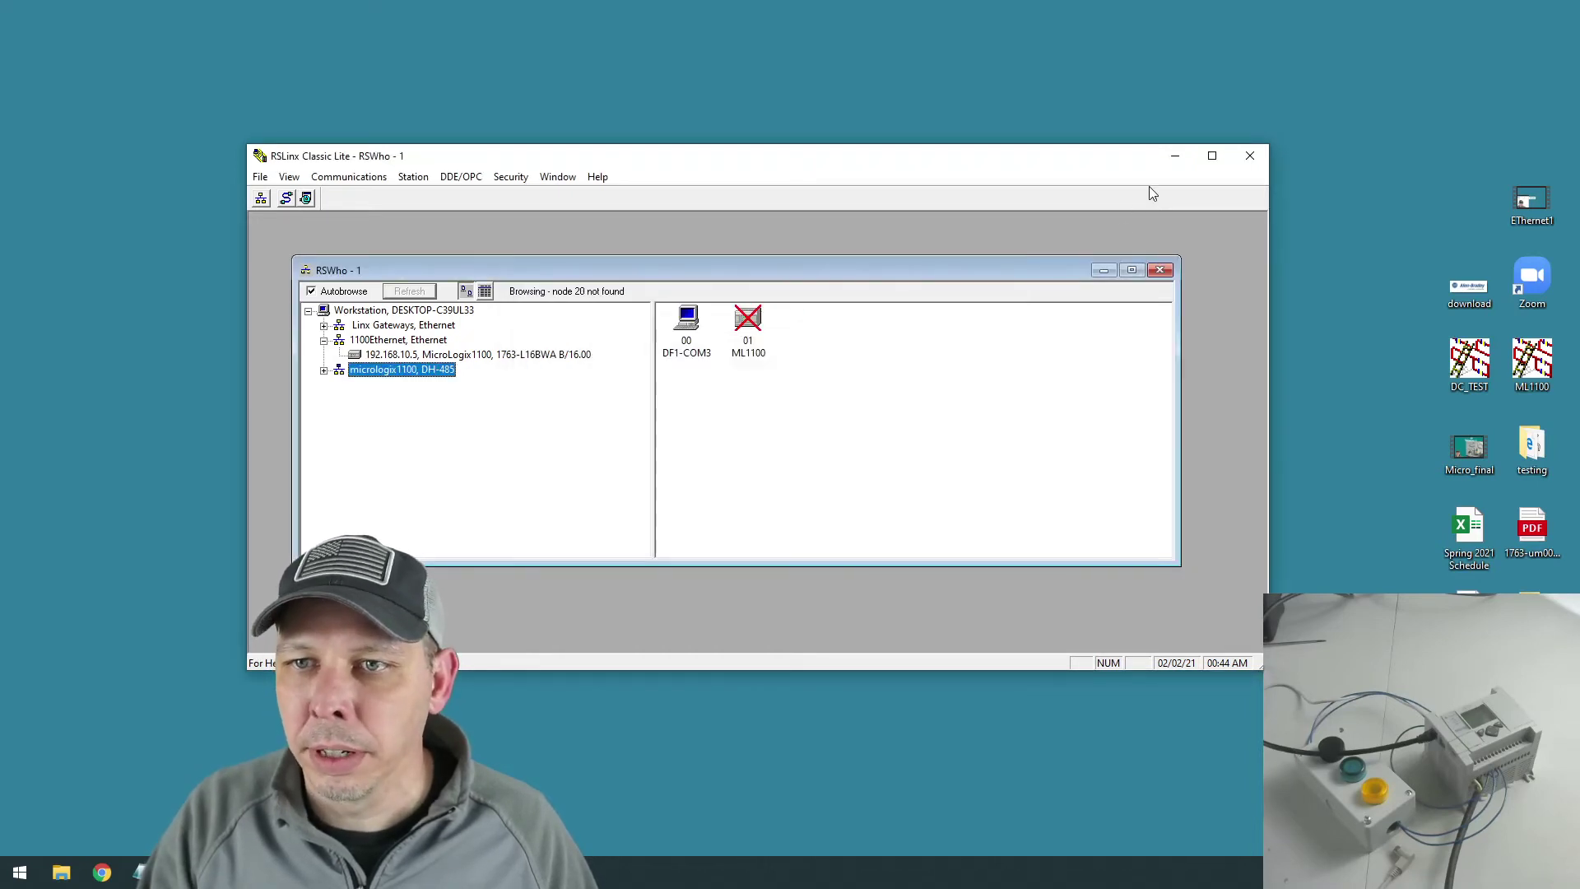
left_click(1175, 156)
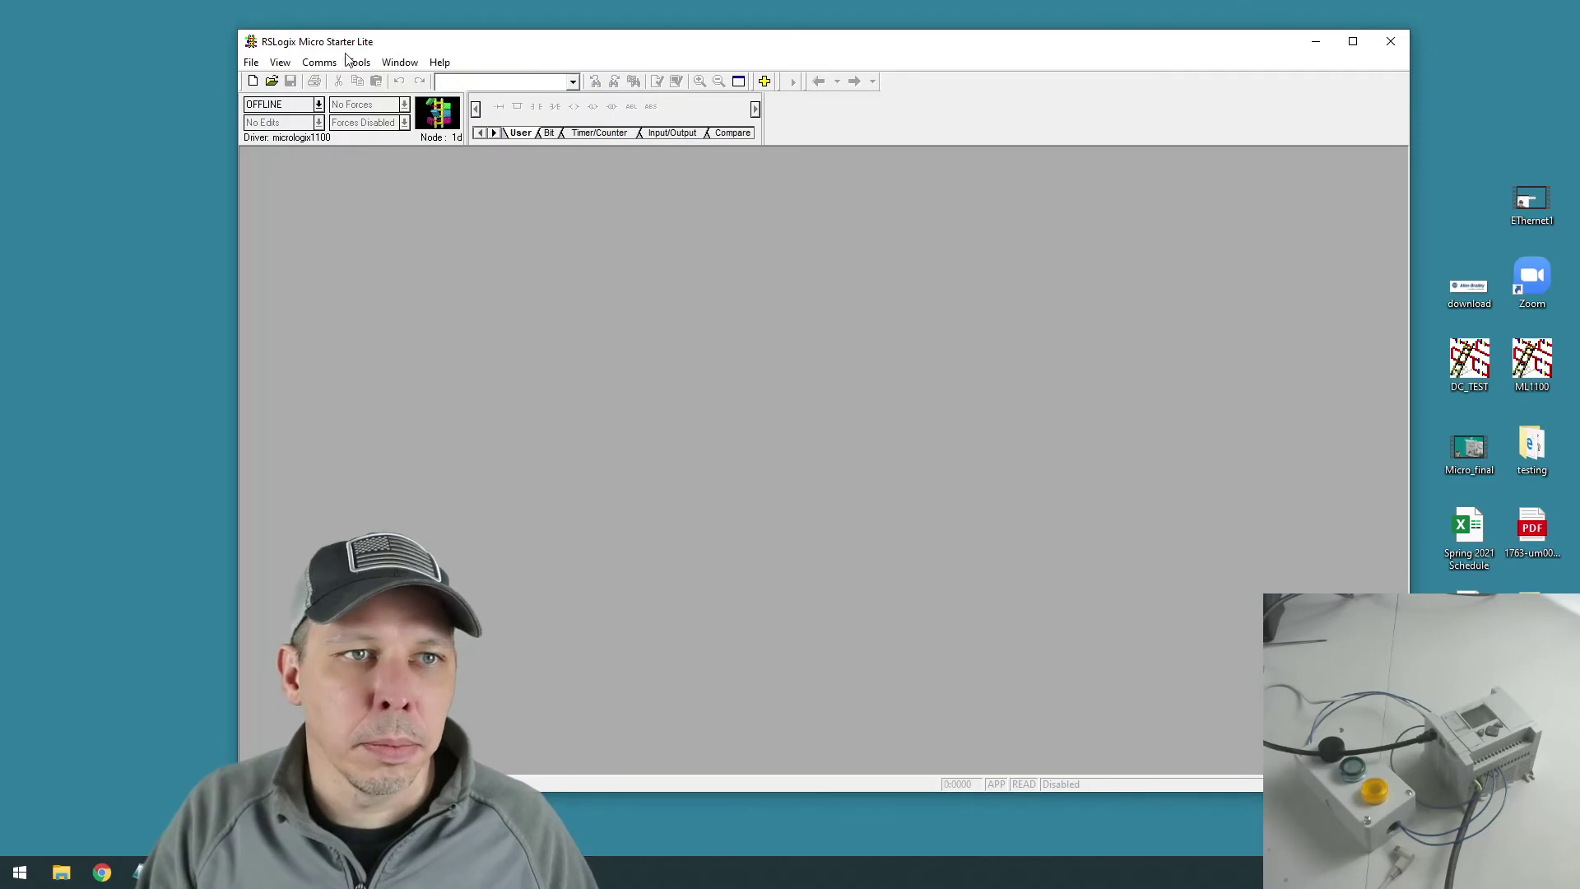
- Go online through Who Active with the MicroLogix 1100 at 192.168.10.5 on the 1100Ethernet driver, creating a new file for its program
left_click(319, 62)
left_click(366, 98)
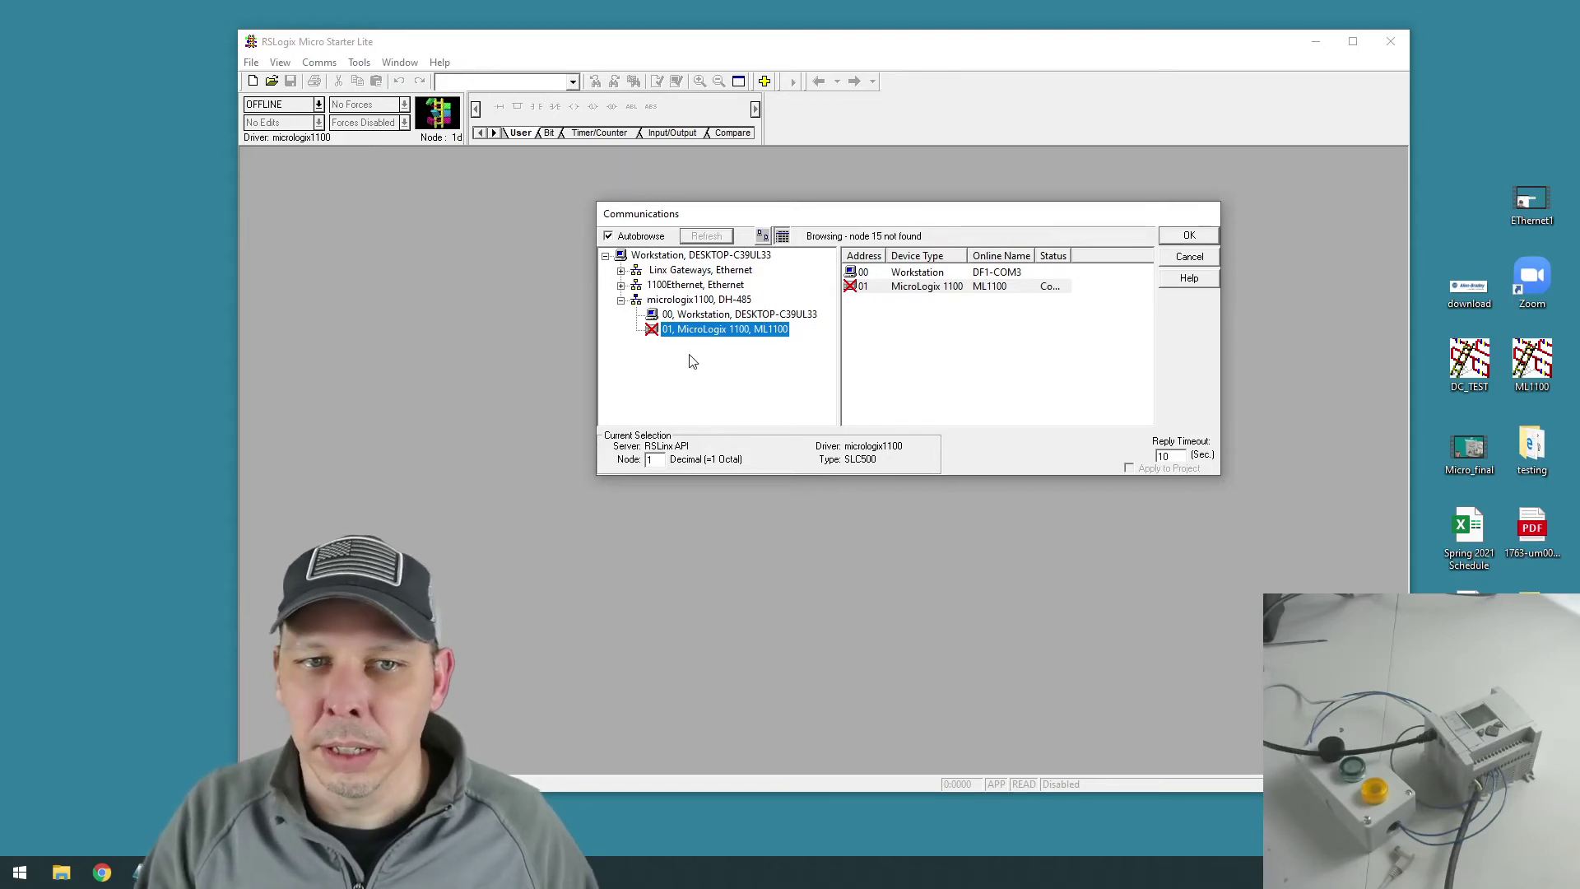
left_click(622, 285)
left_click(745, 299)
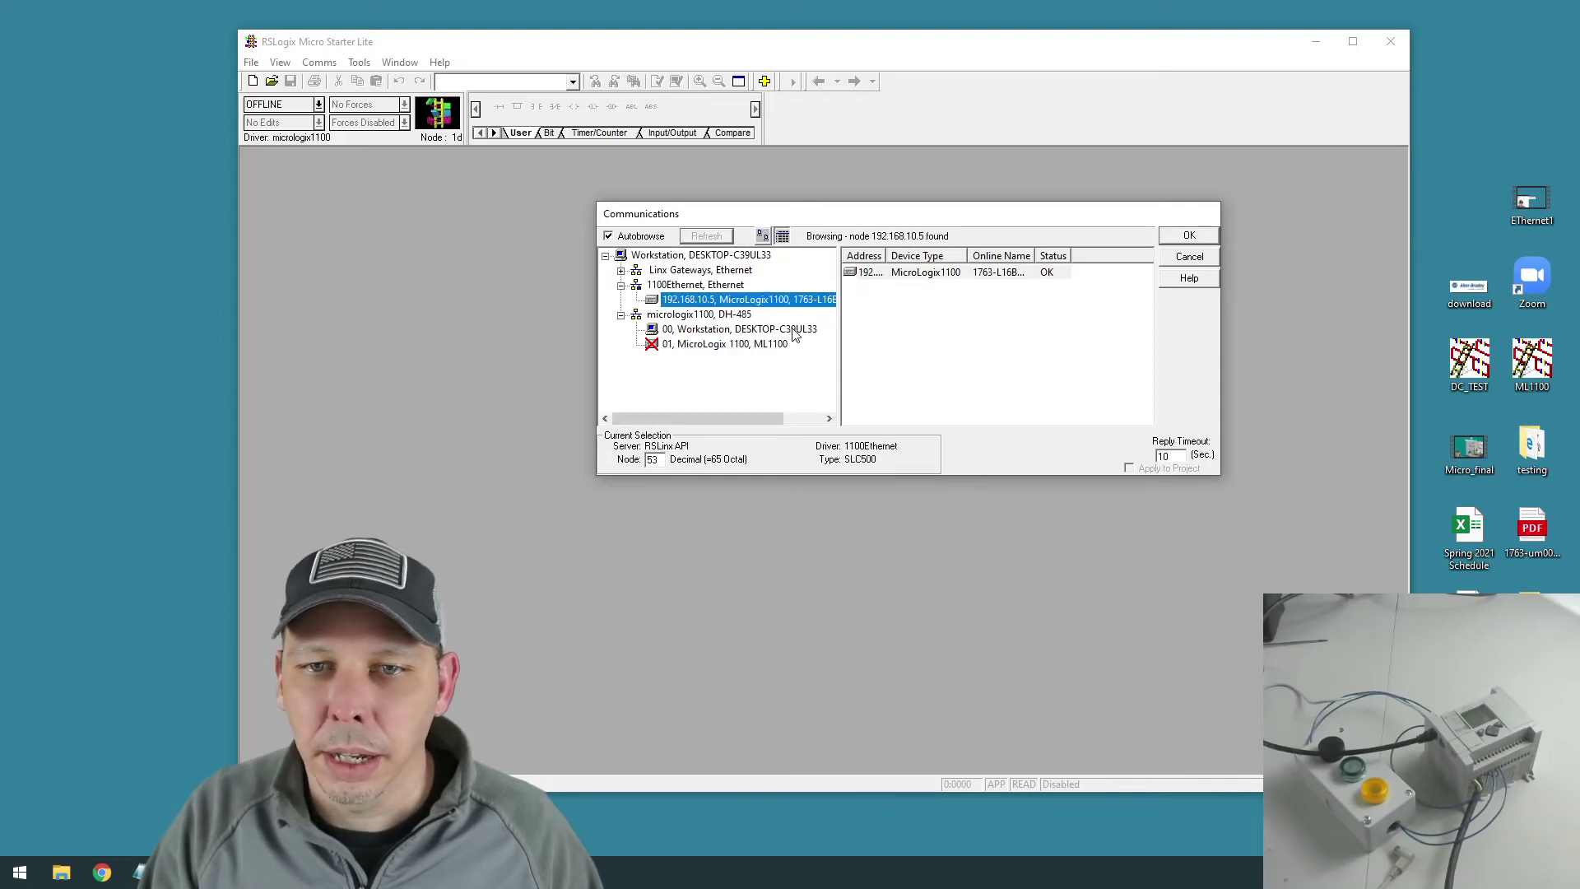
left_click(925, 273)
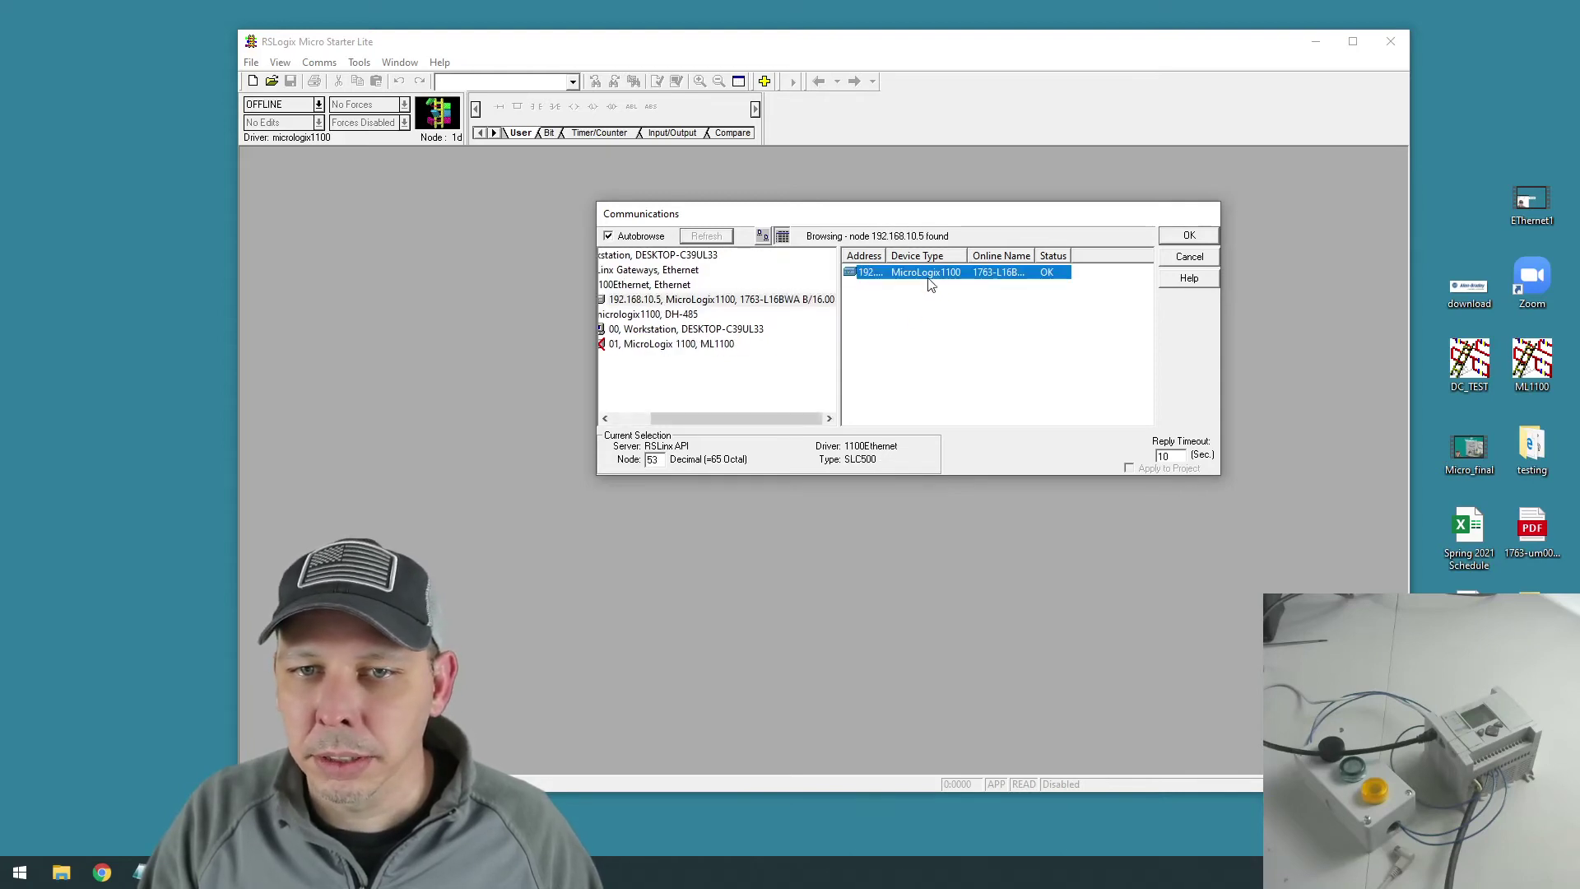
left_click(1189, 237)
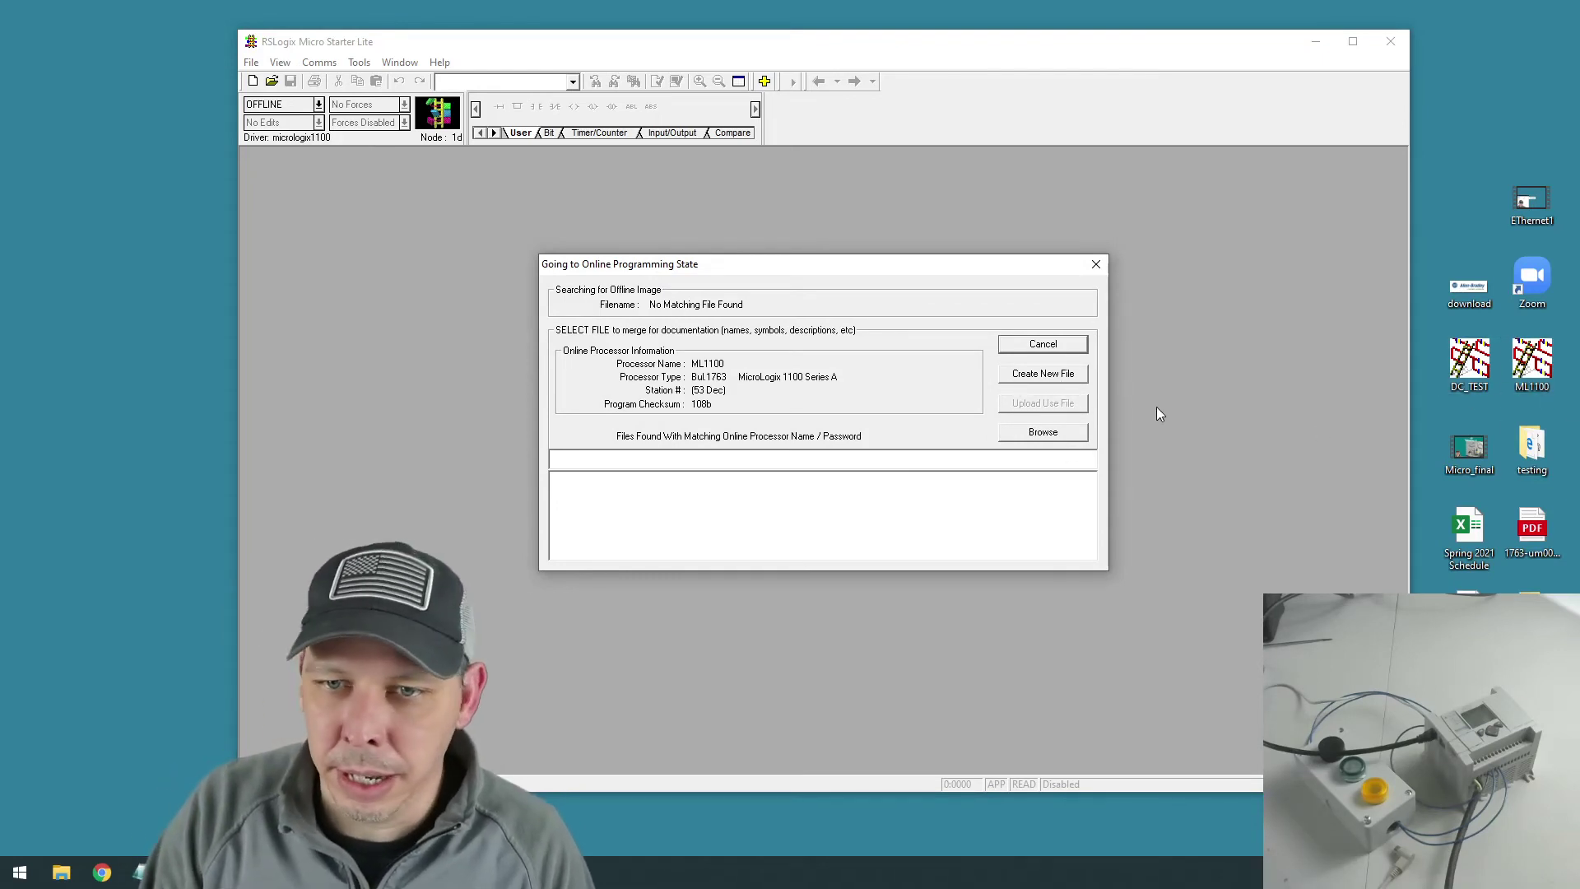
left_click(1073, 372)
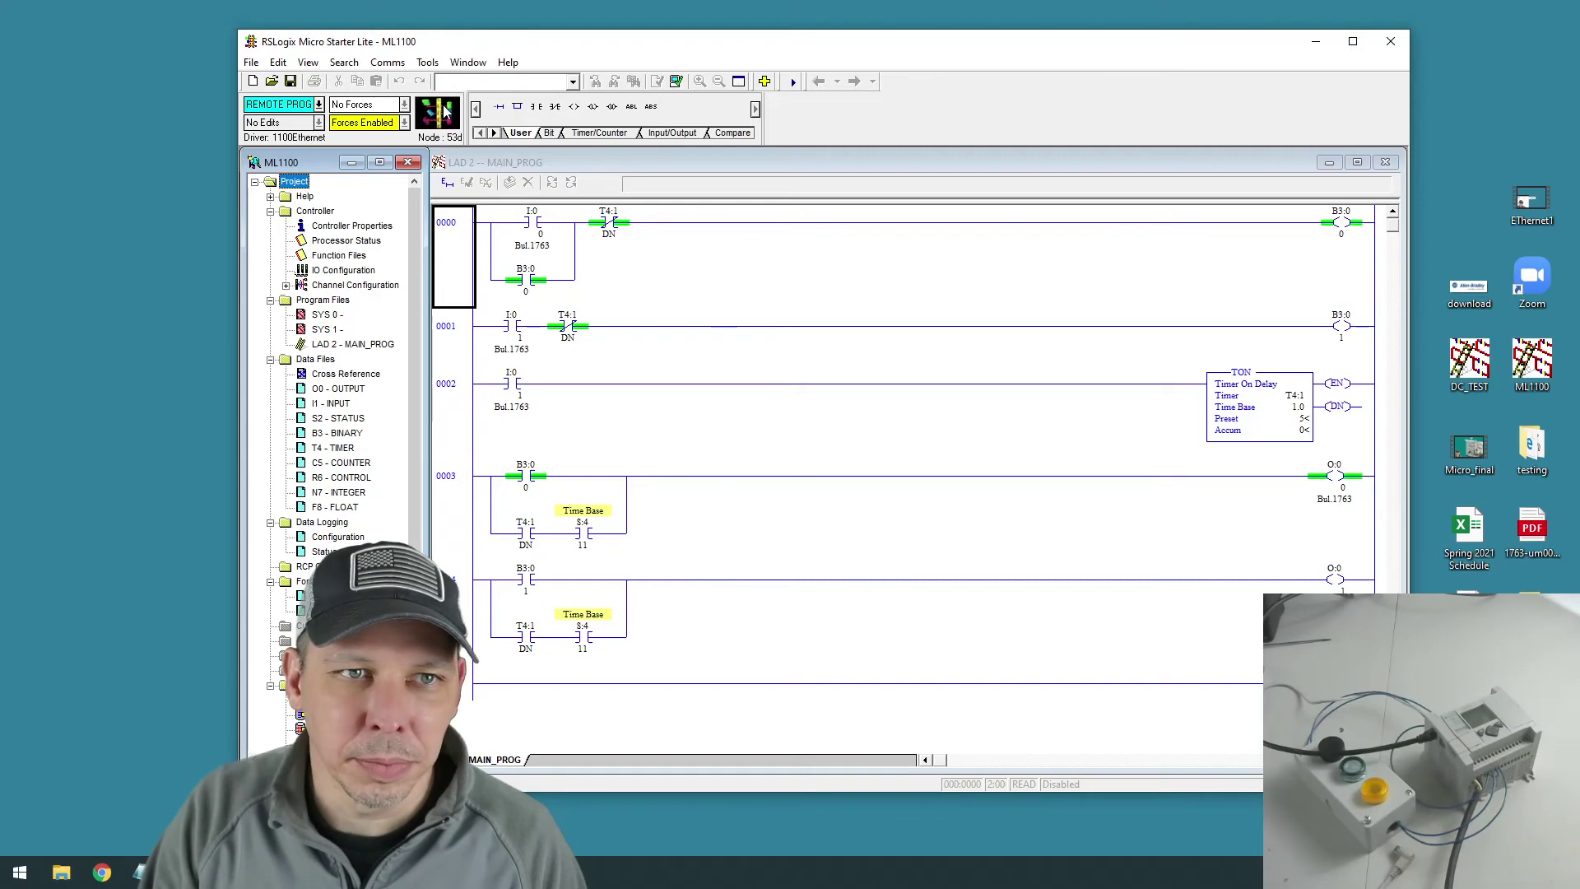
- Change the processor mode to Run and confirm the change
left_click(319, 104)
left_click(308, 176)
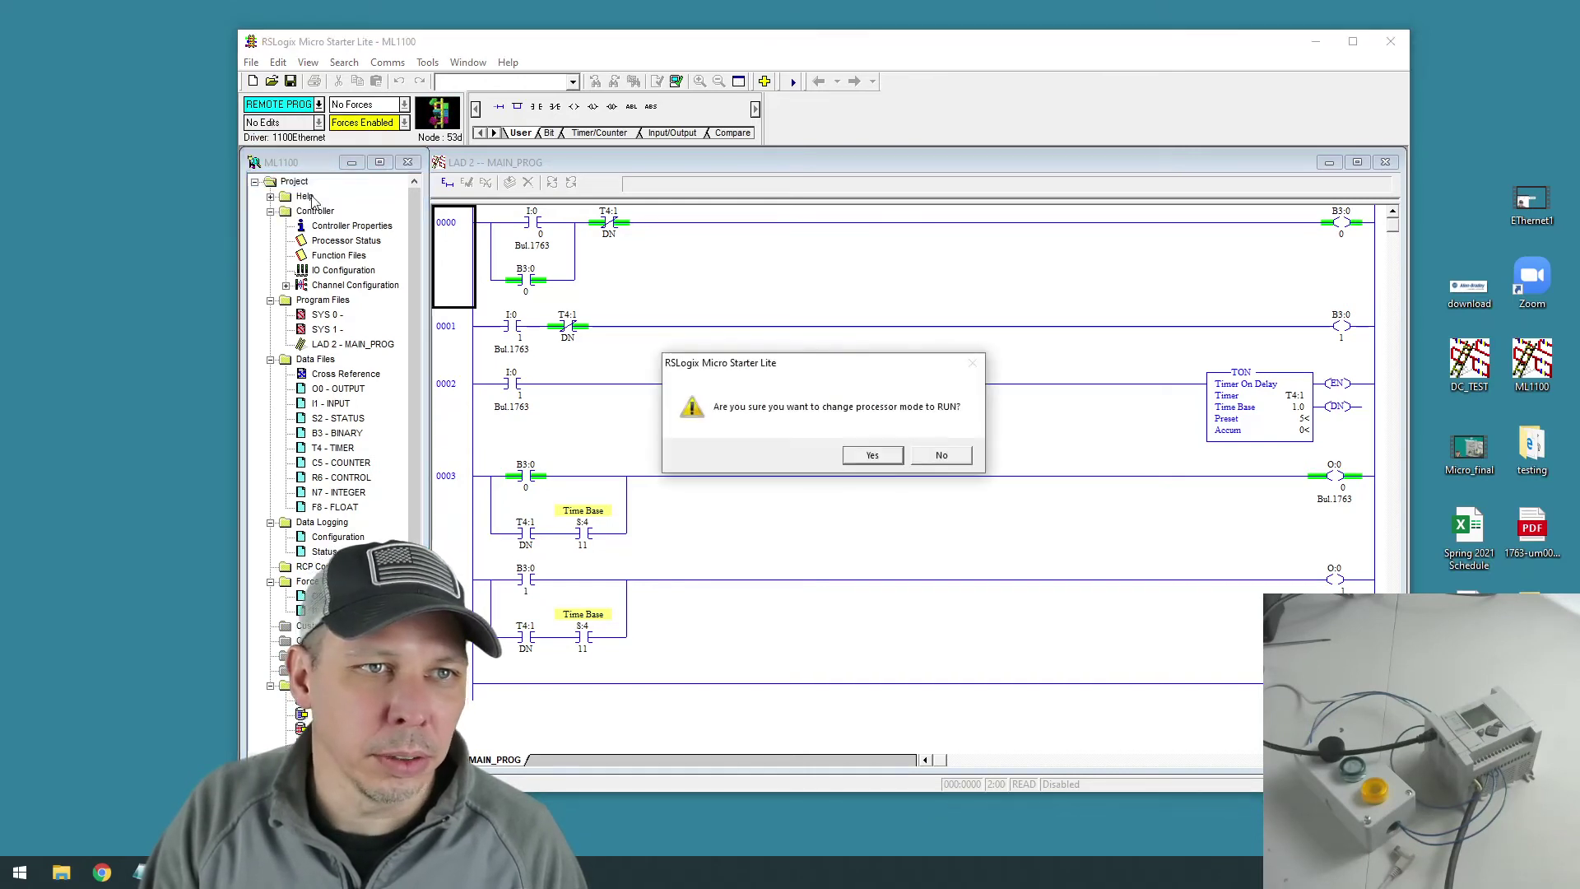
left_click(858, 458)
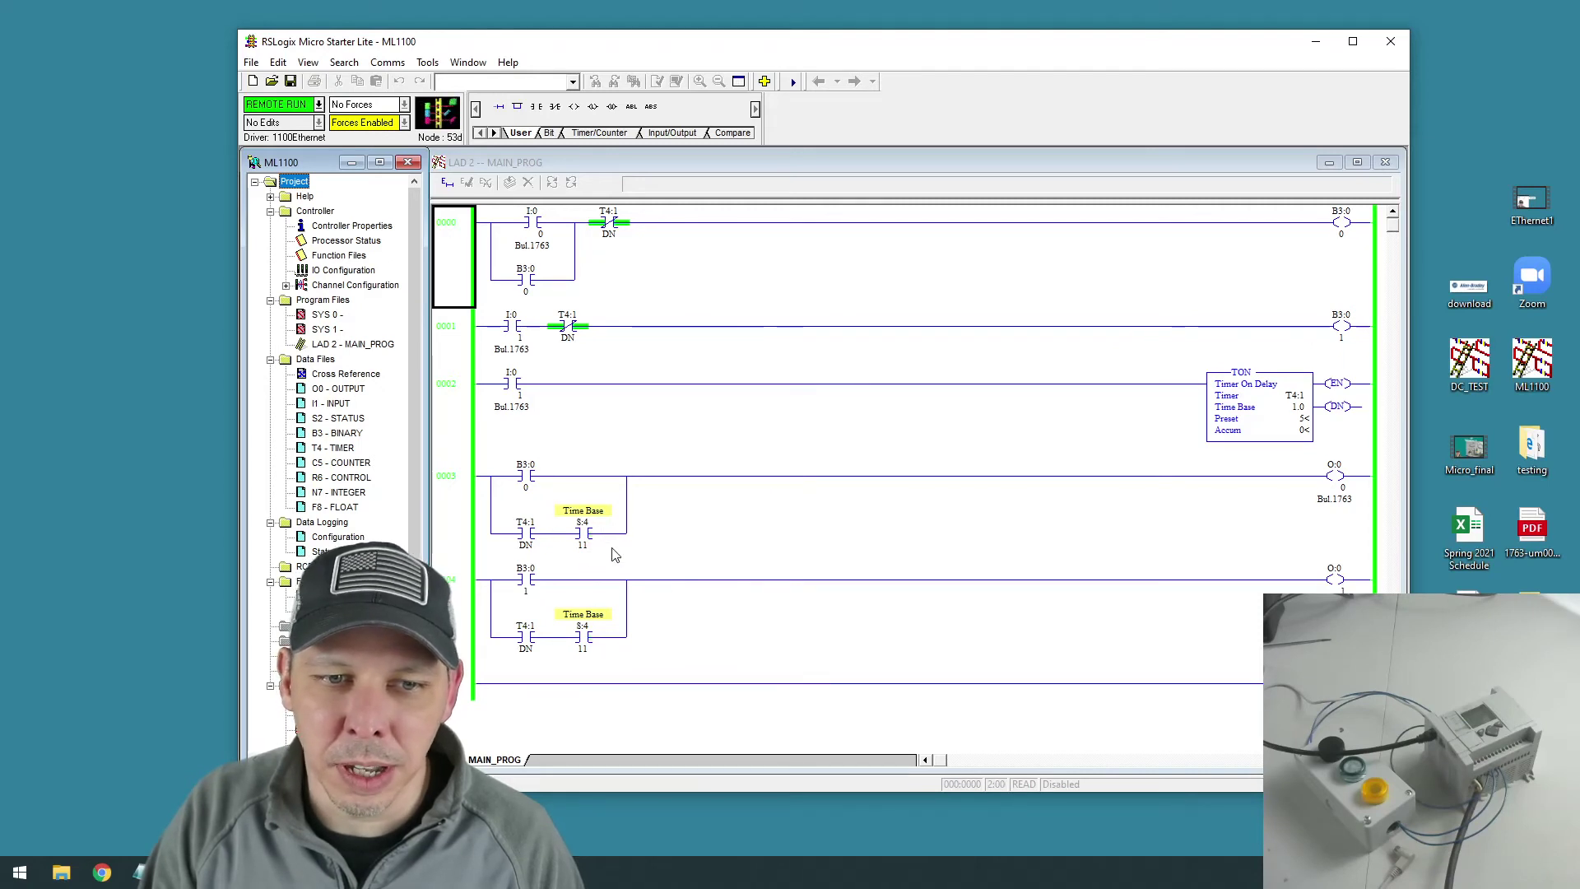
- Examine the main, scan time and channel 0 information in the S2 status data file, and close it
double_click(337, 418)
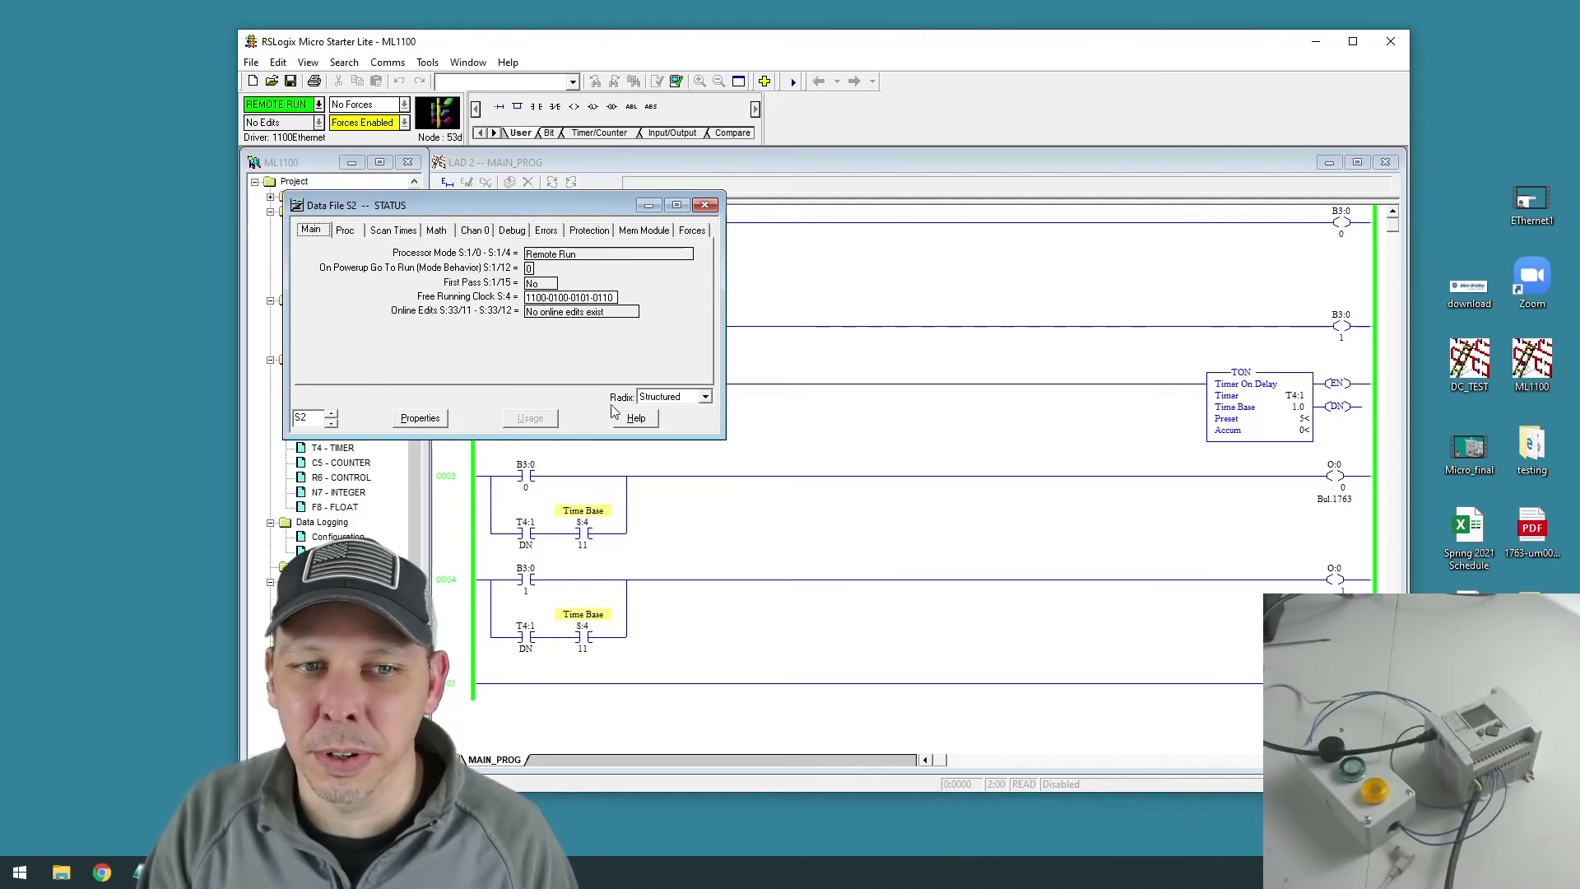
left_click_drag(576, 206, 947, 315)
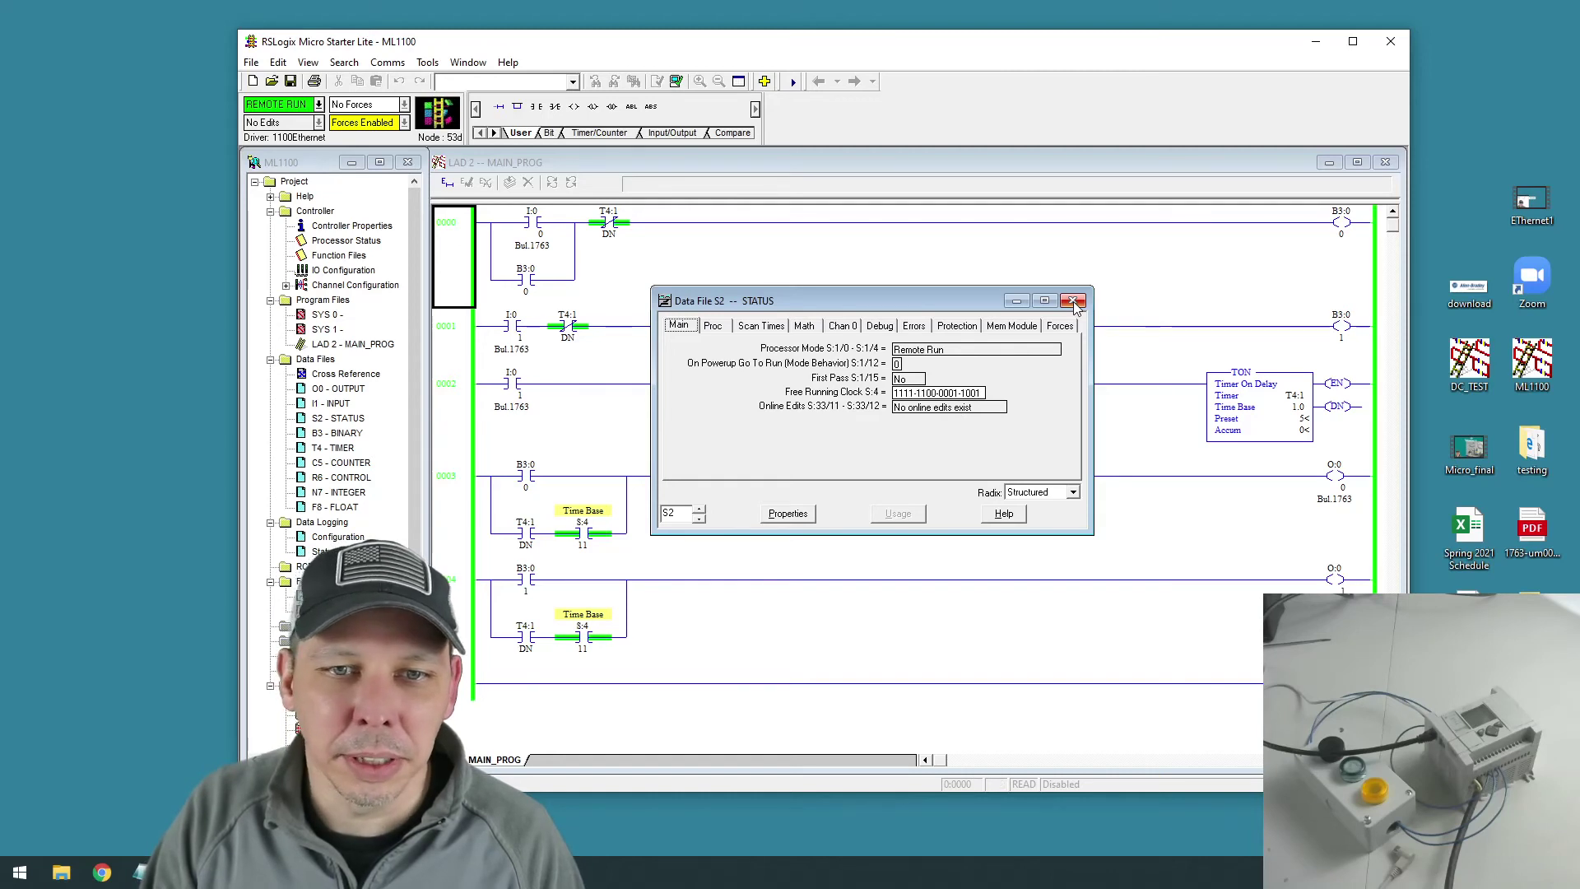
left_click(753, 327)
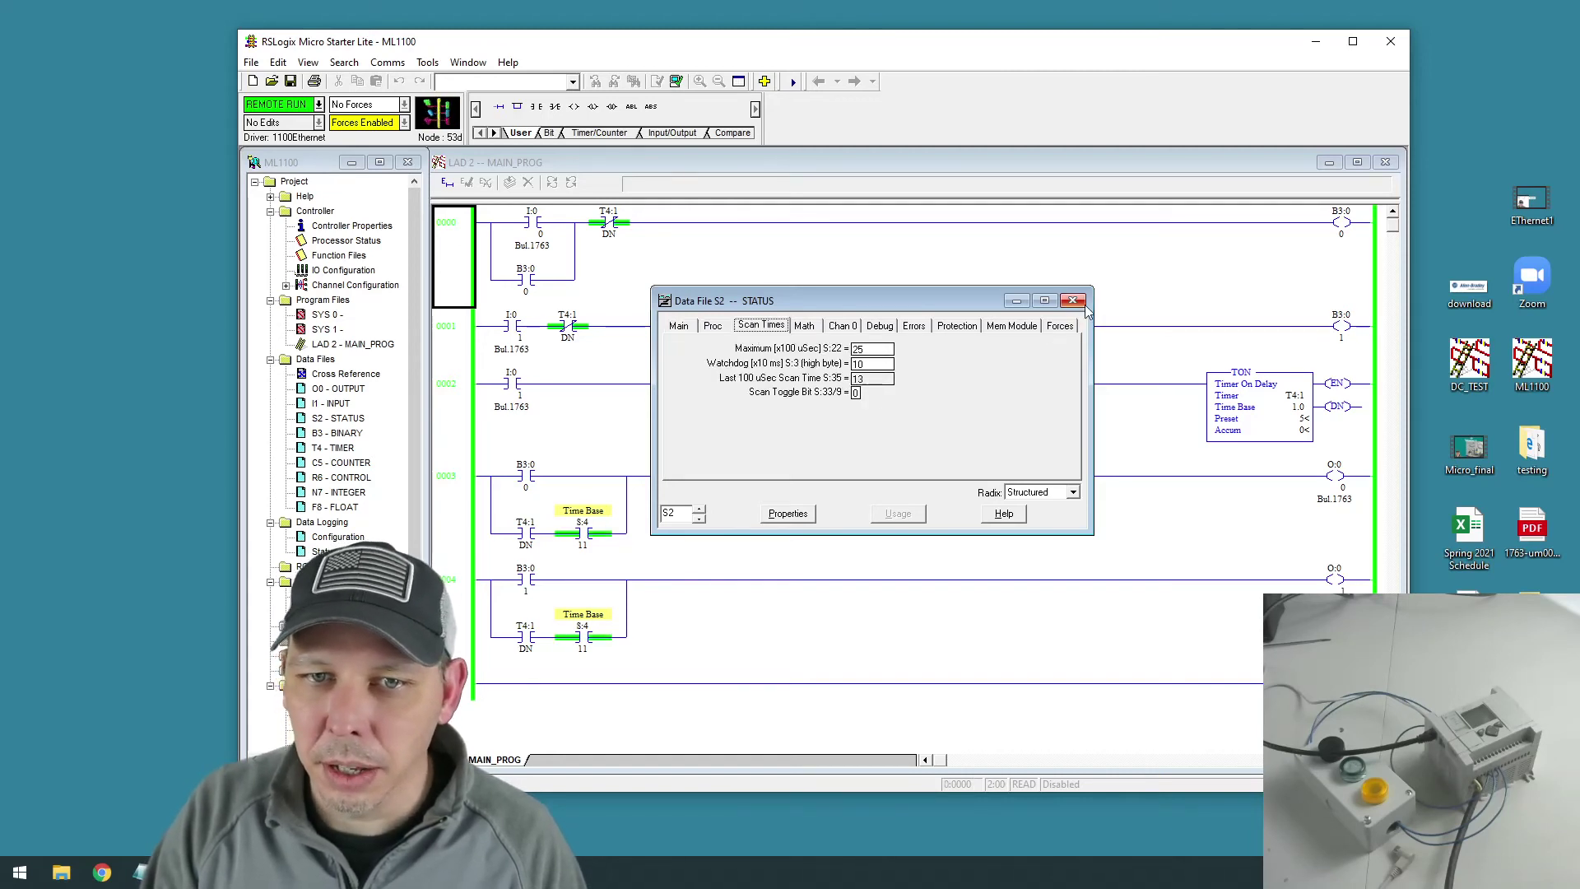
left_click(836, 329)
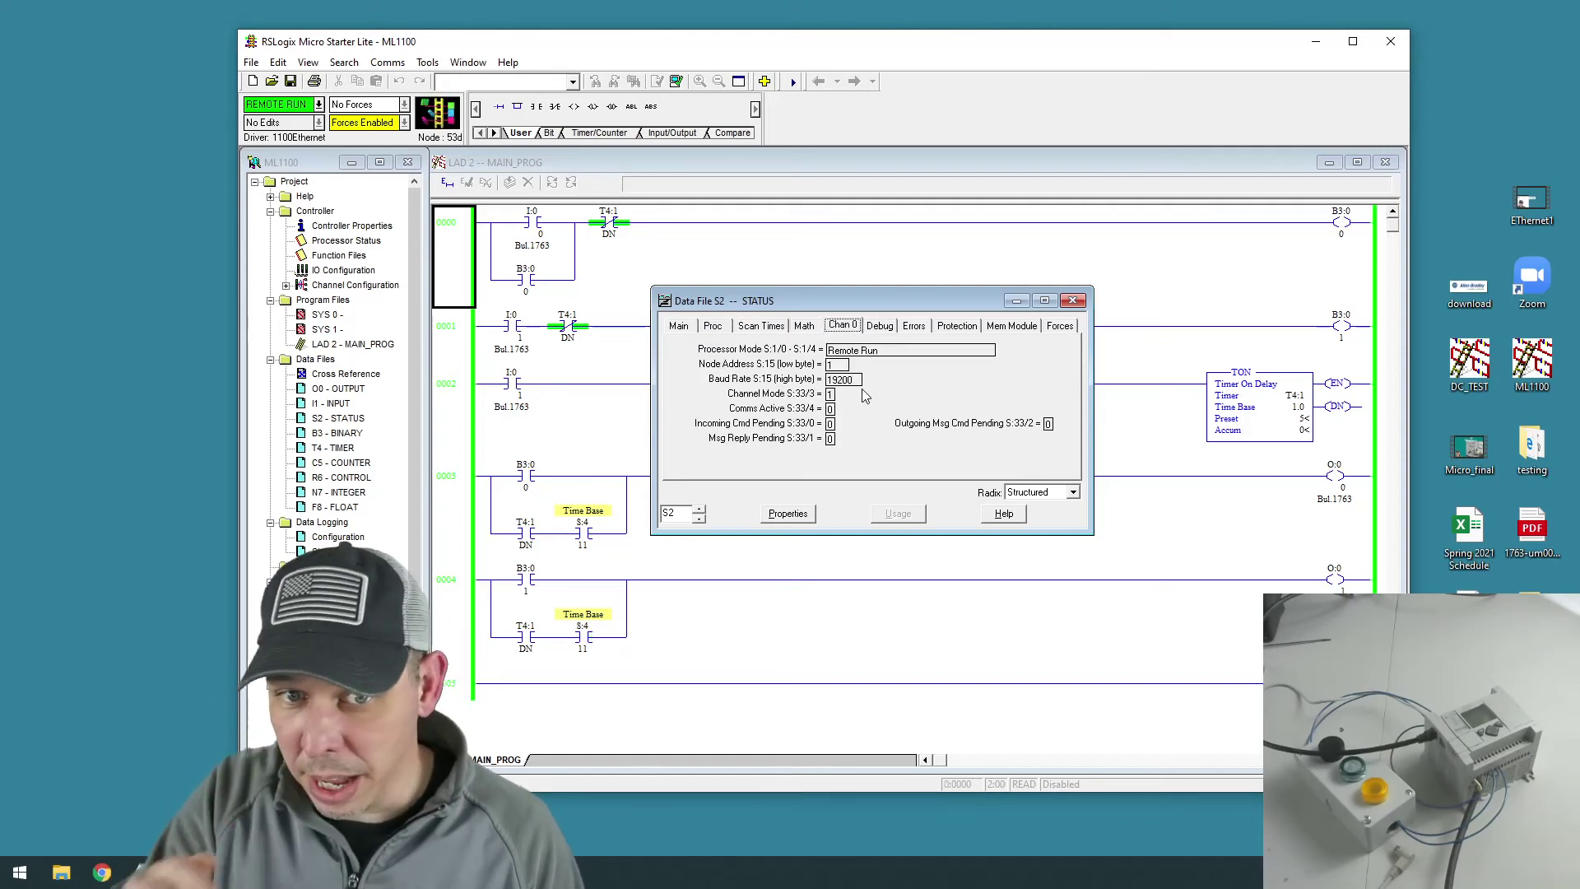
left_click(1073, 300)
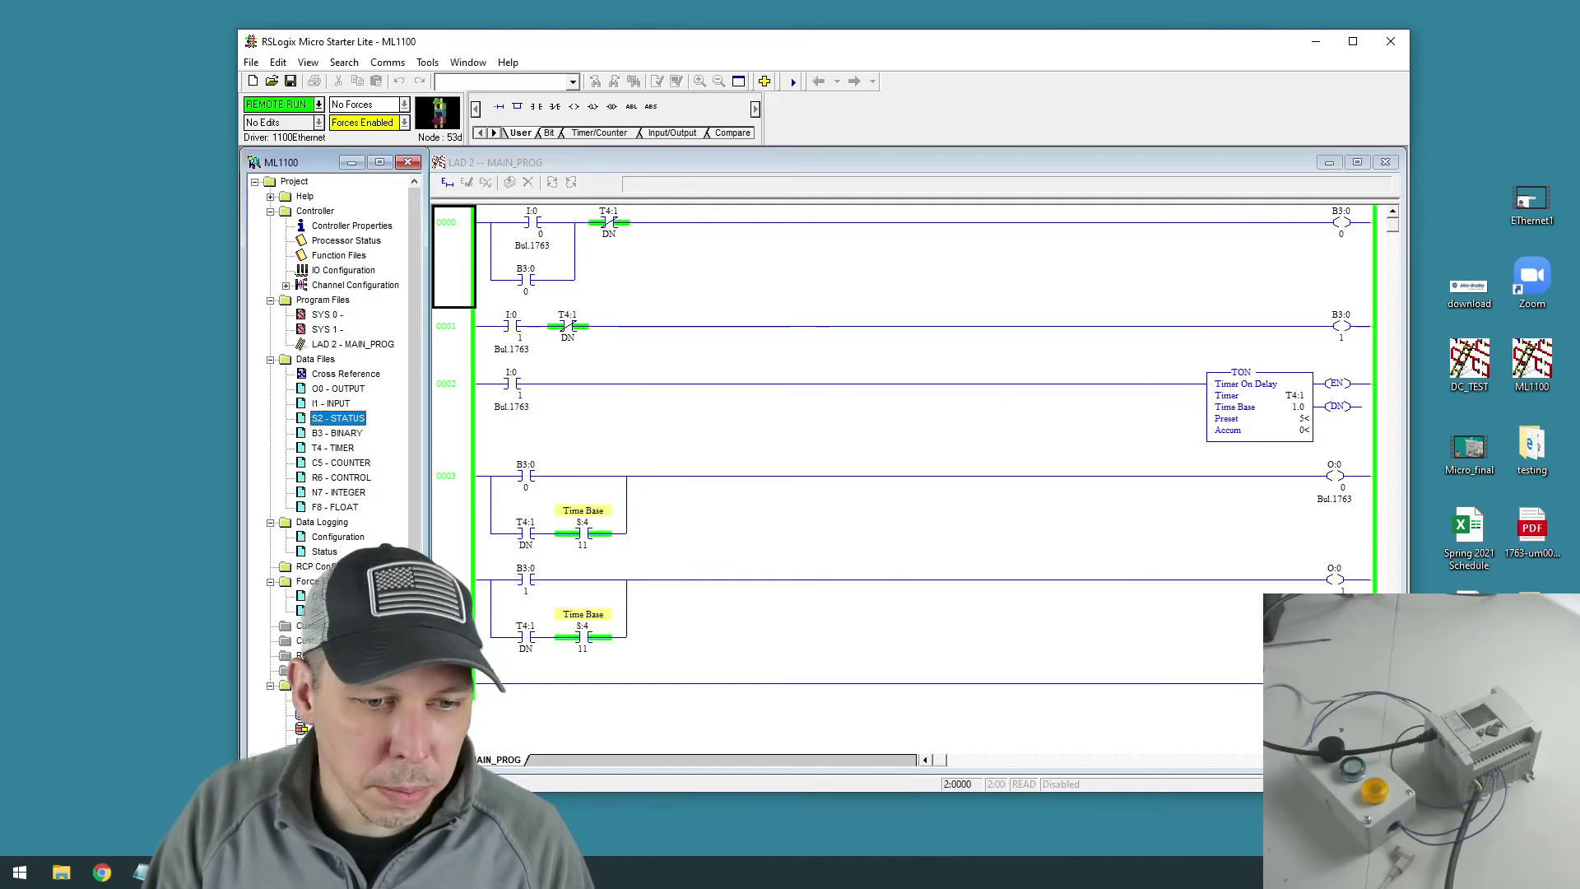
- Switch to RSLinx Classic, minimize RSLogix Micro and close the RSWho window
left_click(424, 872)
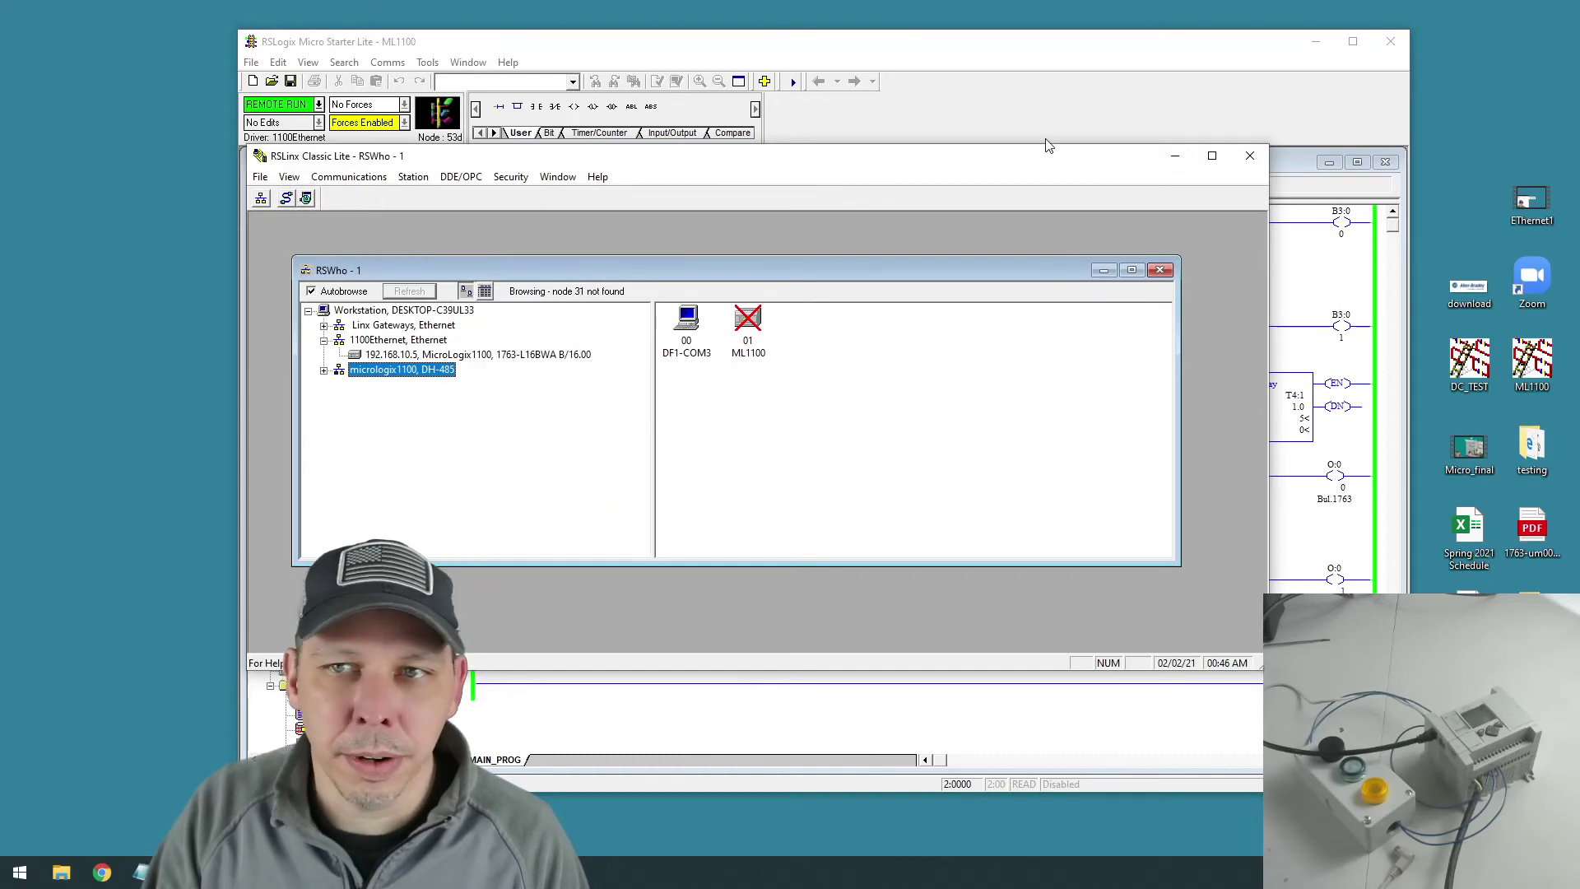
left_click(1315, 41)
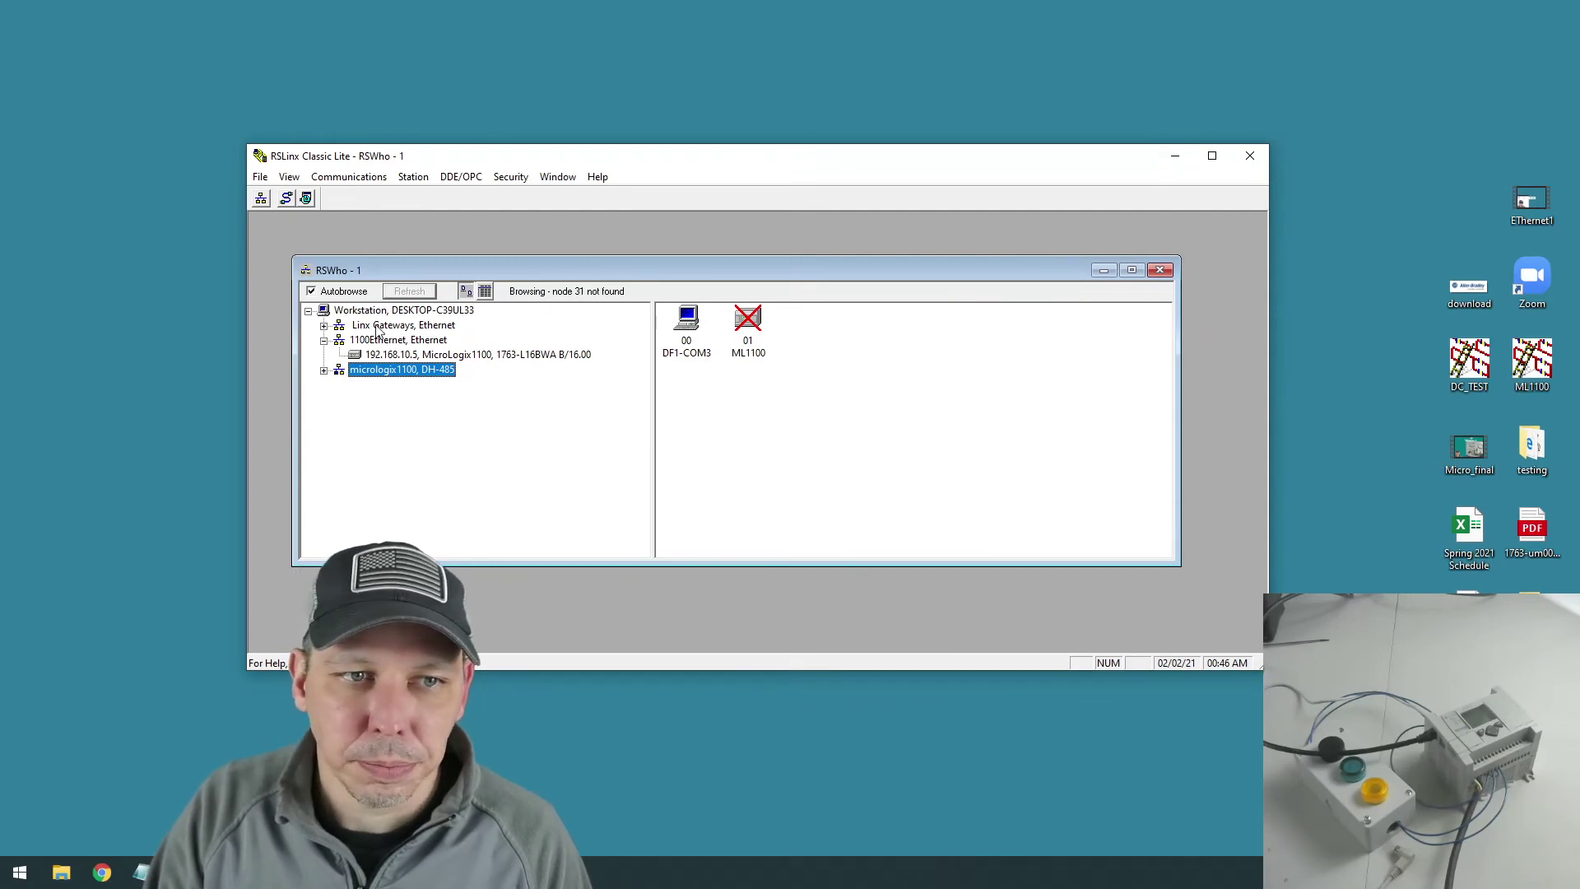
left_click(1160, 271)
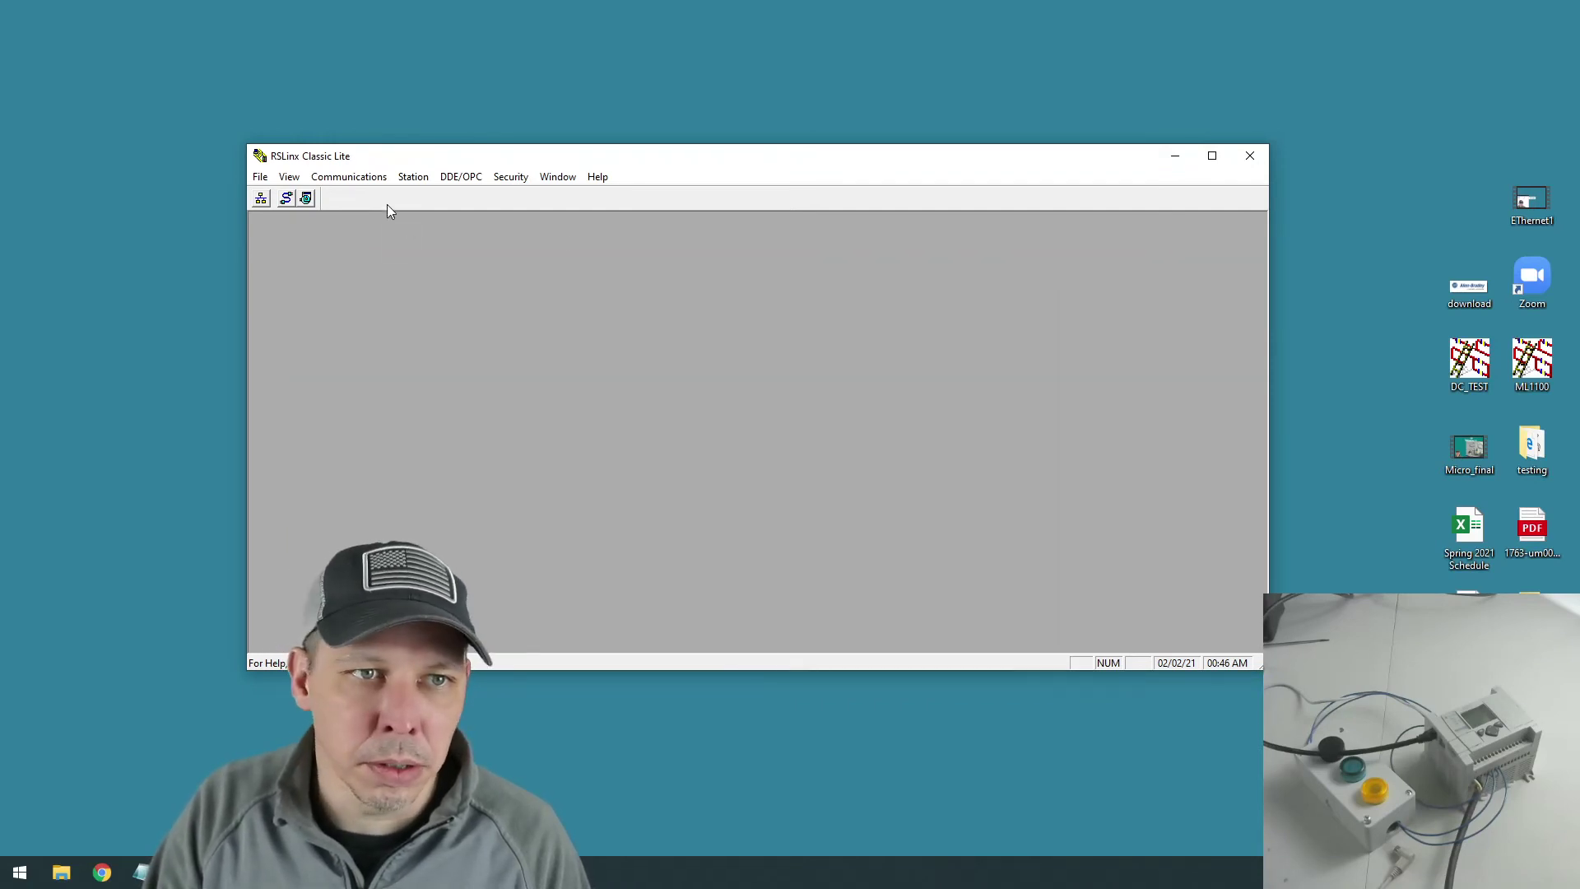
- Start adding an EtherNet/IP driver, view its network adapter settings, cancel the addition, and close the driver configuration and RSLinx Classic
left_click(362, 181)
left_click(400, 220)
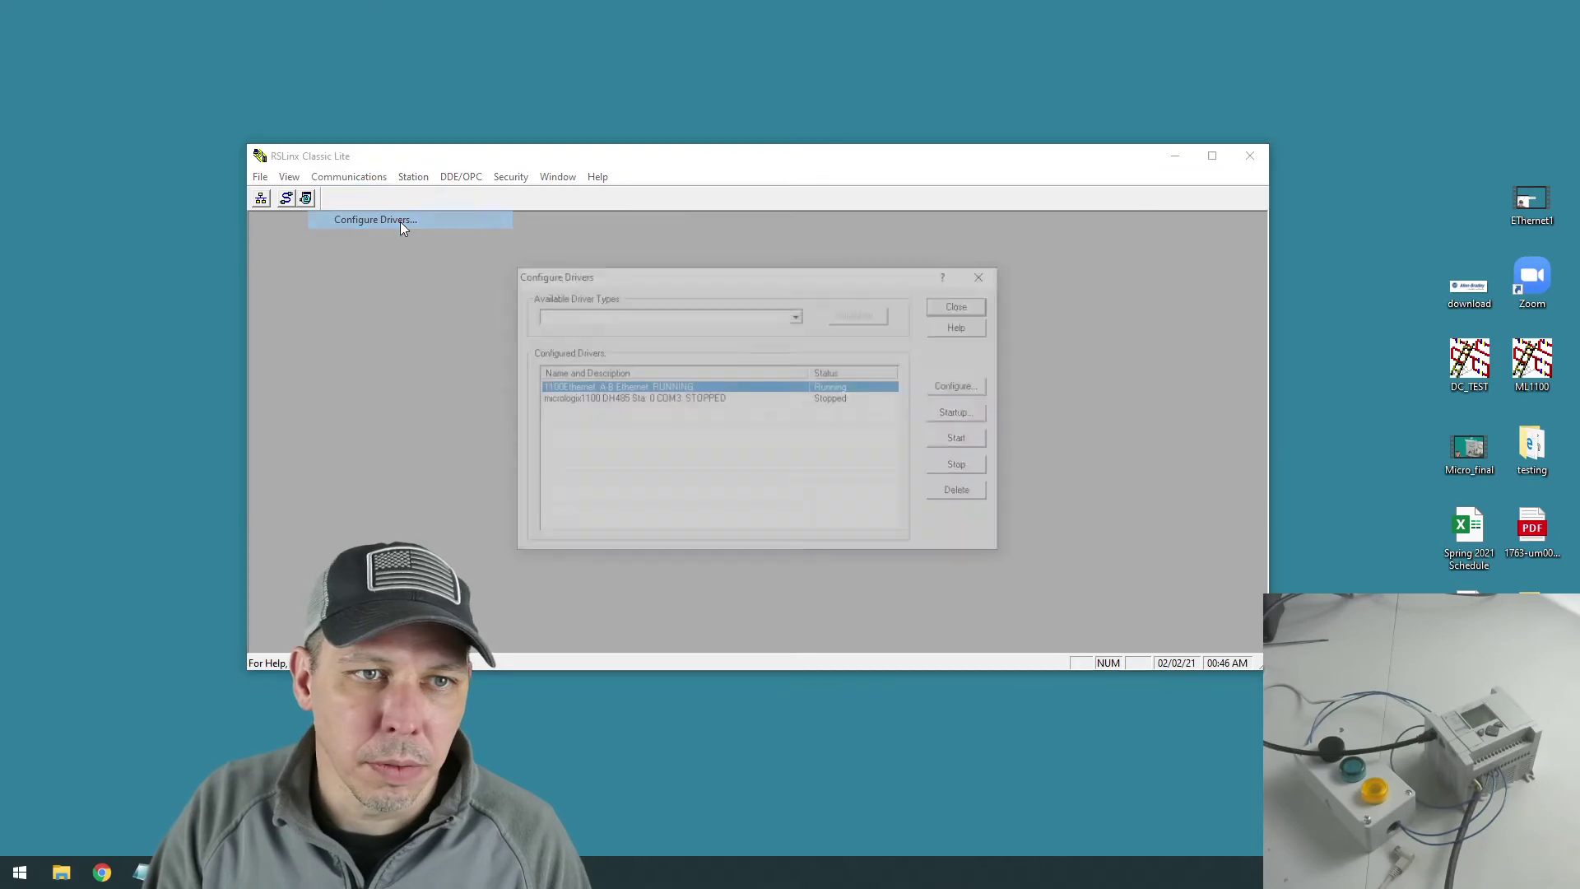
left_click(798, 315)
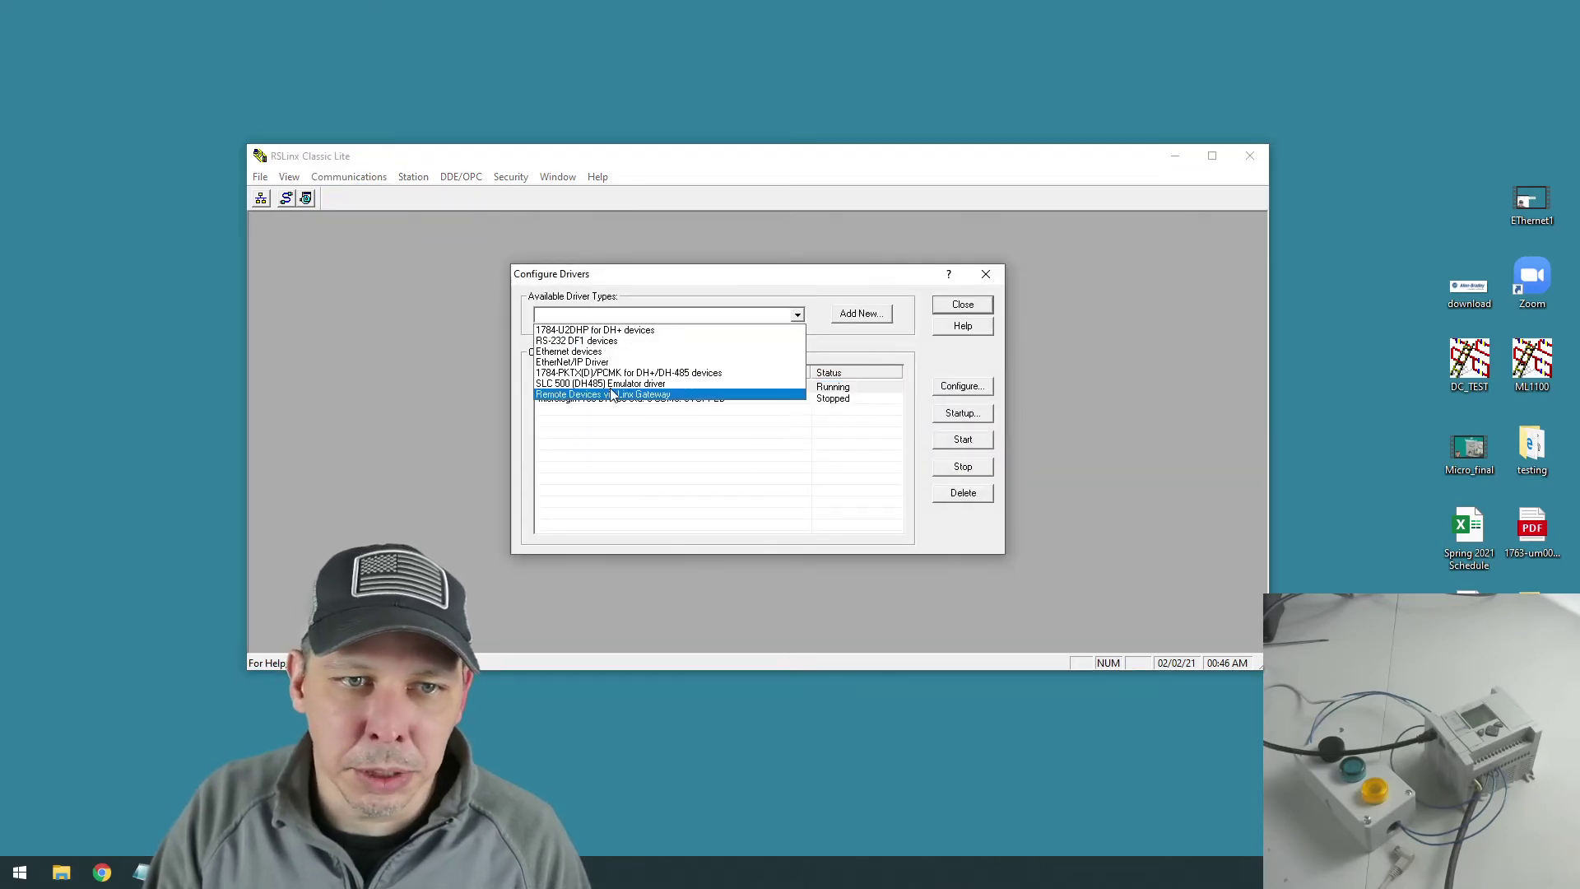
left_click(622, 352)
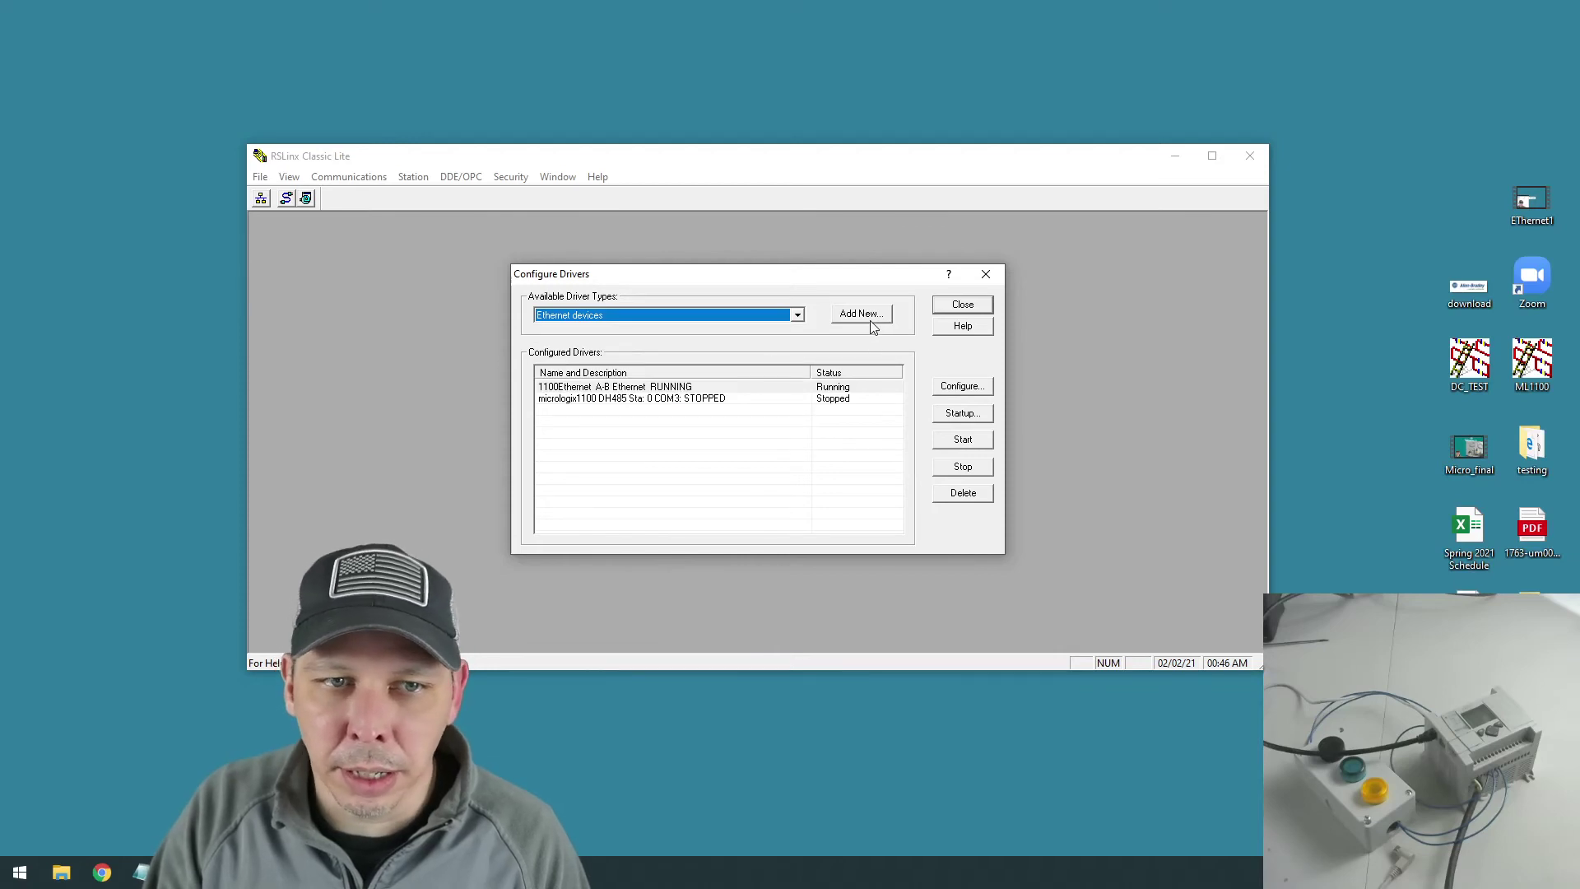
left_click(799, 317)
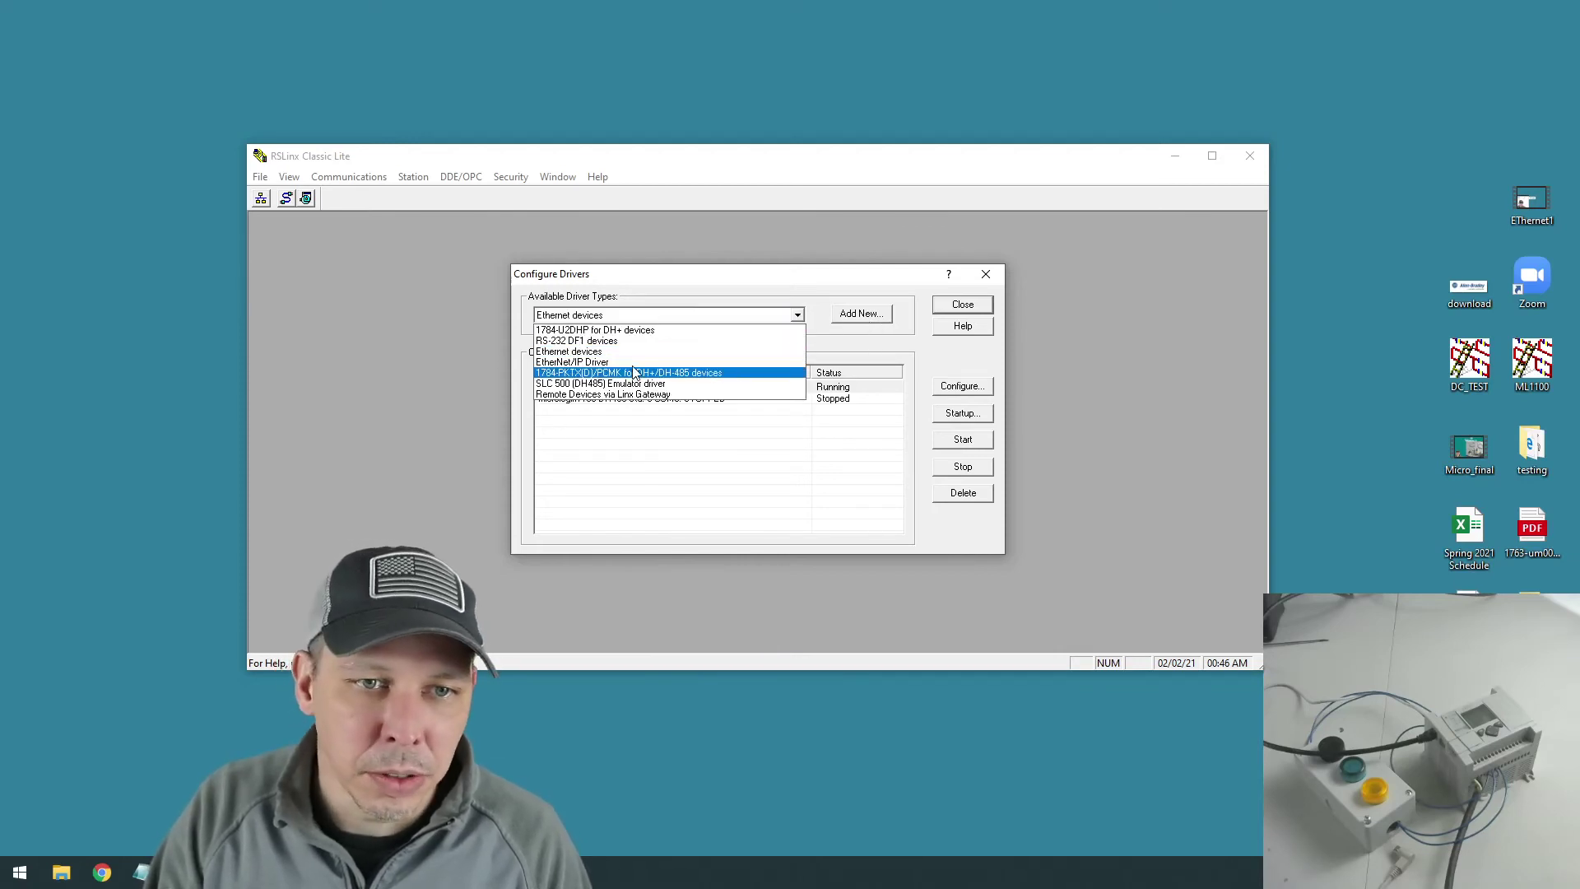
left_click(603, 363)
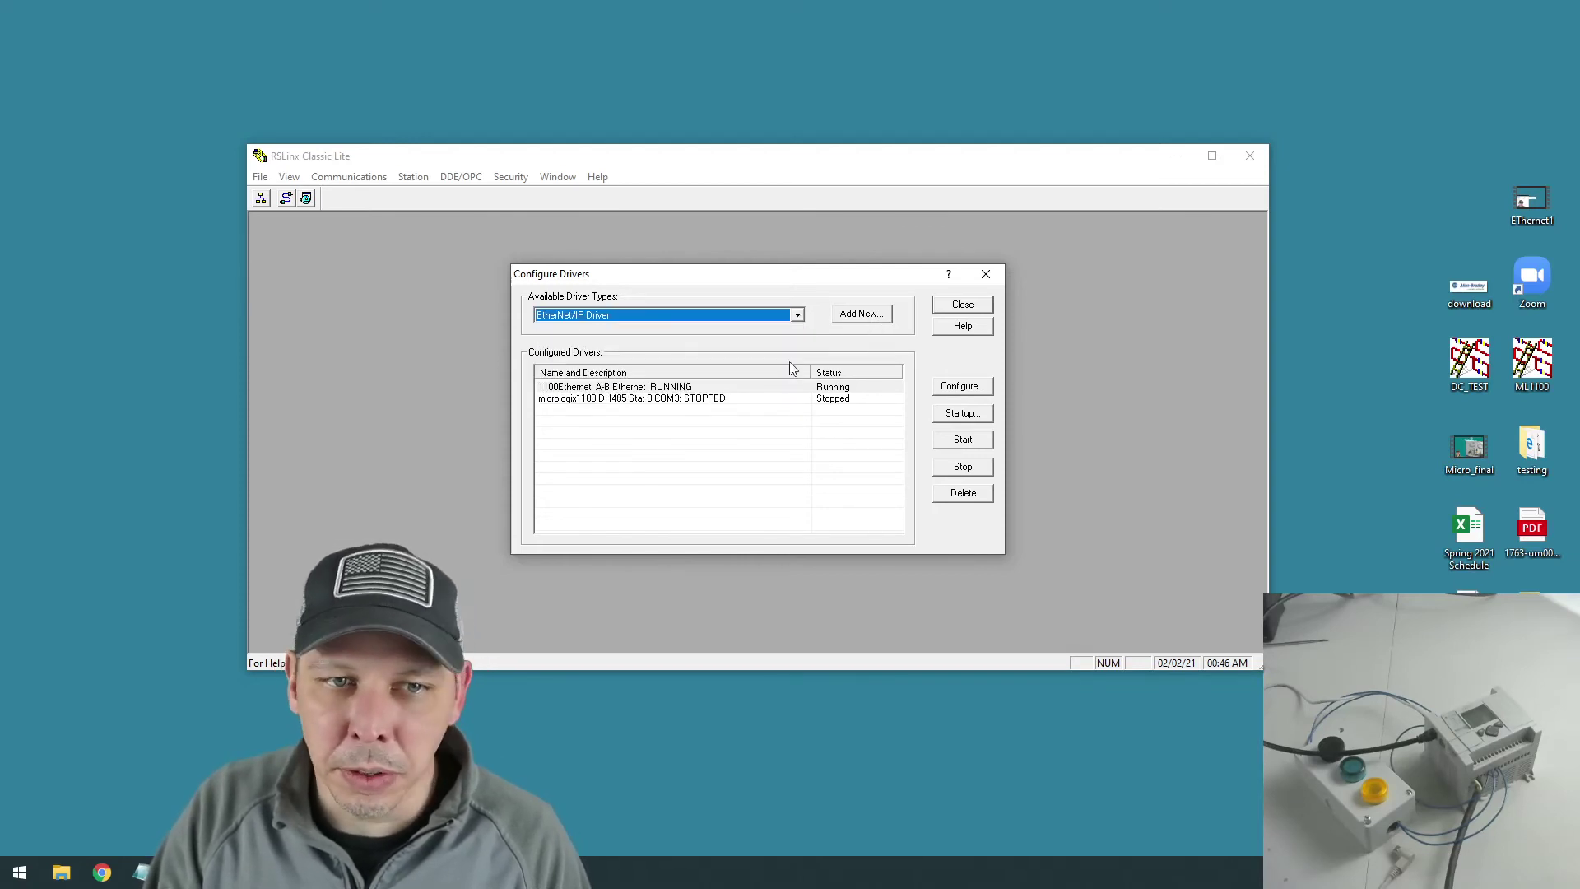
left_click(859, 315)
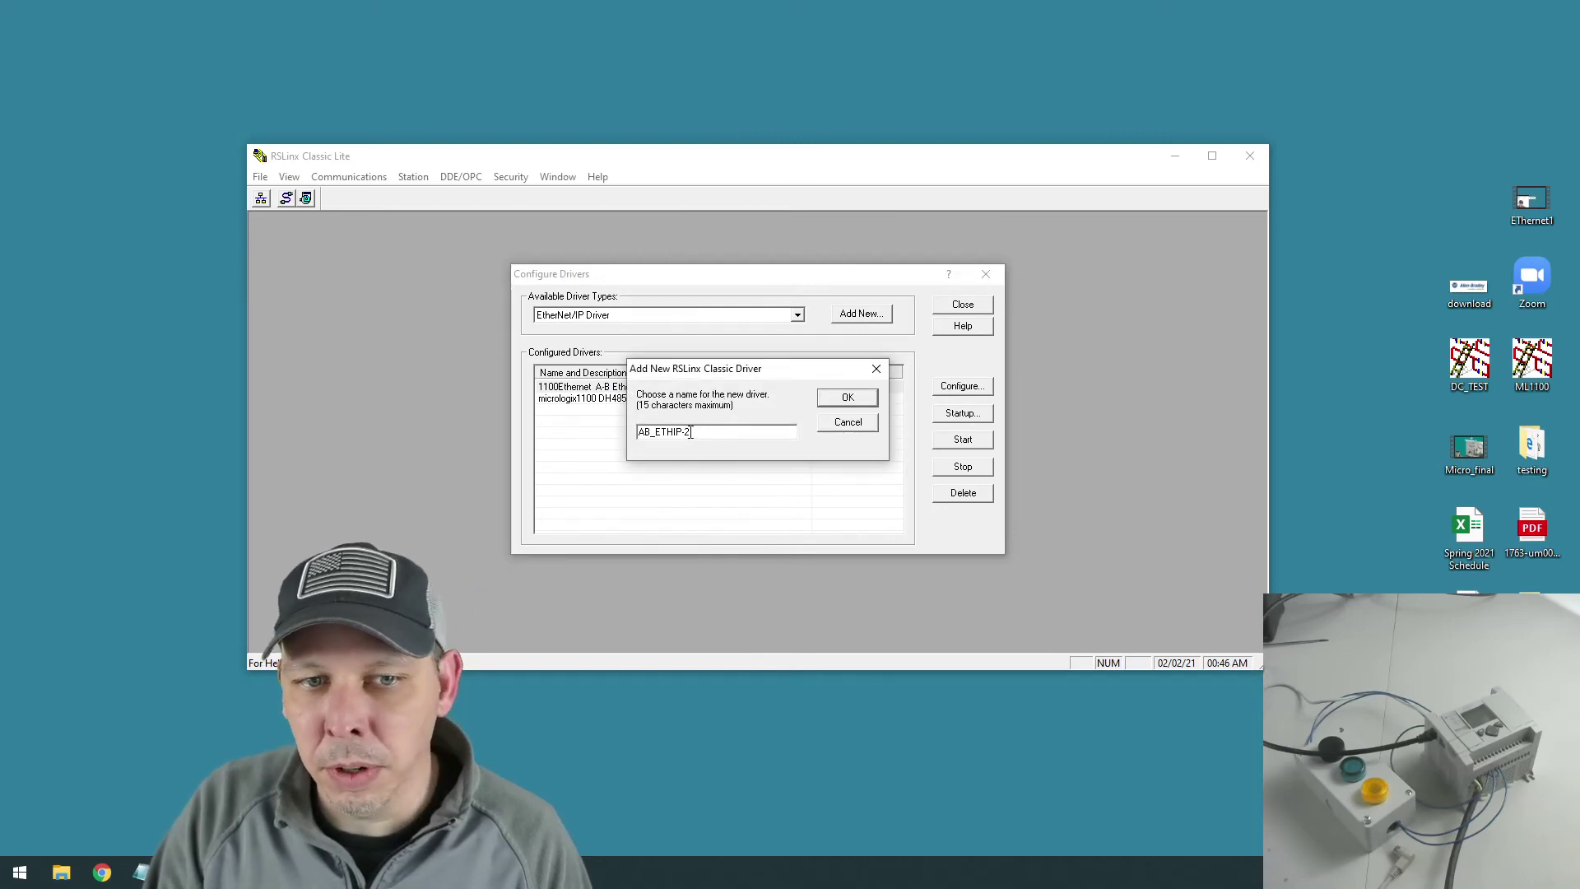
left_click(849, 398)
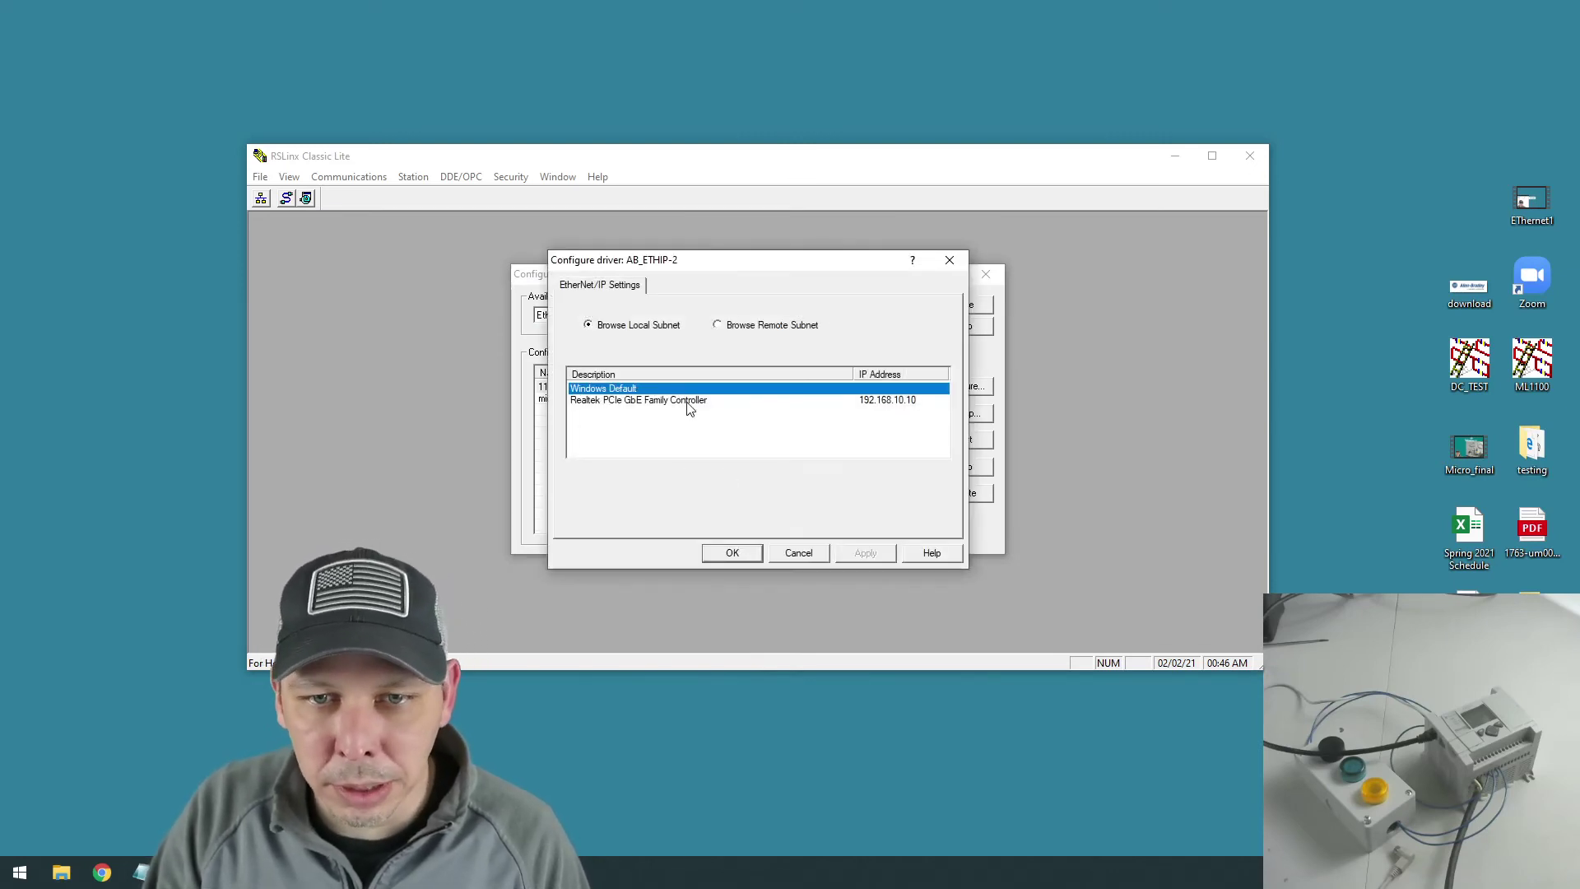
left_click(950, 262)
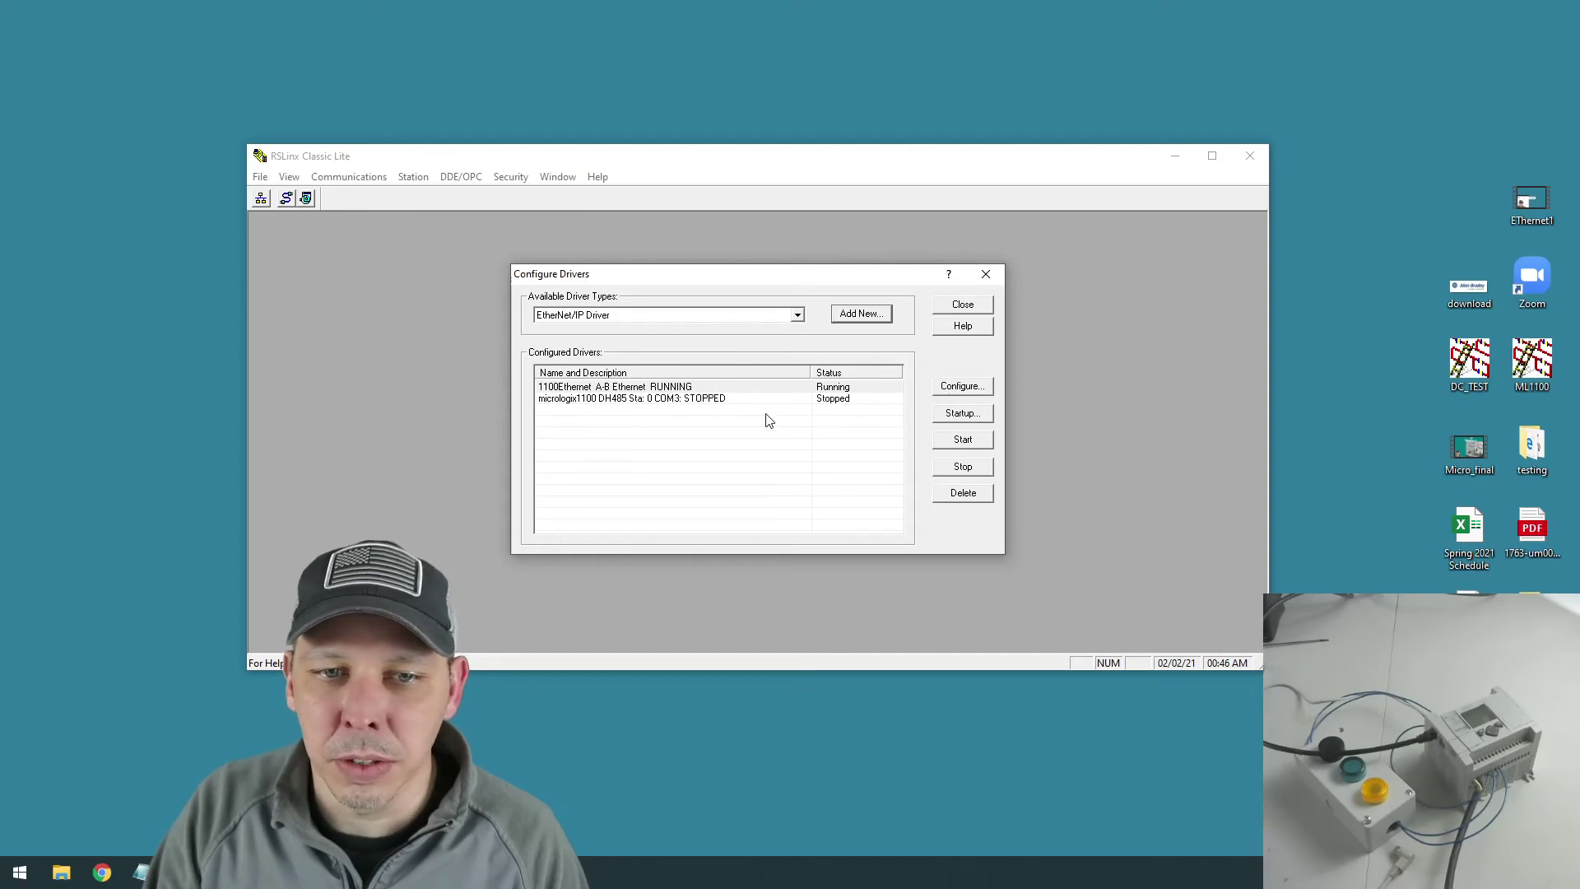
left_click(967, 309)
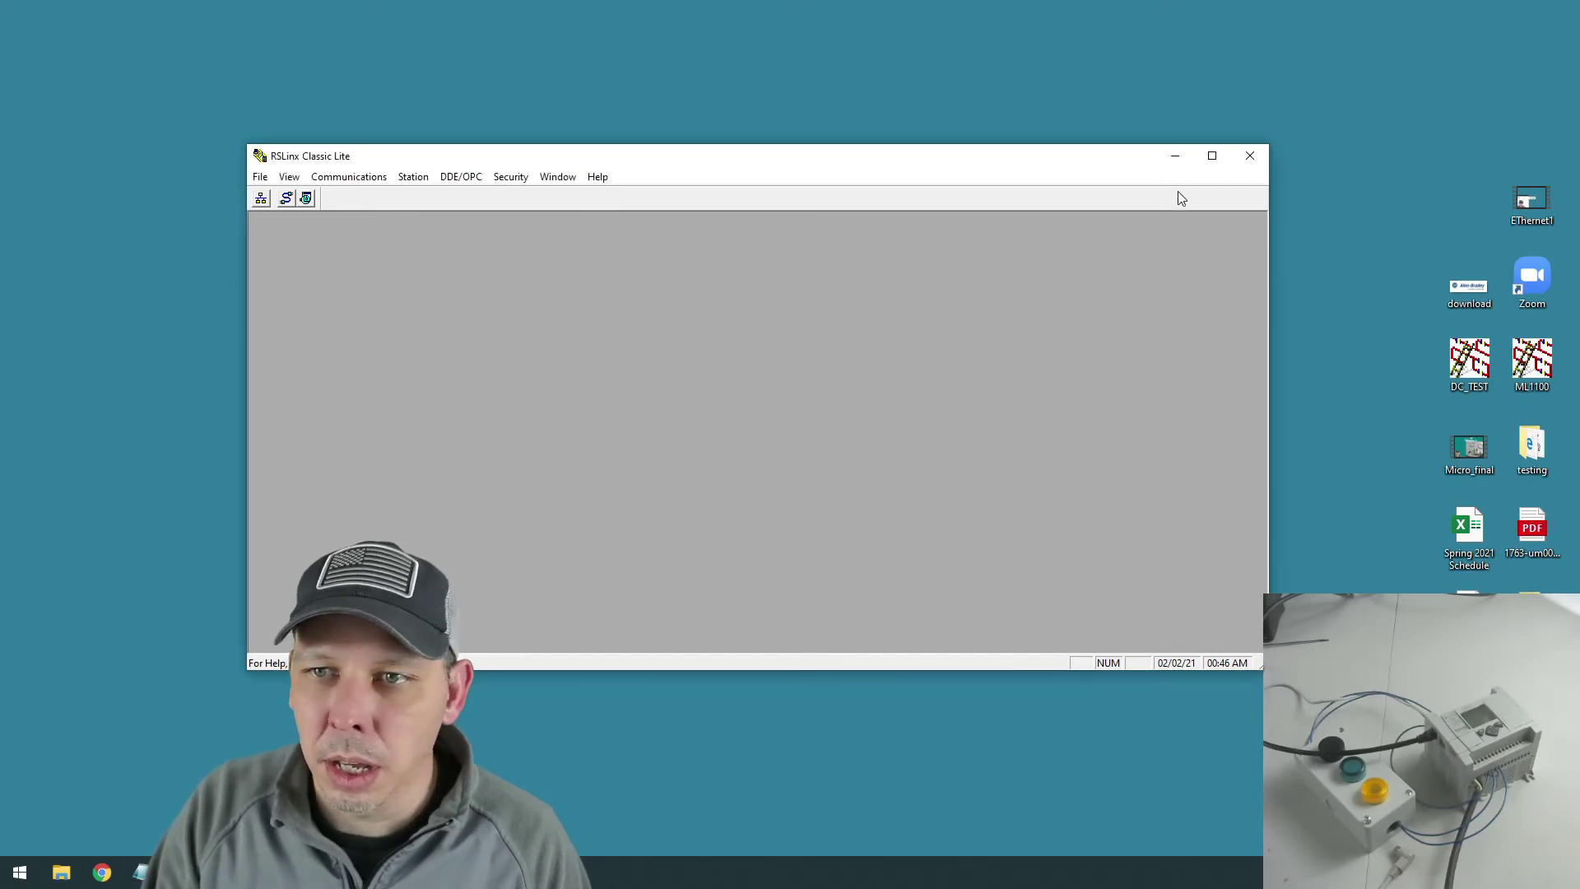
left_click(1250, 156)
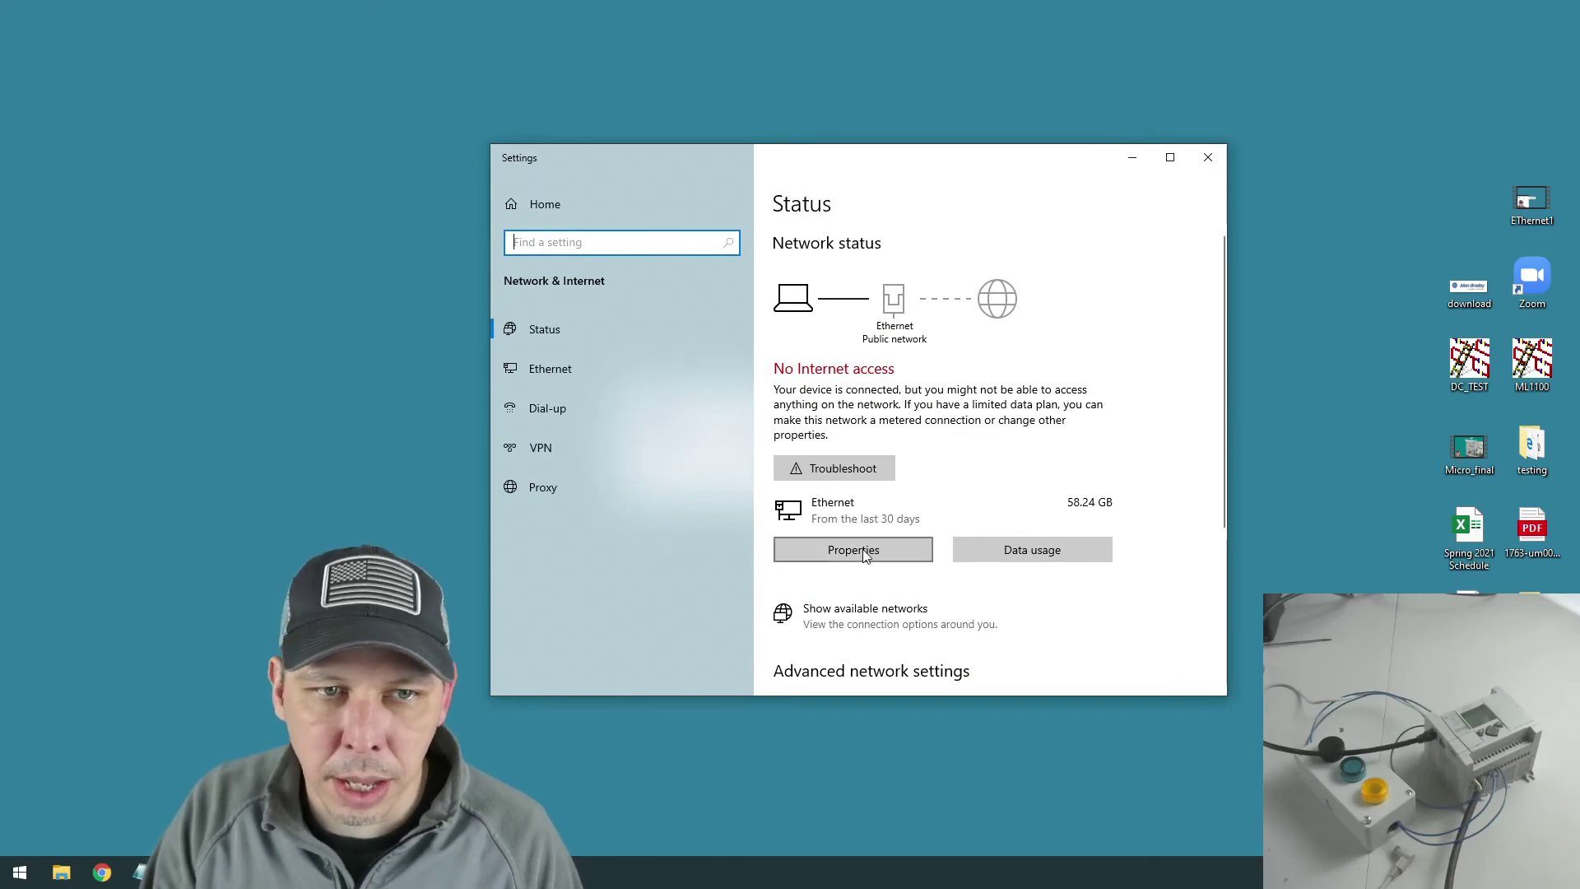
- In Windows network settings, set the Ethernet adapter's static IPv4 address to 192.168.10.5 and close its properties and status dialogs
left_click(545, 367)
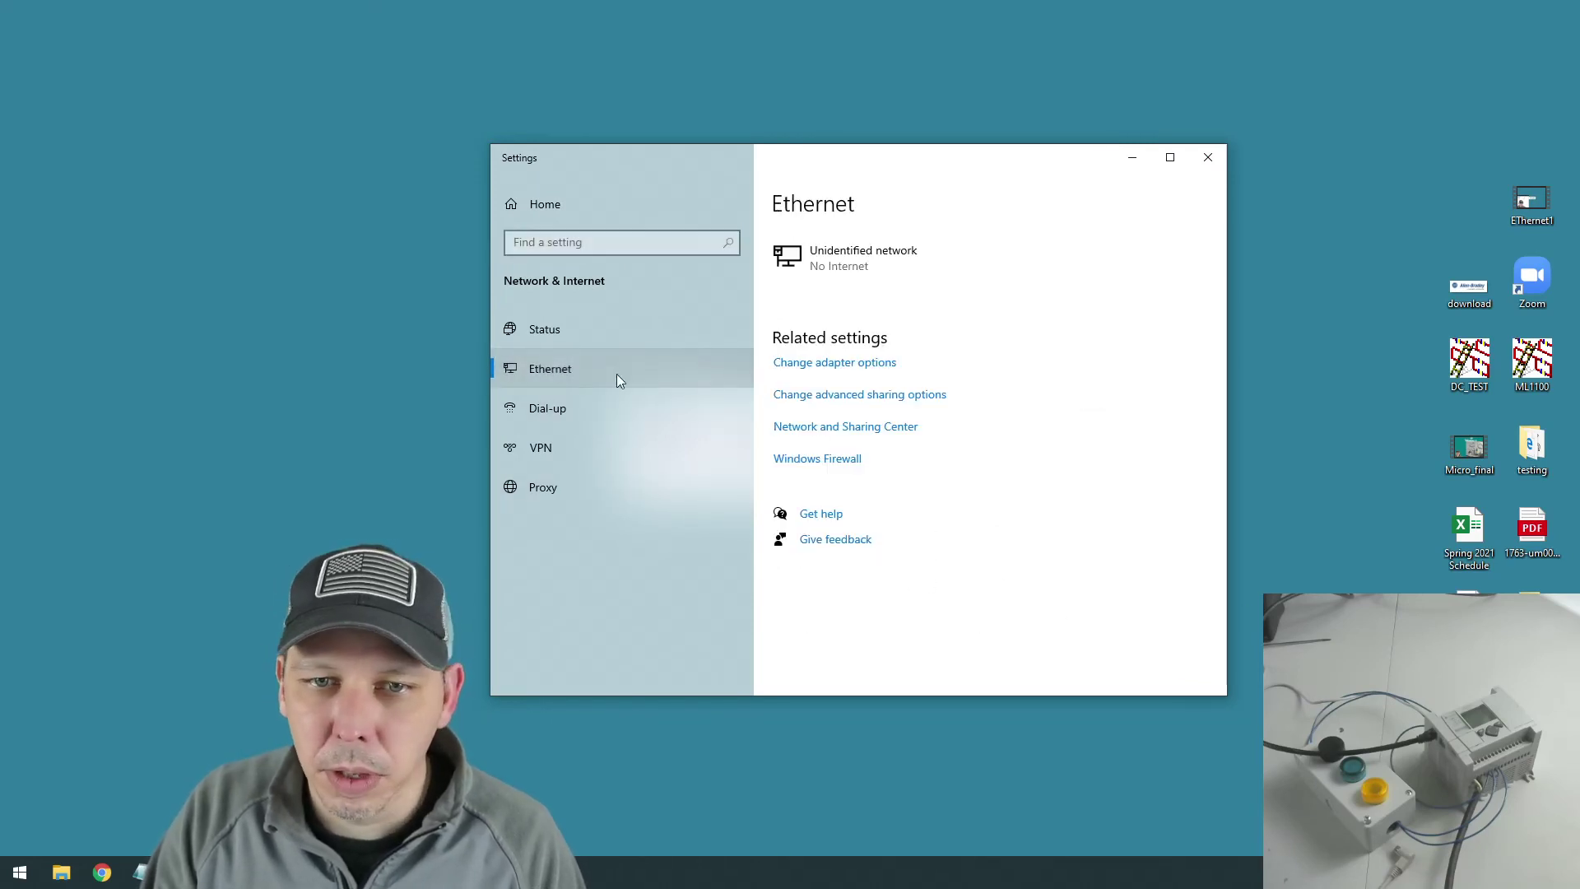
left_click(822, 371)
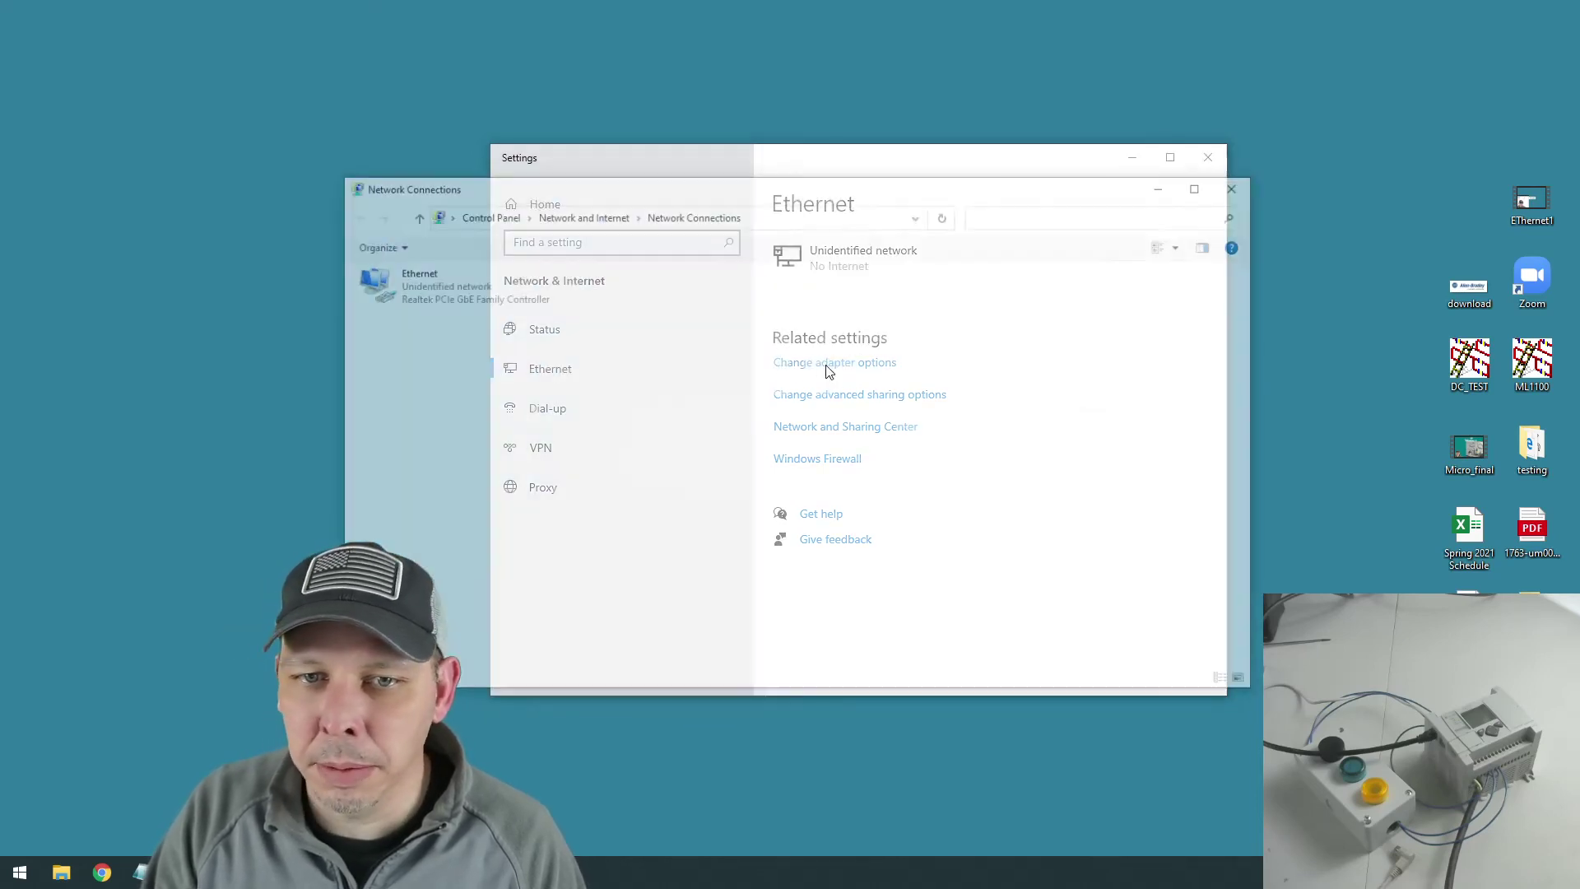
double_click(421, 278)
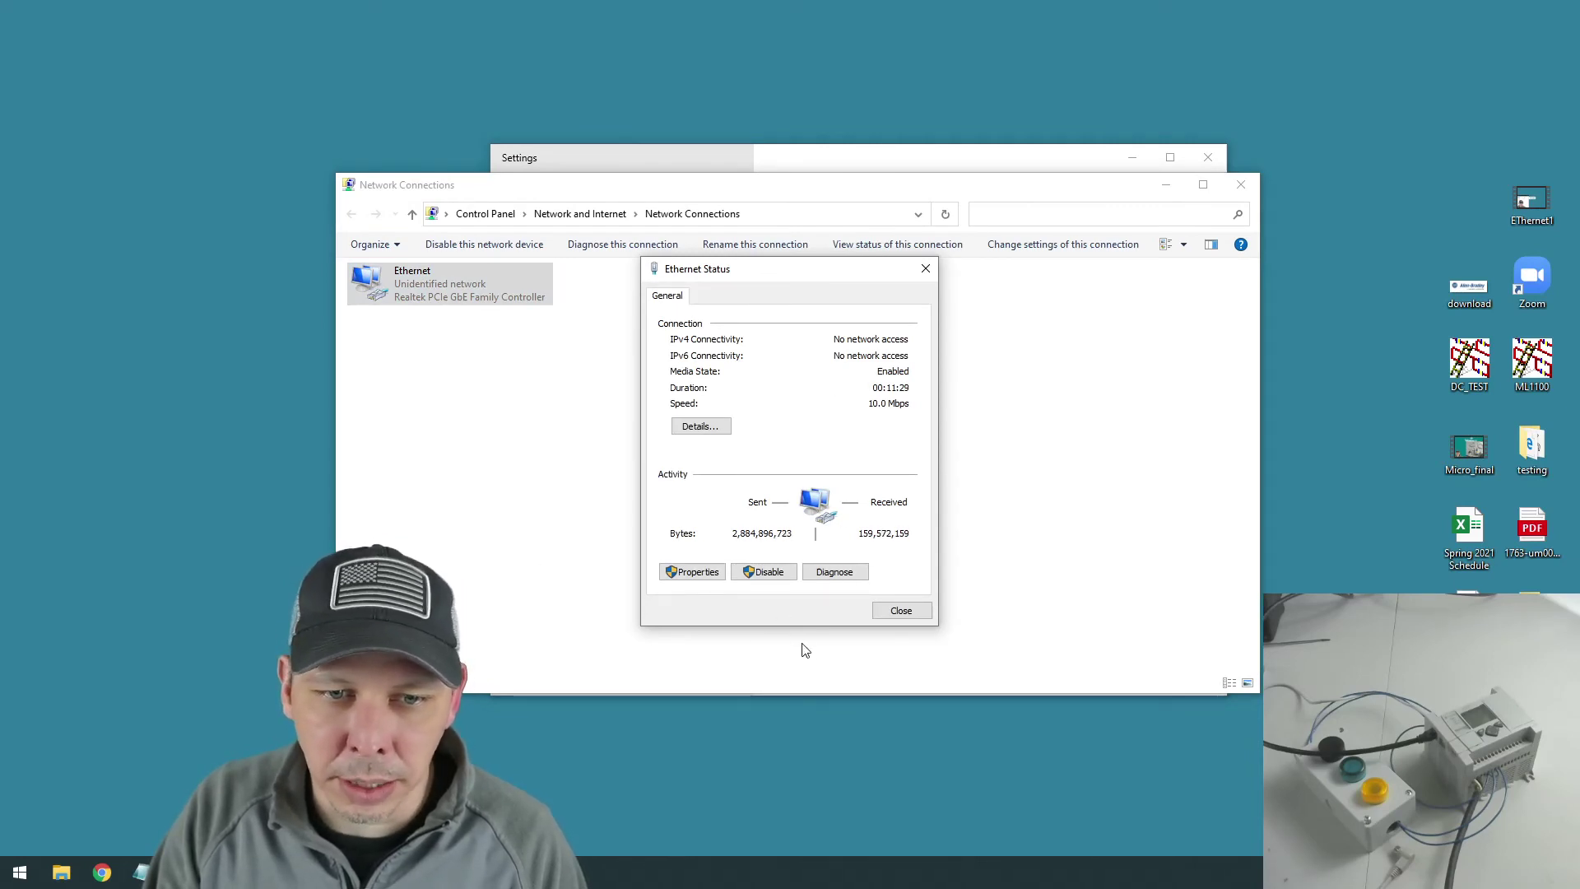
left_click(691, 571)
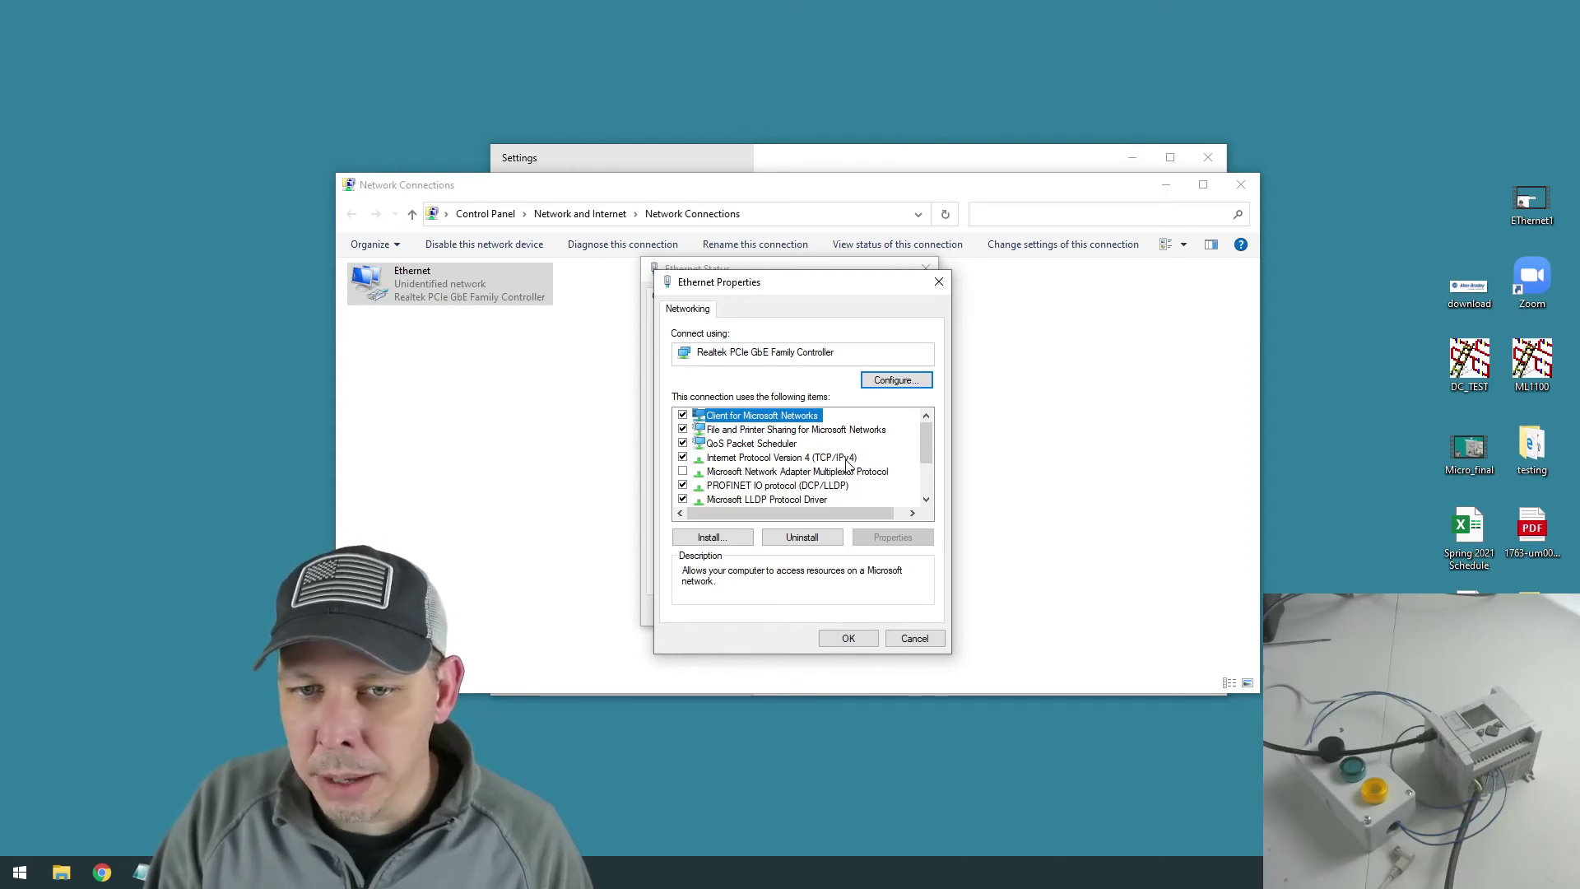
left_click(802, 459)
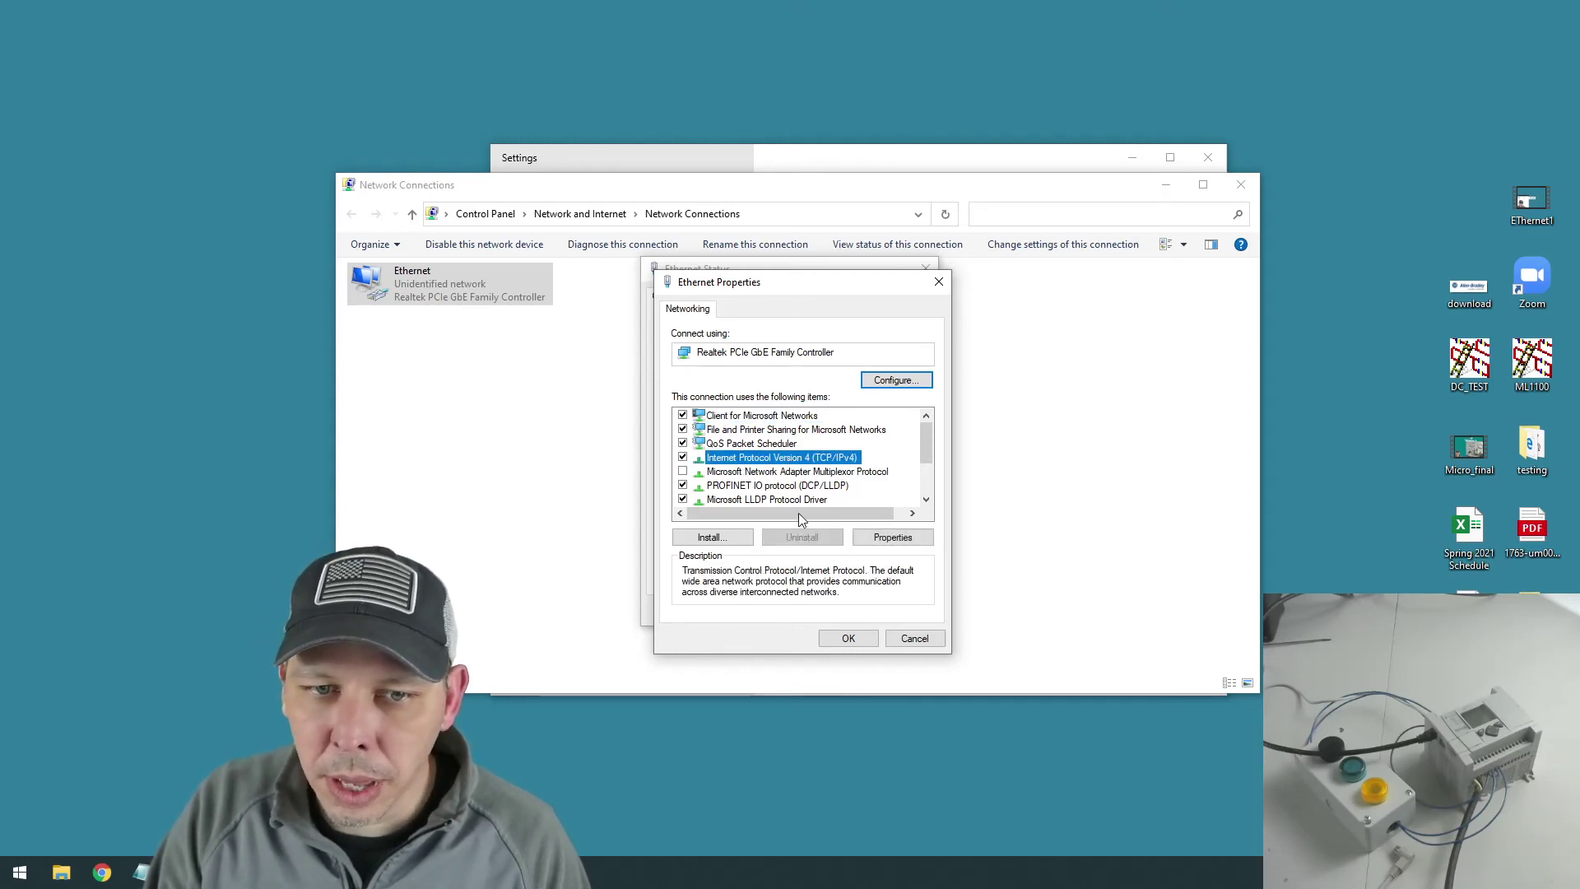
left_click(880, 538)
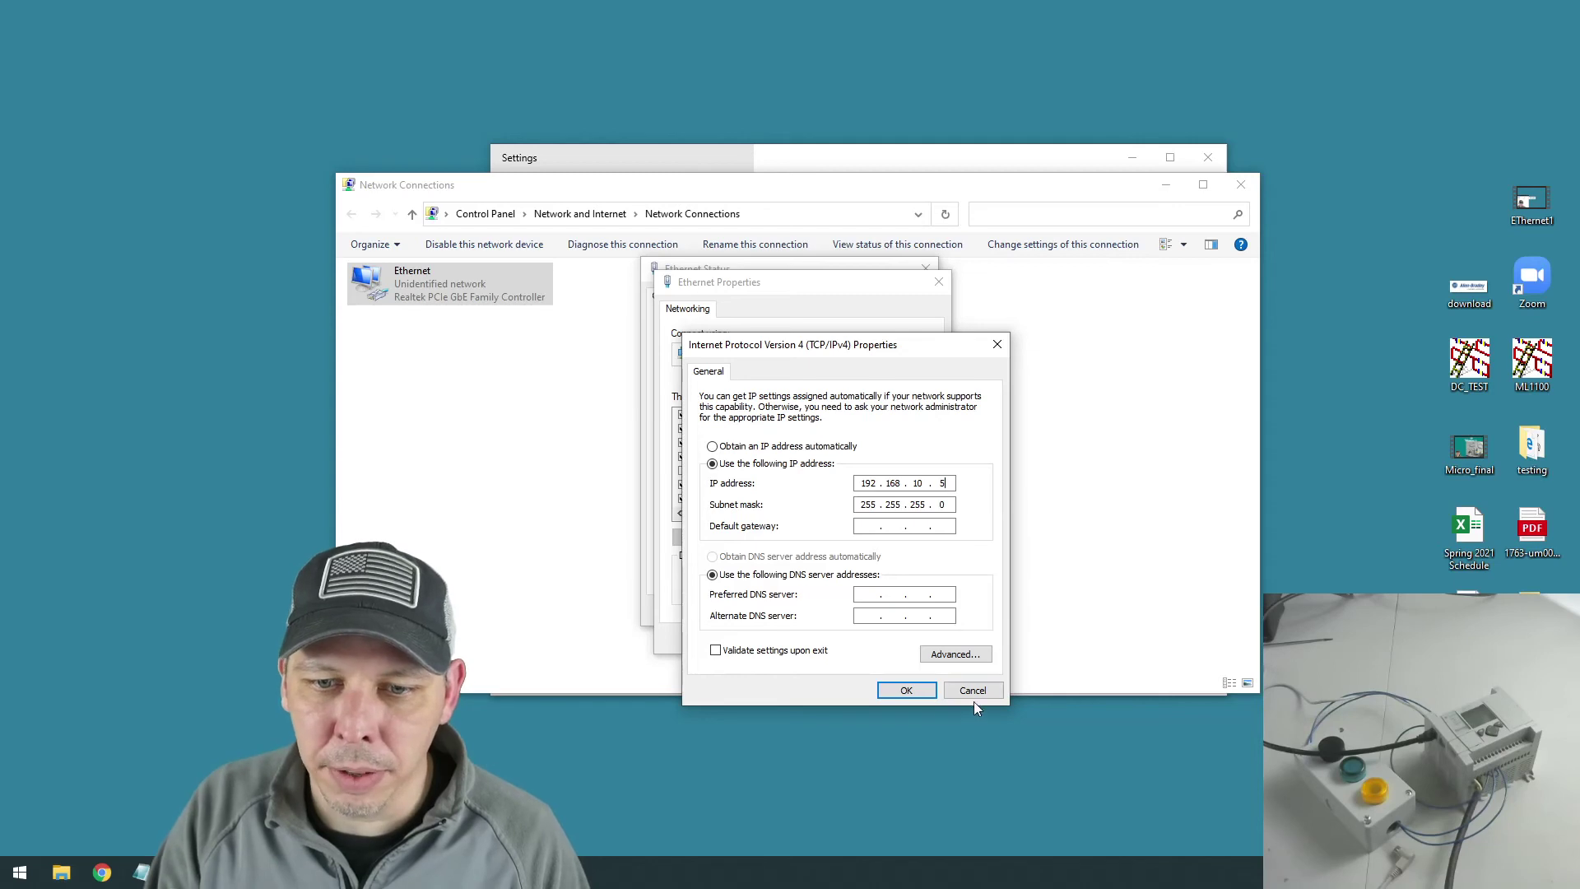
left_click(907, 691)
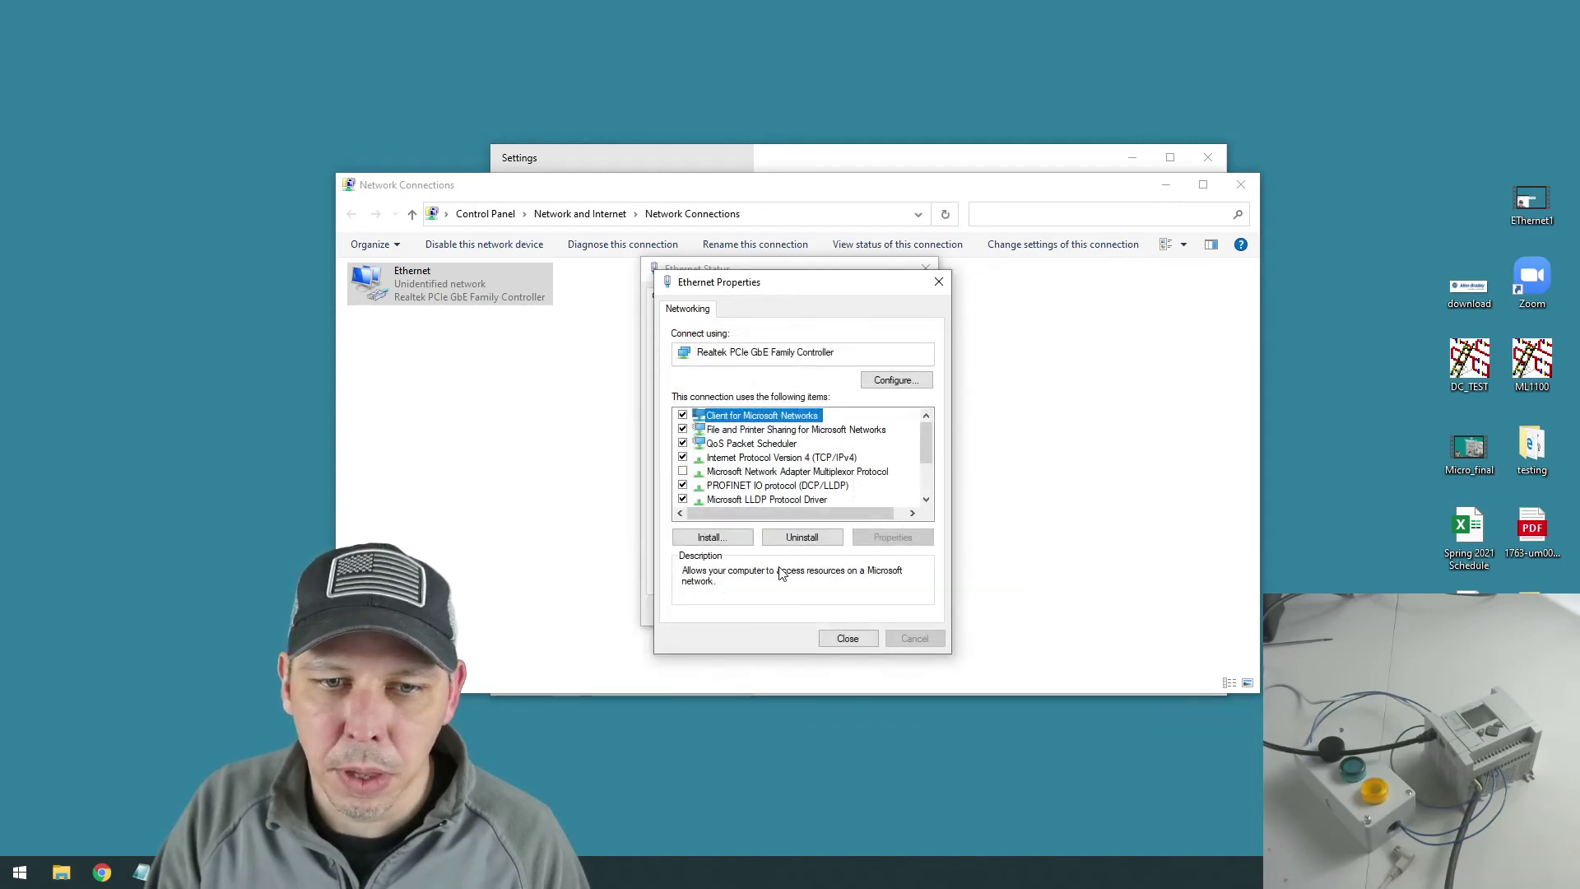
left_click(839, 640)
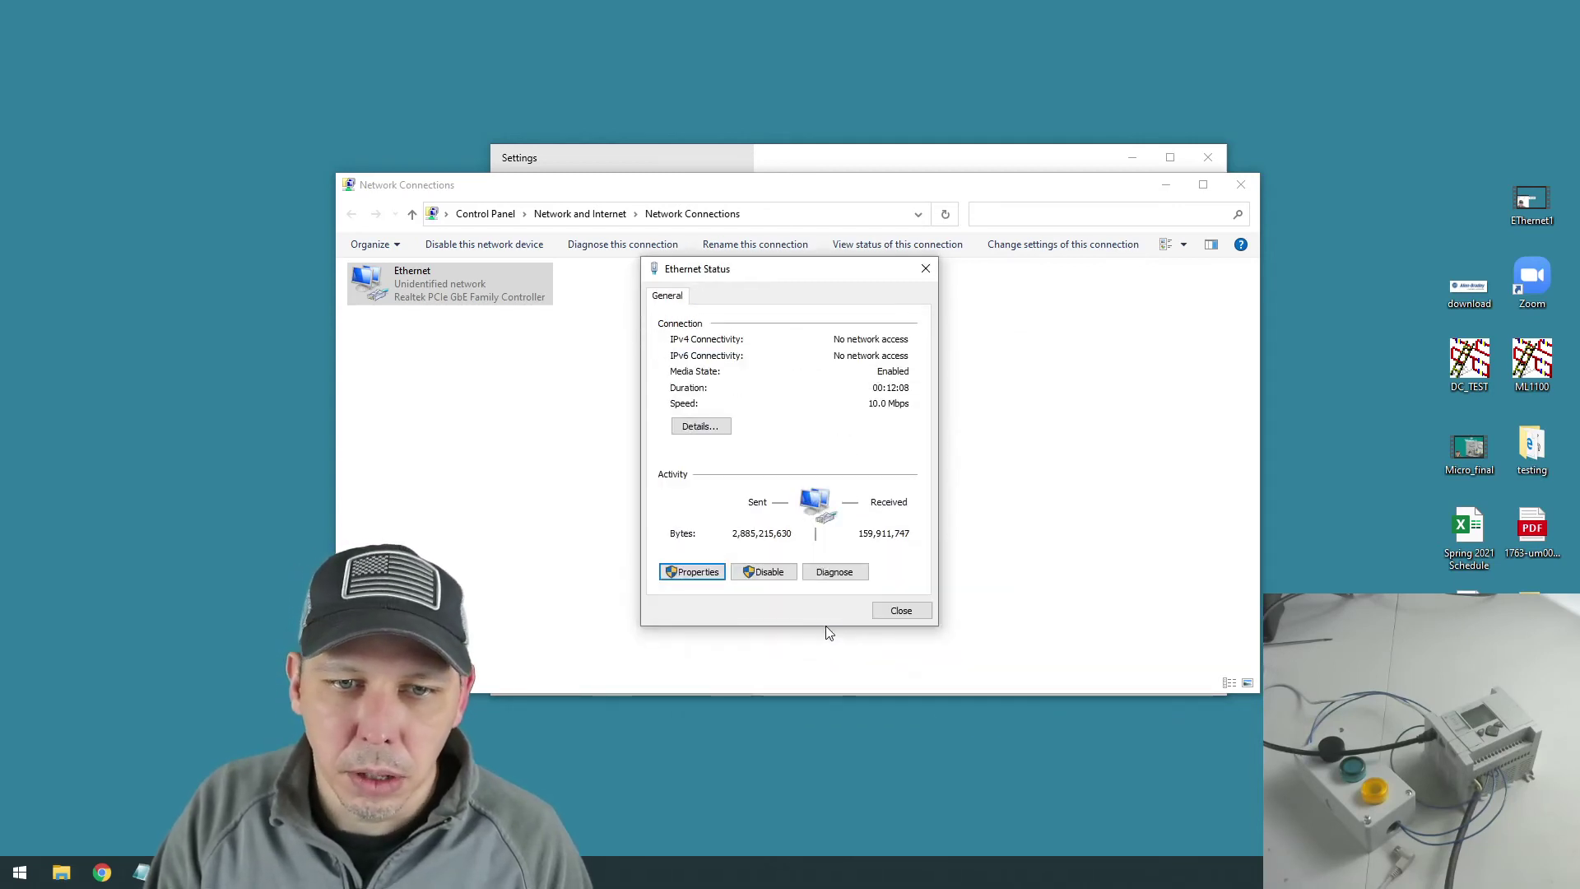
left_click(897, 610)
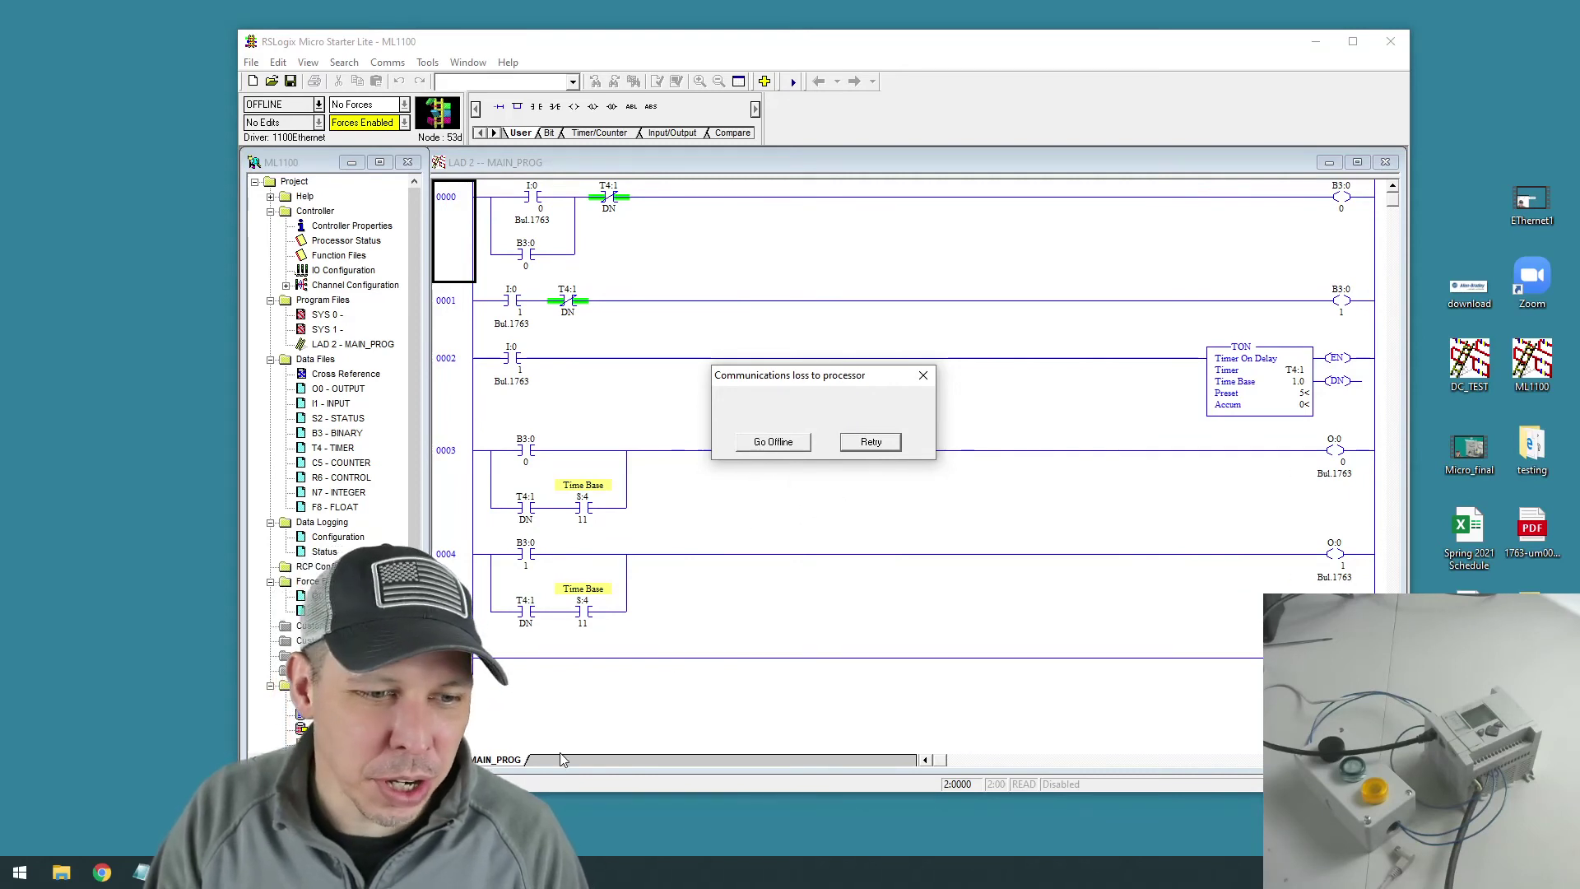
- Launch RSLinx Classic and expand the 1100Ethernet driver in RSWho
left_click(20, 871)
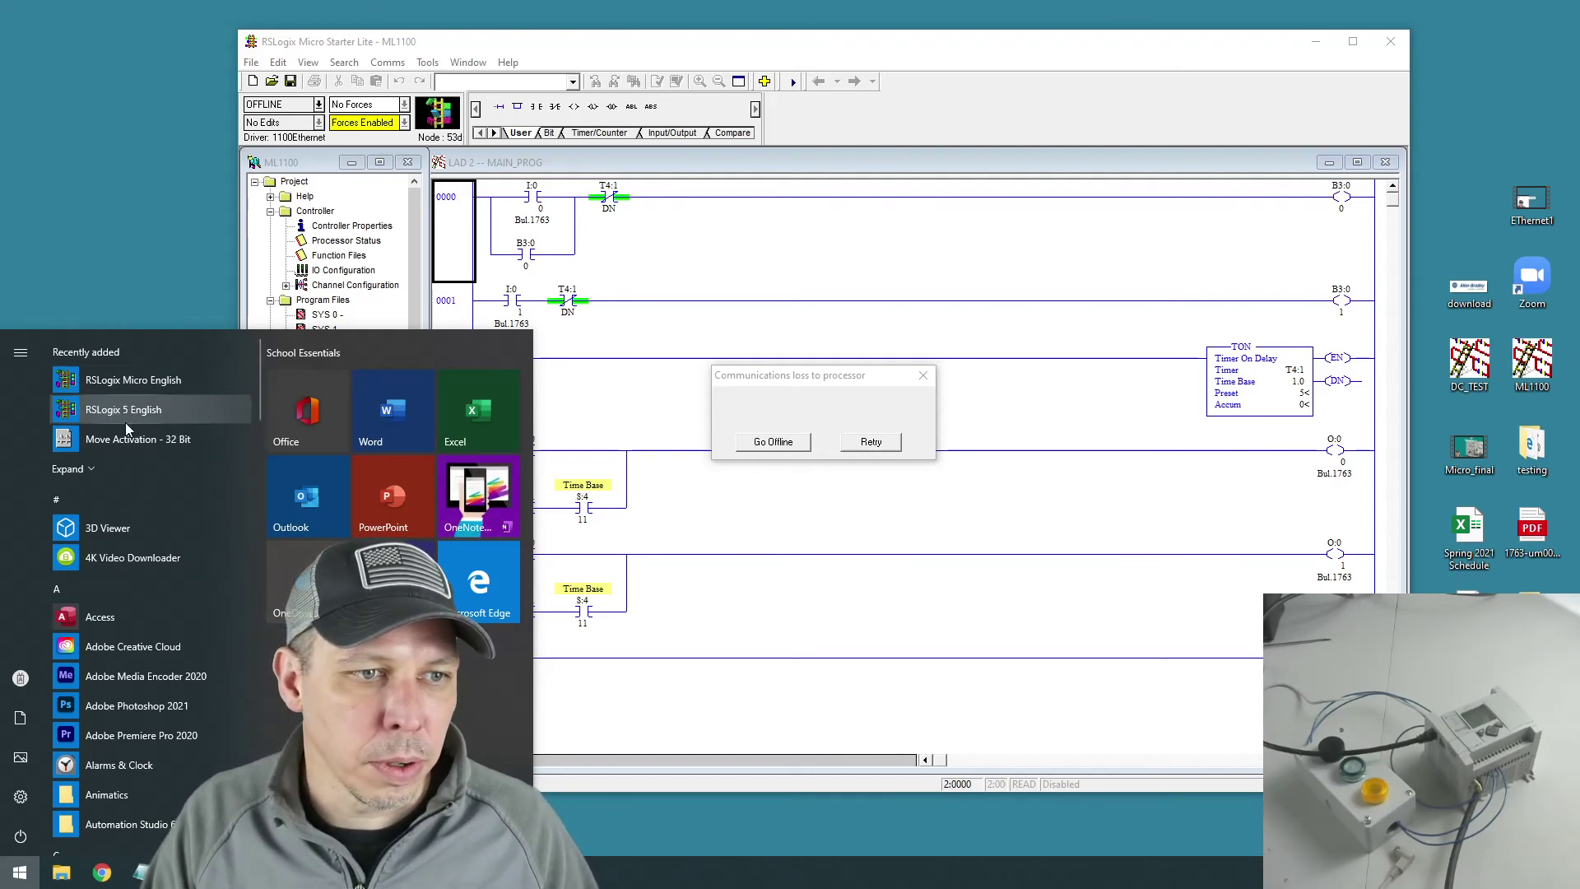
type("rslinx")
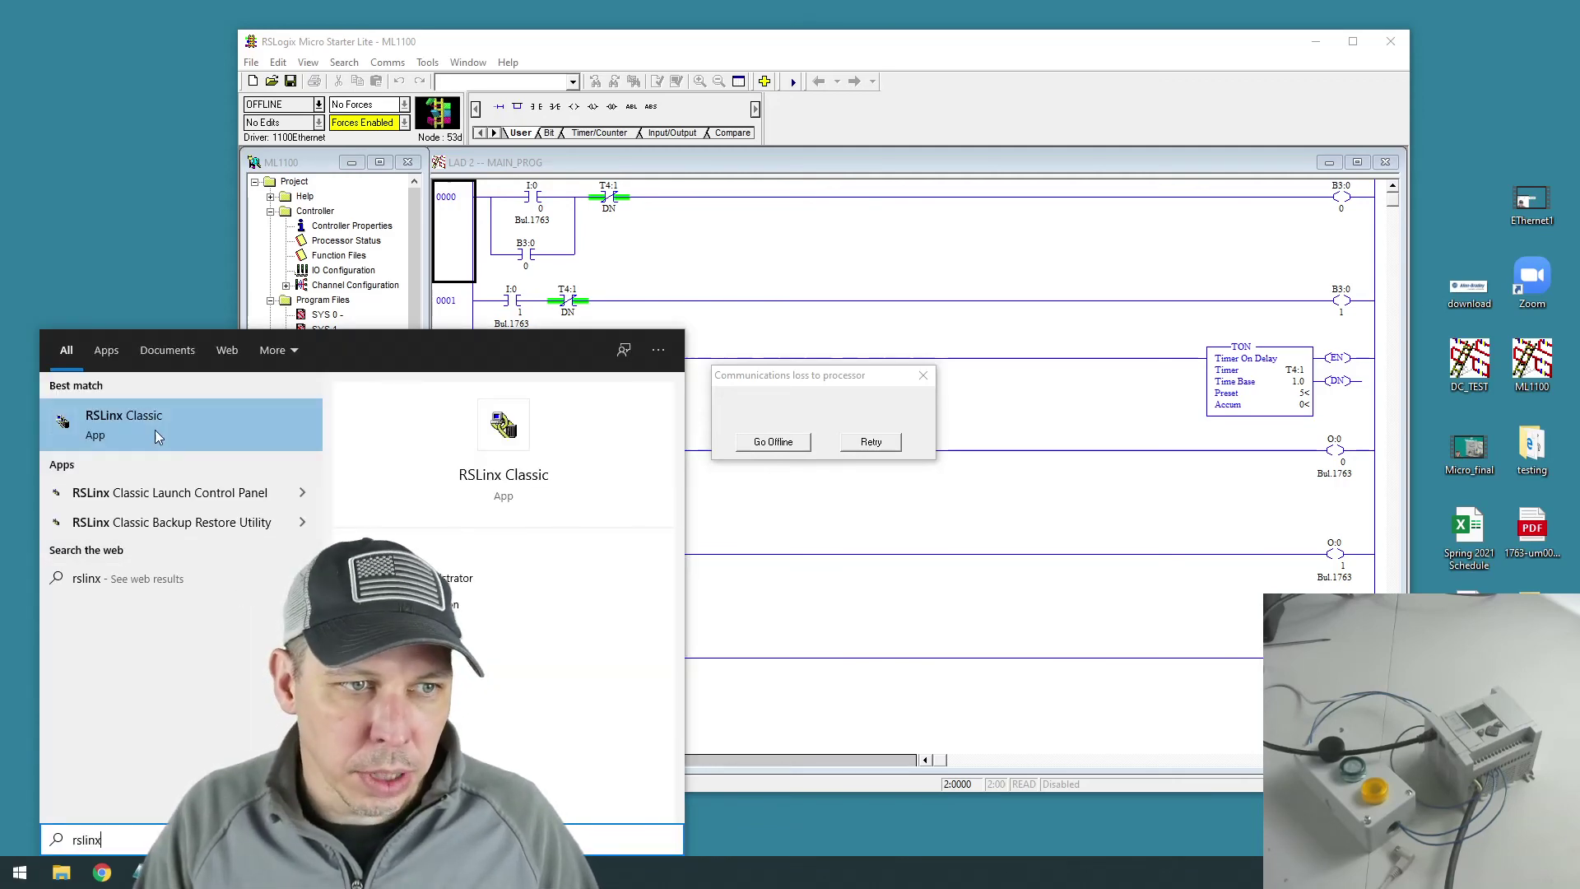
left_click(155, 430)
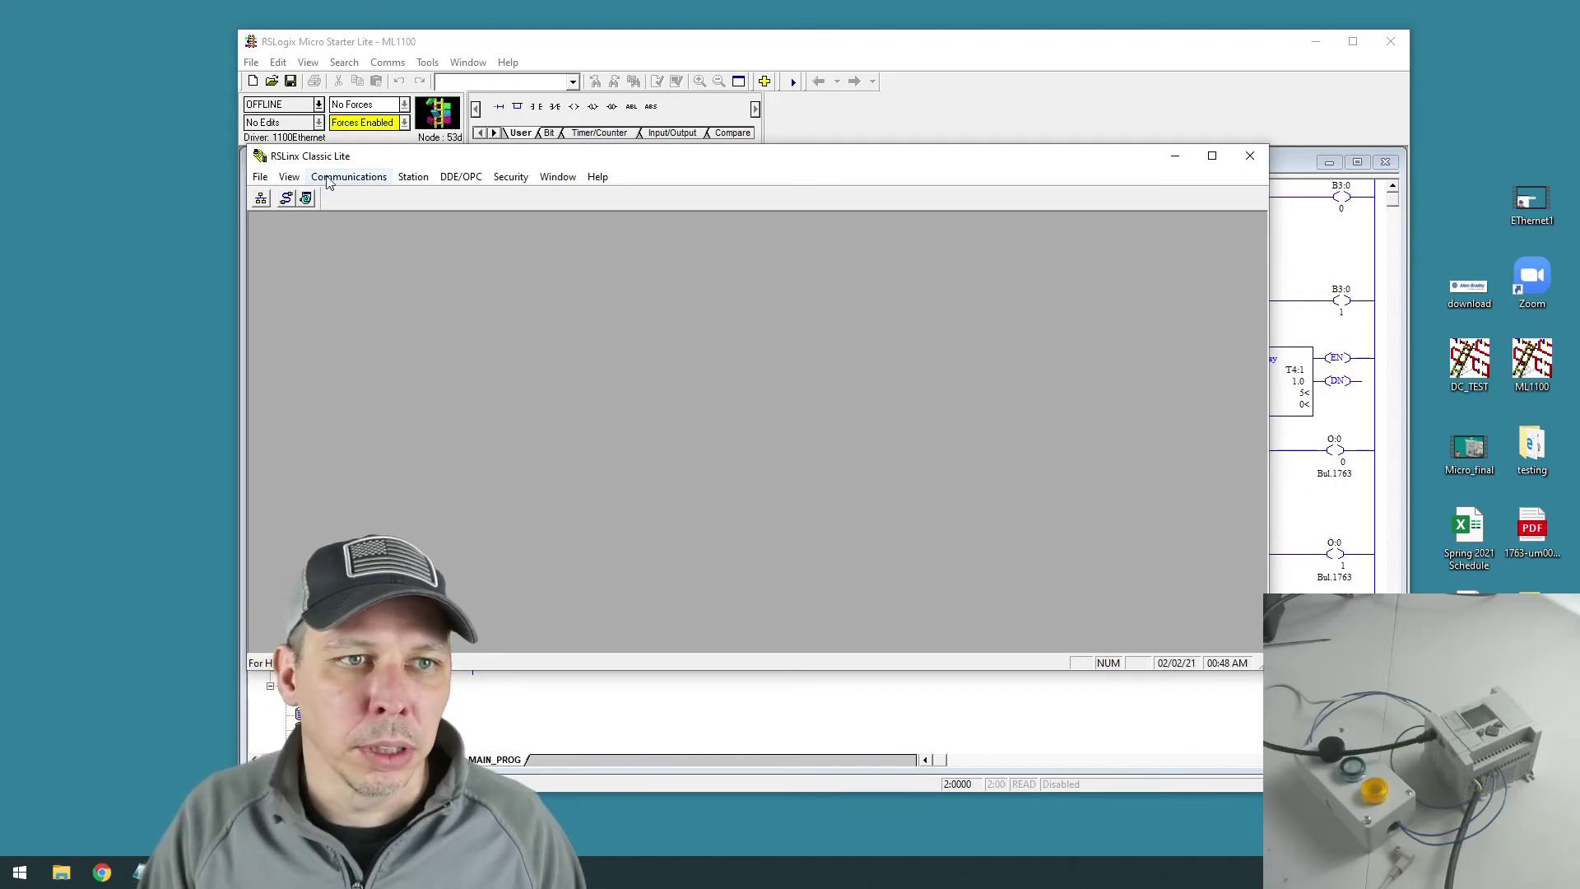
left_click(261, 198)
left_click(345, 362)
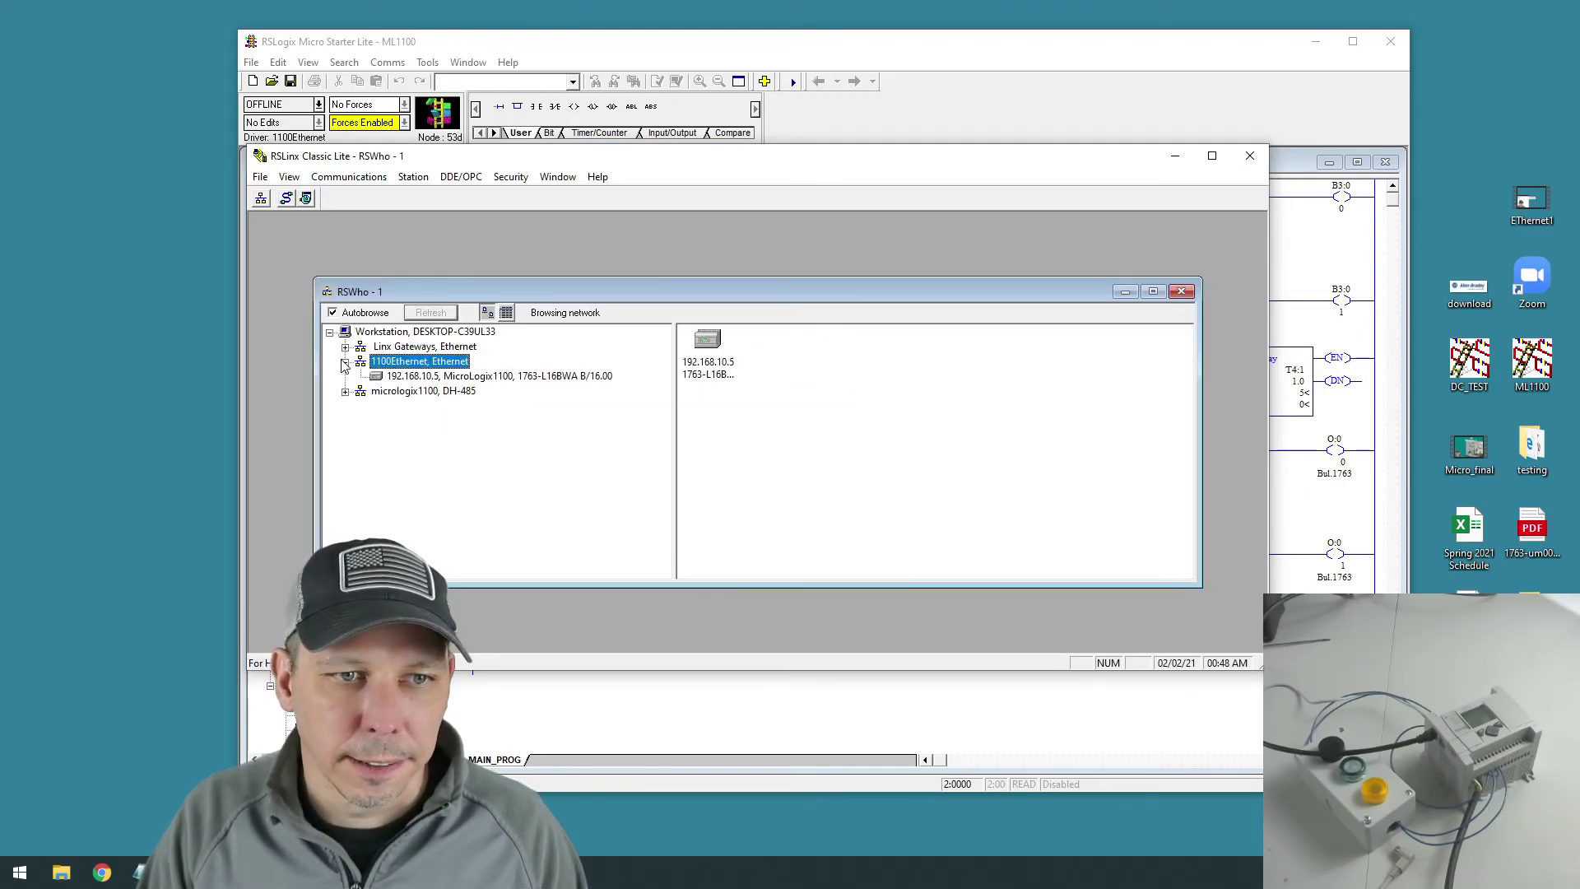
- Check the communication status and available device commands of the MicroLogix 1100 at 192.168.10.5 in RSWho
left_click(411, 376)
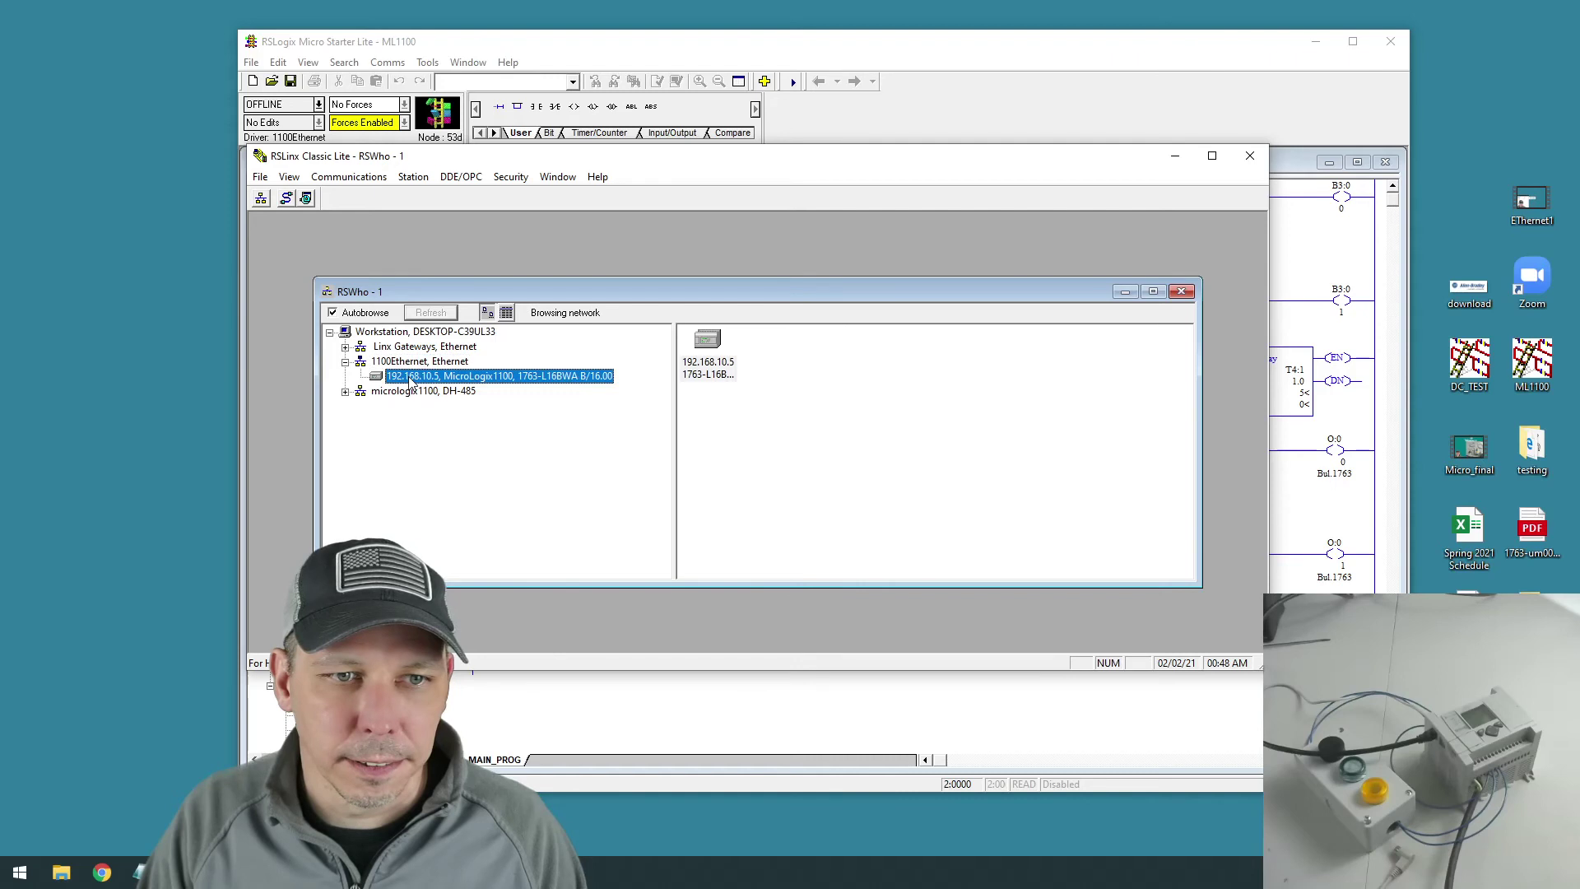
left_click(707, 346)
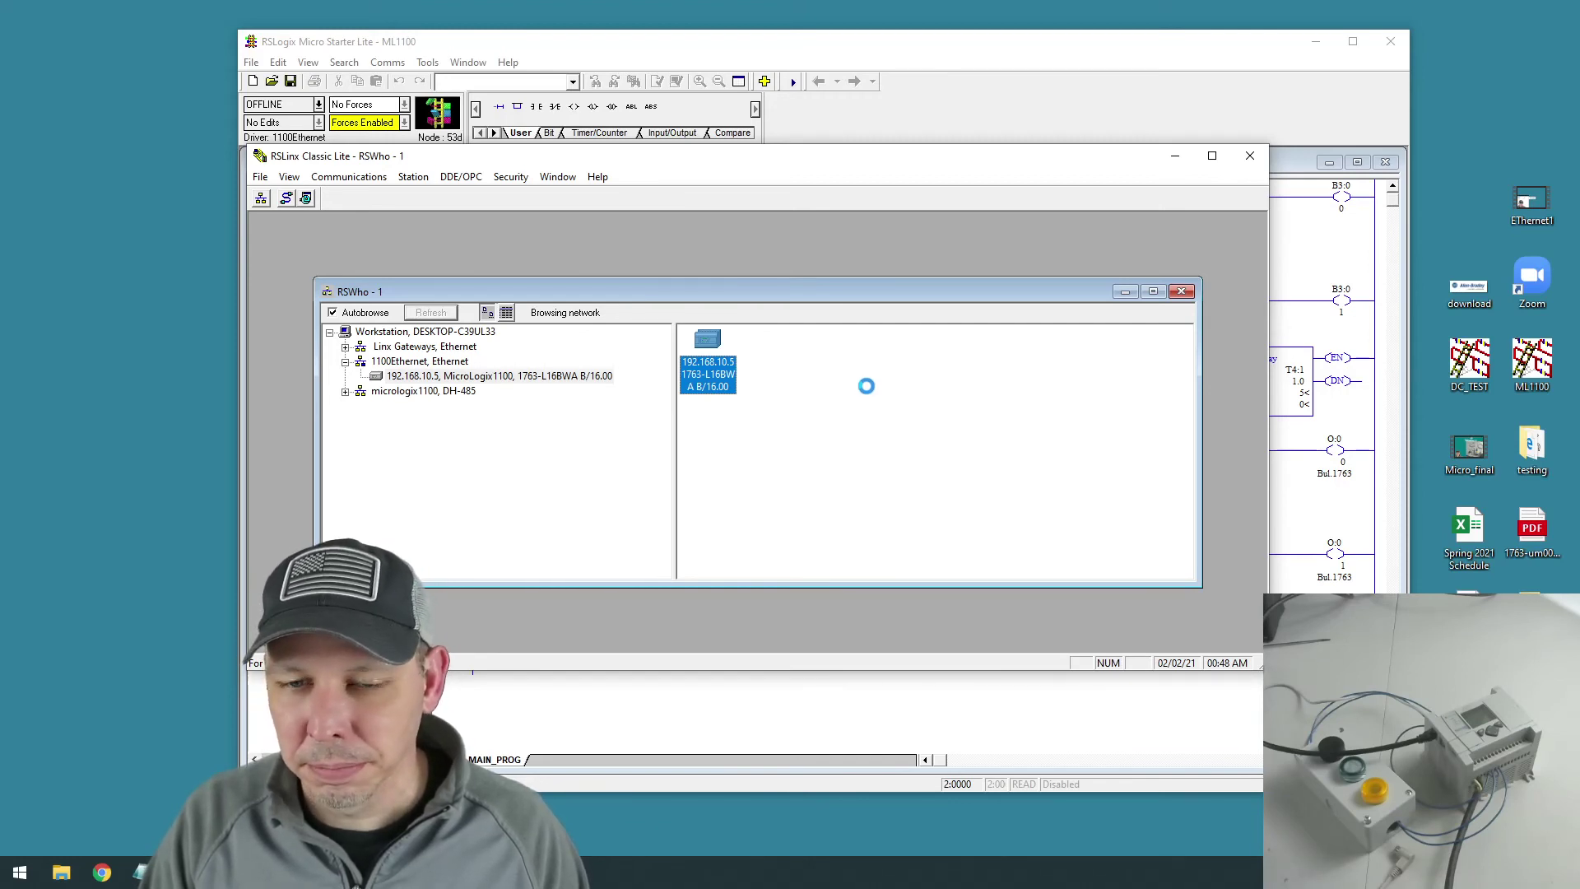
right_click(795, 410)
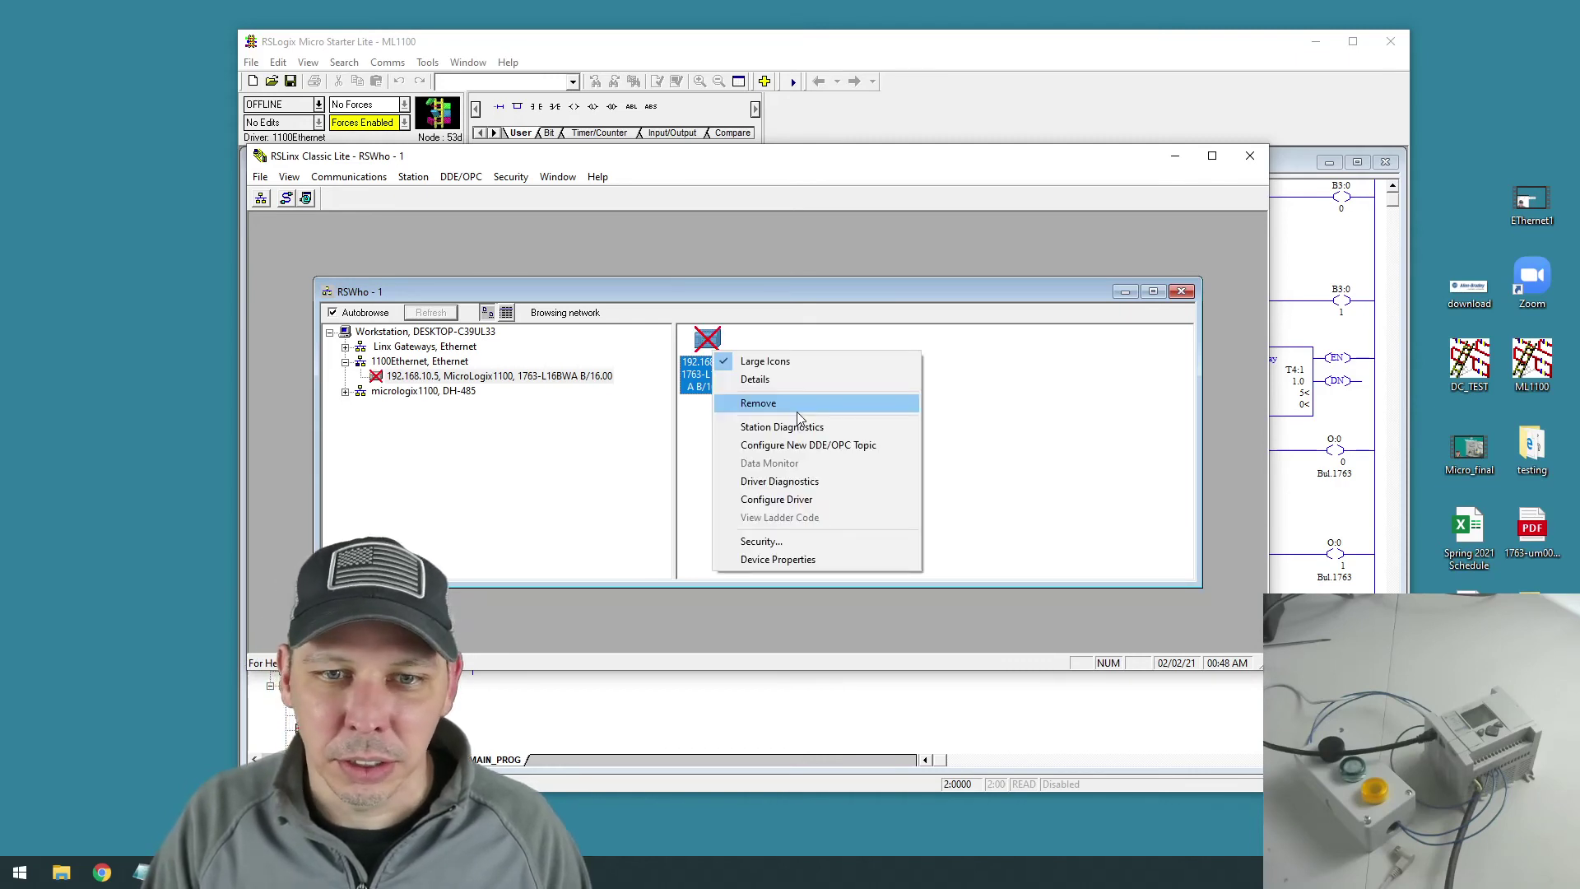
left_click(531, 487)
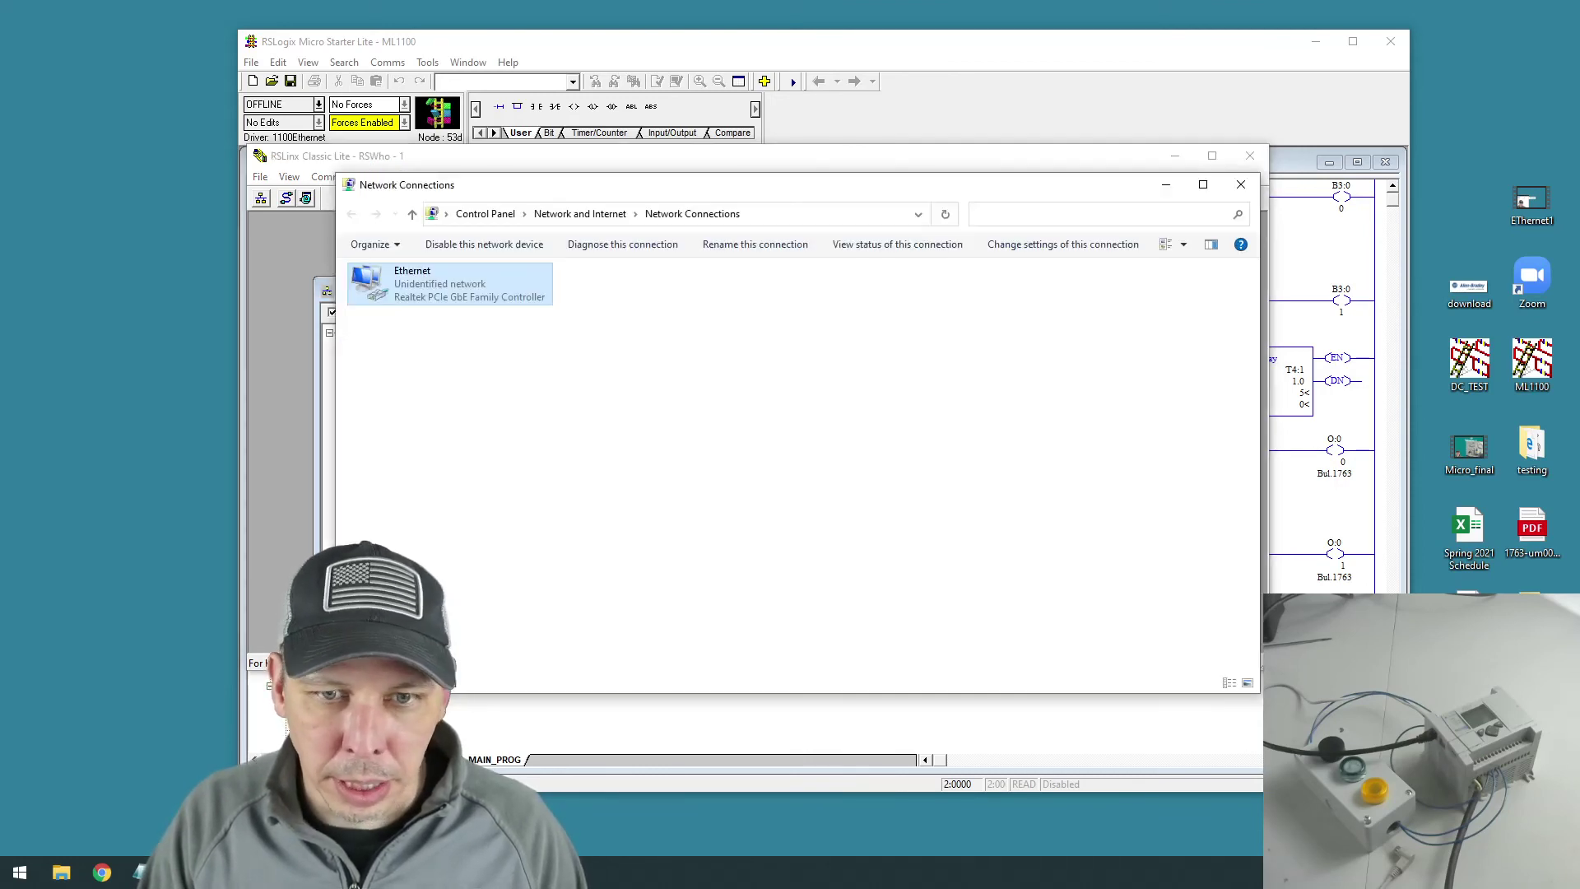
- Switch to Network Connections, set the Ethernet adapter's IPv4 address to 192.168.10.4, and close the window
right_click(434, 288)
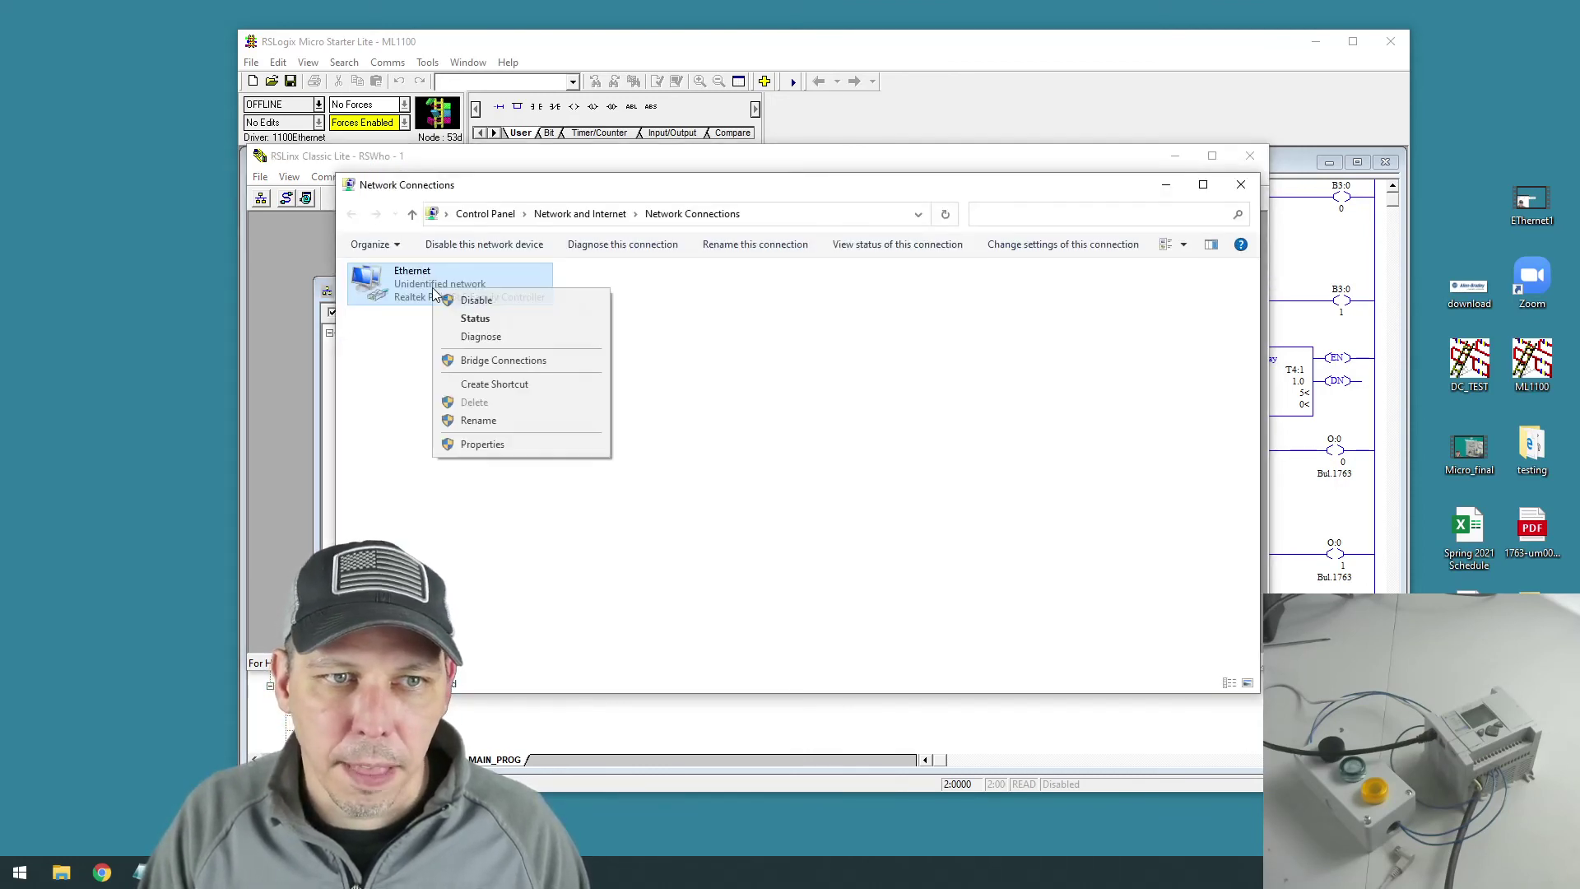
left_click(491, 444)
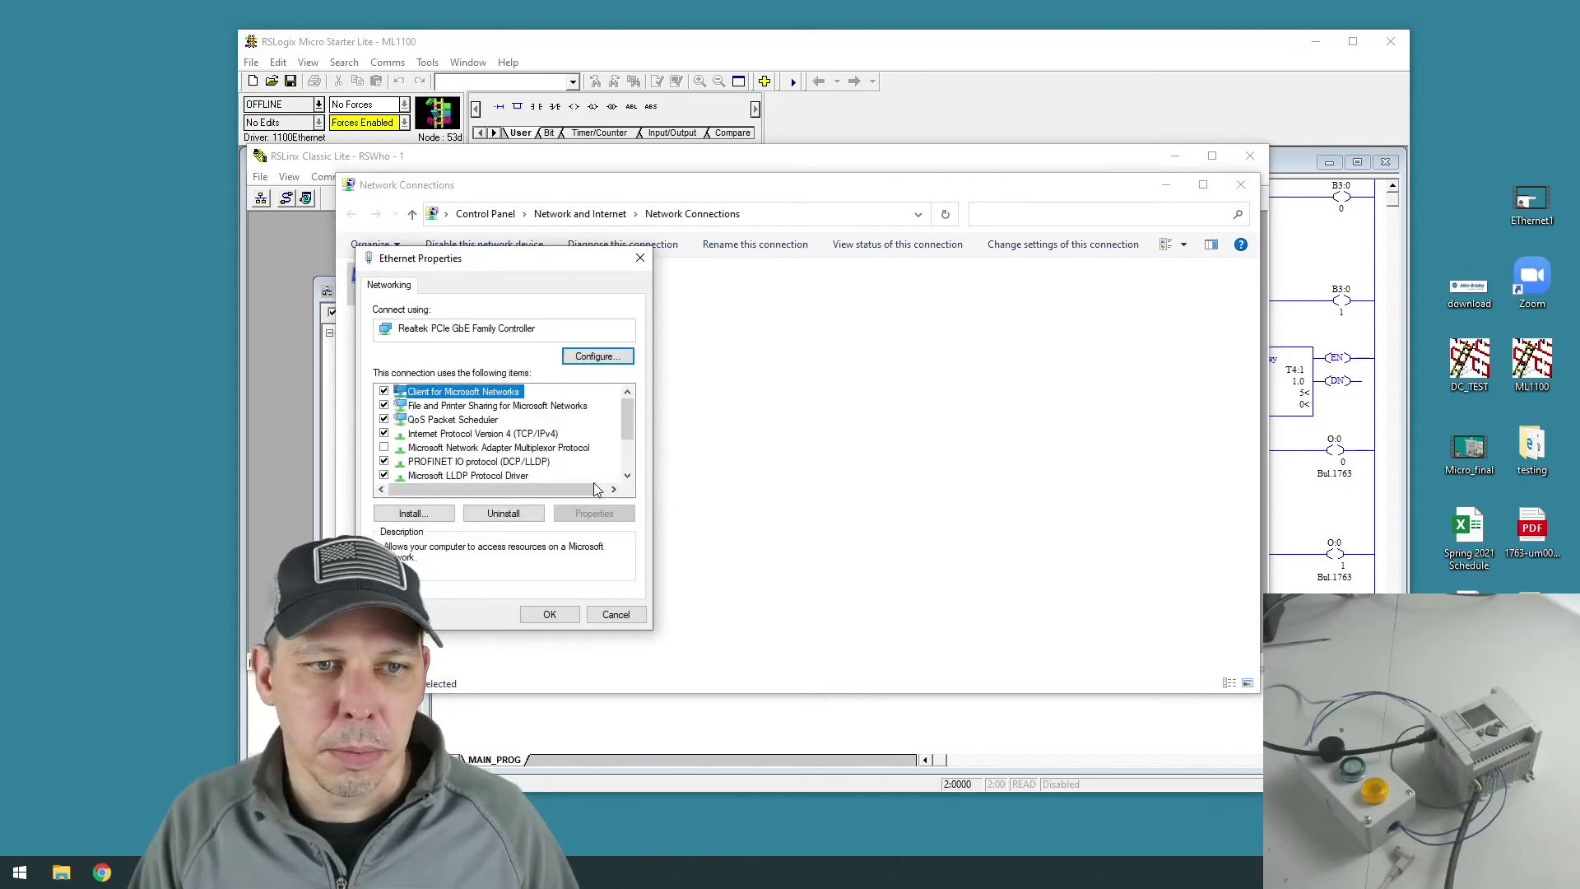
double_click(527, 434)
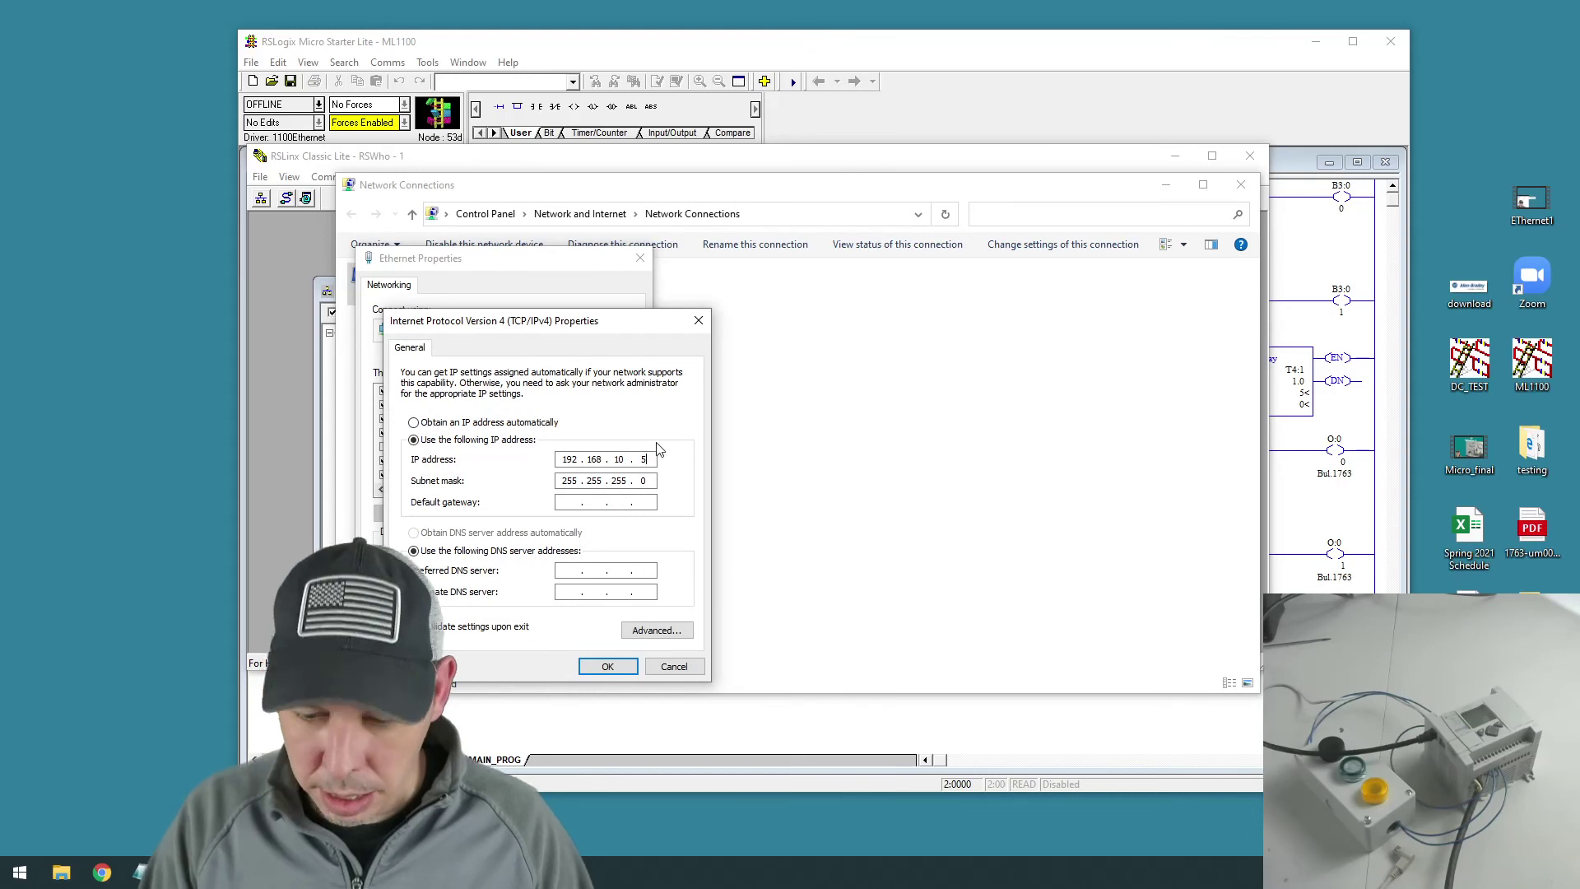
key("BackSpace")
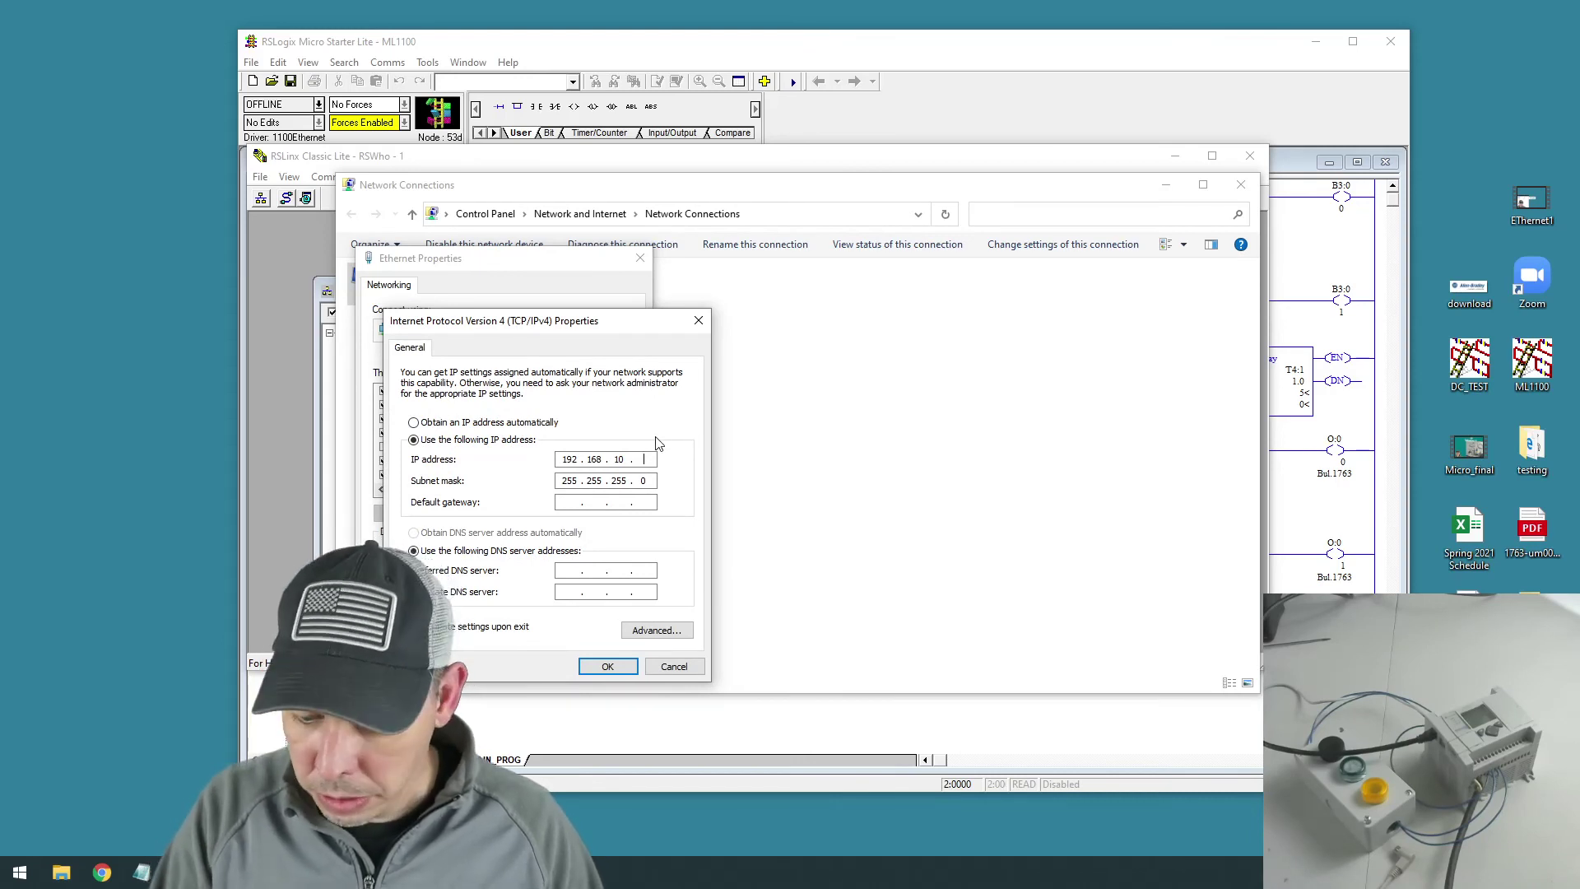
type("4")
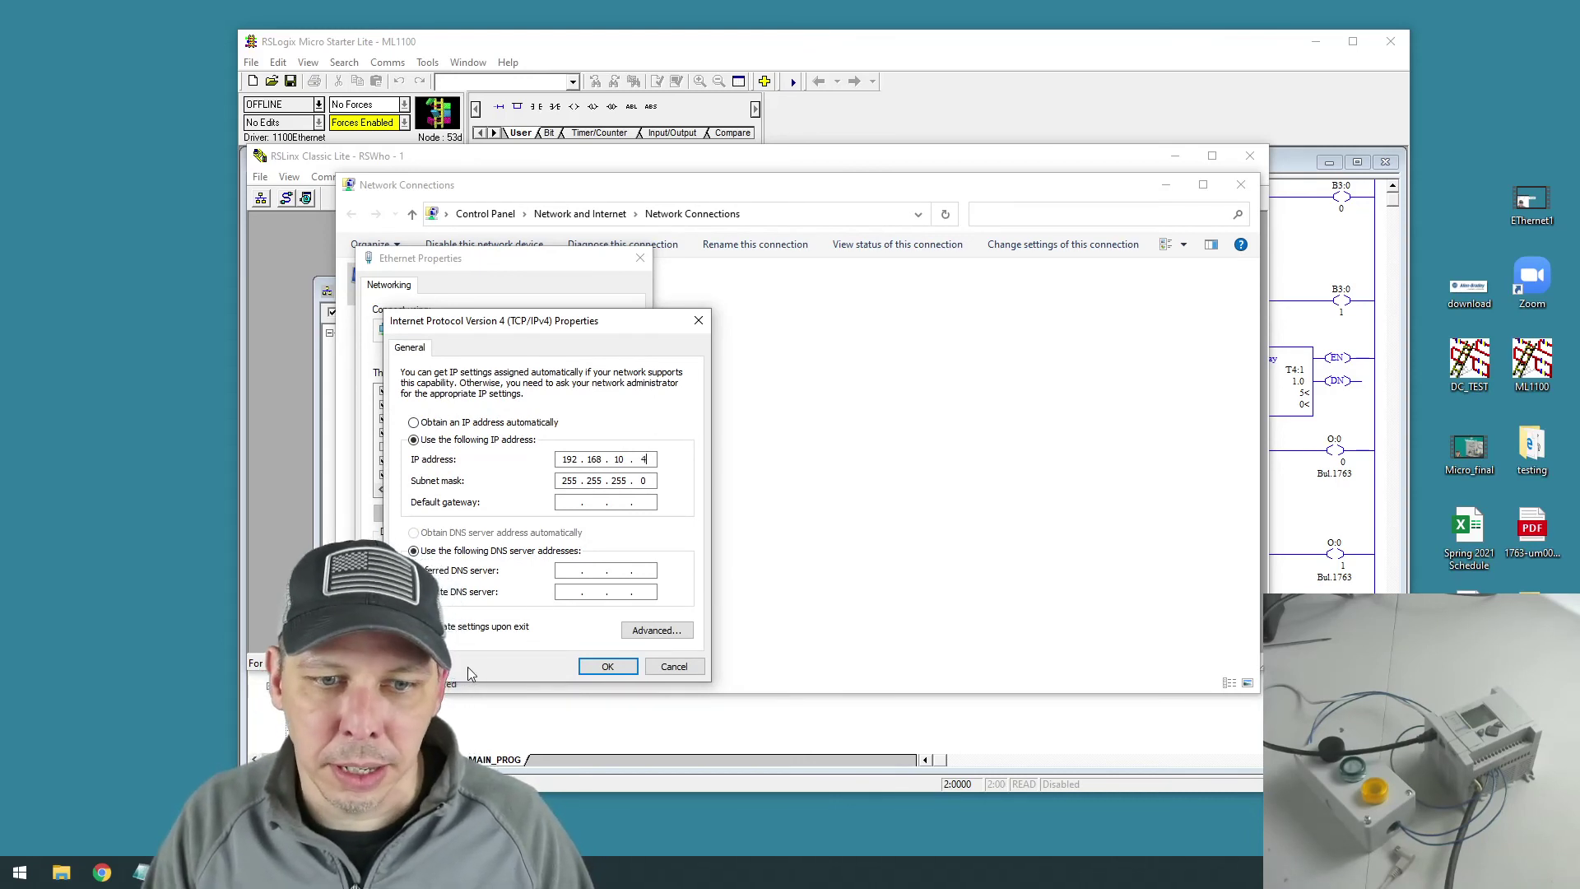
left_click(606, 667)
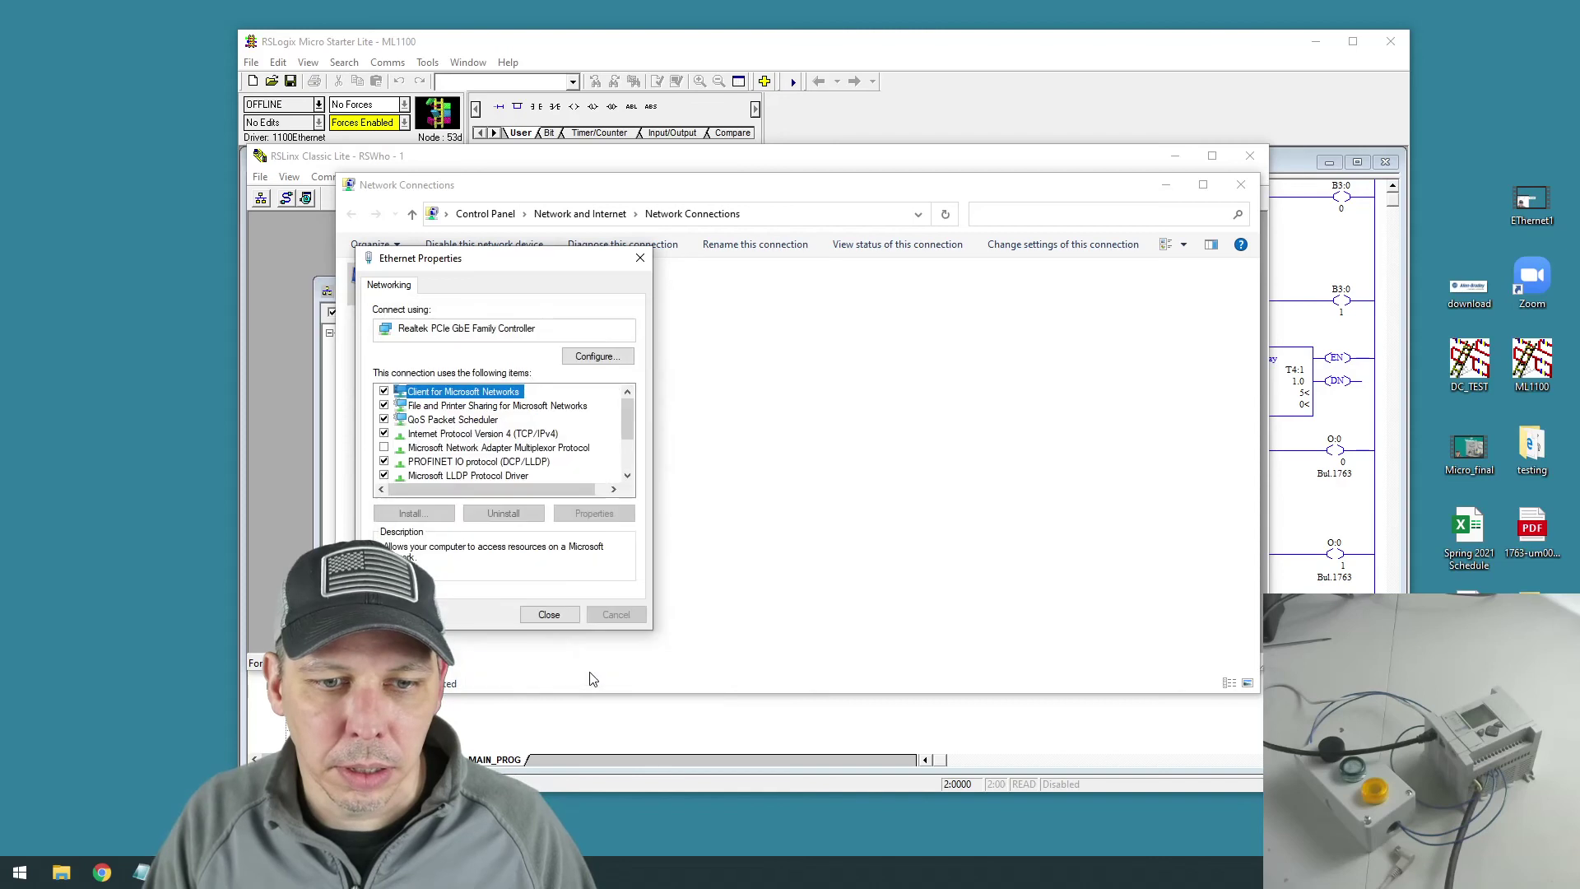
left_click(547, 617)
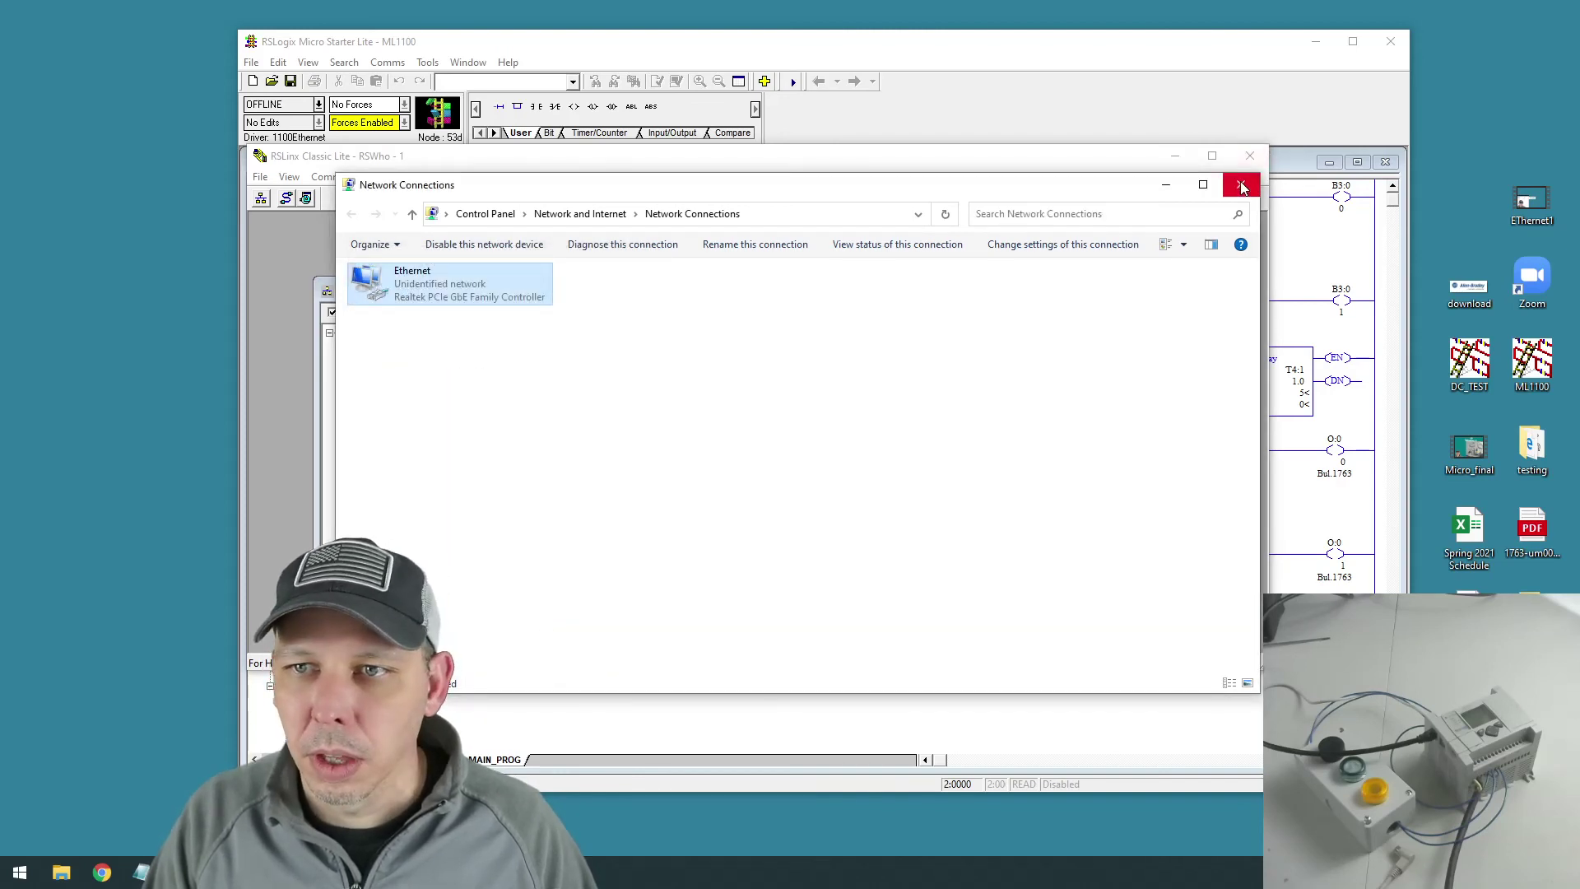
left_click(1241, 185)
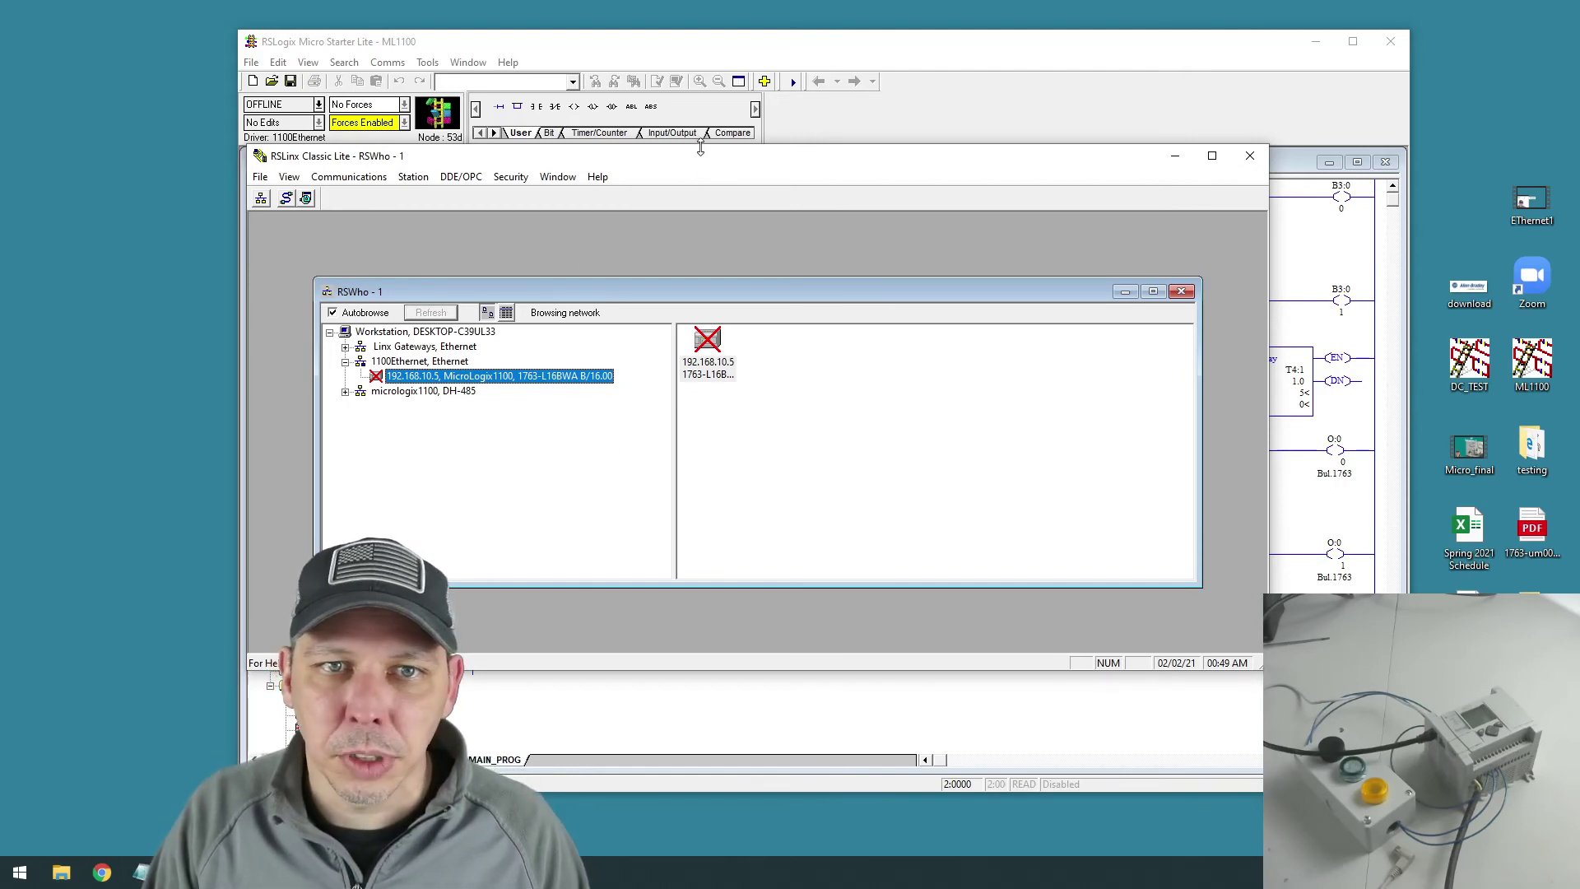
- Close RSWho, then stop and restart the 1100Ethernet driver in the RSLinx driver configuration
left_click_drag(704, 161, 783, 209)
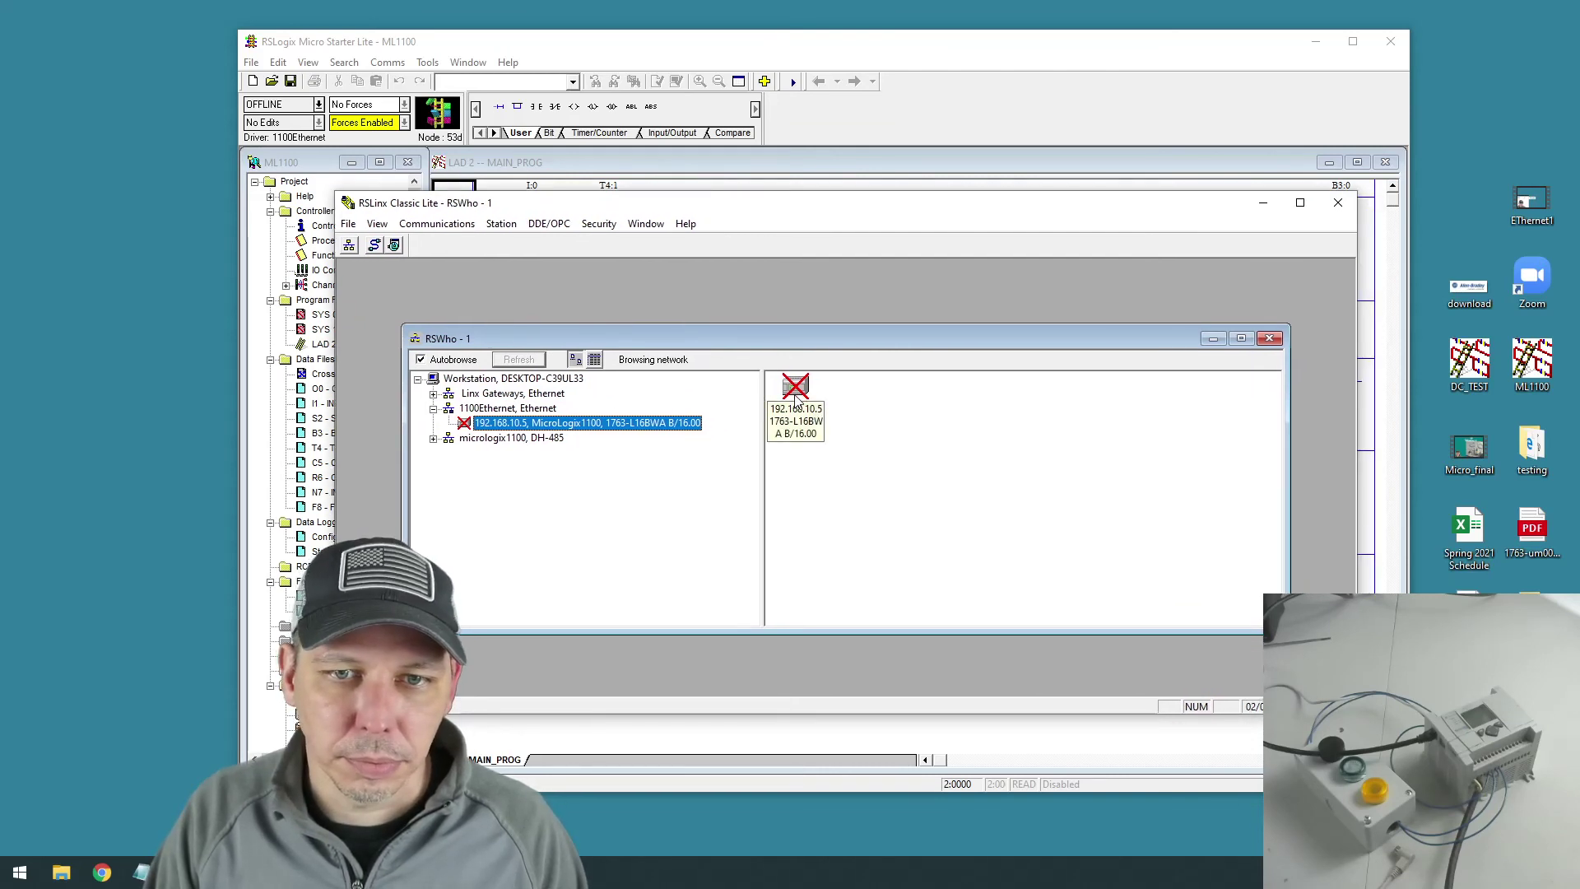
left_click(1269, 338)
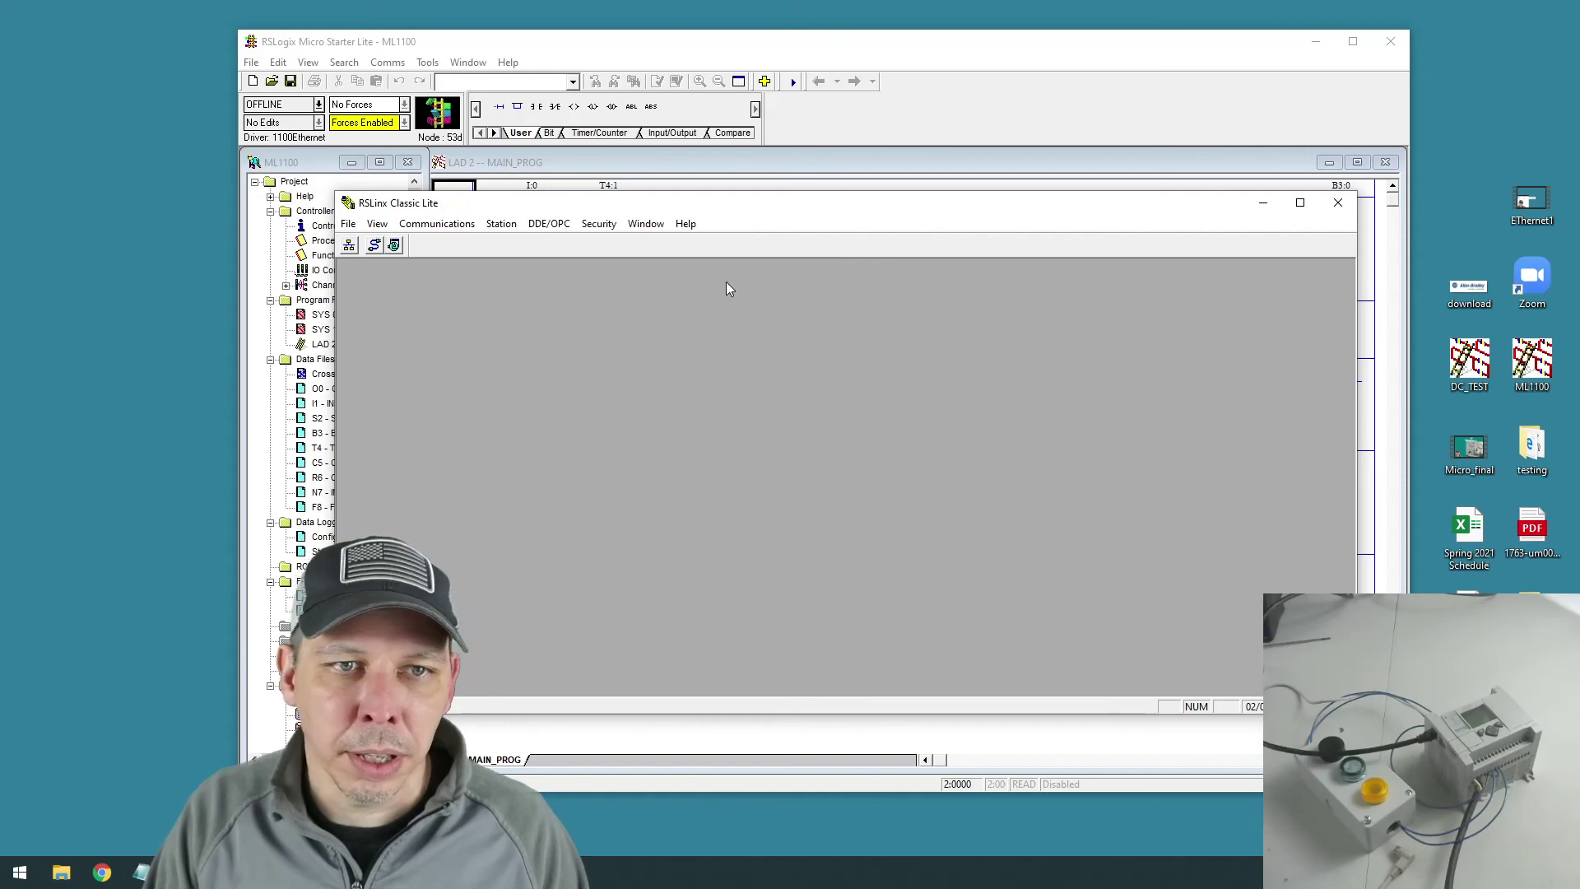
left_click(470, 225)
left_click(466, 261)
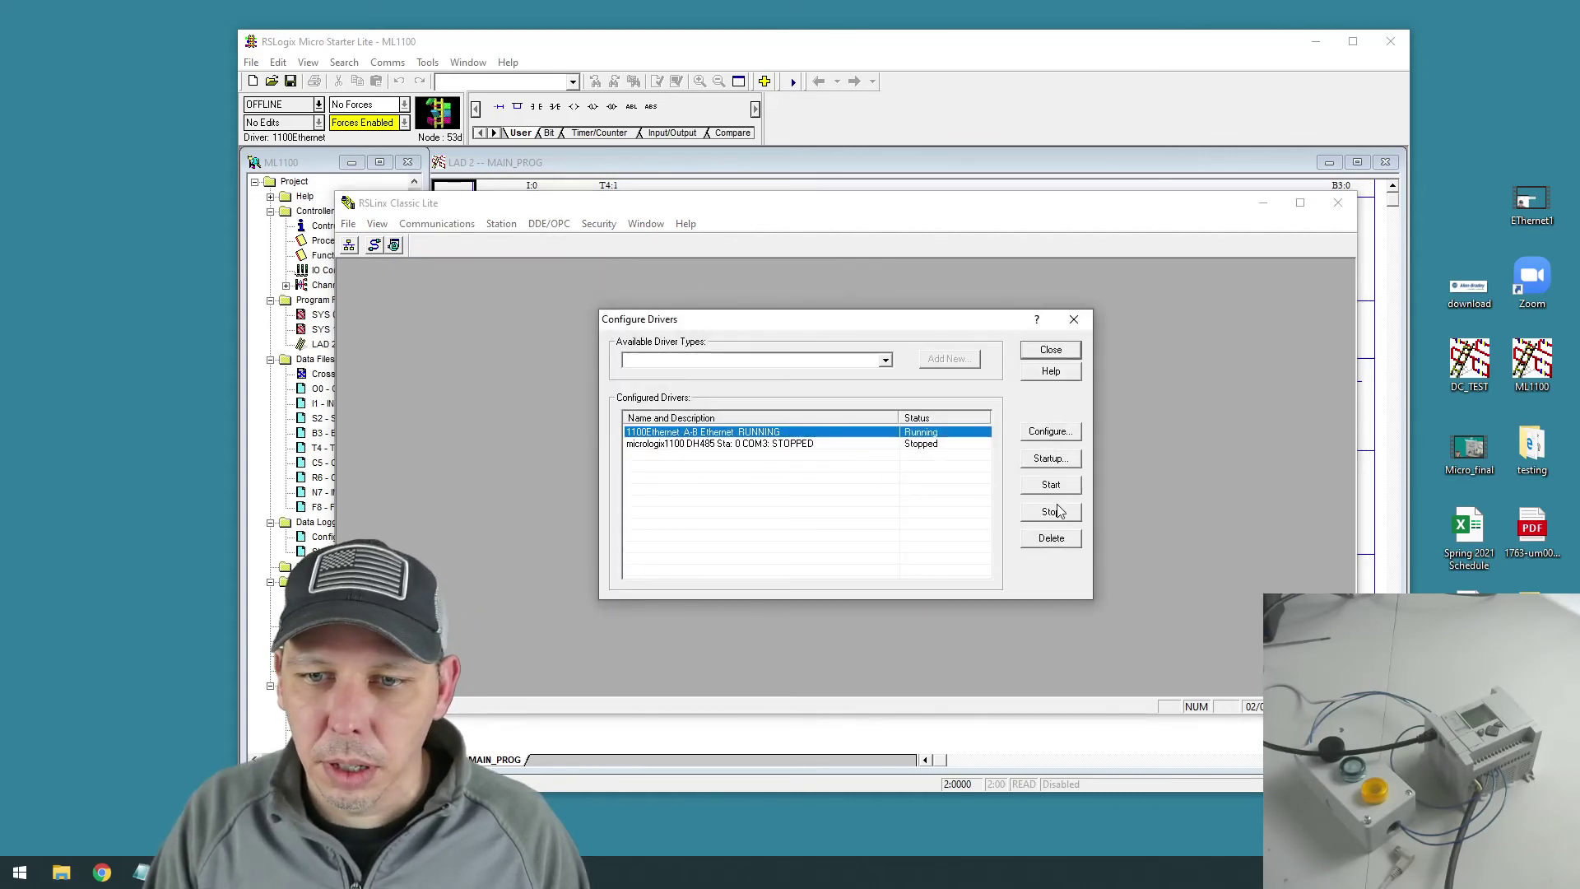
left_click(1053, 514)
left_click(788, 434)
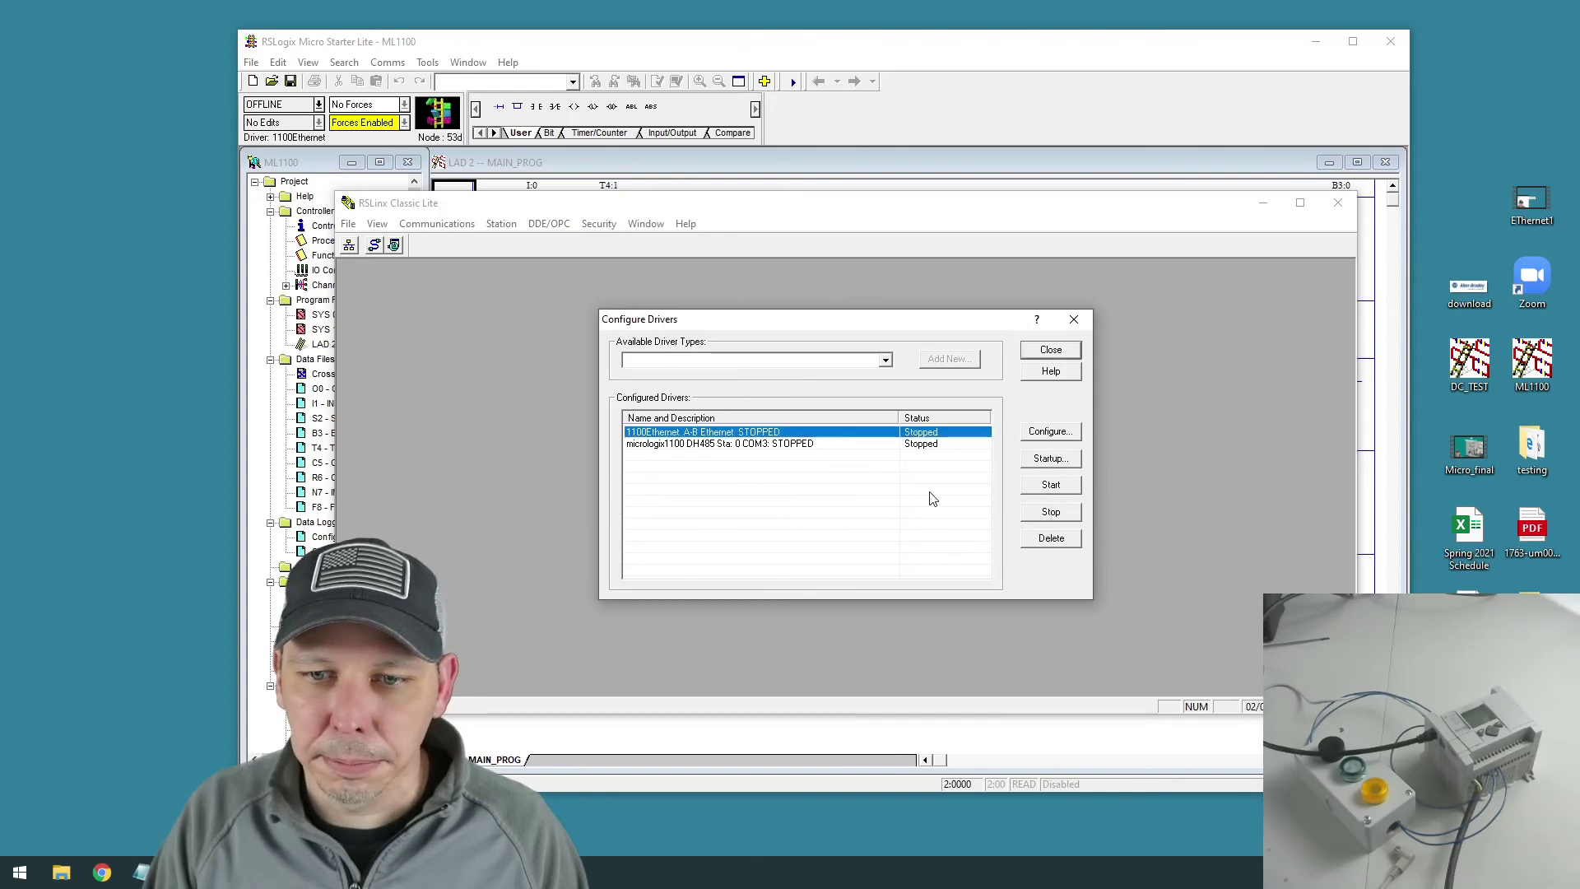
left_click(1052, 485)
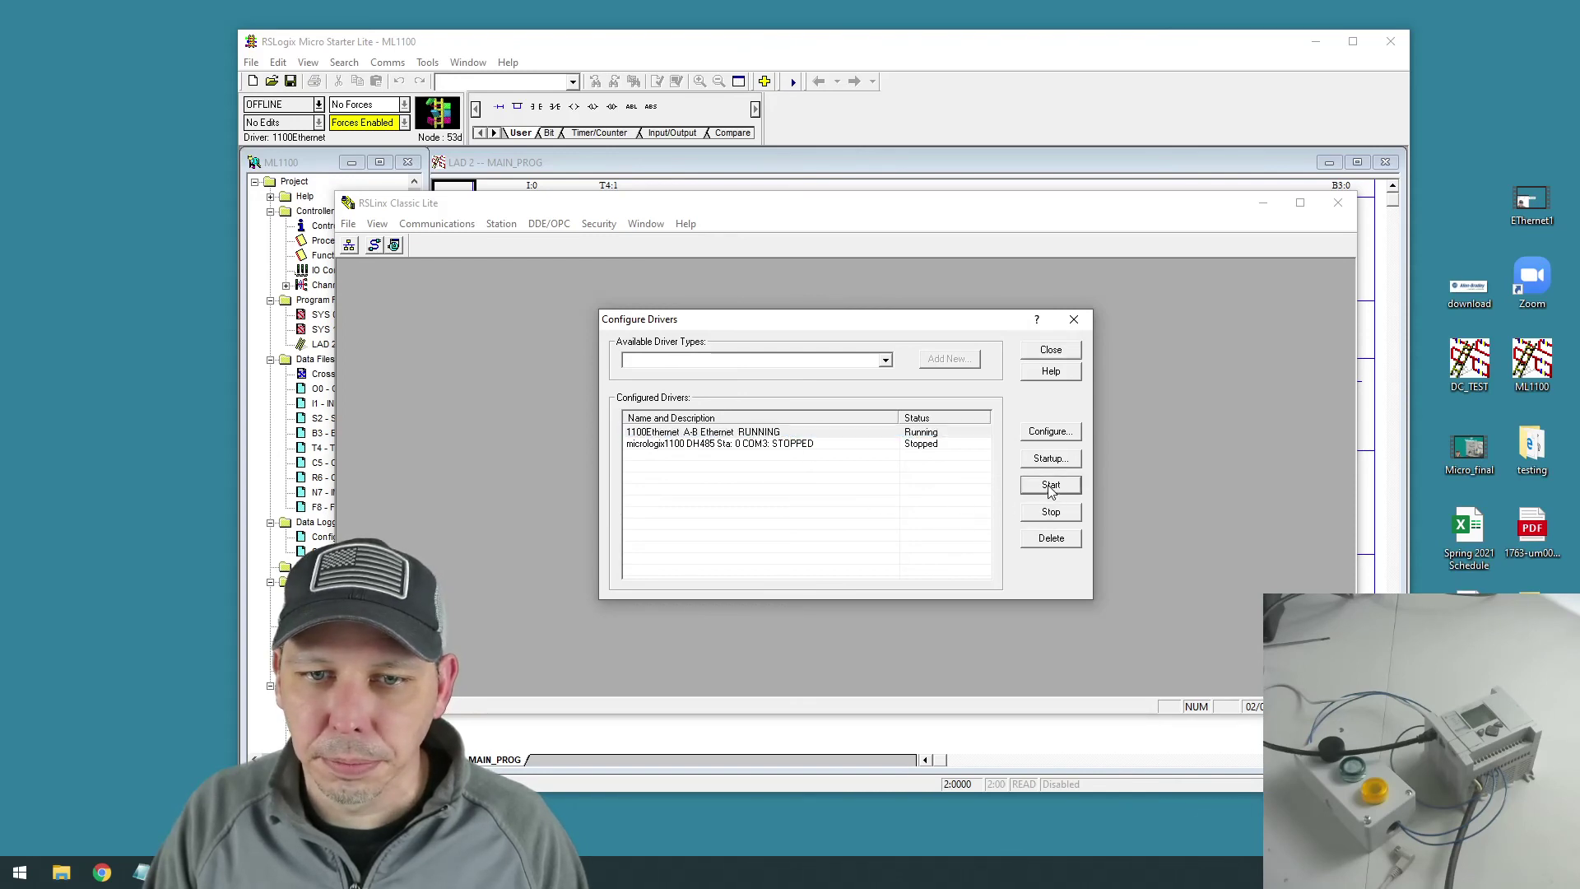
left_click(1077, 322)
- Browse to the MicroLogix 1100 at 192.168.10.5 under 1100Ethernet in RSWho and review its driver diagnostics
left_click(348, 247)
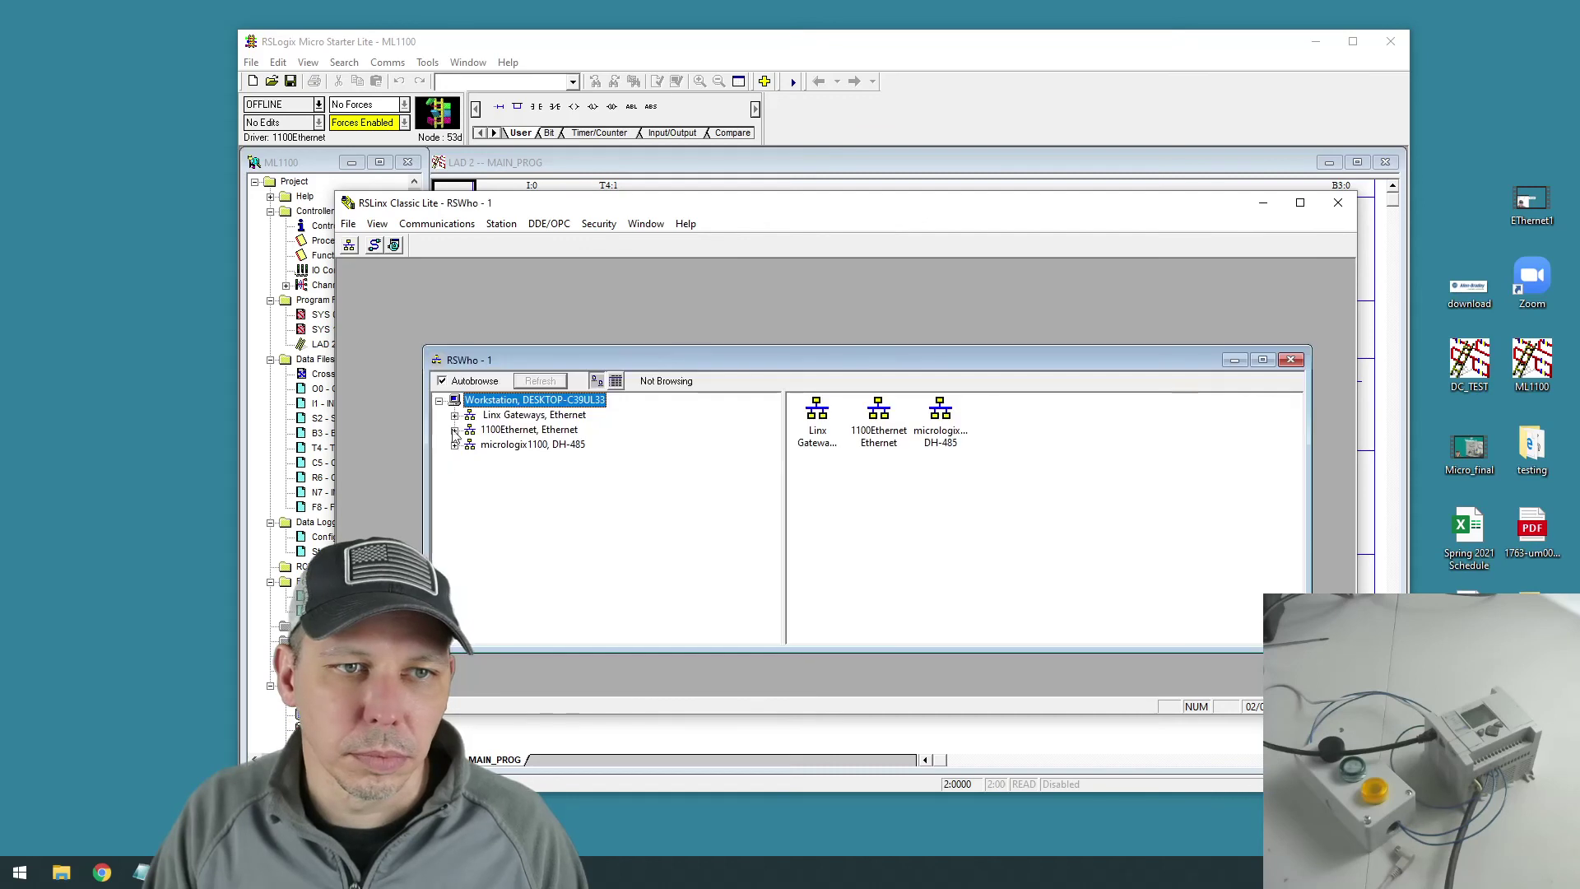
left_click(455, 429)
left_click(526, 445)
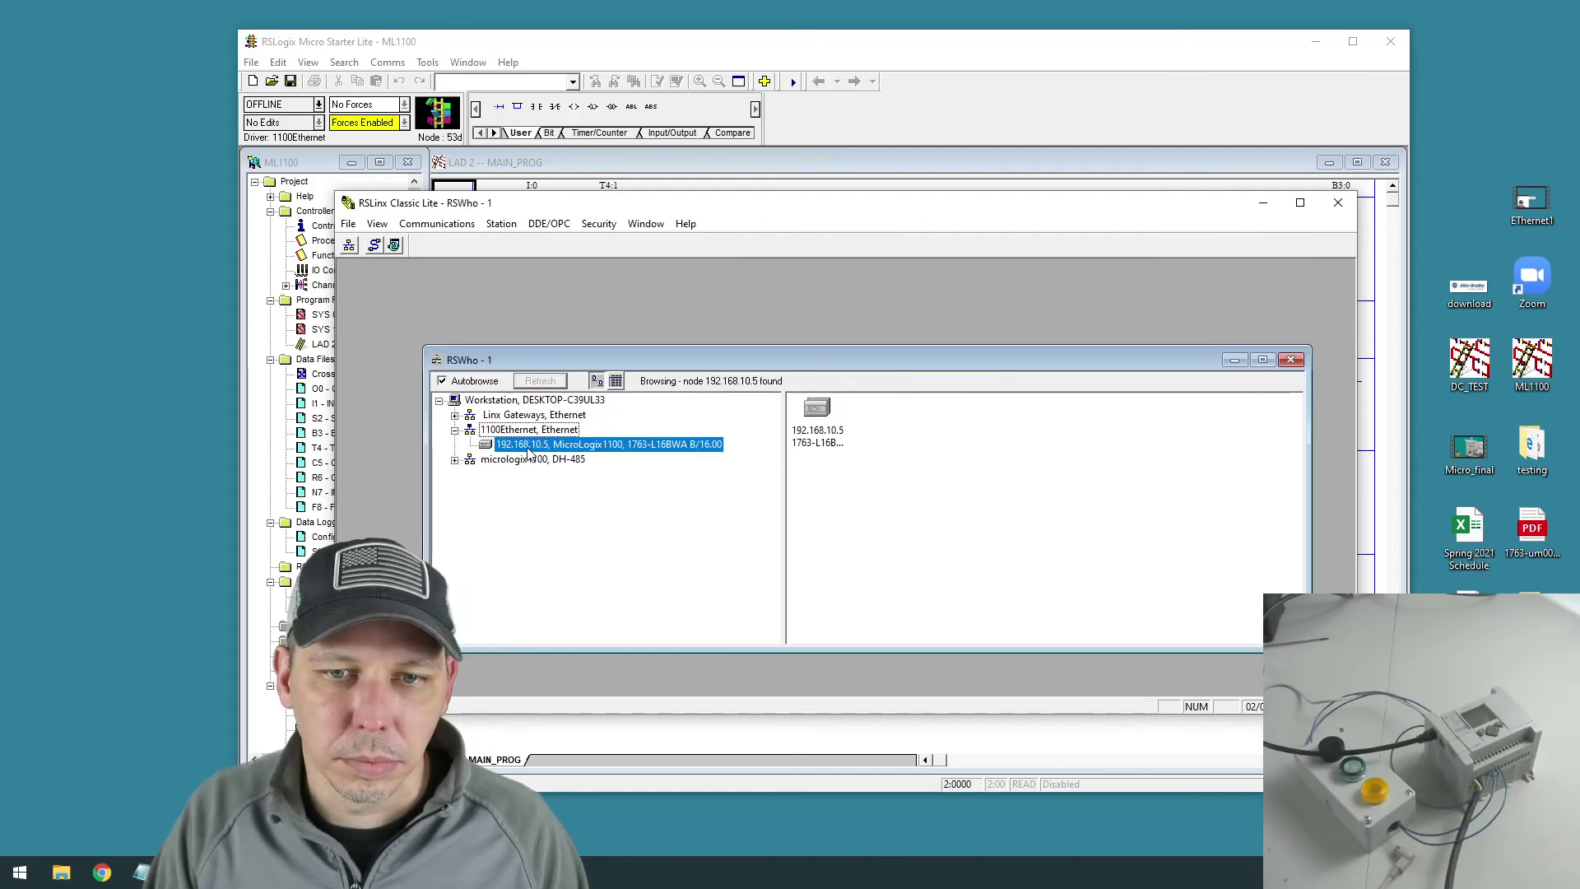
right_click(834, 429)
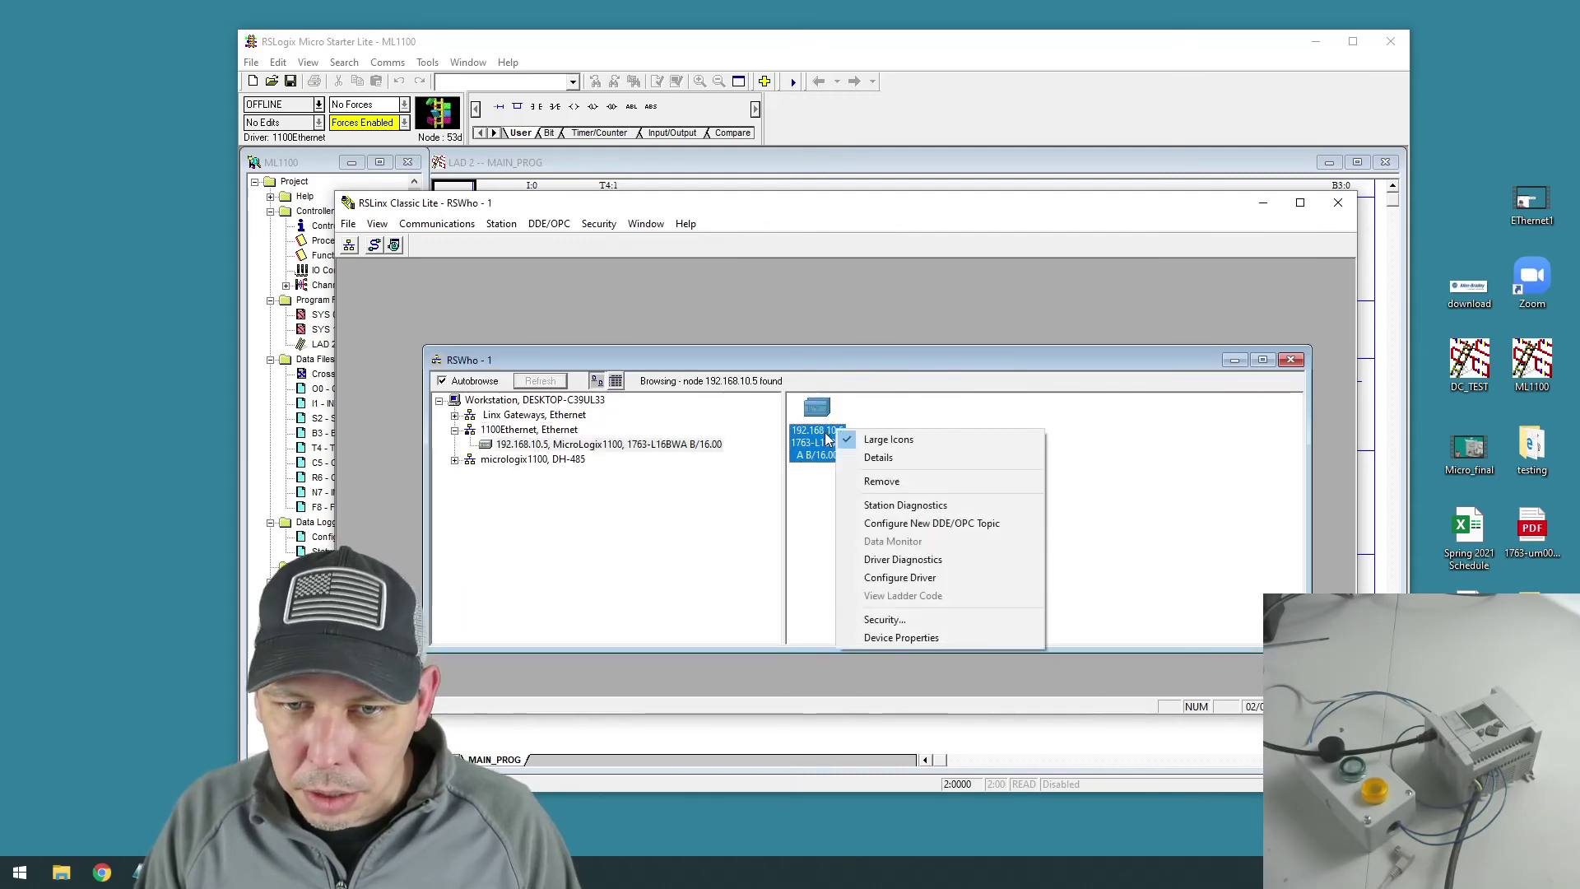
left_click(940, 560)
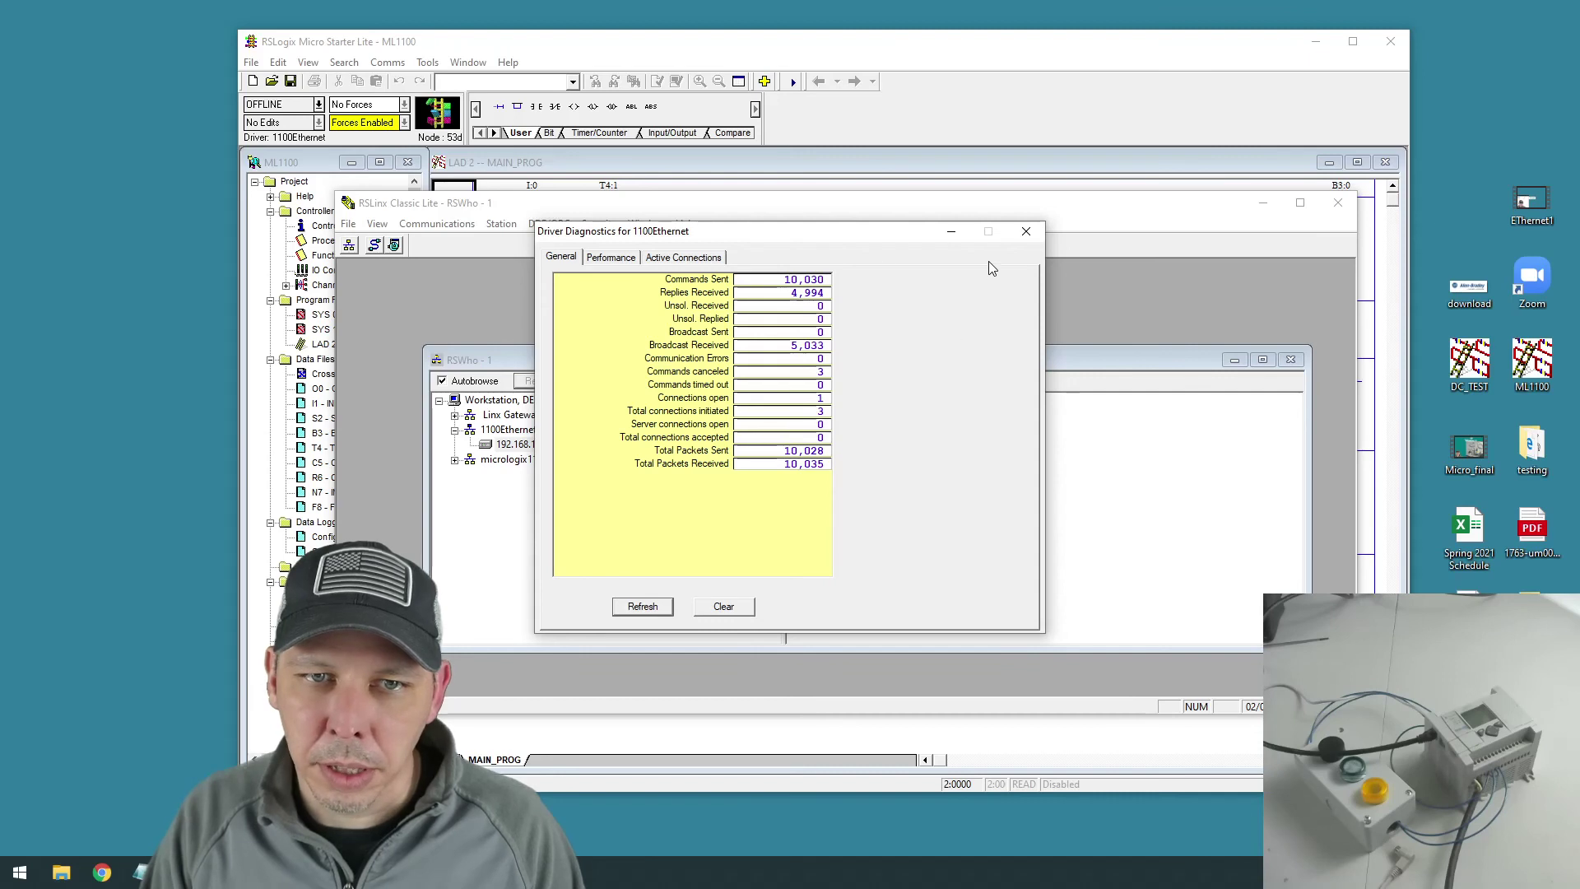
left_click(1025, 231)
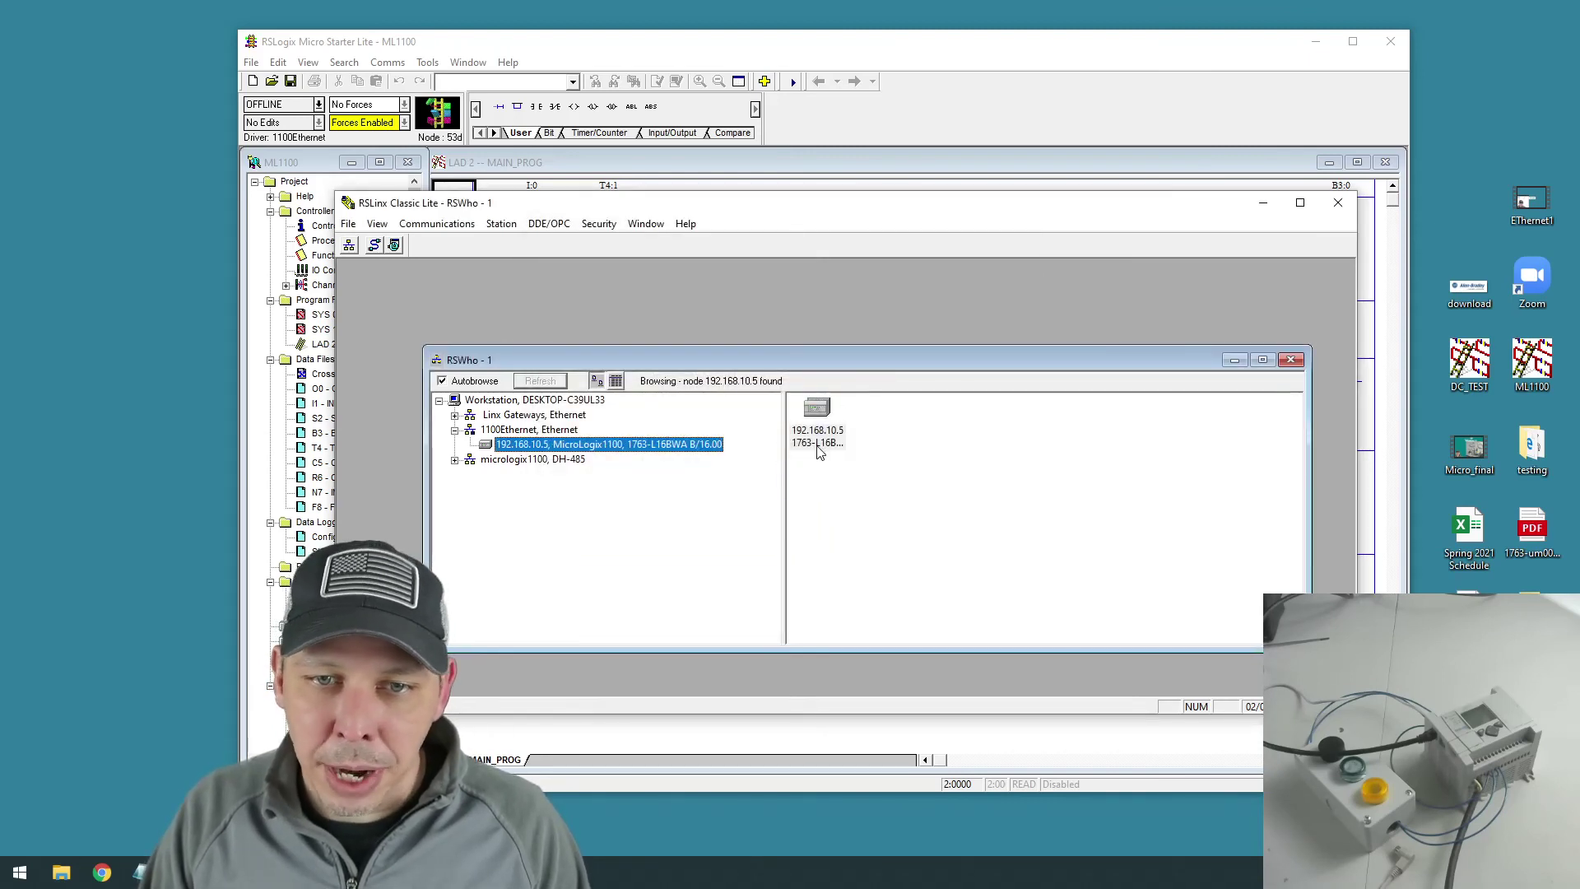
- Minimize RSLinx, retry the lost processor communication in RSLogix Micro, and check the S2 status data file
left_click(1264, 202)
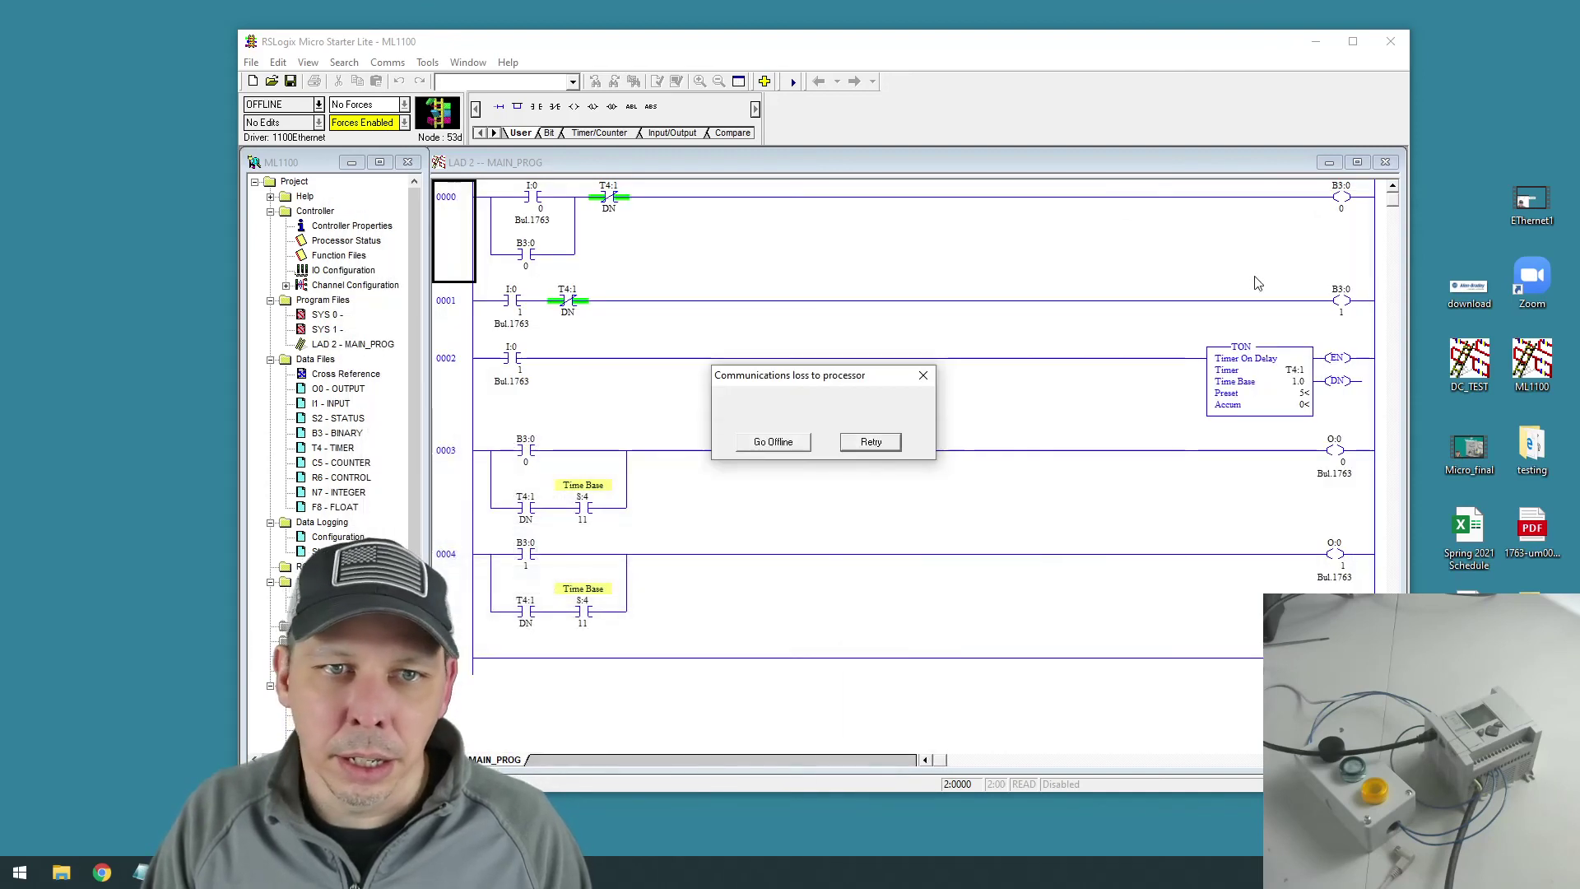
left_click(869, 442)
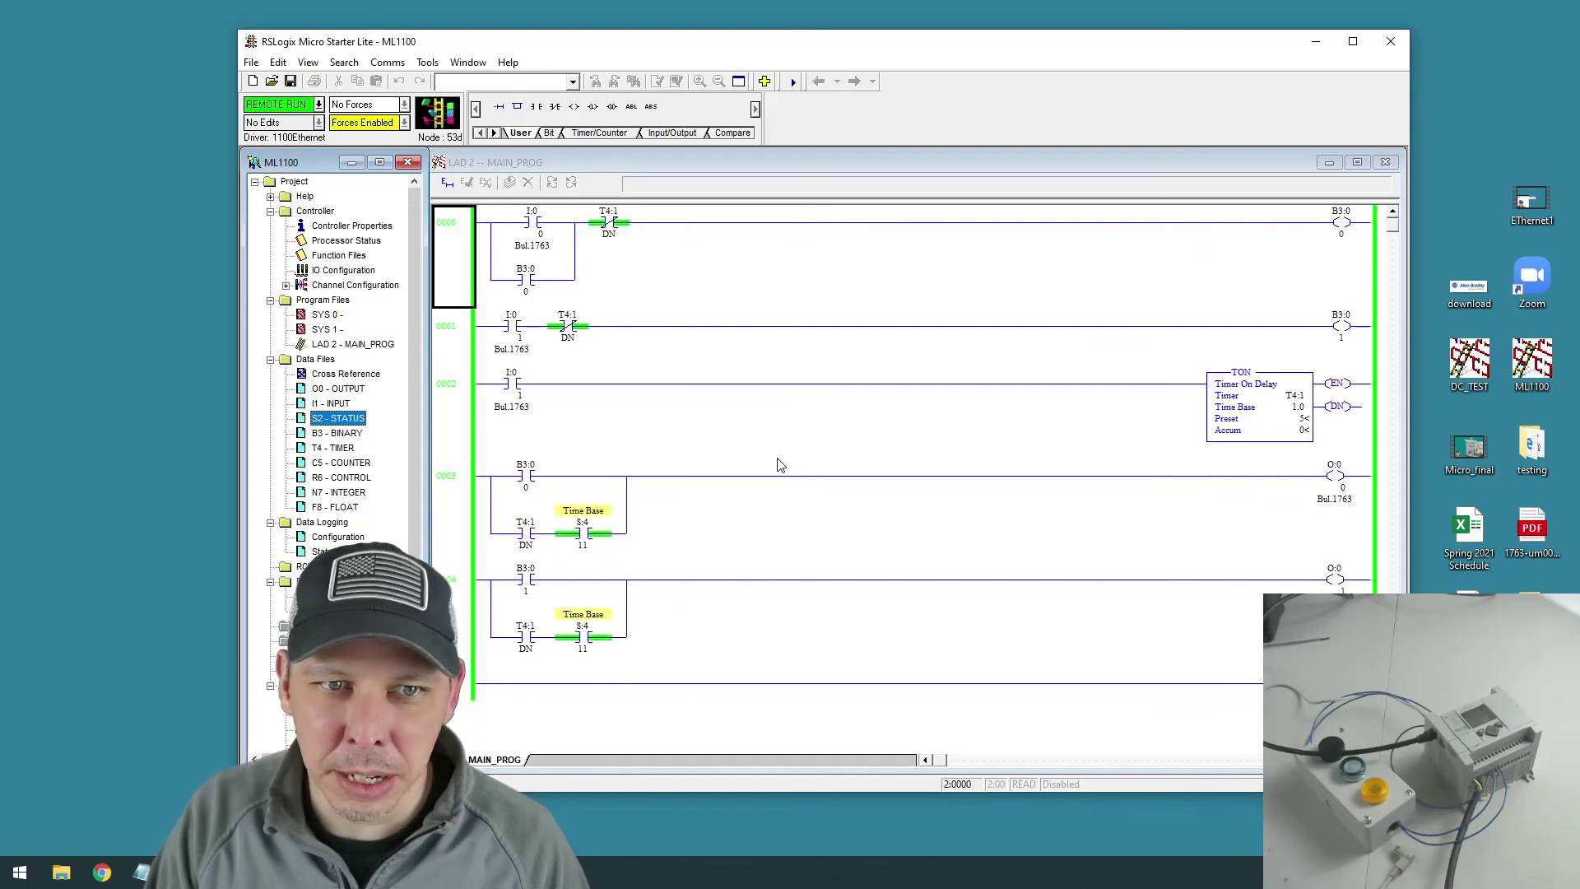
double_click(355, 420)
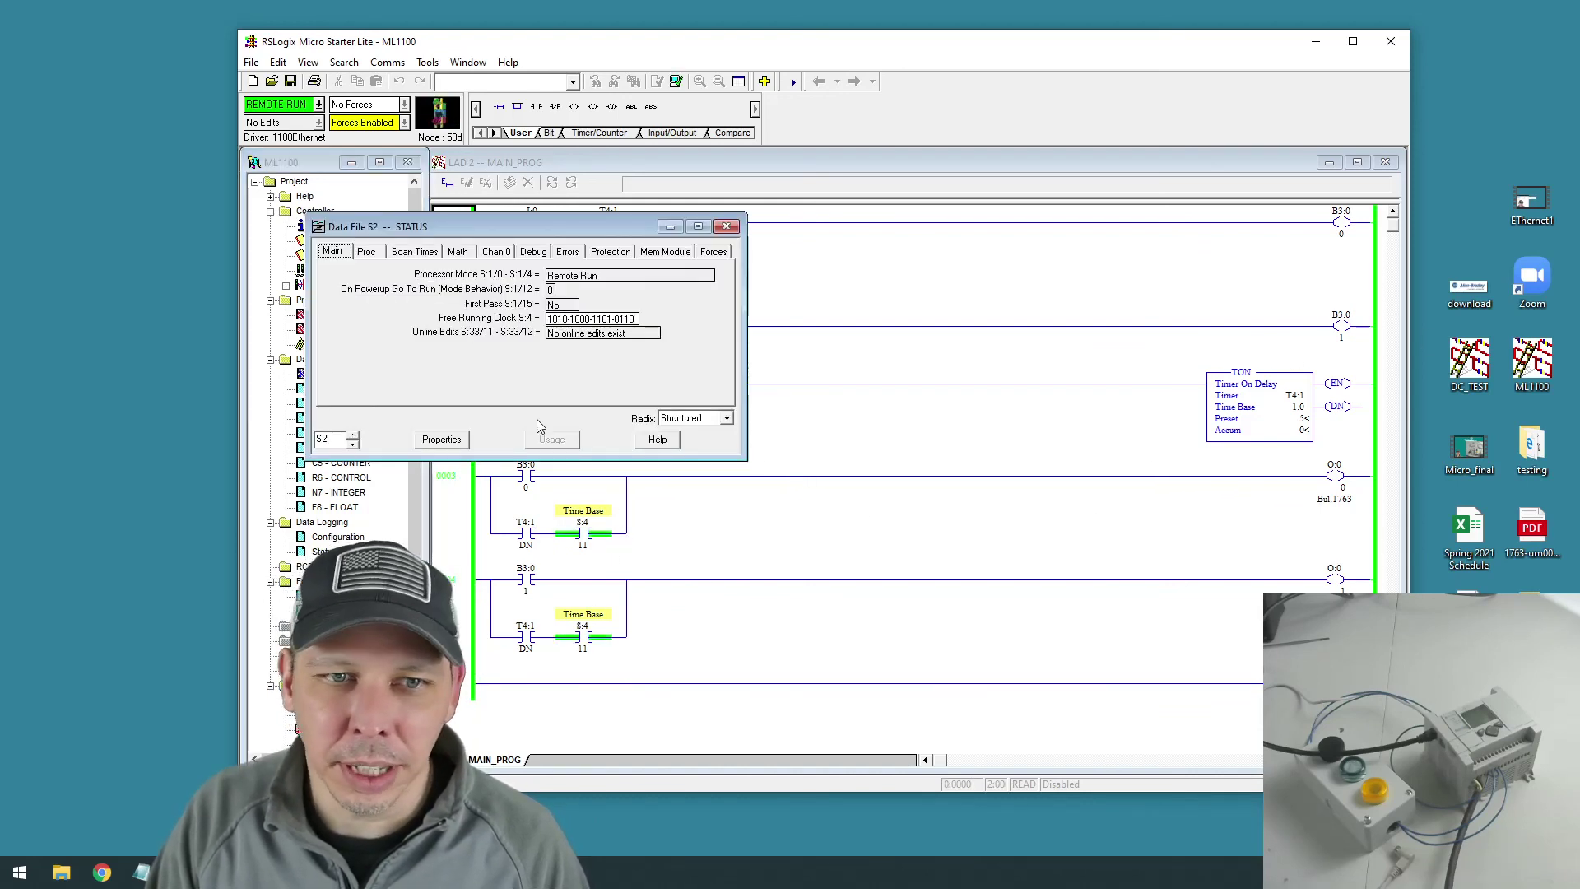
left_click(726, 226)
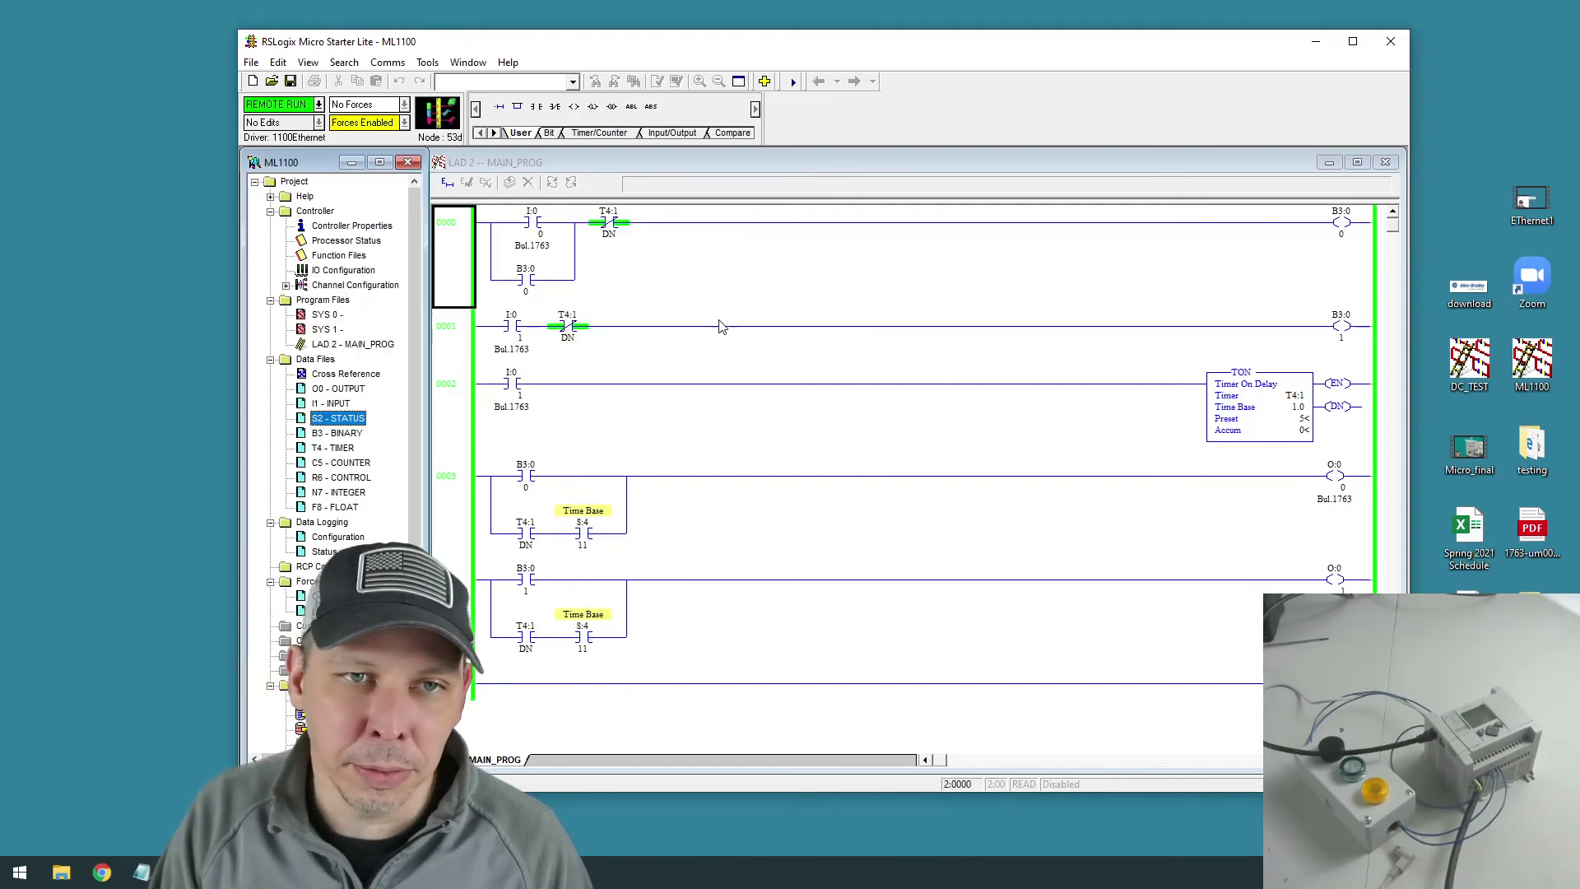
- Reposition the RSLogix Micro window and change the processor from Remote Run to Program mode
left_click_drag(1057, 47, 993, 74)
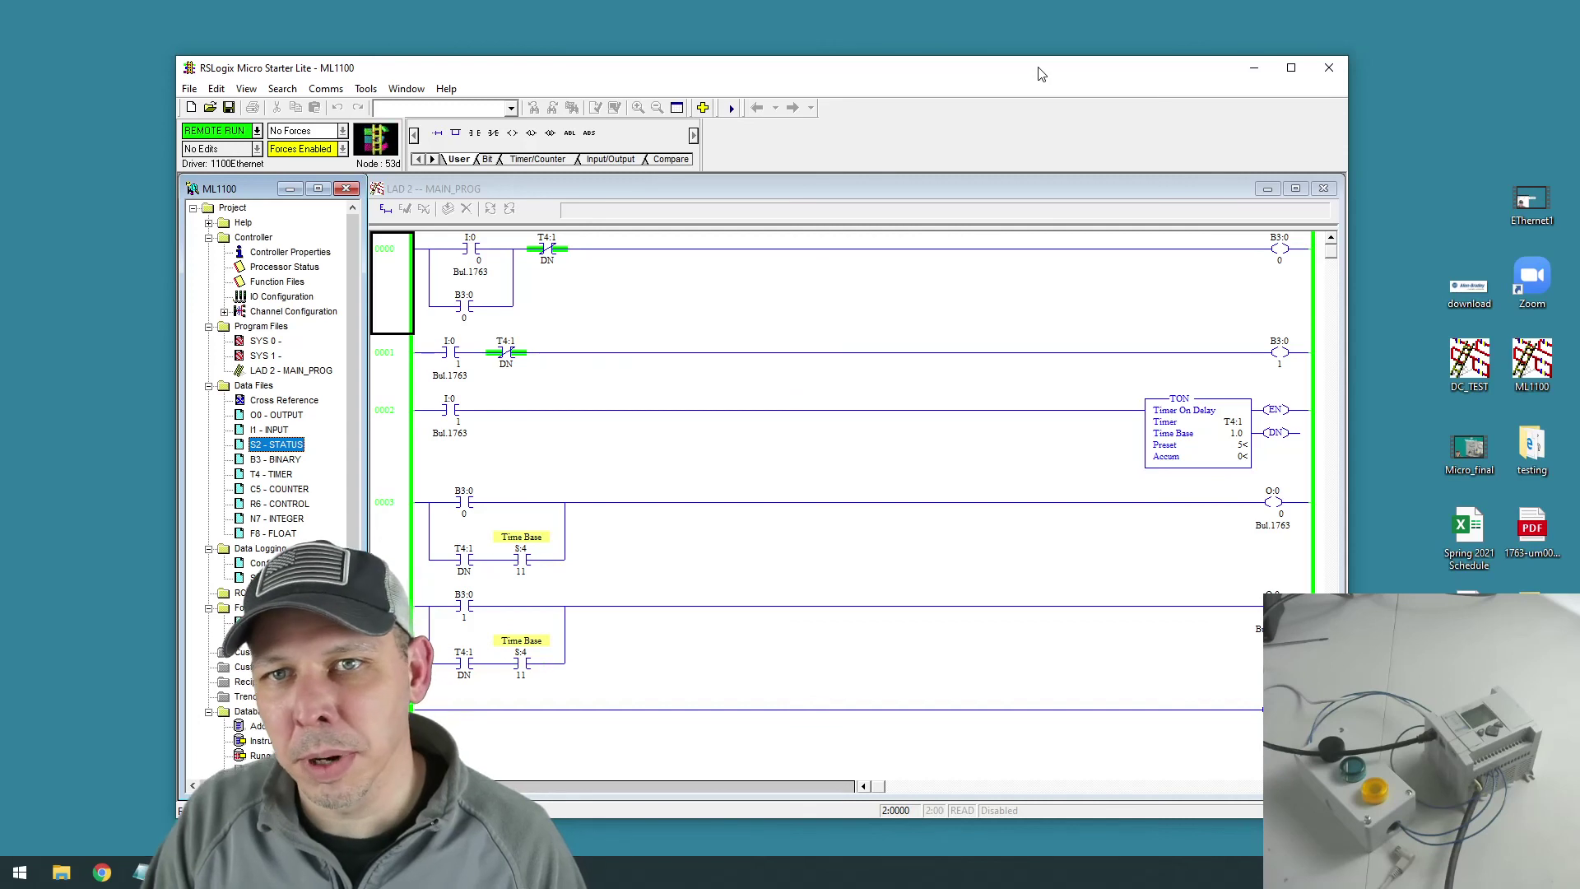
left_click_drag(1032, 71, 995, 58)
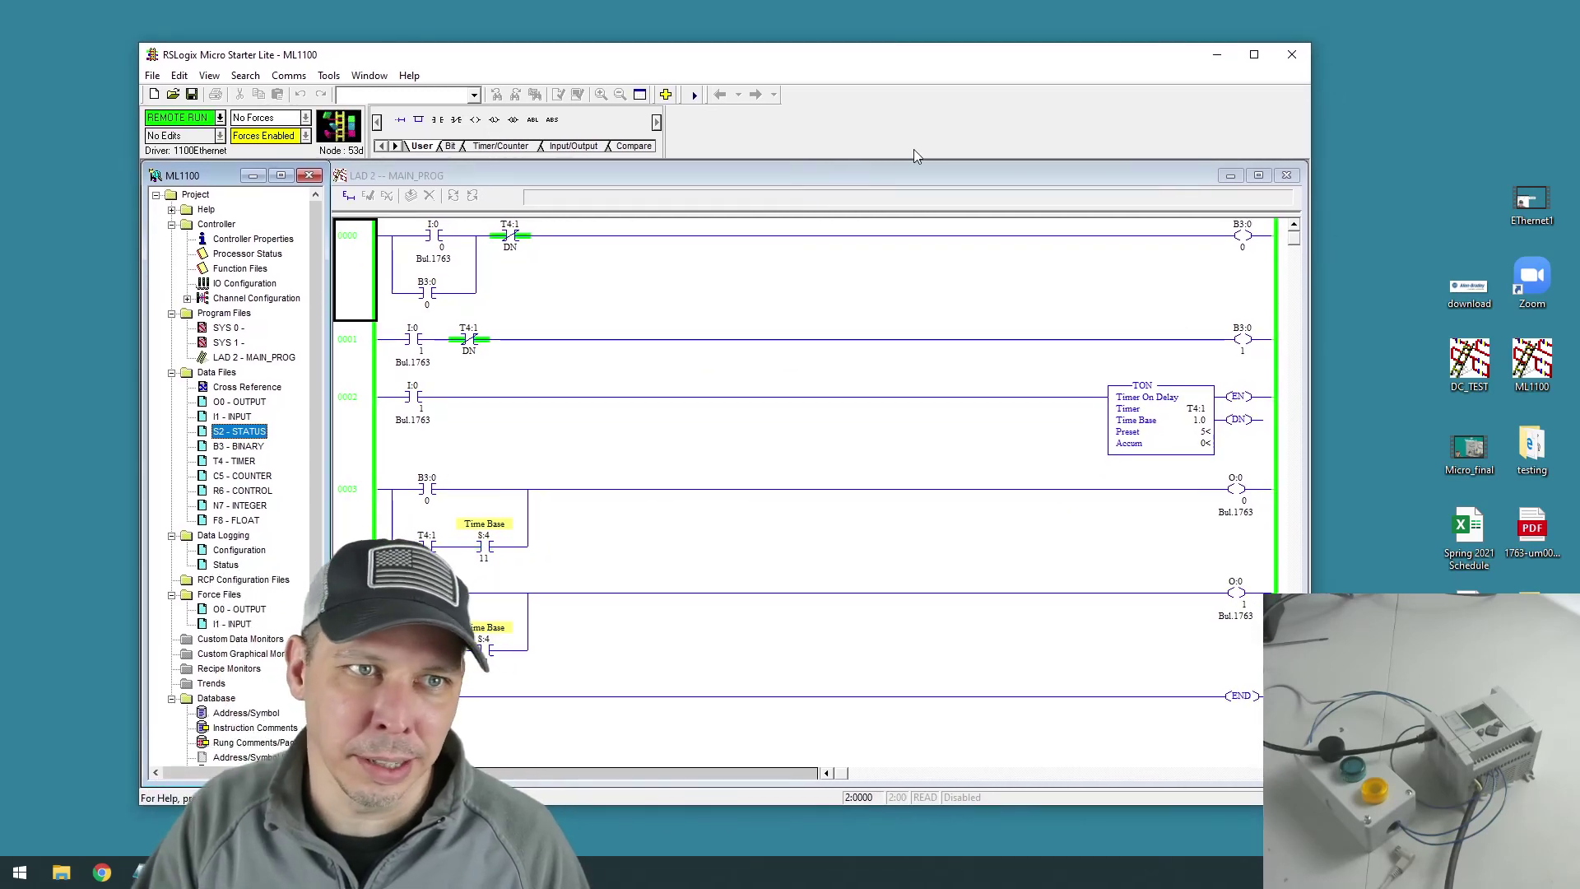
left_click(219, 117)
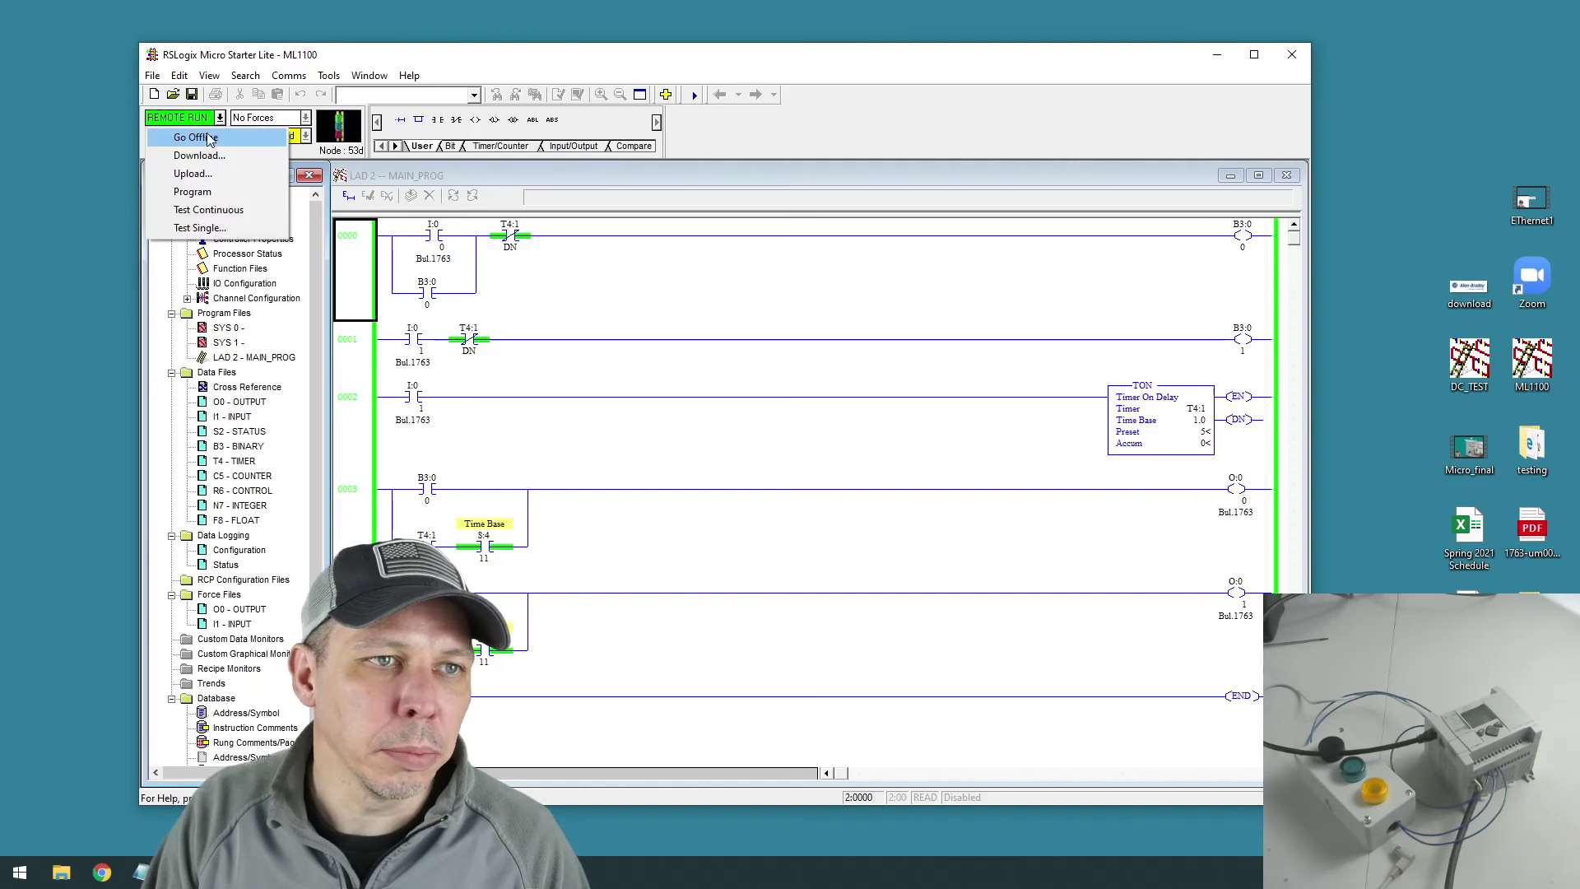
left_click(222, 203)
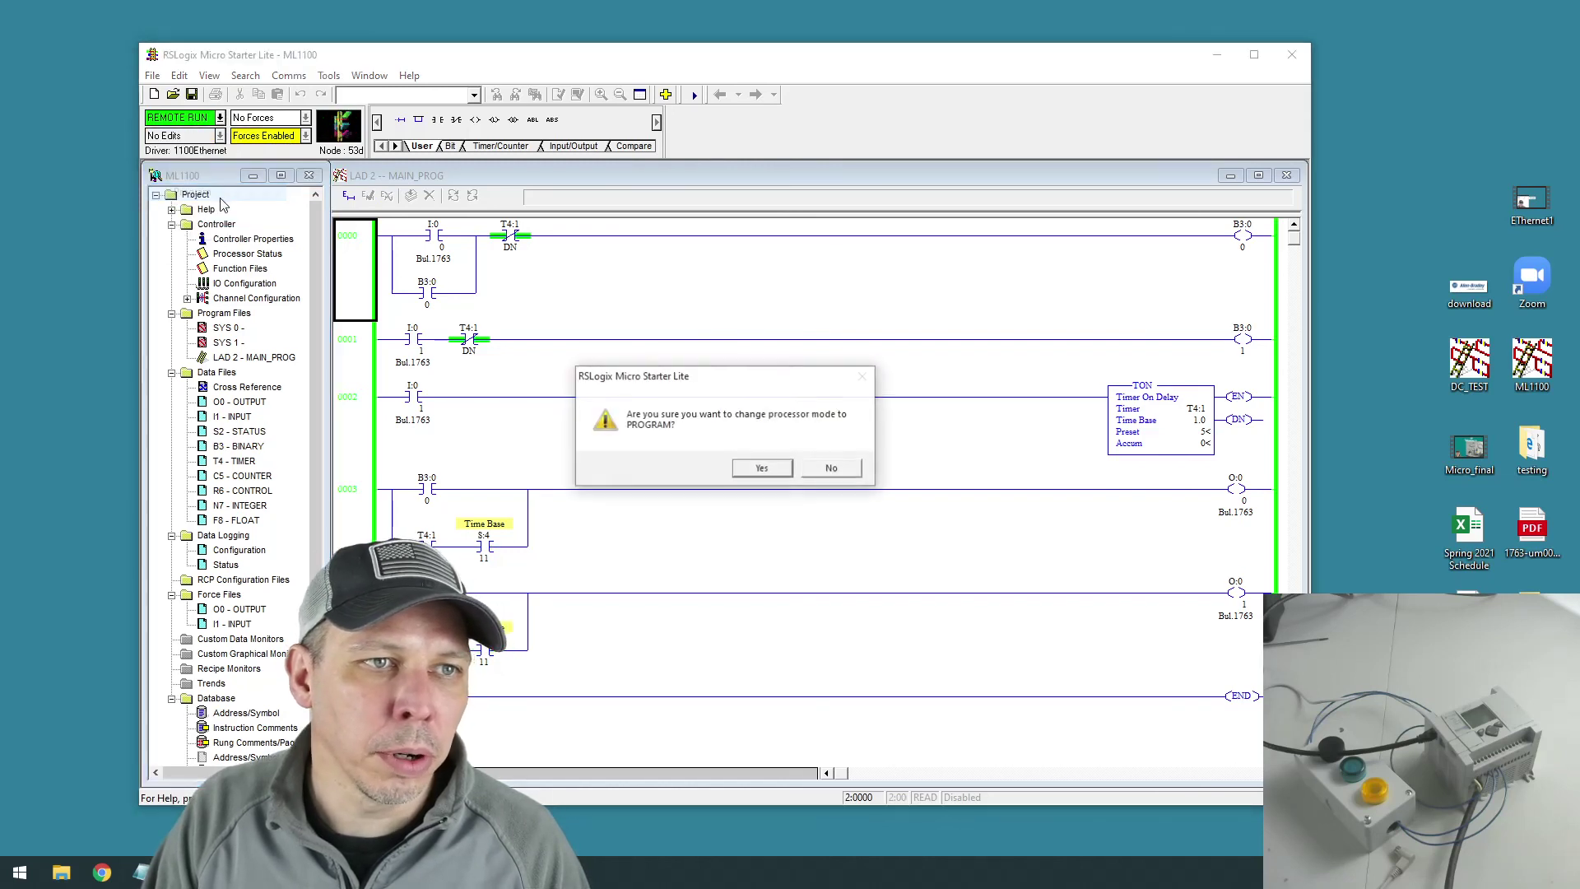
left_click(758, 467)
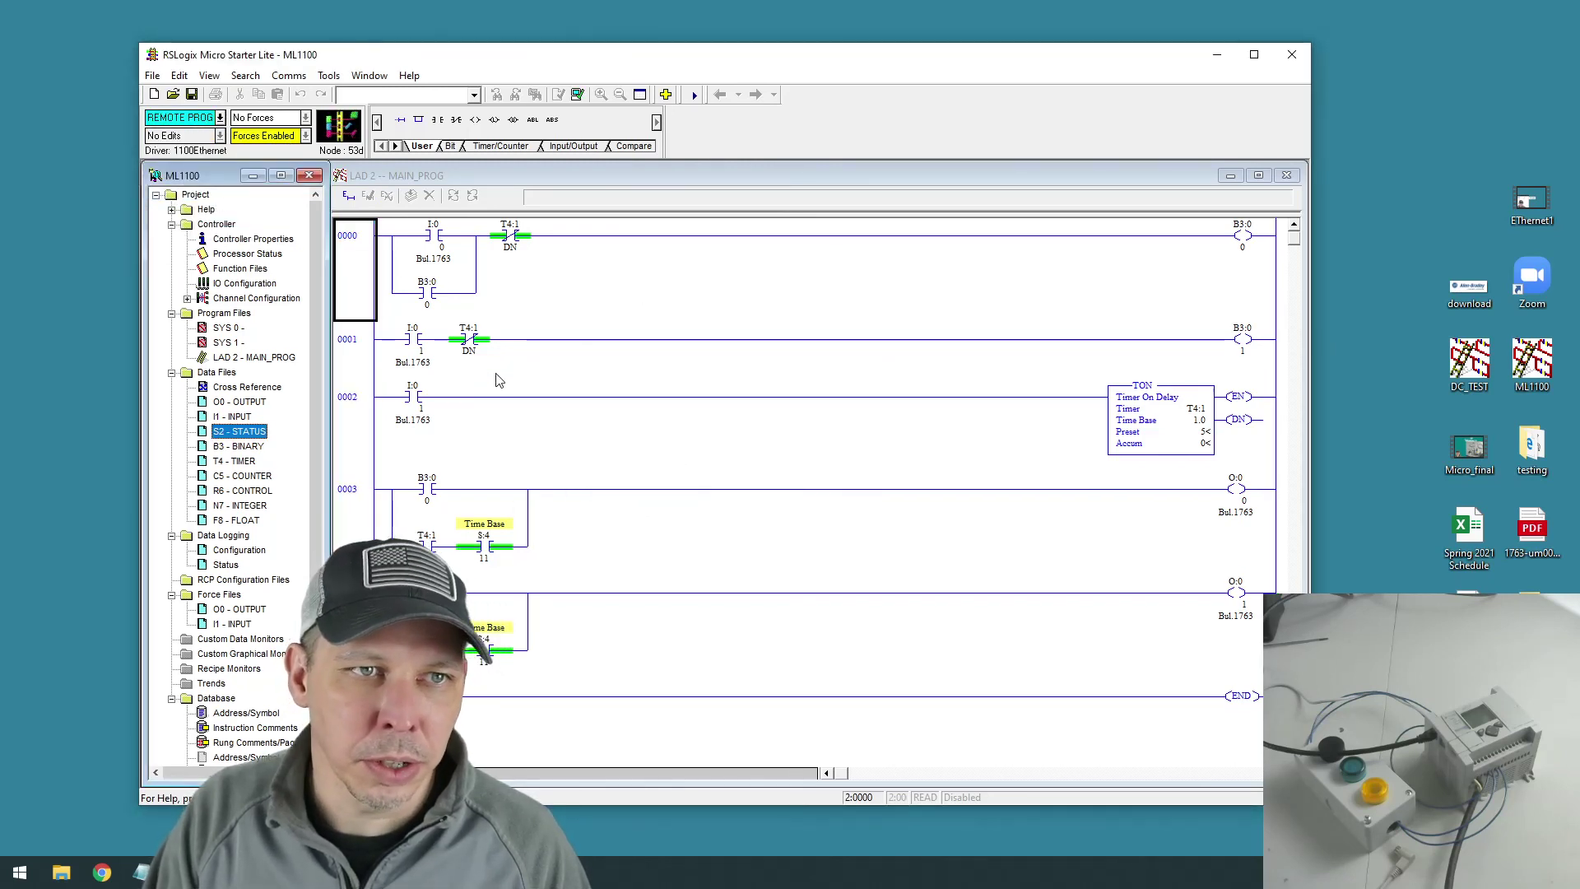
- Go offline without saving changes to ML1100, dismiss the offline file selection, and close RSLogix Micro
left_click(288, 75)
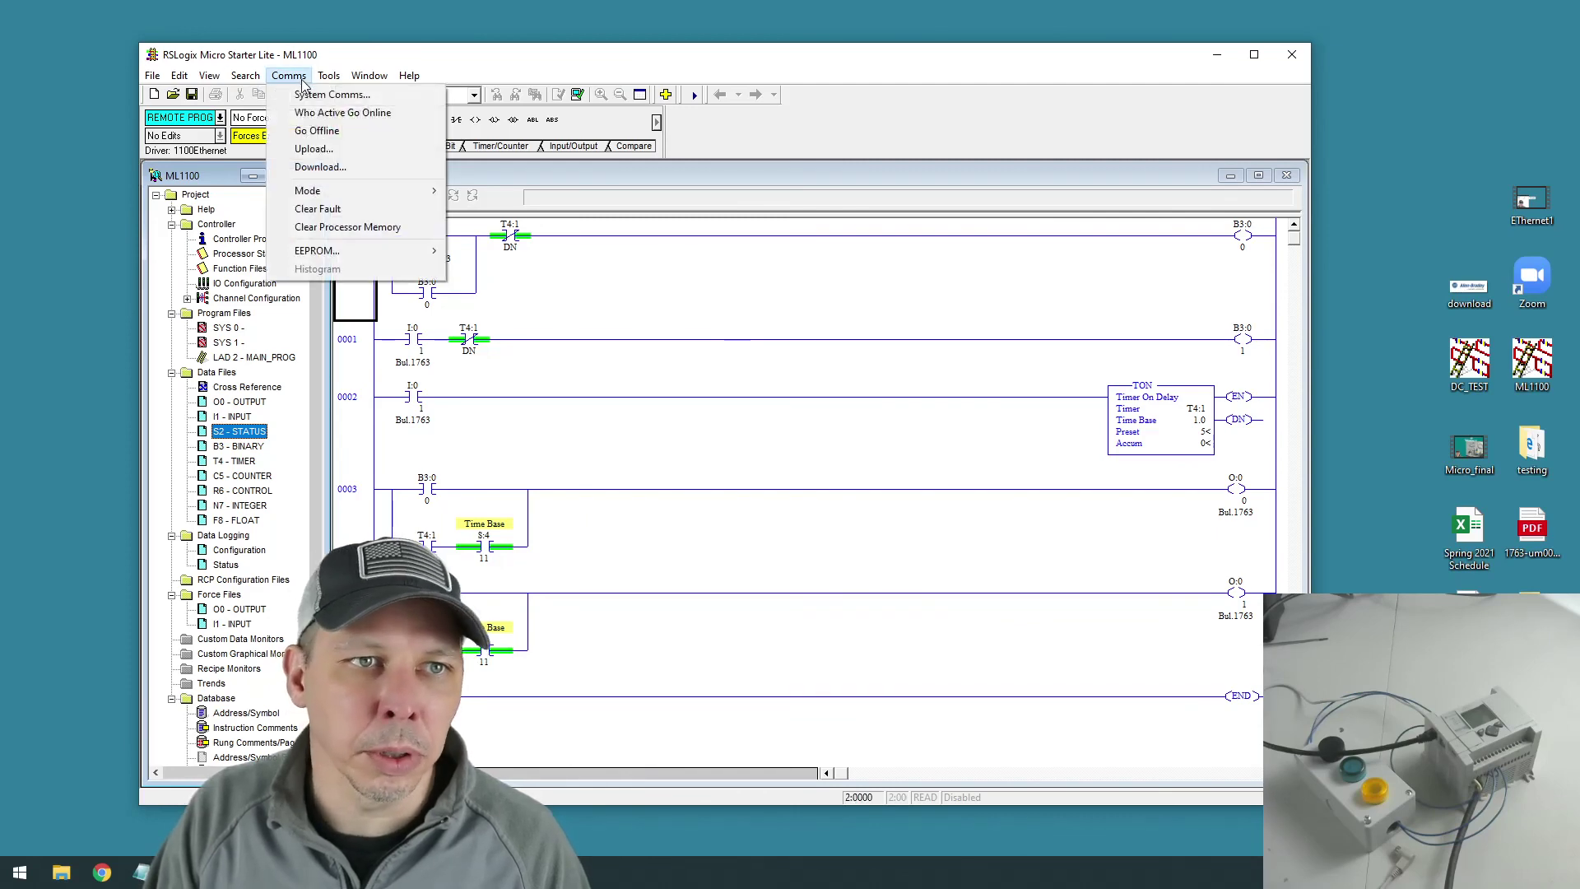
left_click(303, 132)
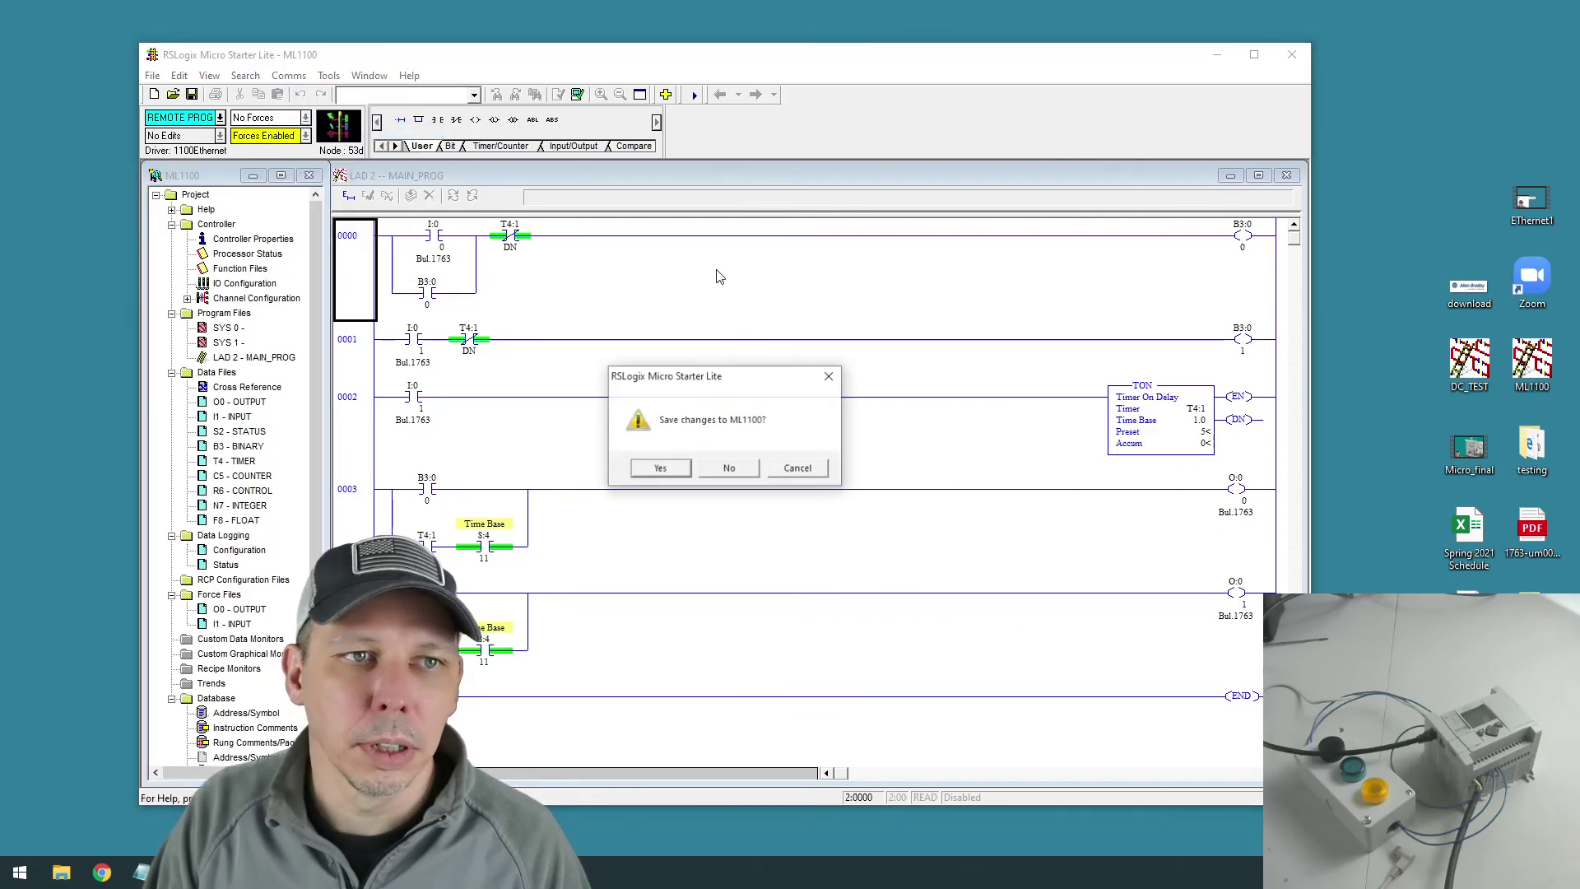
left_click(727, 469)
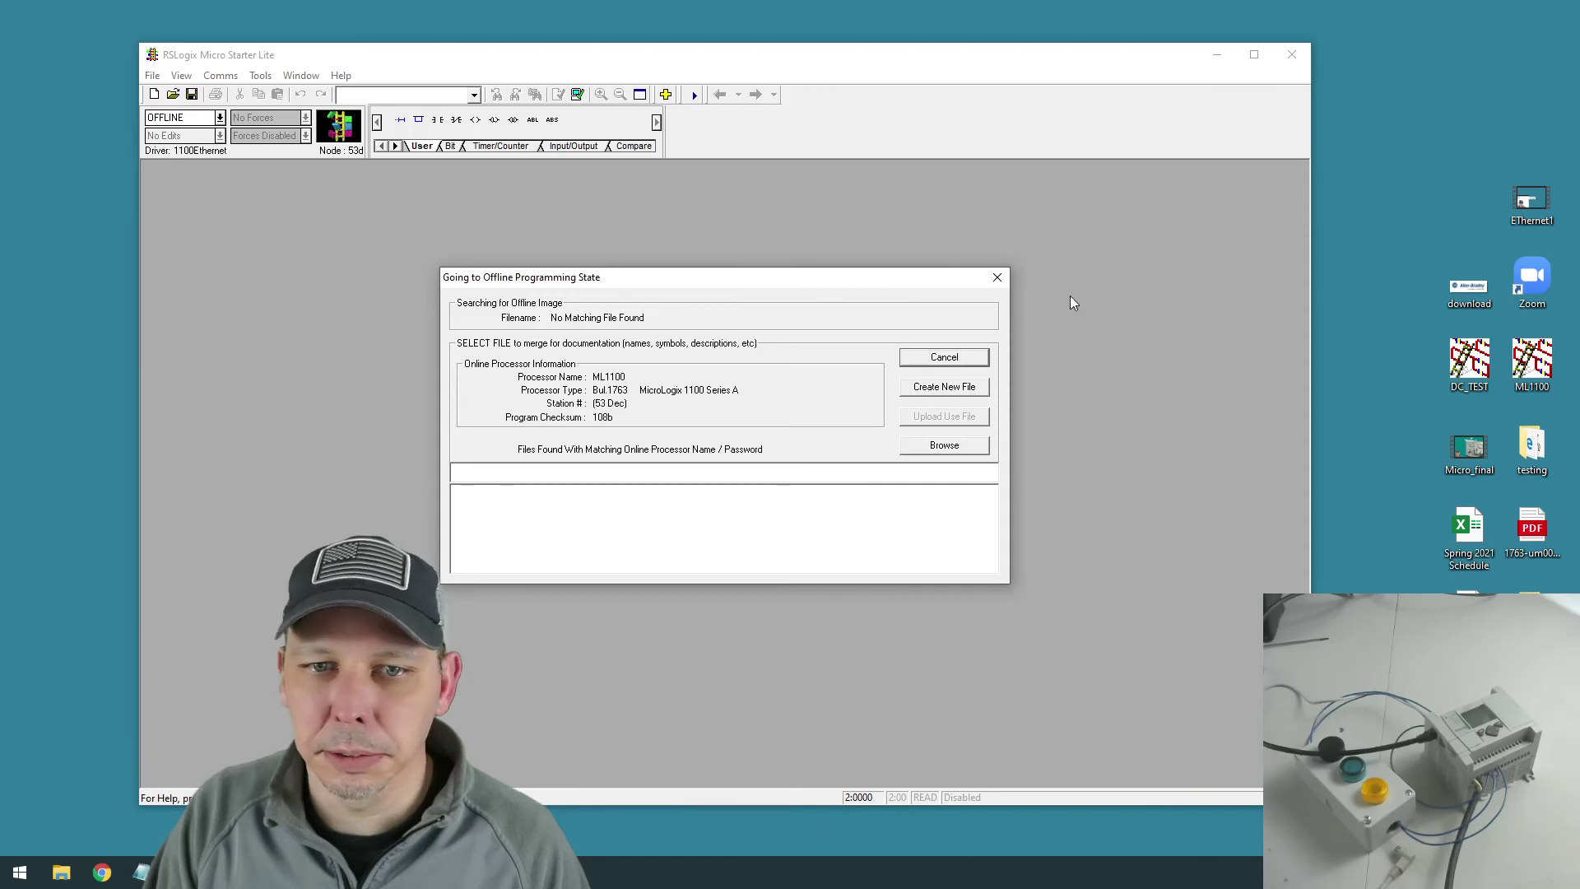
left_click(998, 277)
left_click(1286, 65)
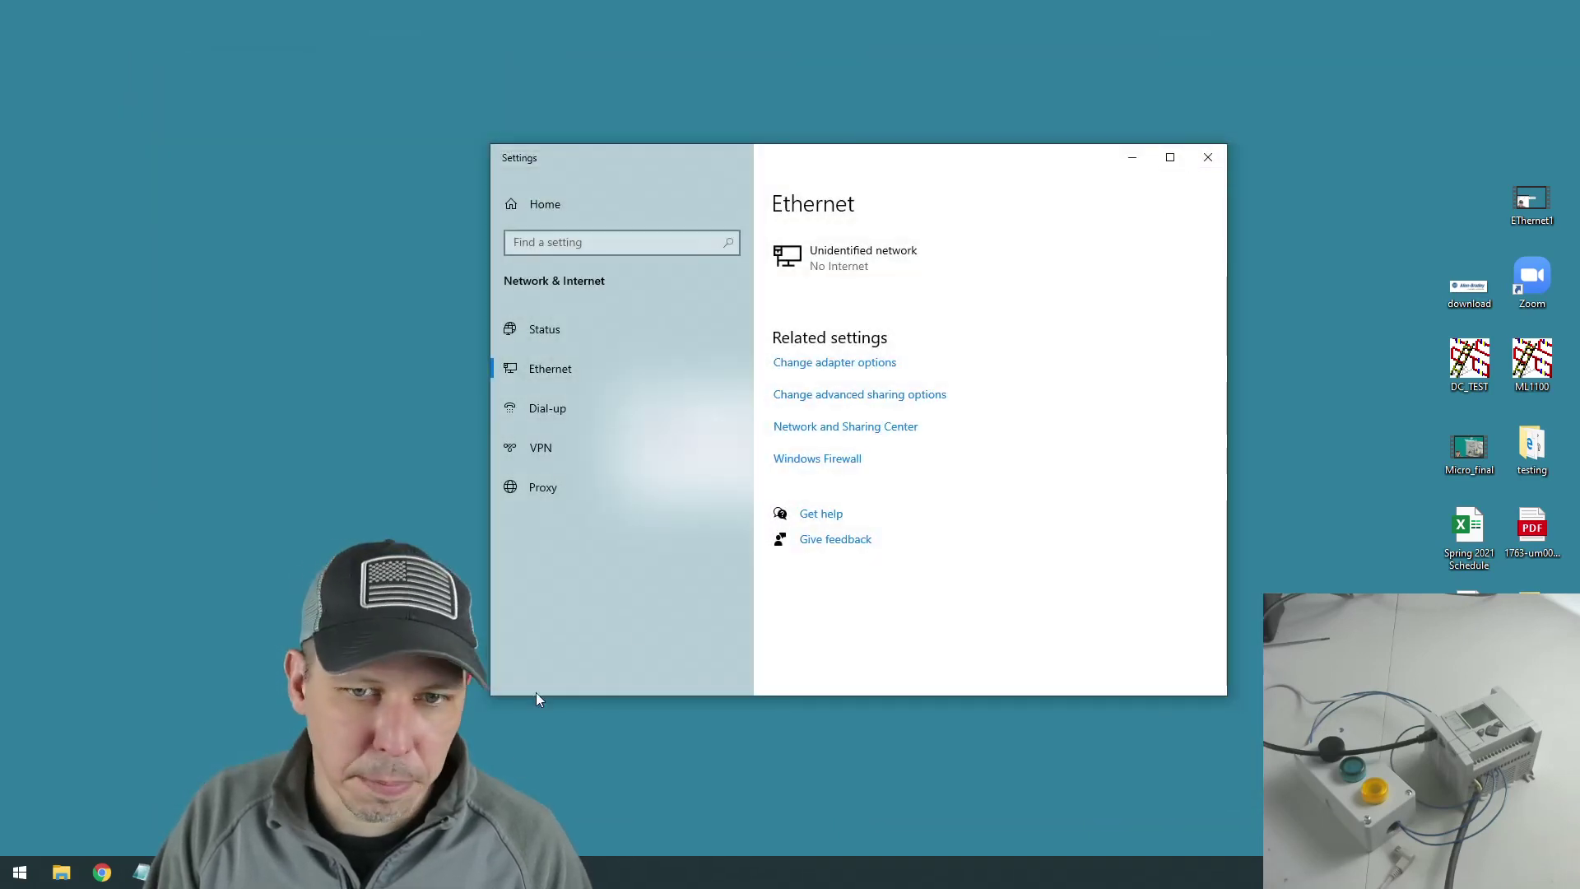
- Close the Settings window, and close RSLinx Classic after browsing the micrologix1100 DH-485 driver in RSWho
left_click(1220, 160)
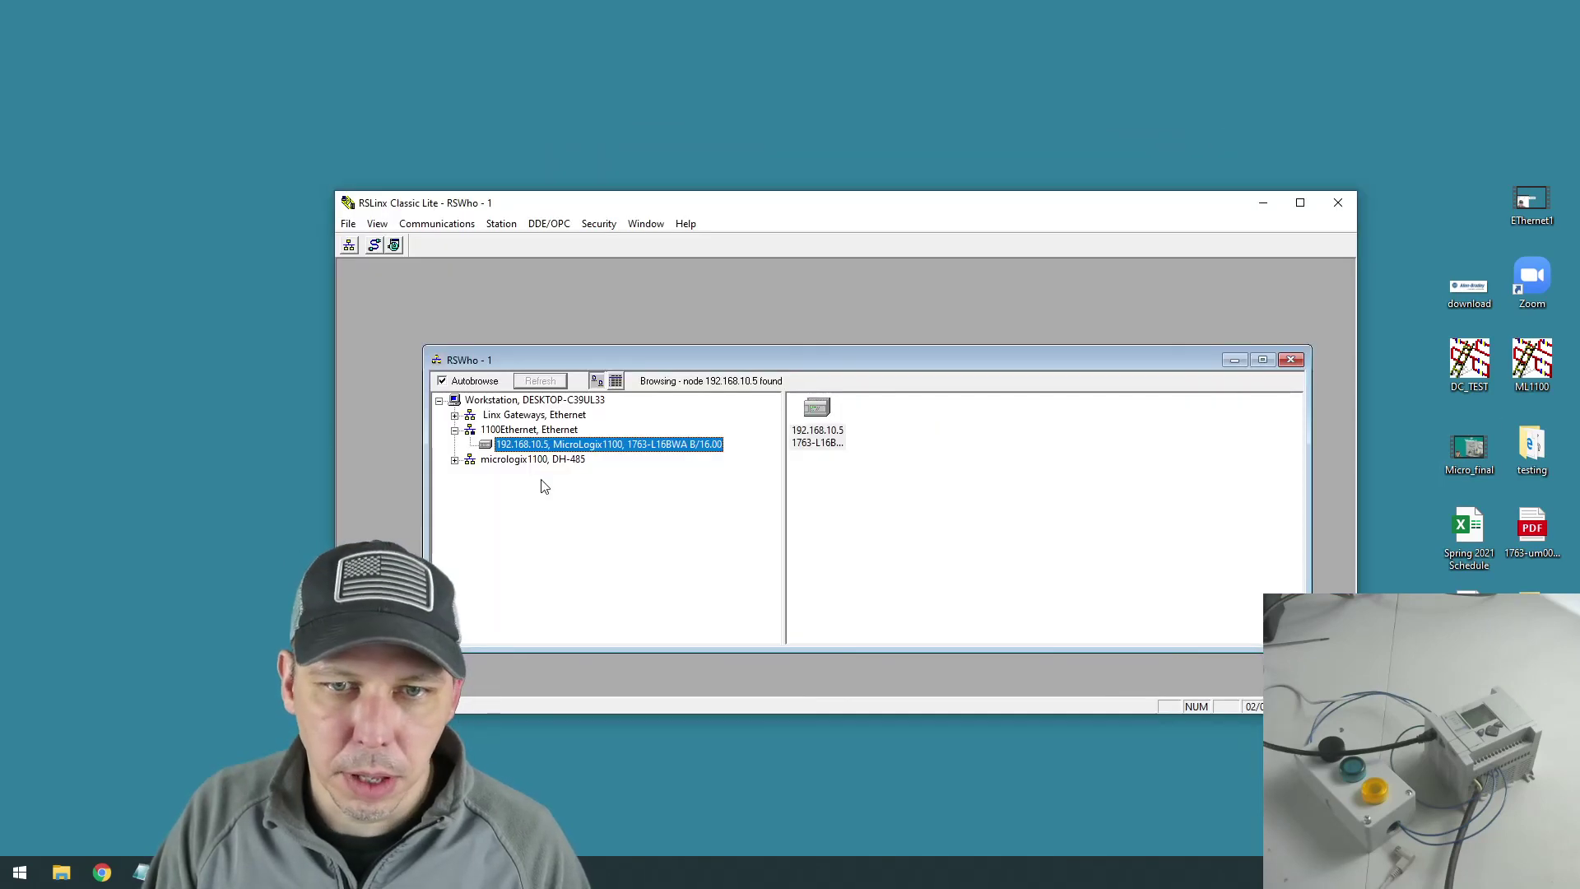
left_click(491, 460)
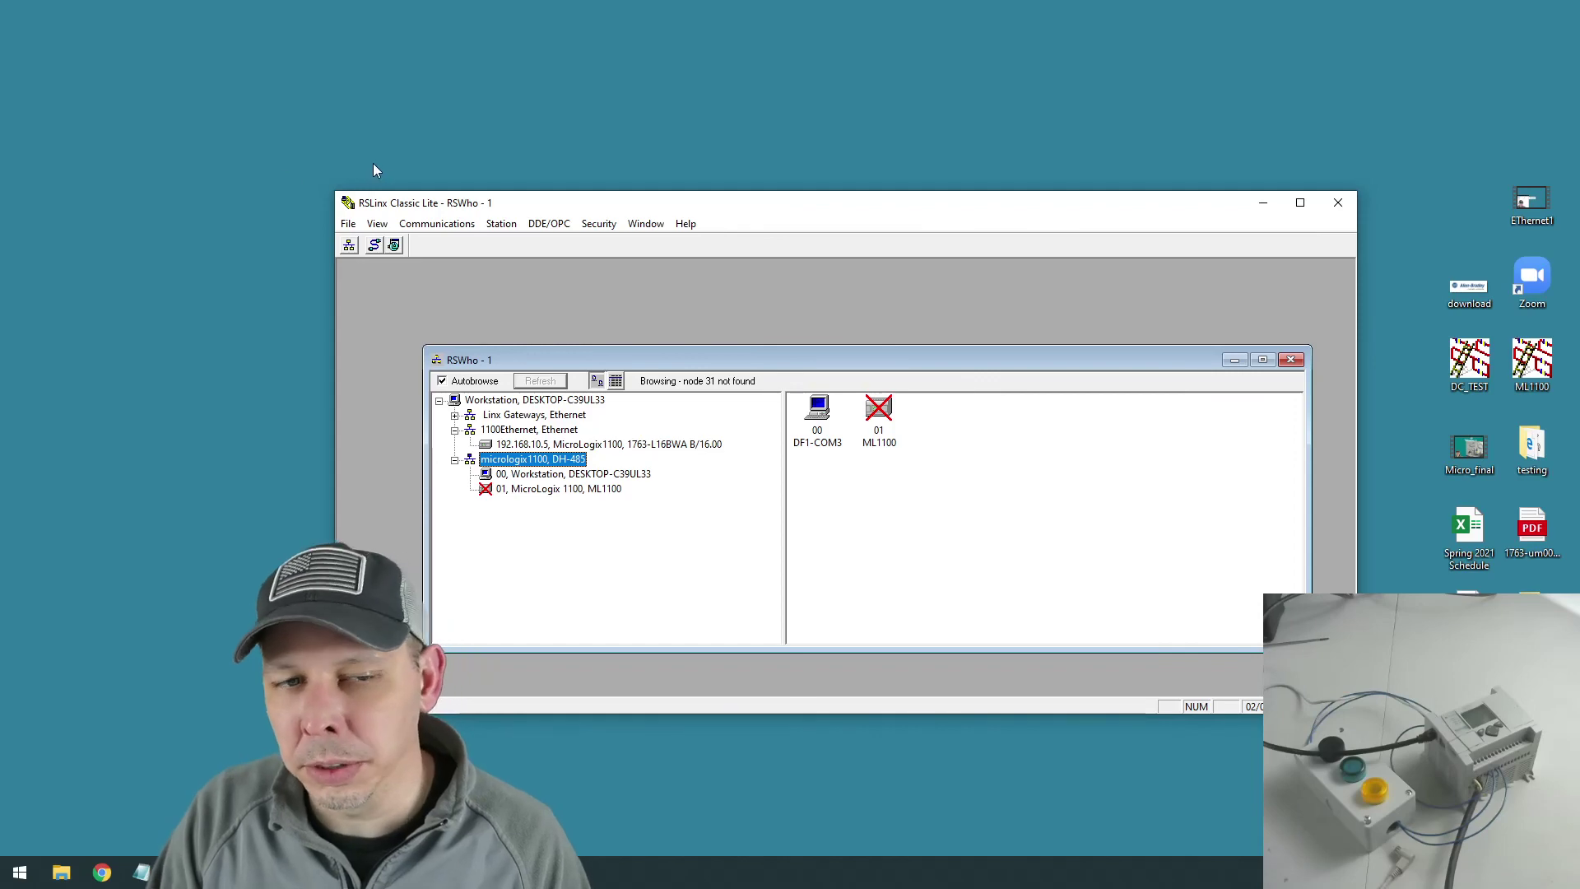
left_click(1338, 203)
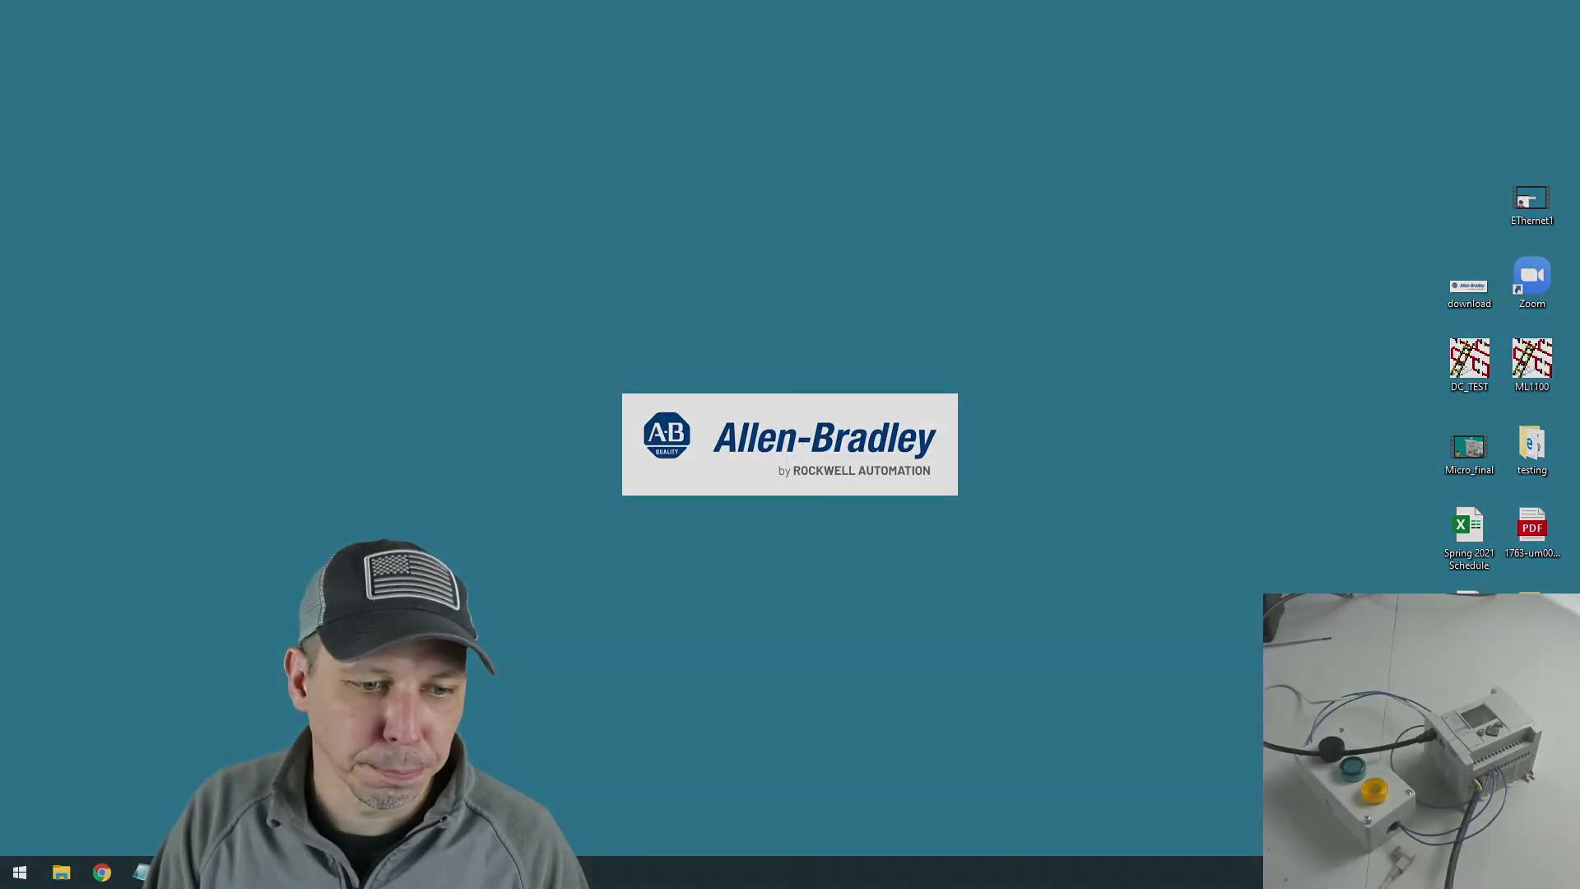